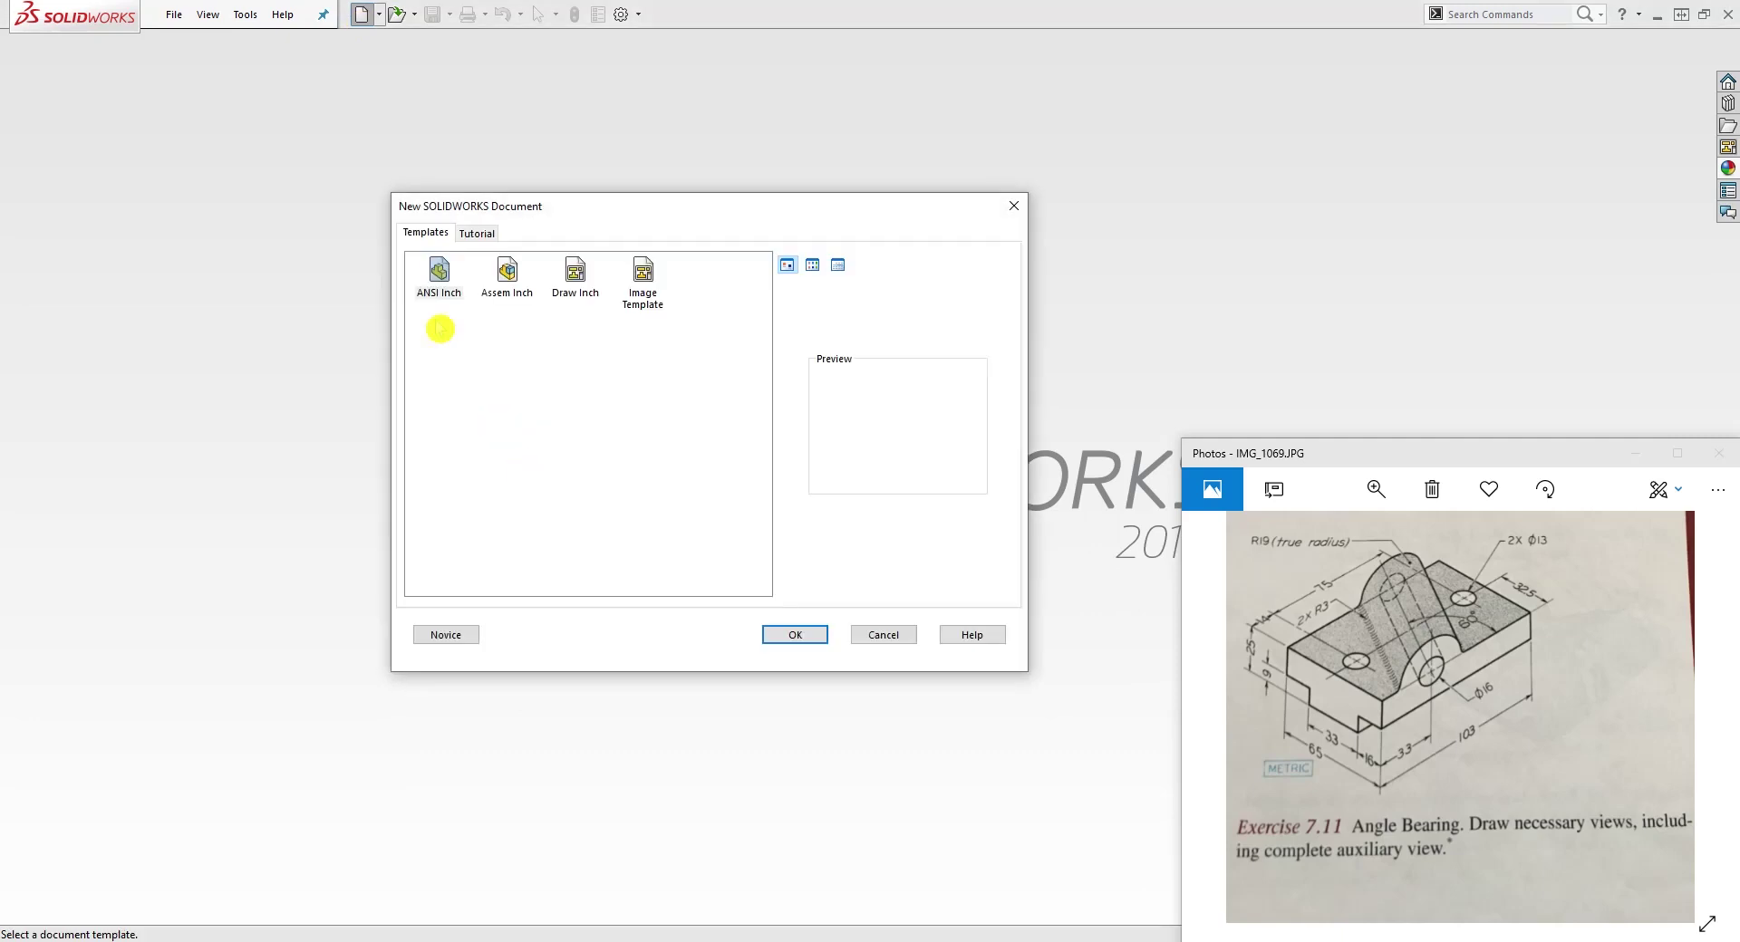
Step: Create a new part from the ANSI Inch template and set its document unit system to MMGS
click(788, 637)
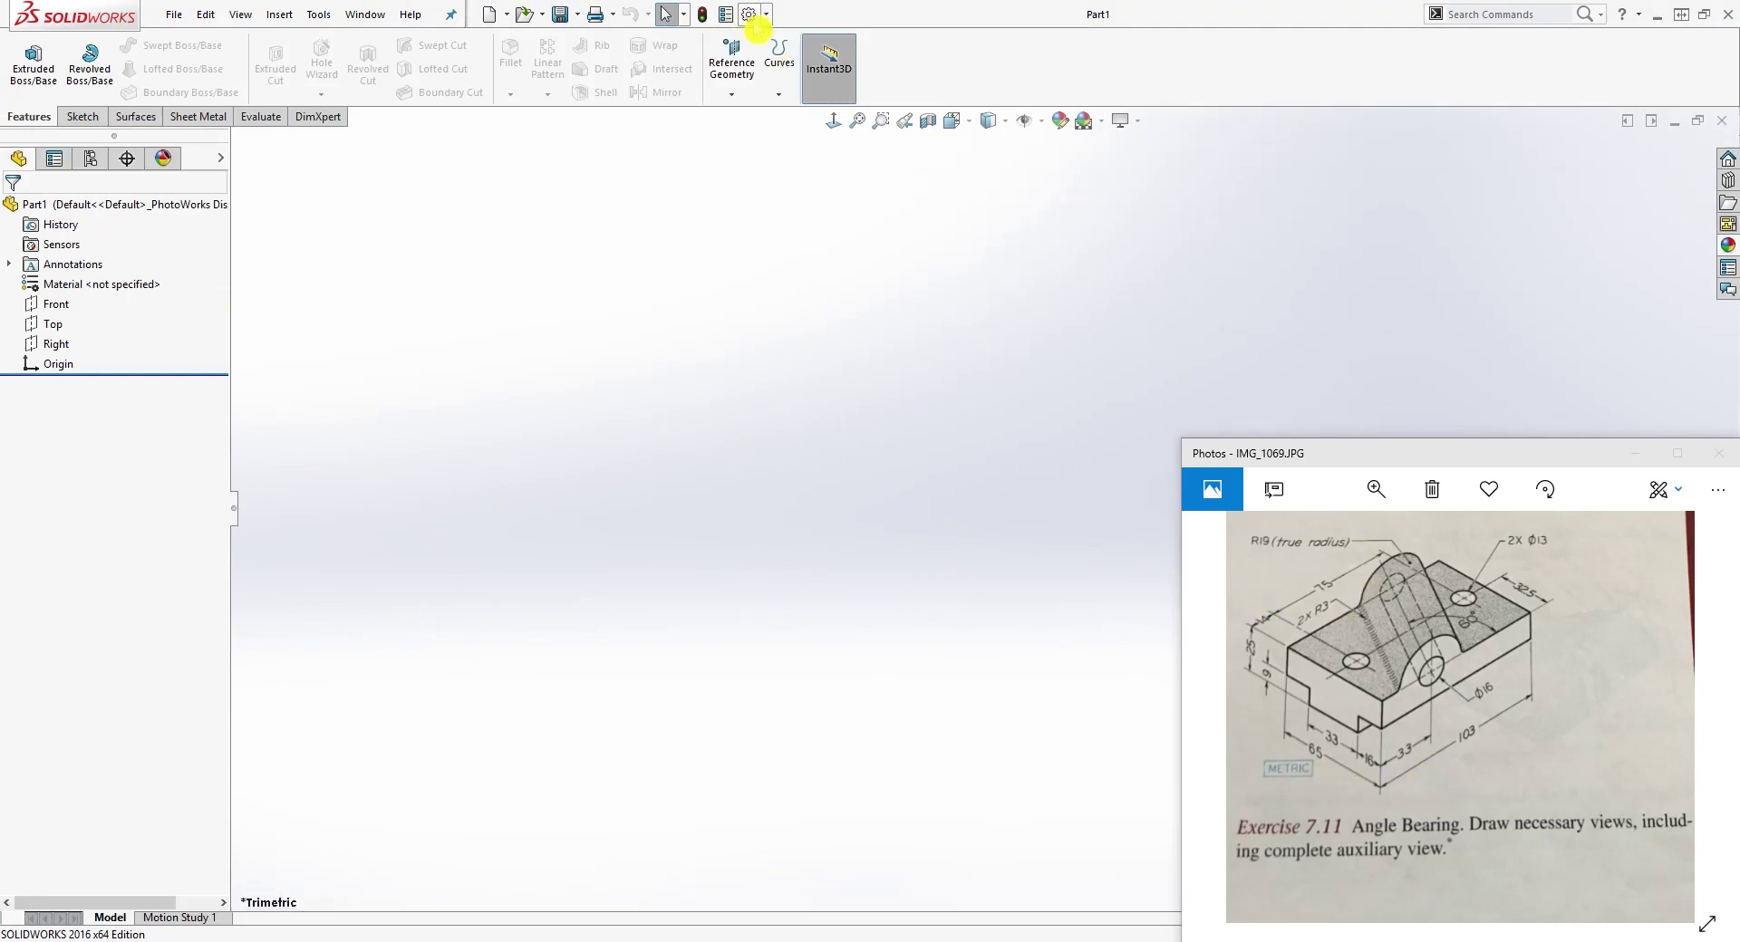
click(749, 15)
click(450, 166)
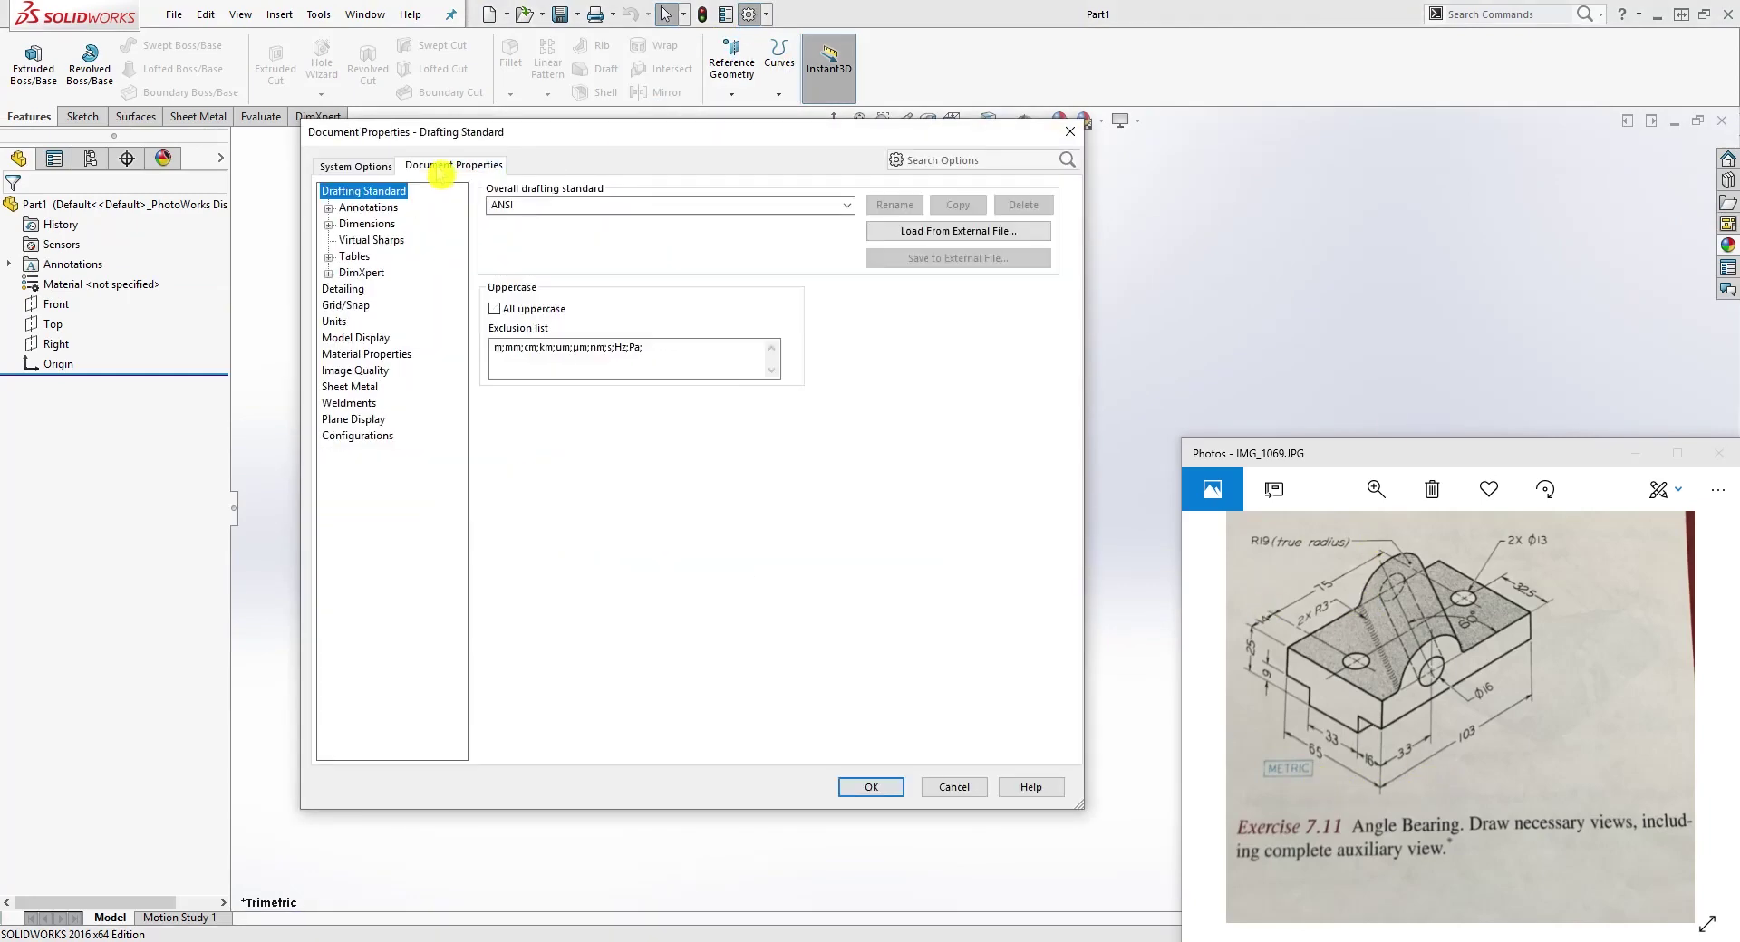
click(342, 322)
click(494, 232)
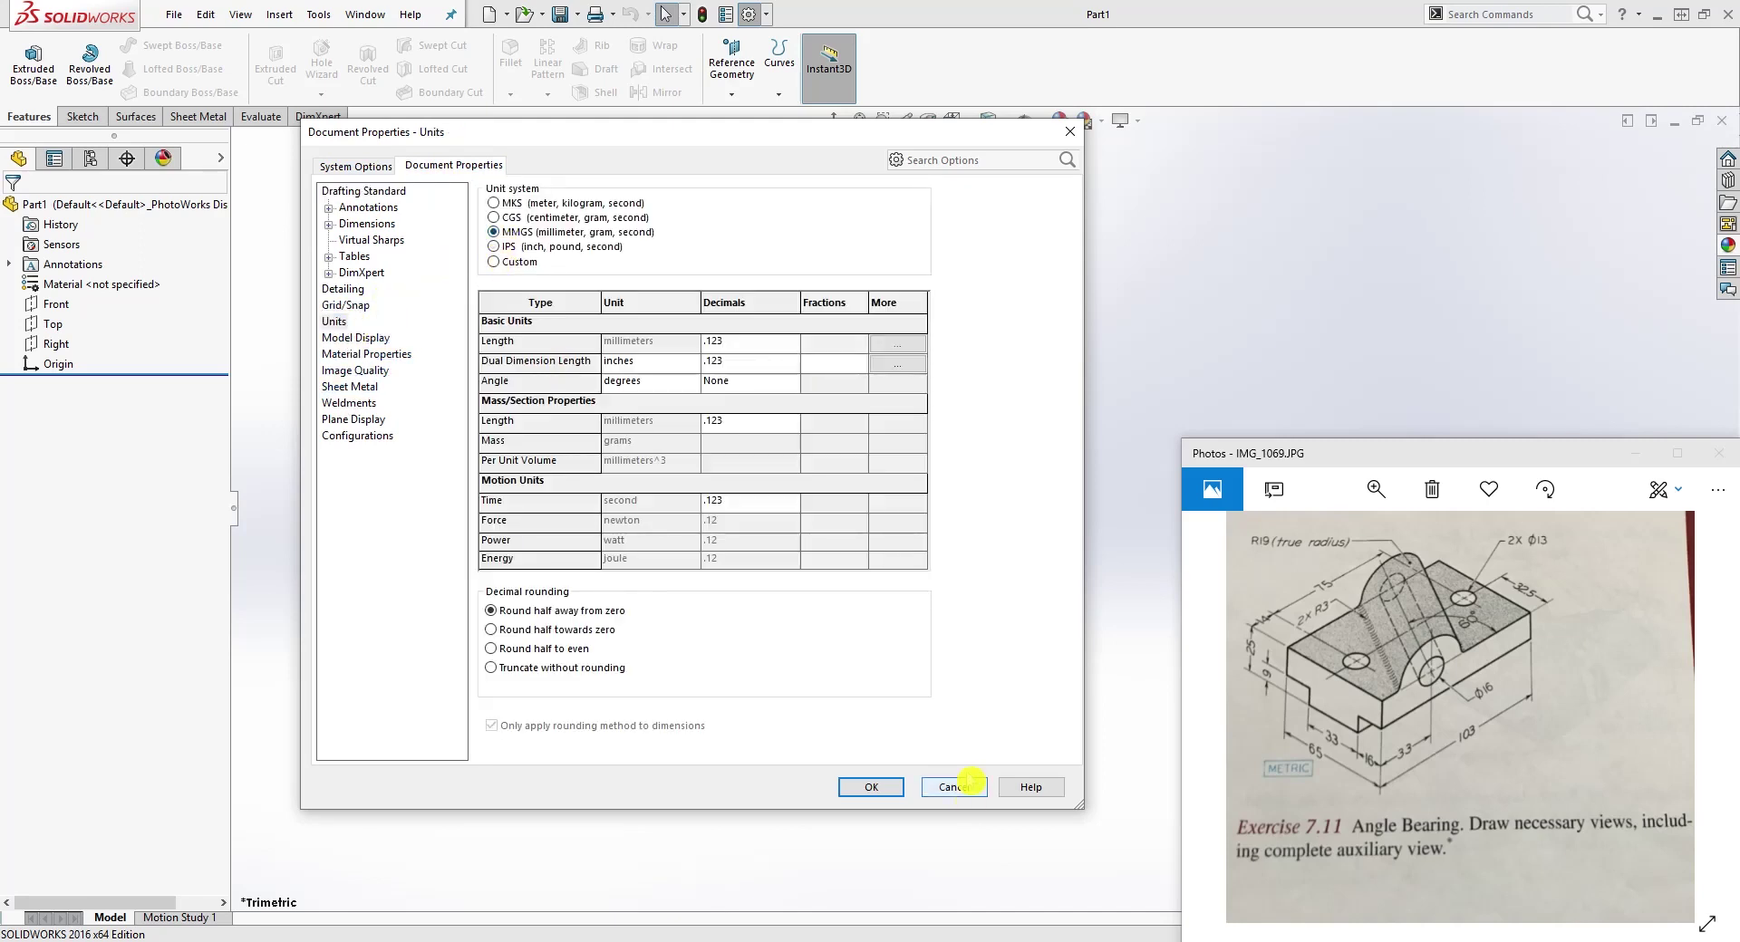
click(870, 786)
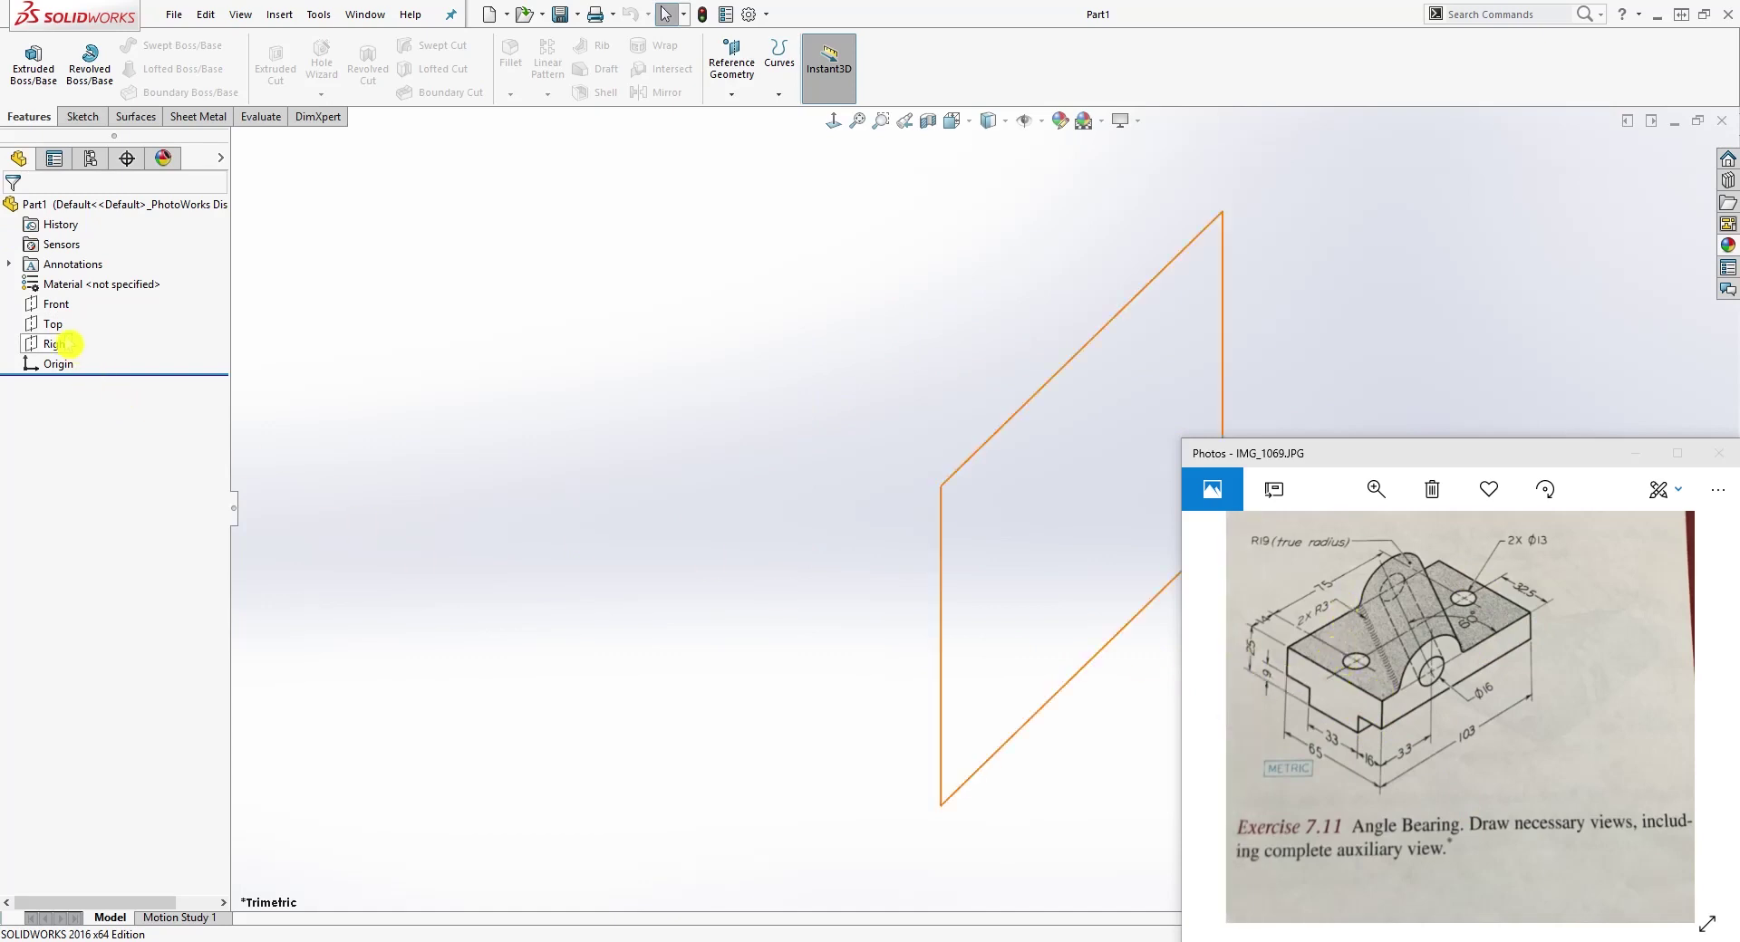
Step: Start a sketch on the Top plane
click(53, 324)
scroll(1490, 300, down, 2)
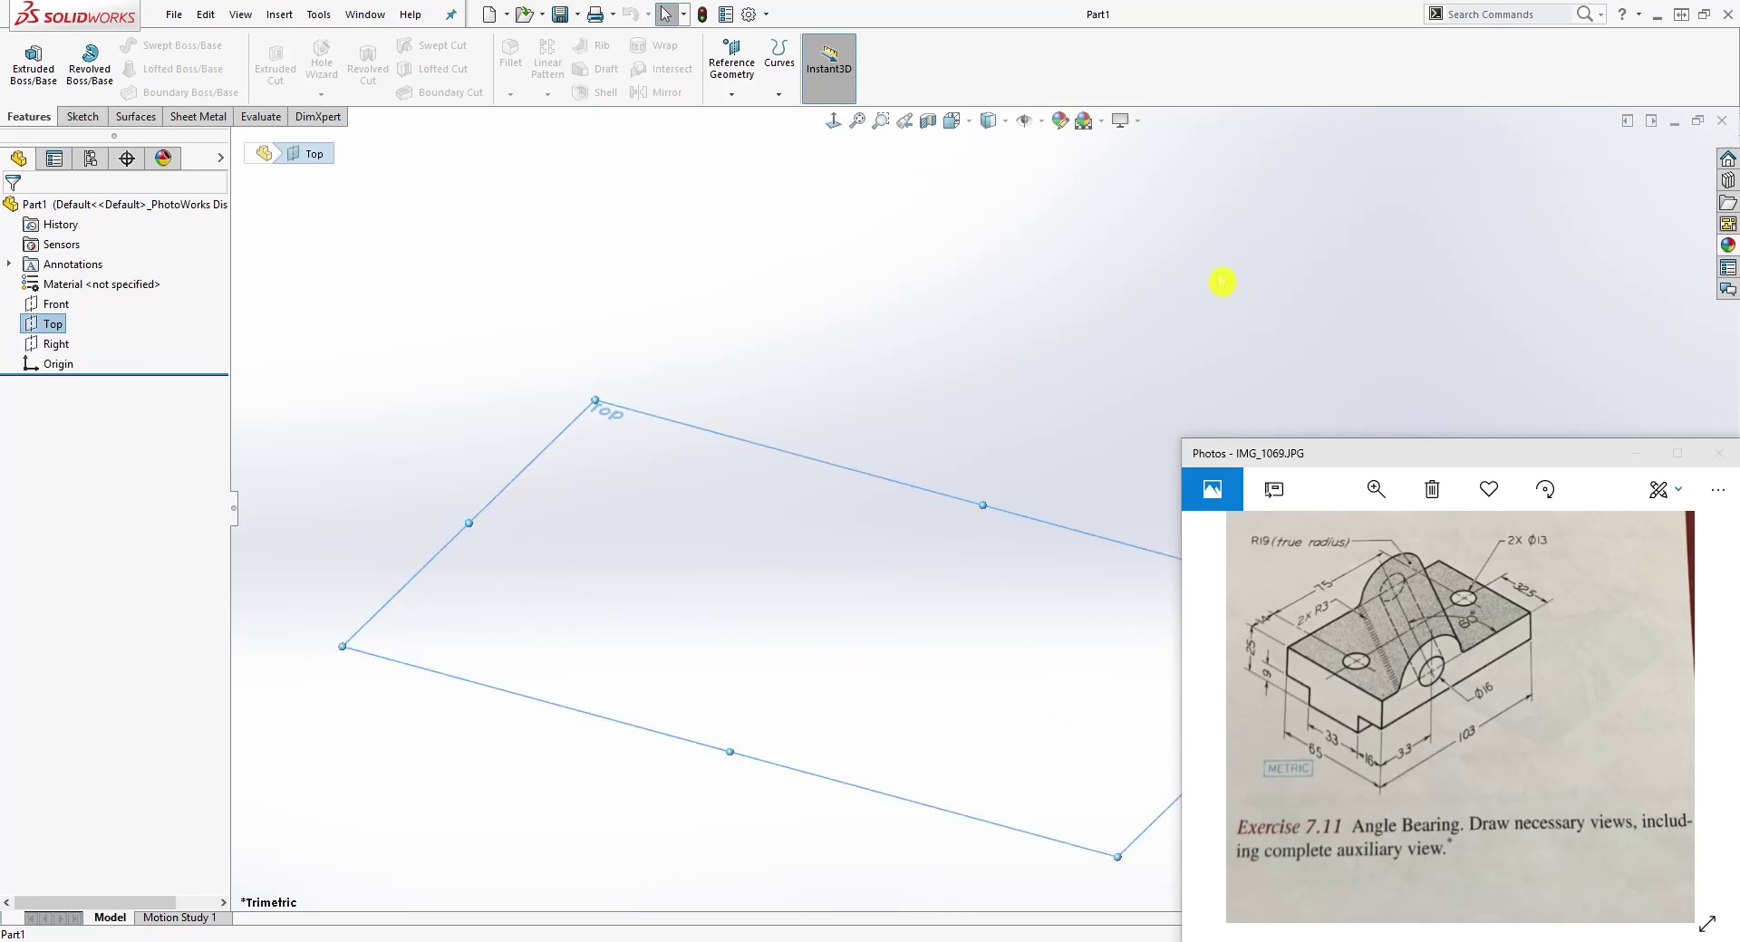
scroll(1269, 283, up, 5)
click(78, 117)
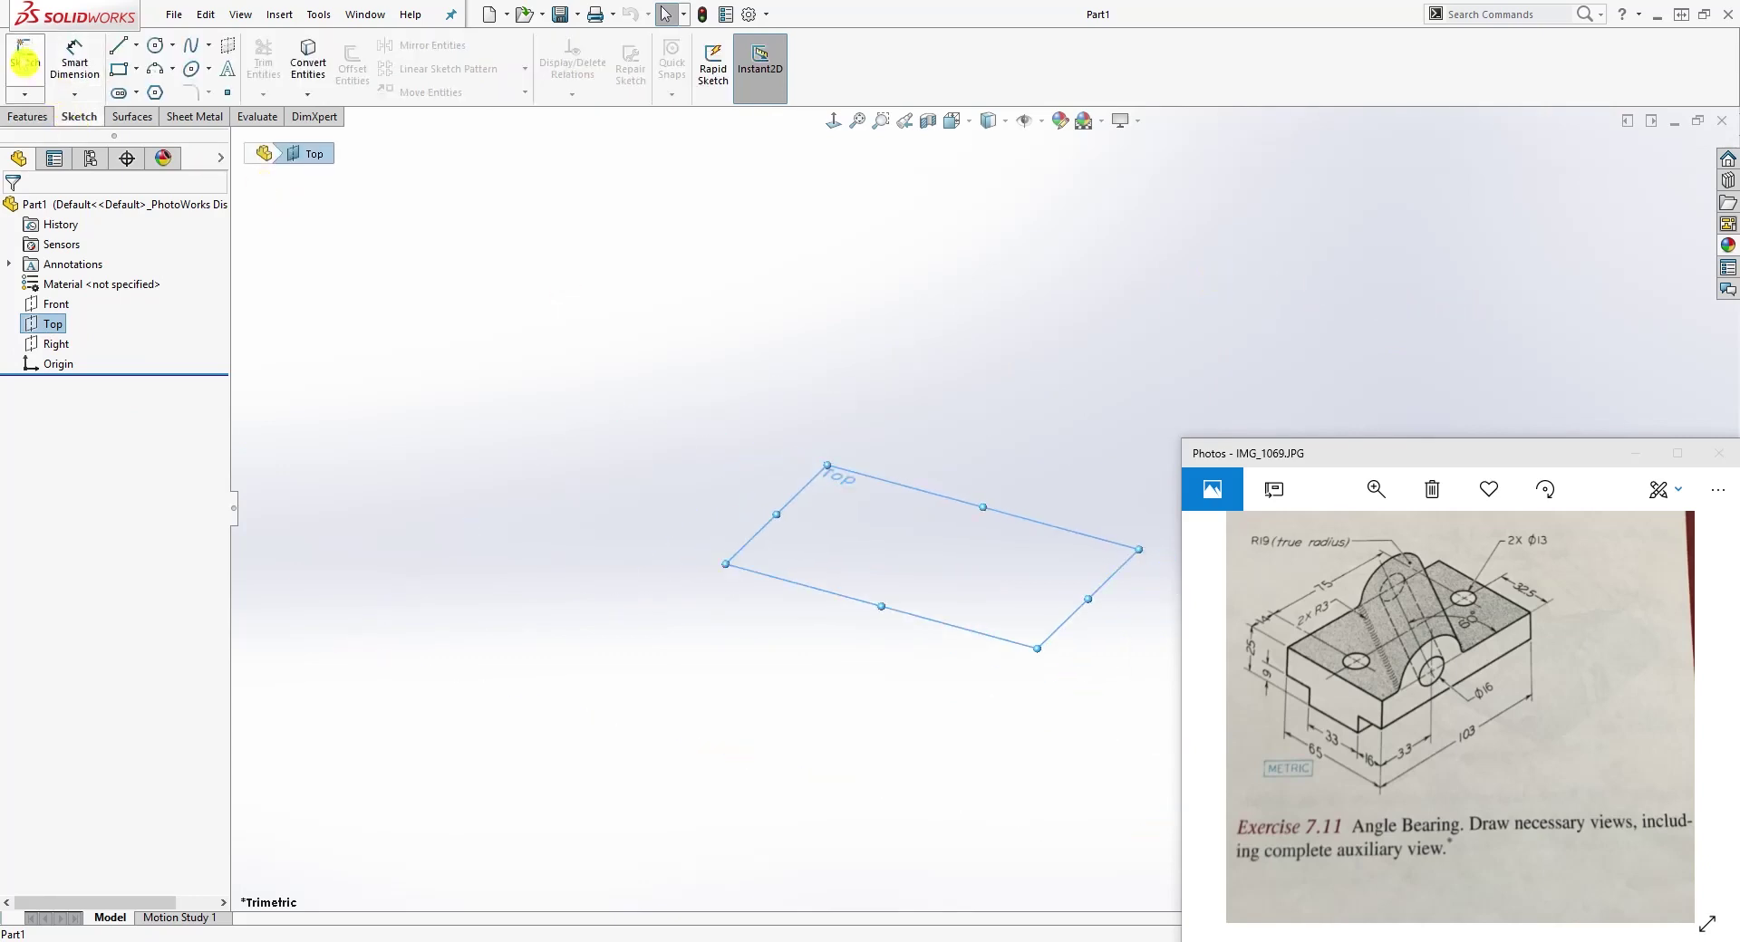
click(26, 57)
scroll(1314, 263, down, 4)
scroll(934, 540, up, 3)
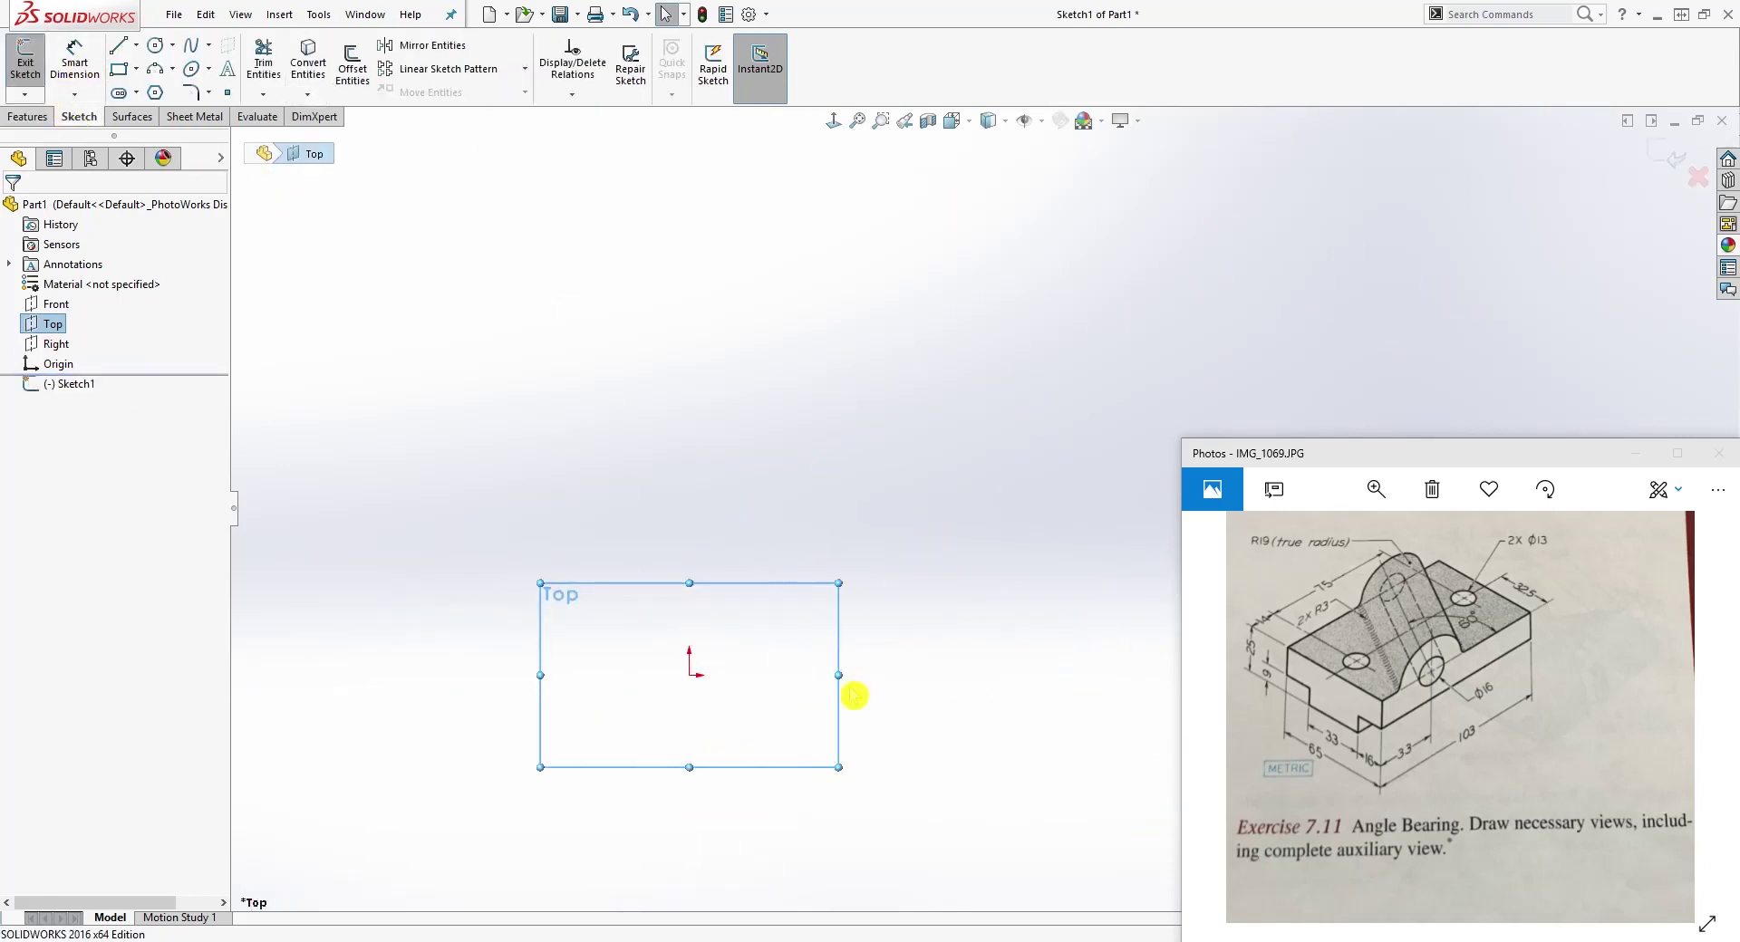
scroll(1006, 746, down, 1)
Step: Sketch a center rectangle about 223 mm wide and 274 mm tall, centred on the origin
click(136, 69)
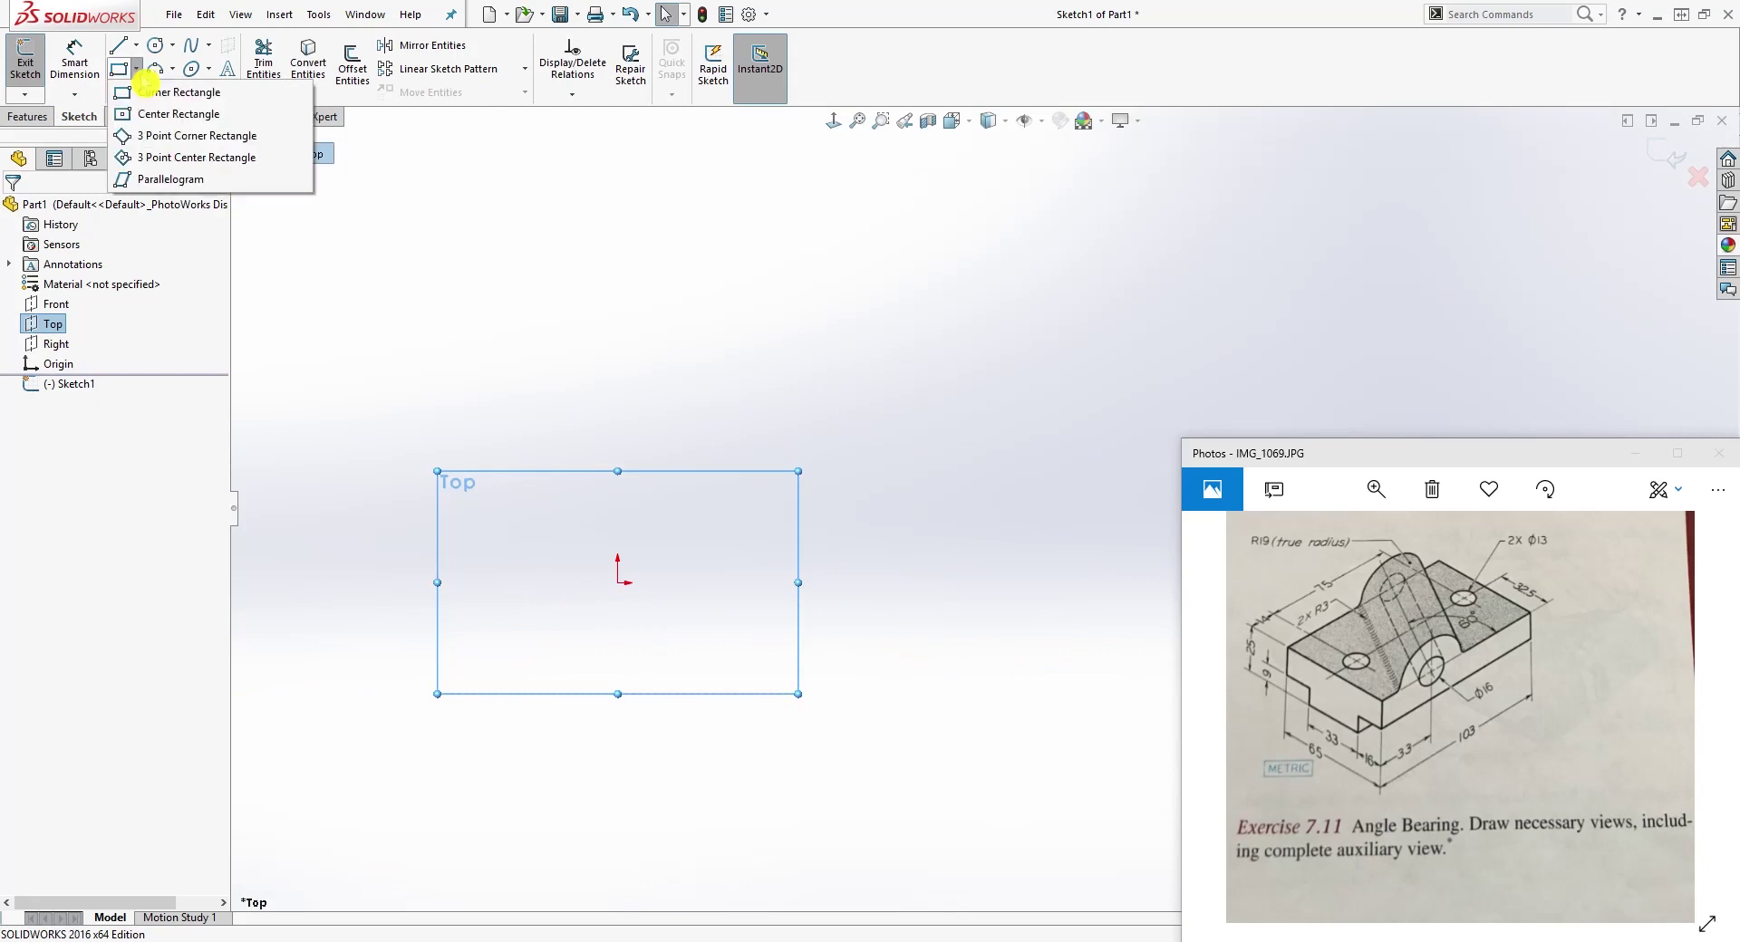
click(126, 112)
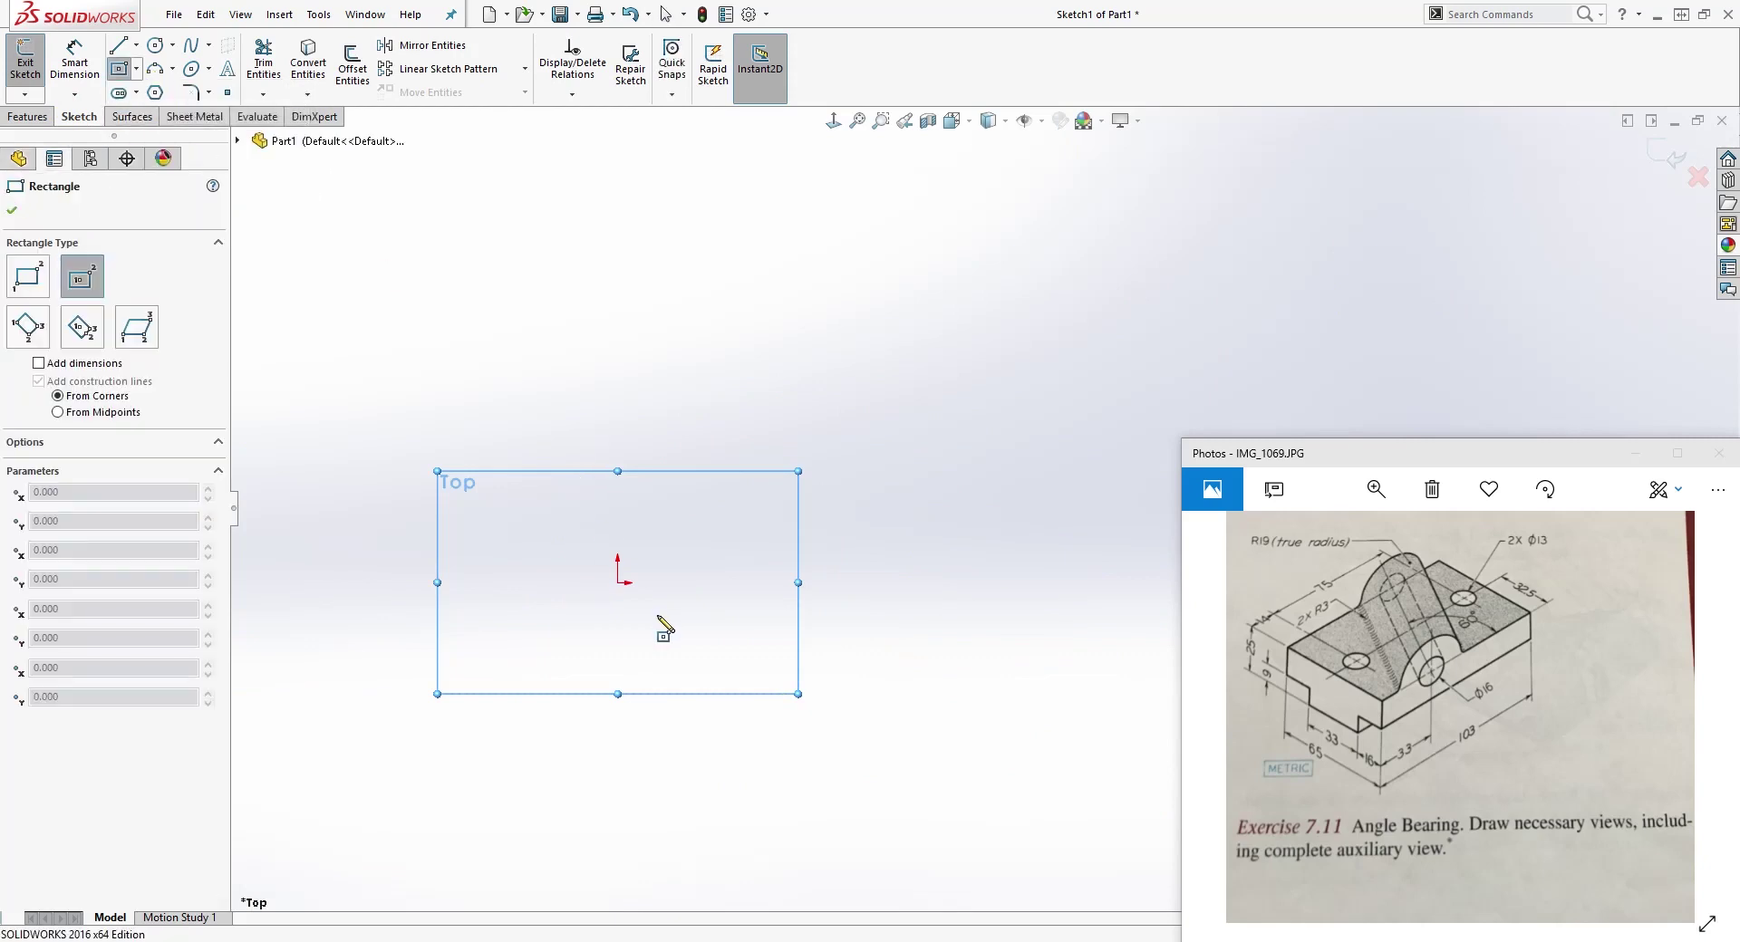
click(619, 586)
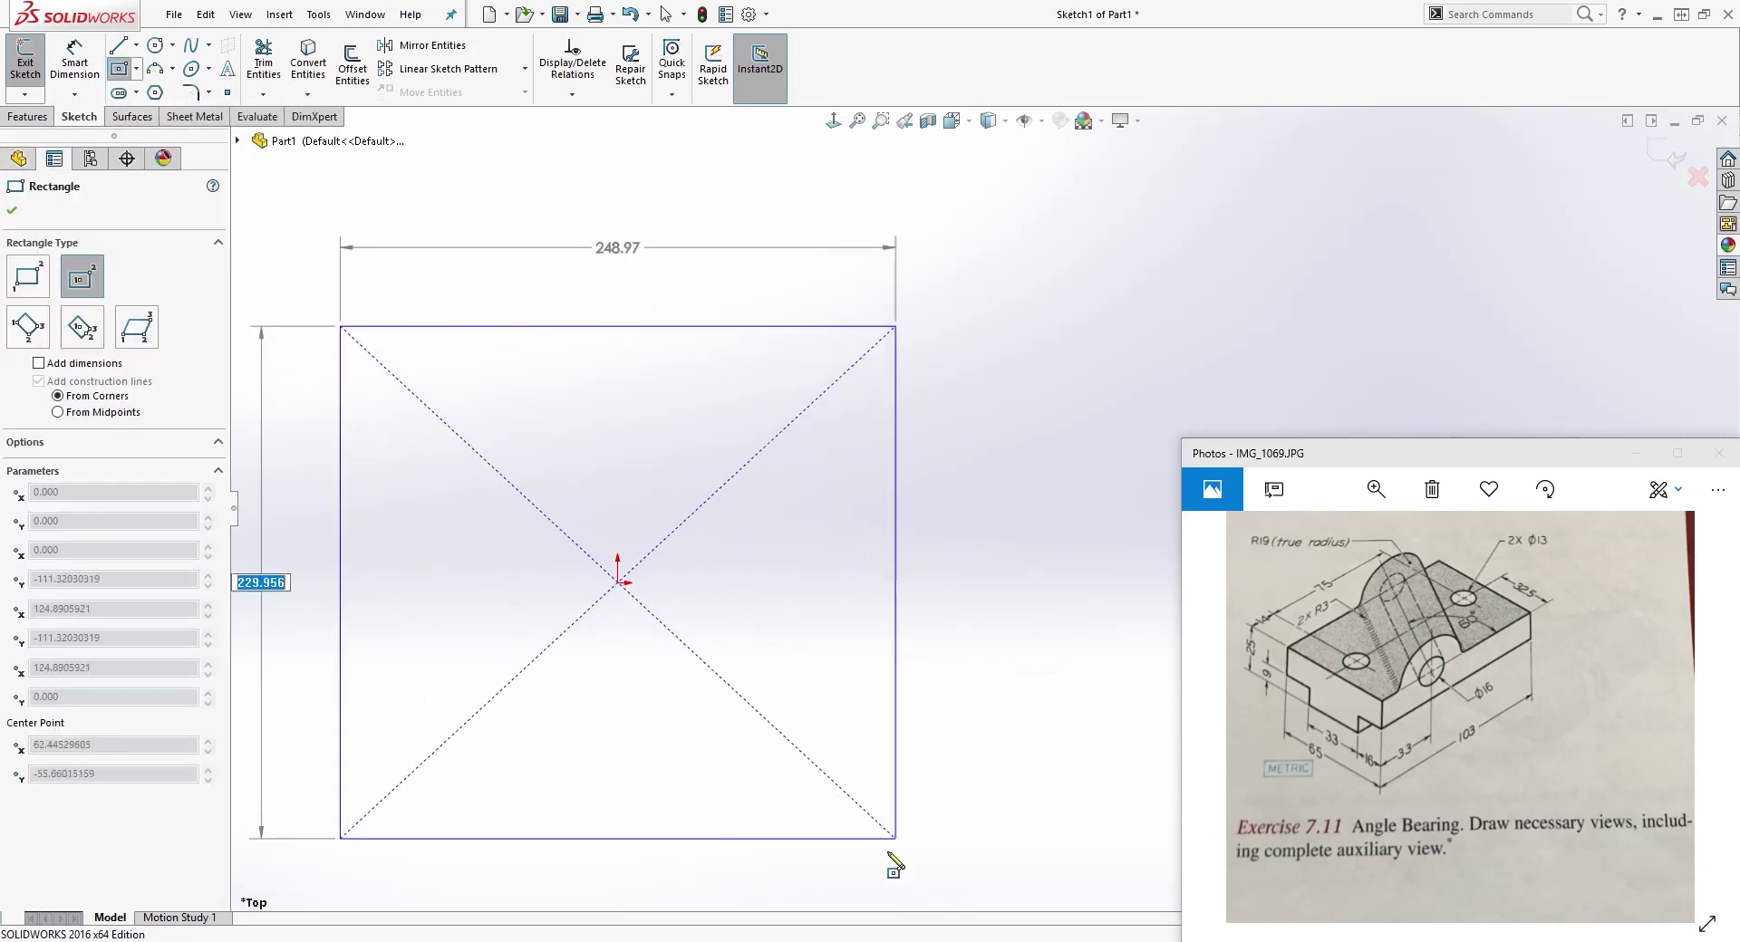
click(875, 899)
scroll(809, 803, up, 2)
scroll(831, 634, down, 1)
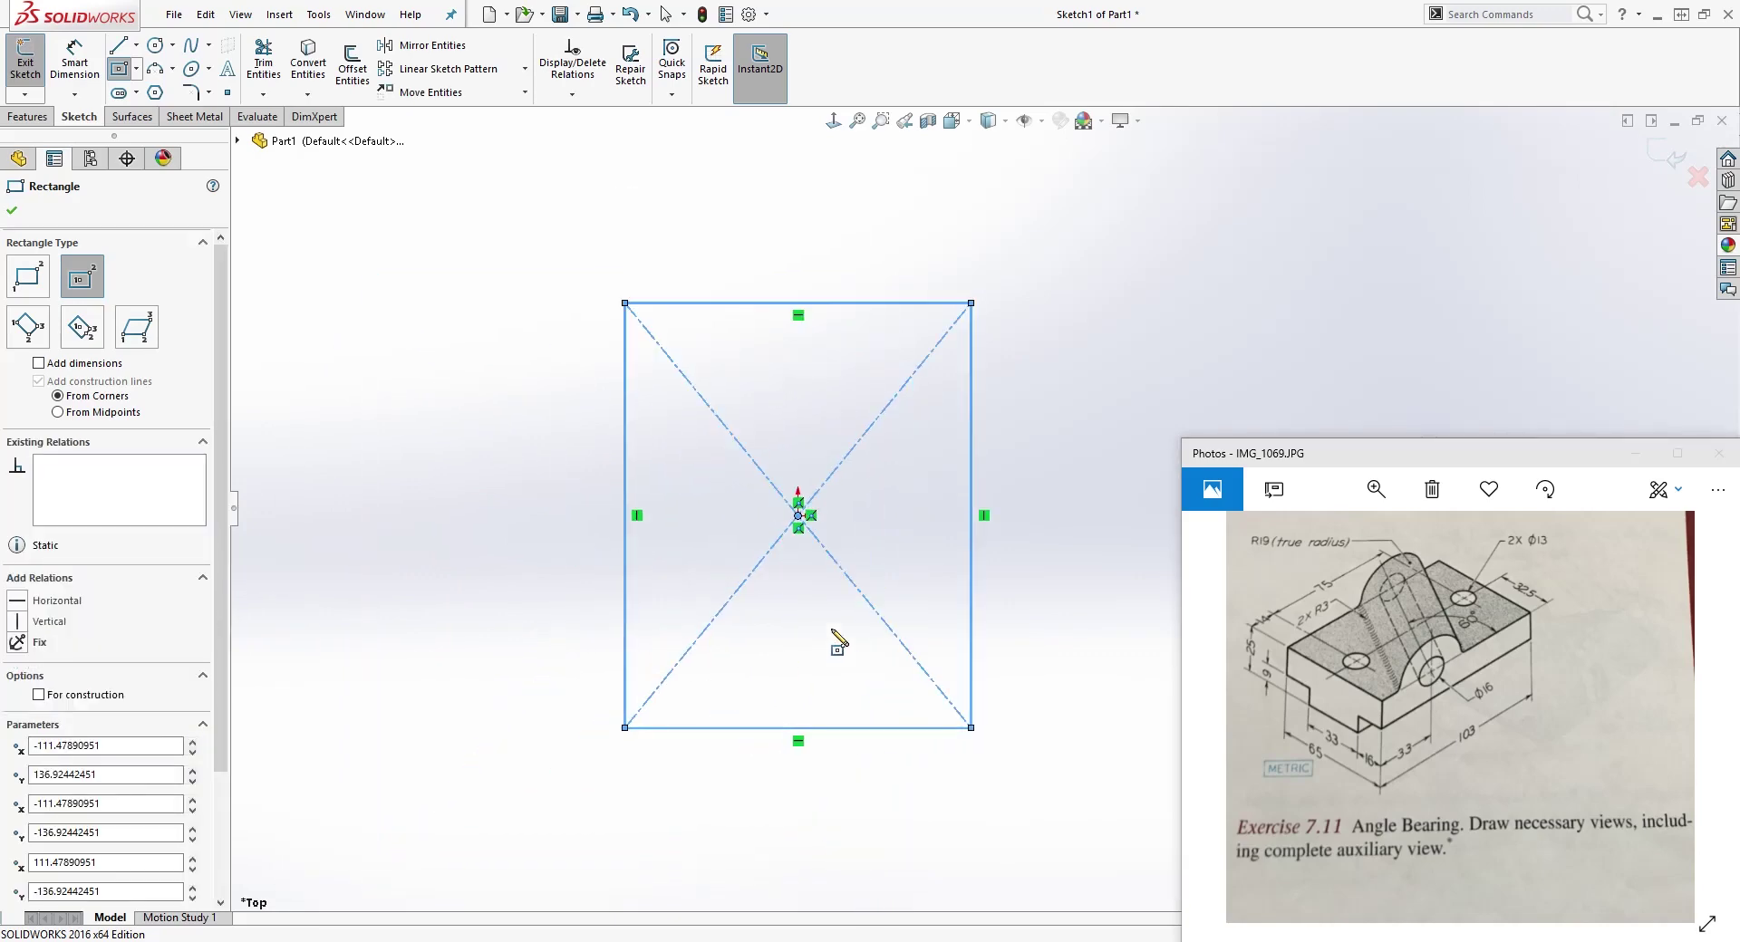
key(Escape)
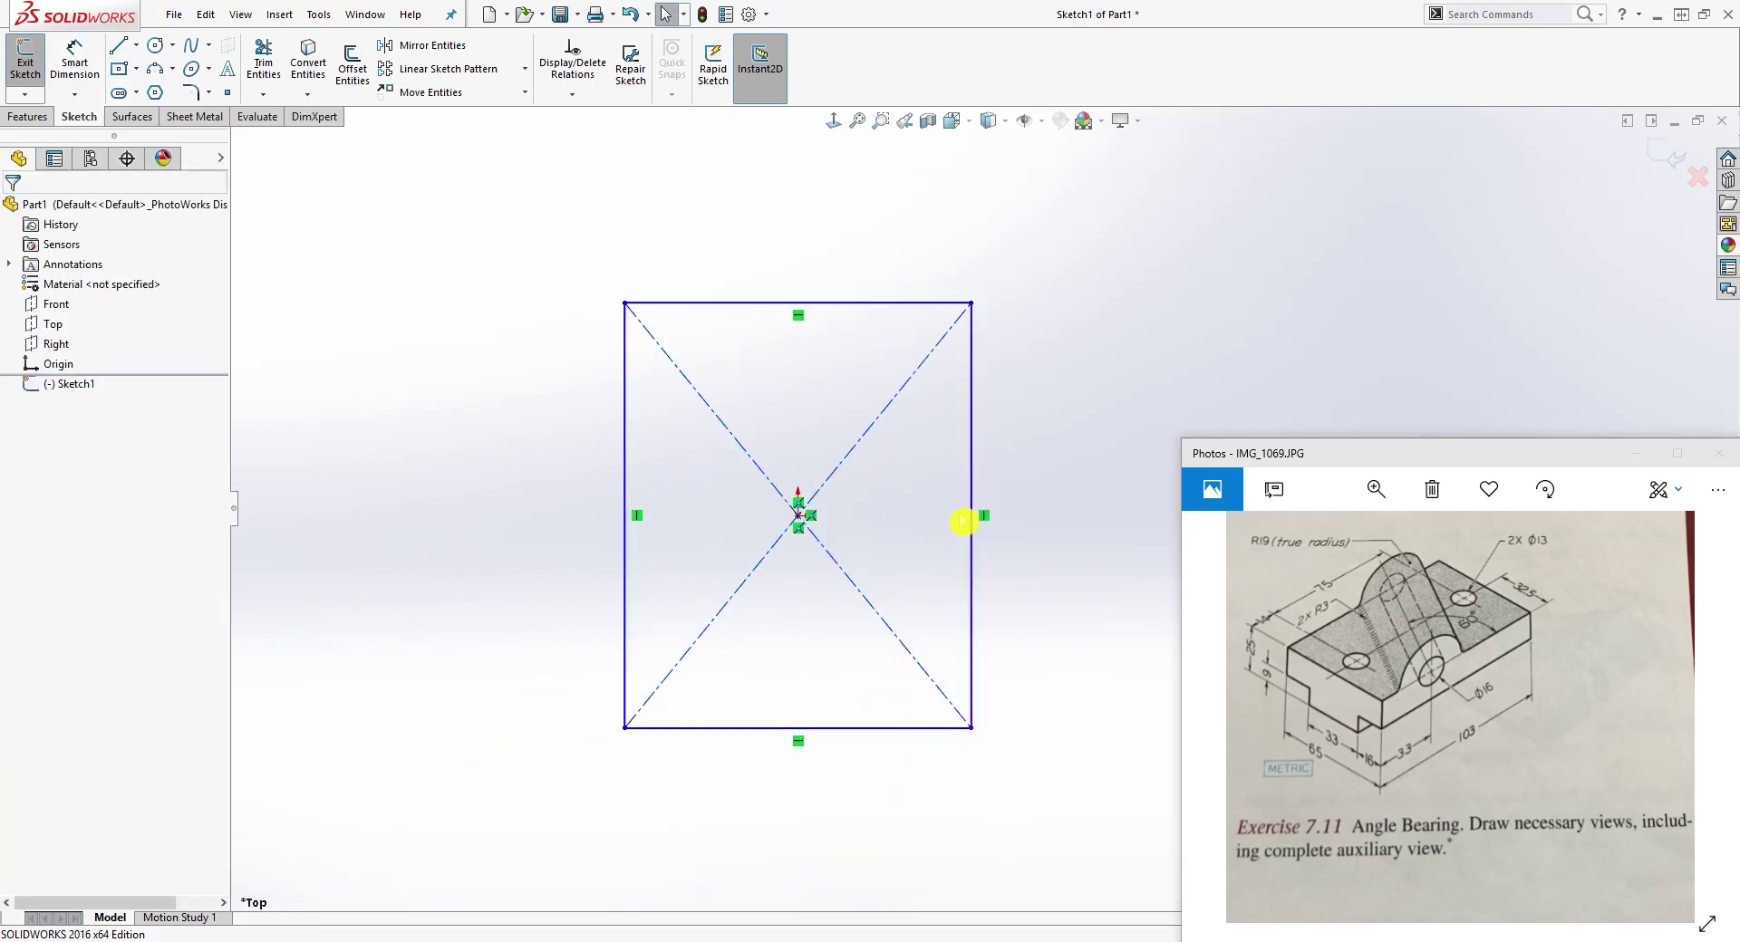
Step: Dimension the rectangle's lower horizontal edge to 65 mm
scroll(1033, 504, down, 1)
scroll(1036, 503, up, 1)
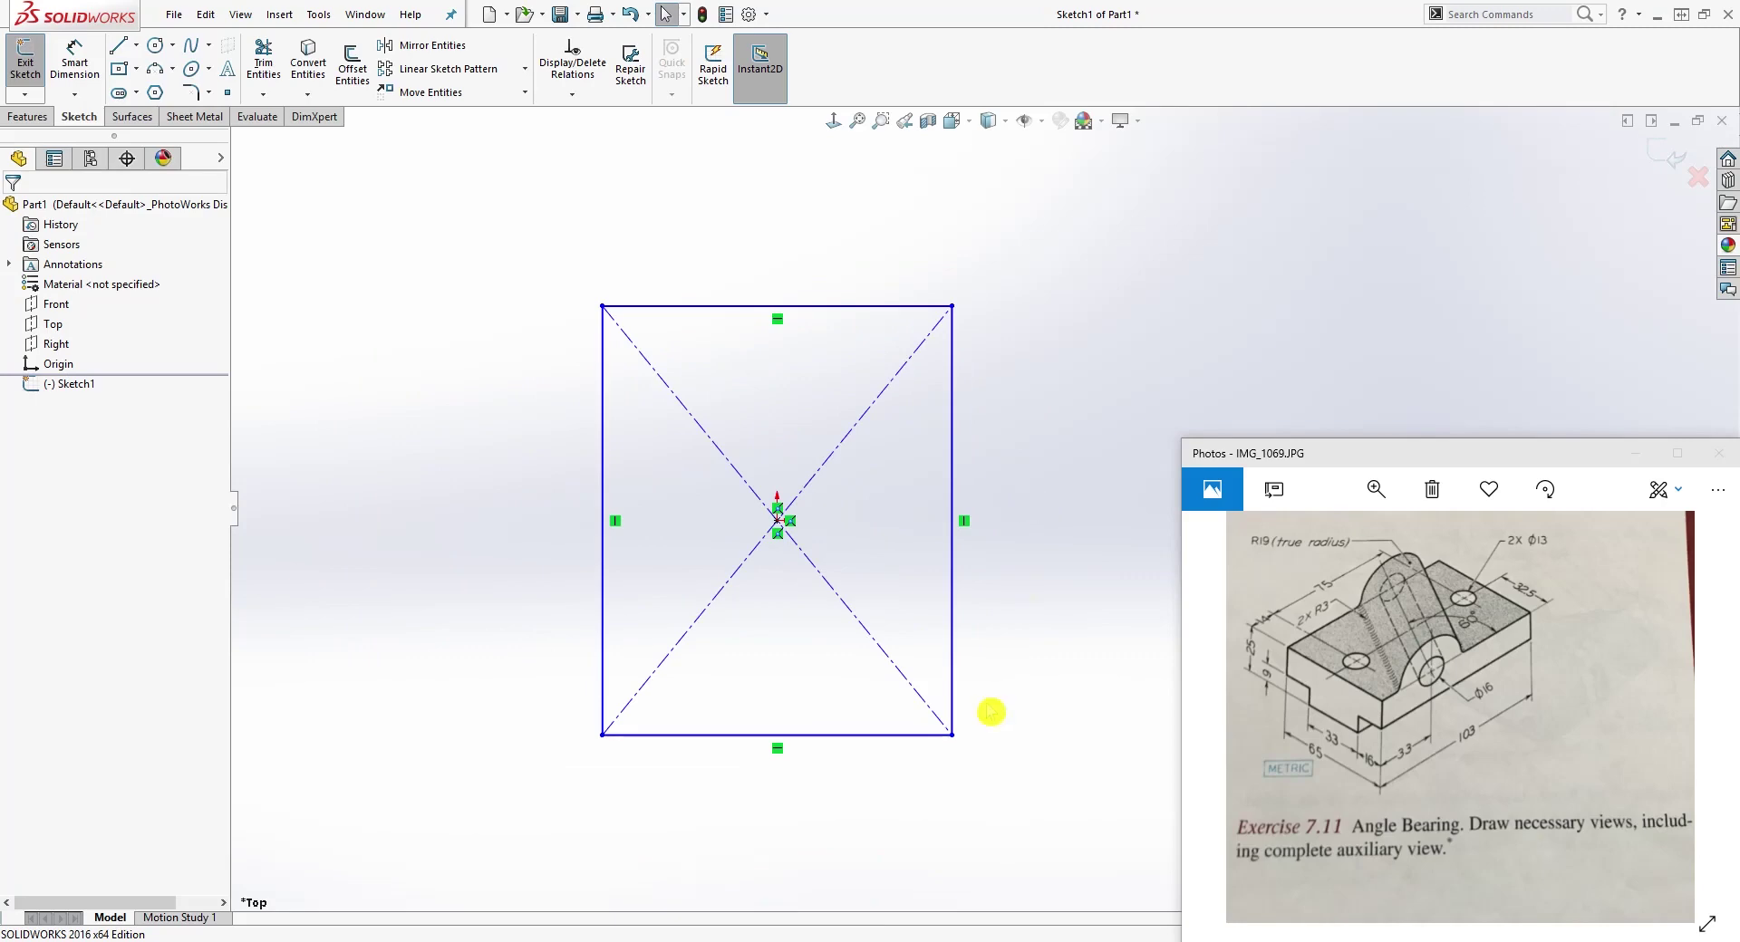
key(d)
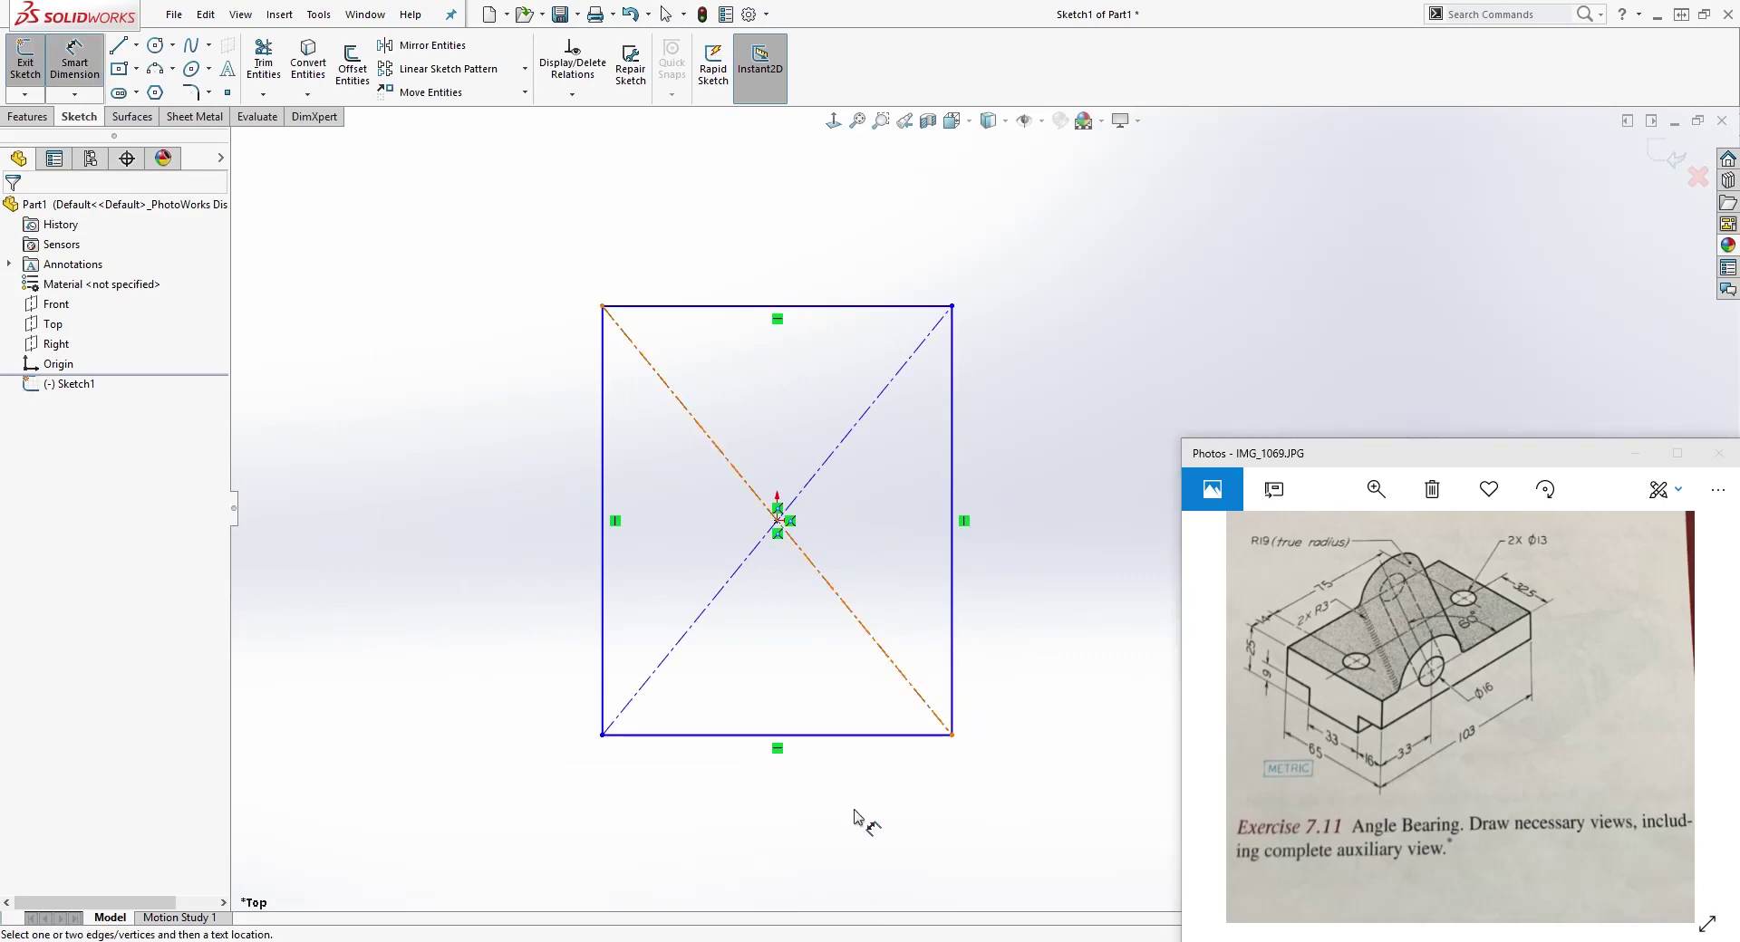
click(809, 738)
click(796, 828)
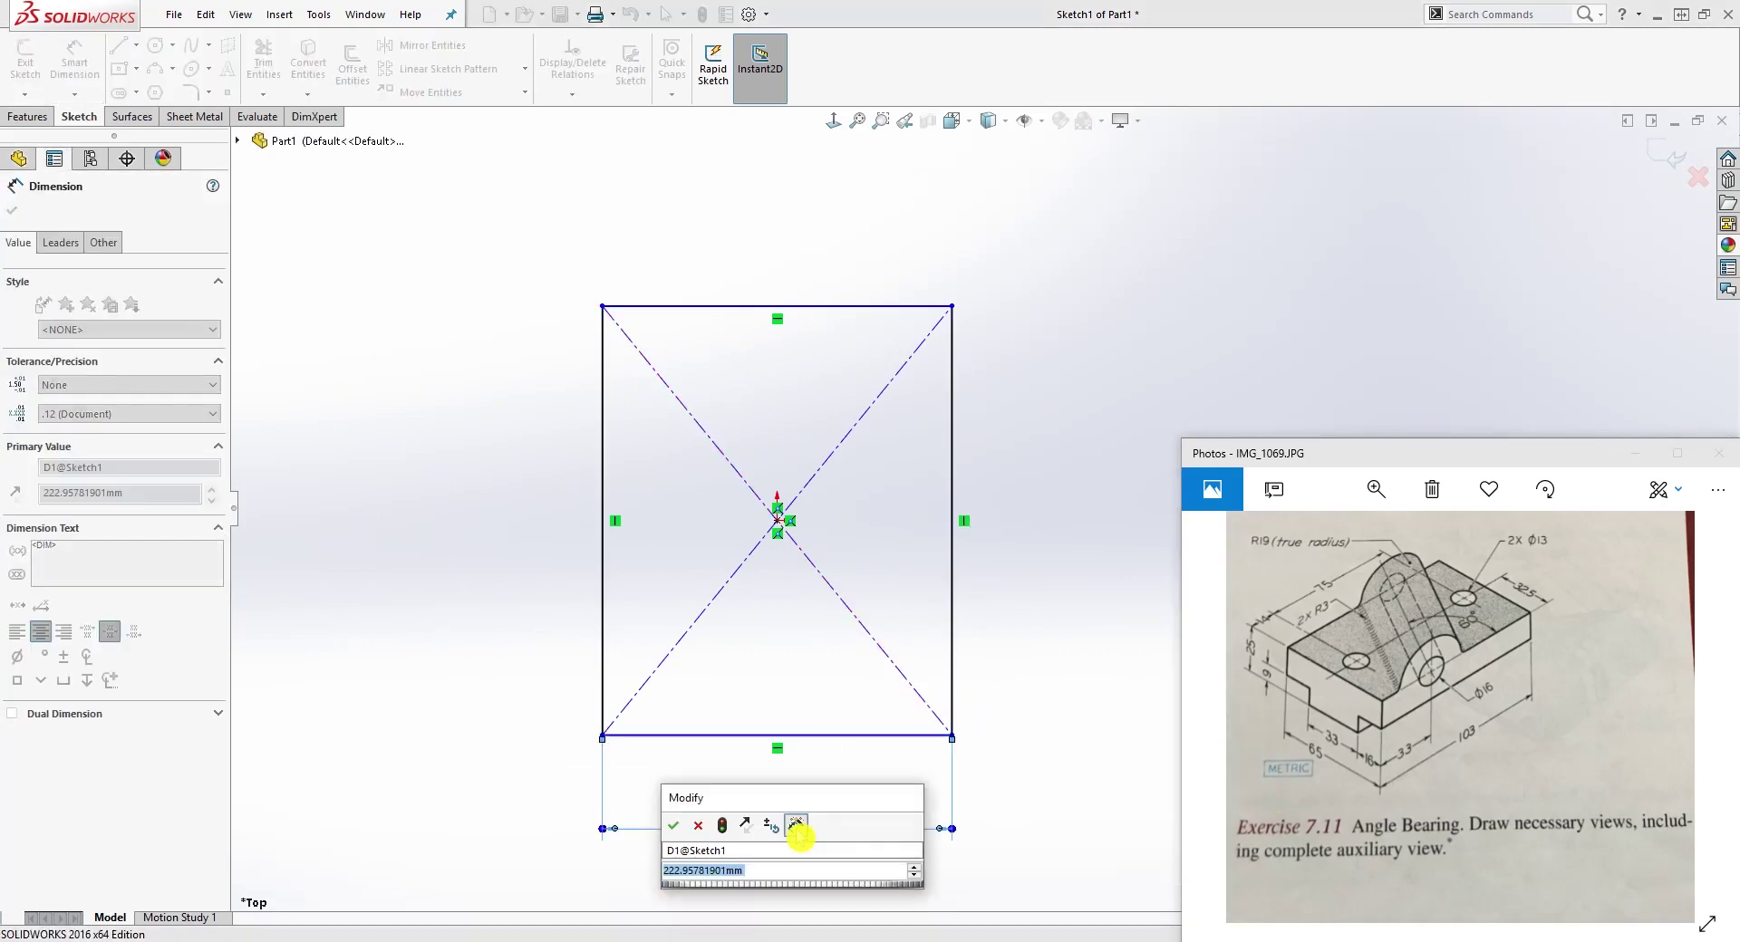
text(65)
key(Return)
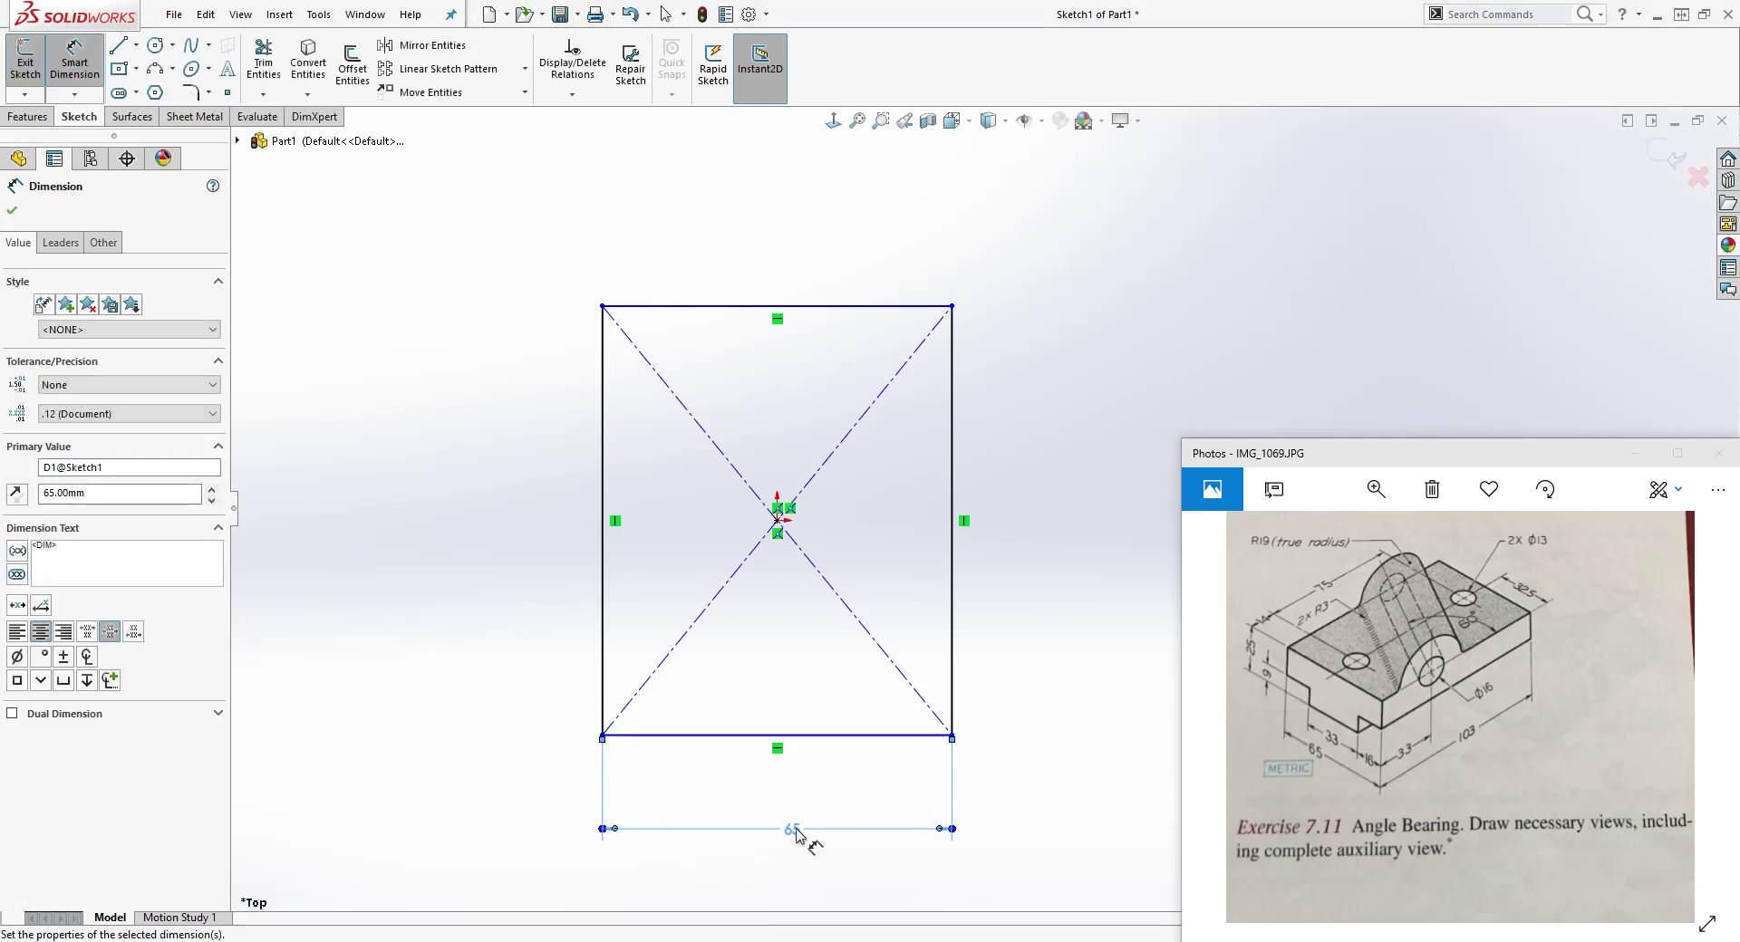
key(Escape)
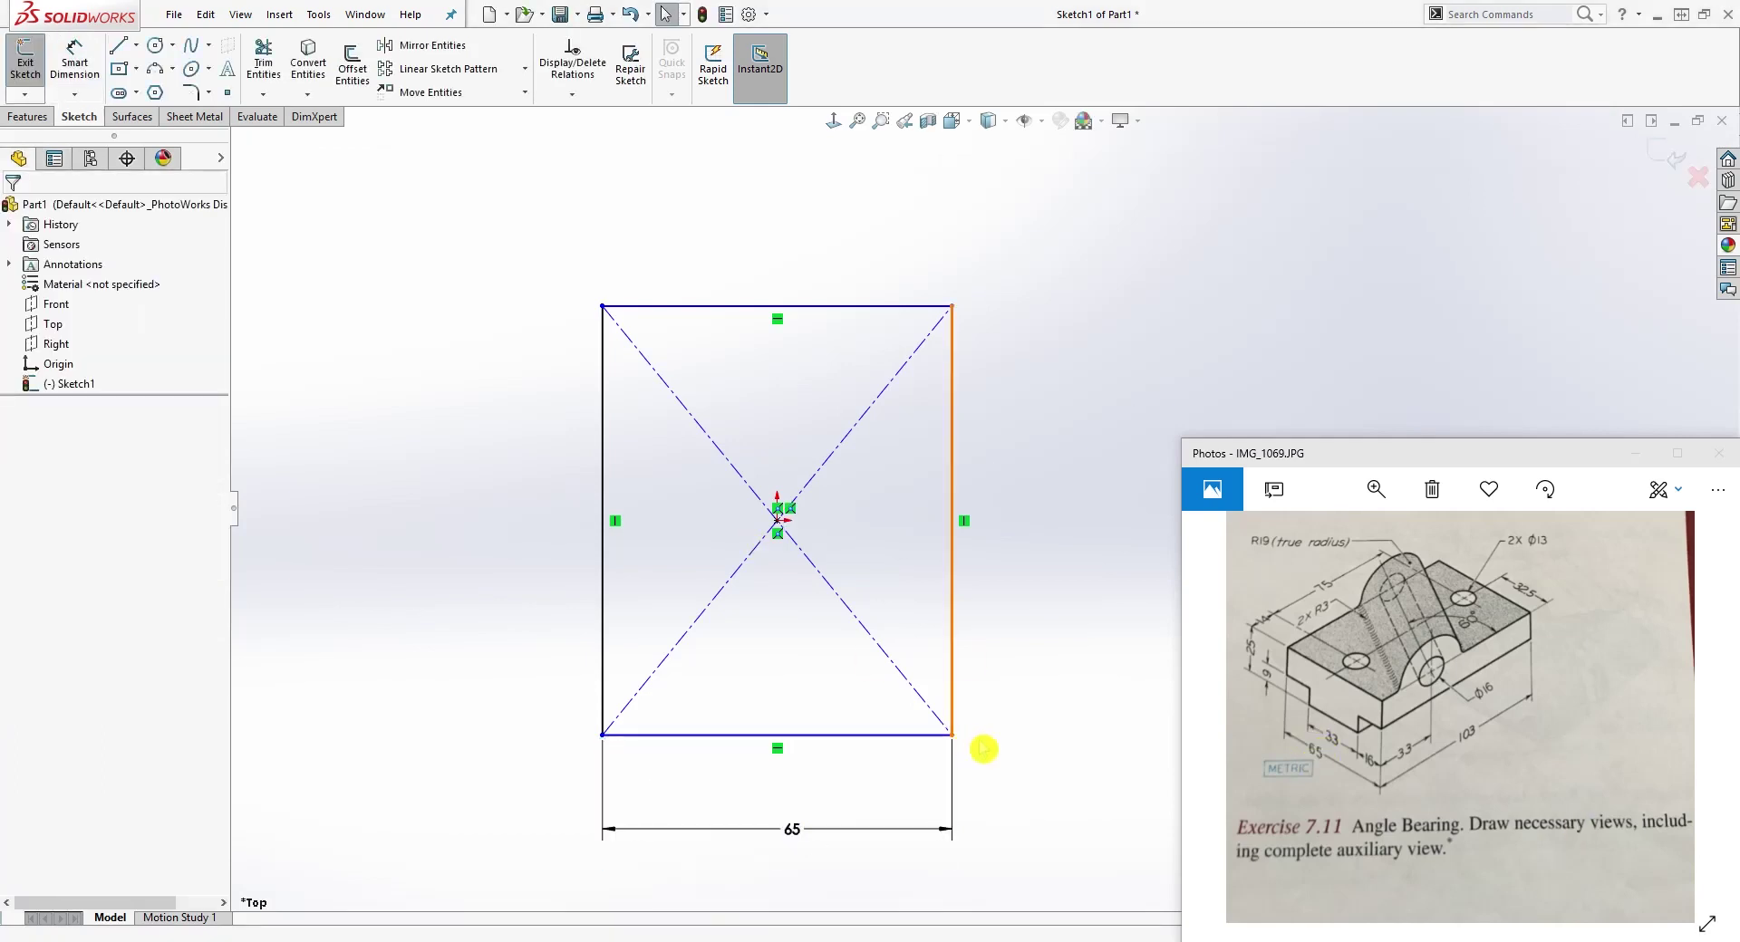
Step: Dimension the rectangle's vertical edge to 103 mm
right_drag(983, 749, 992, 441)
click(954, 483)
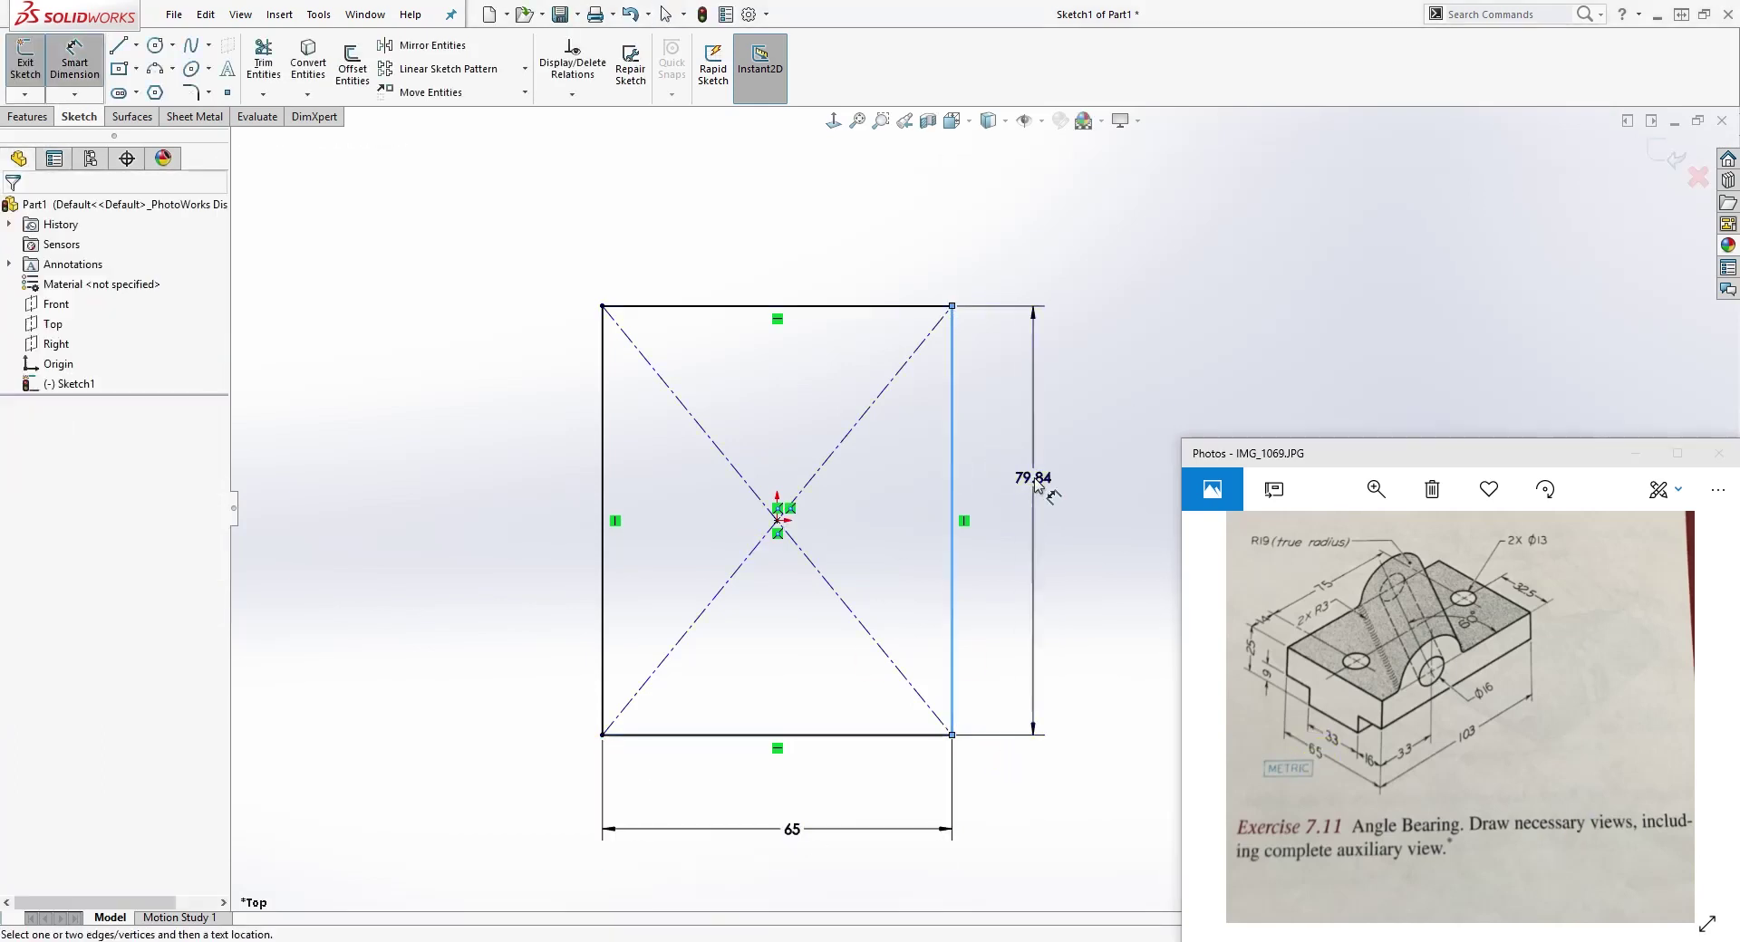
click(1035, 489)
text(103)
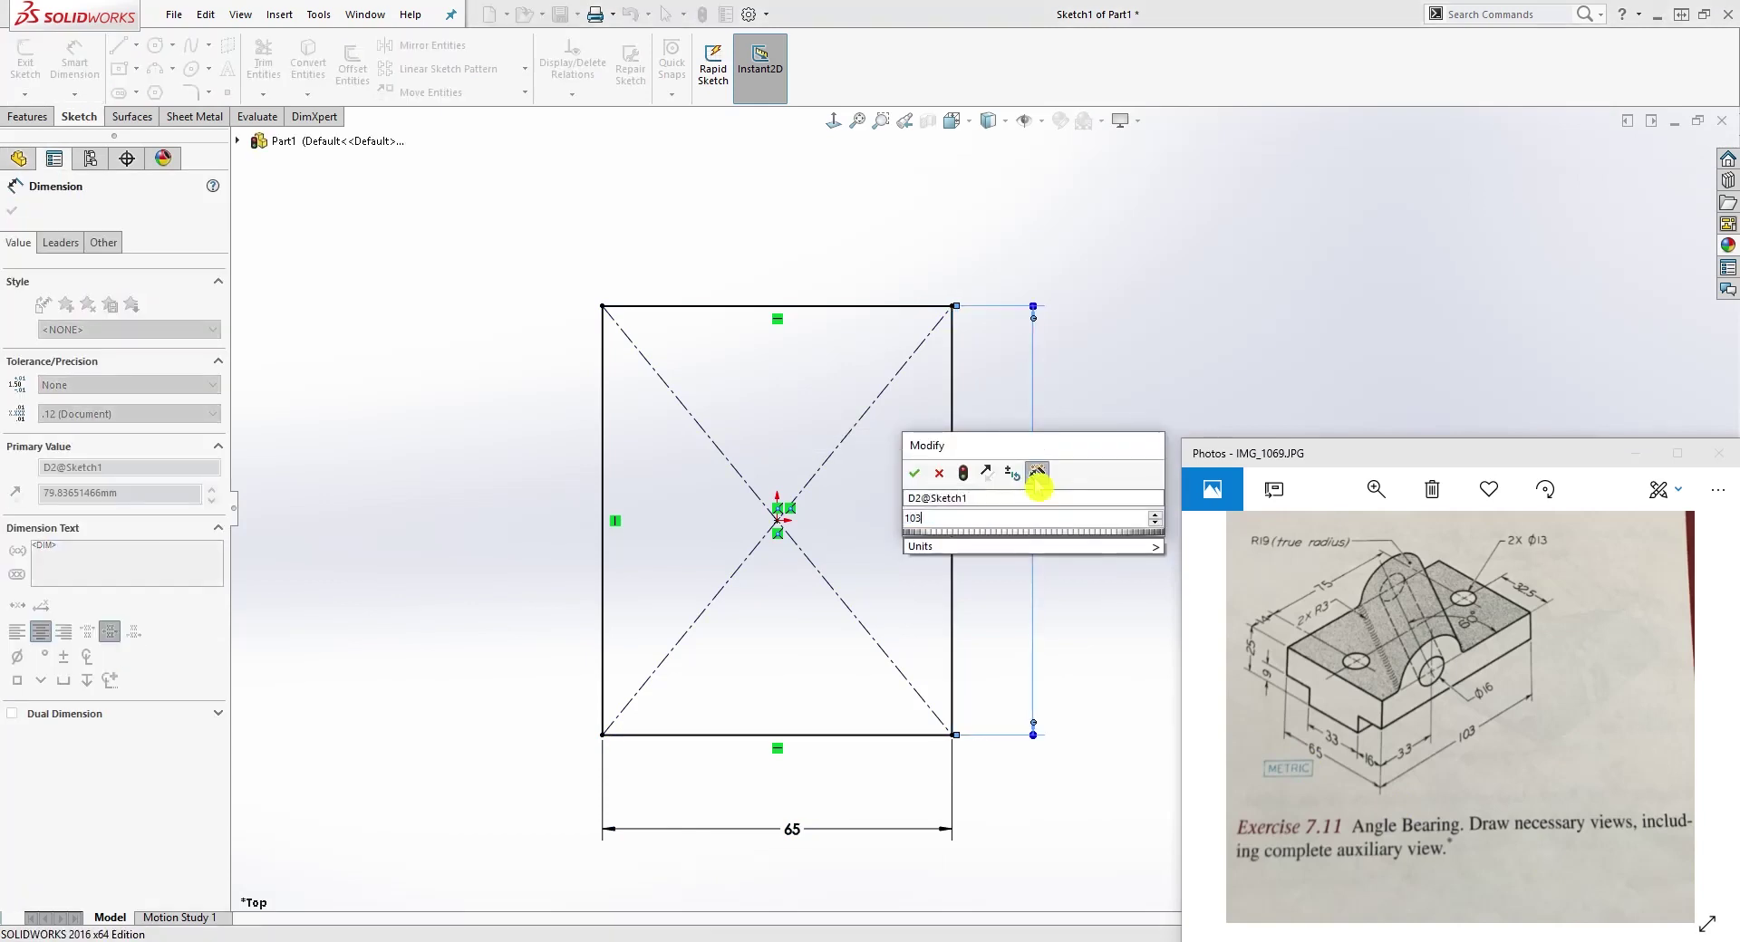
key(Return)
right_drag(1036, 486, 916, 408)
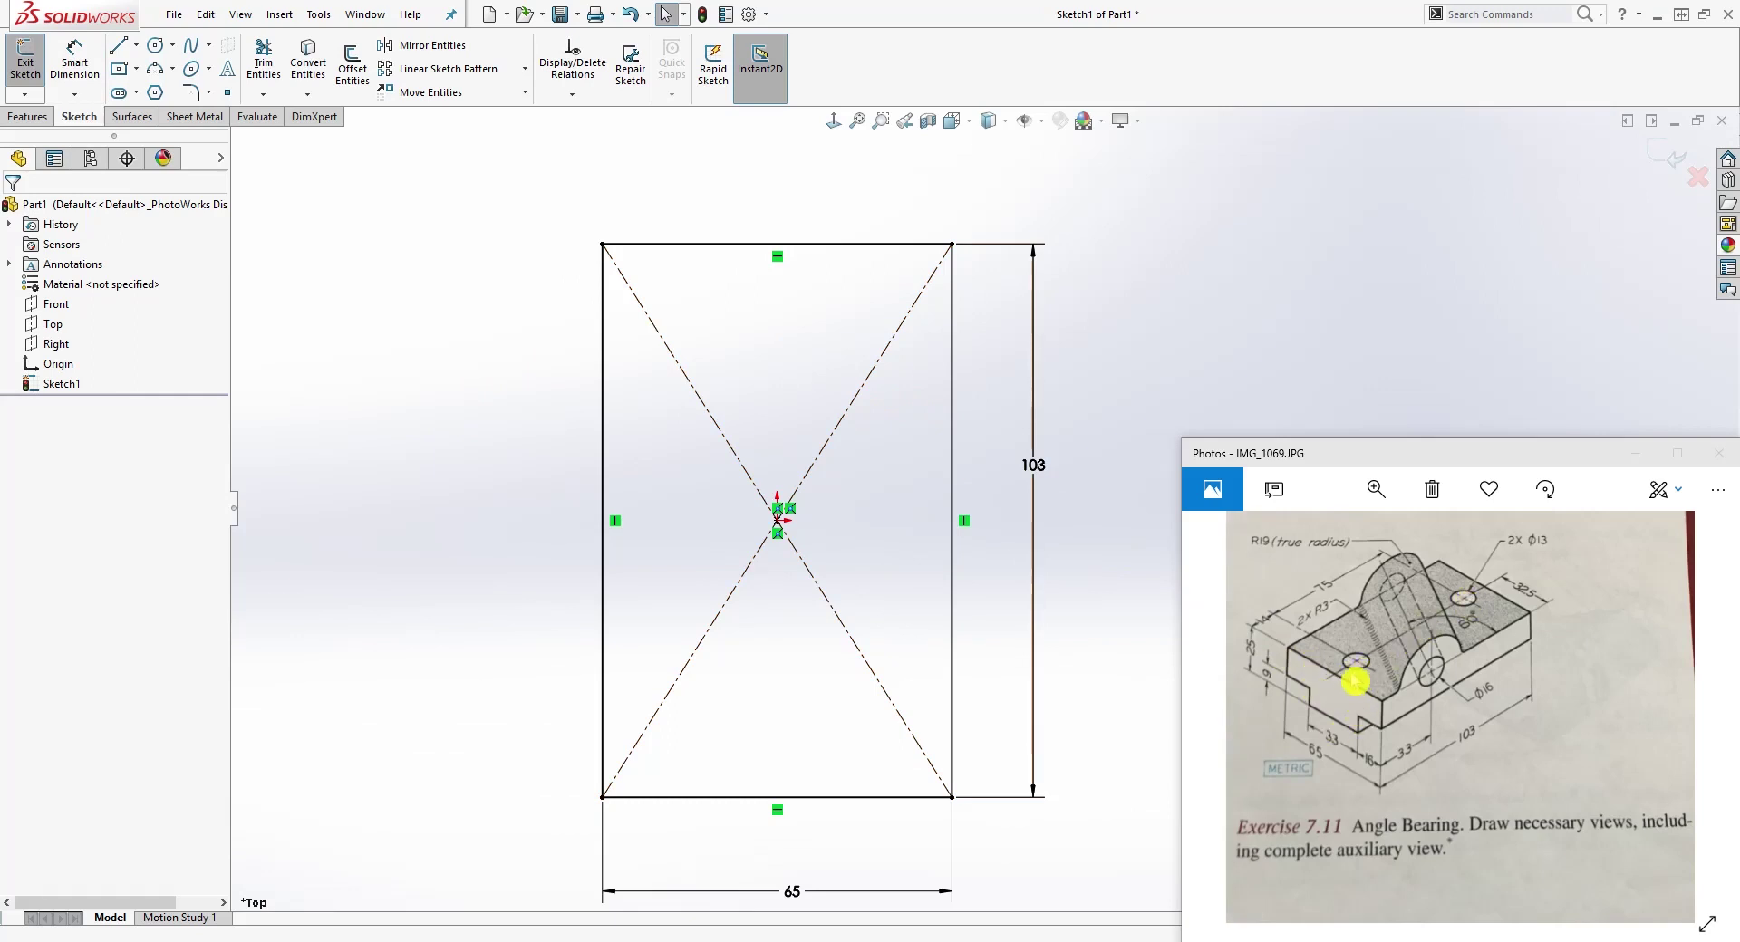
Step: Sketch two circles inside the rectangle, about 16 mm in diameter near the upper edge and about 13 mm near the lower edge
click(155, 44)
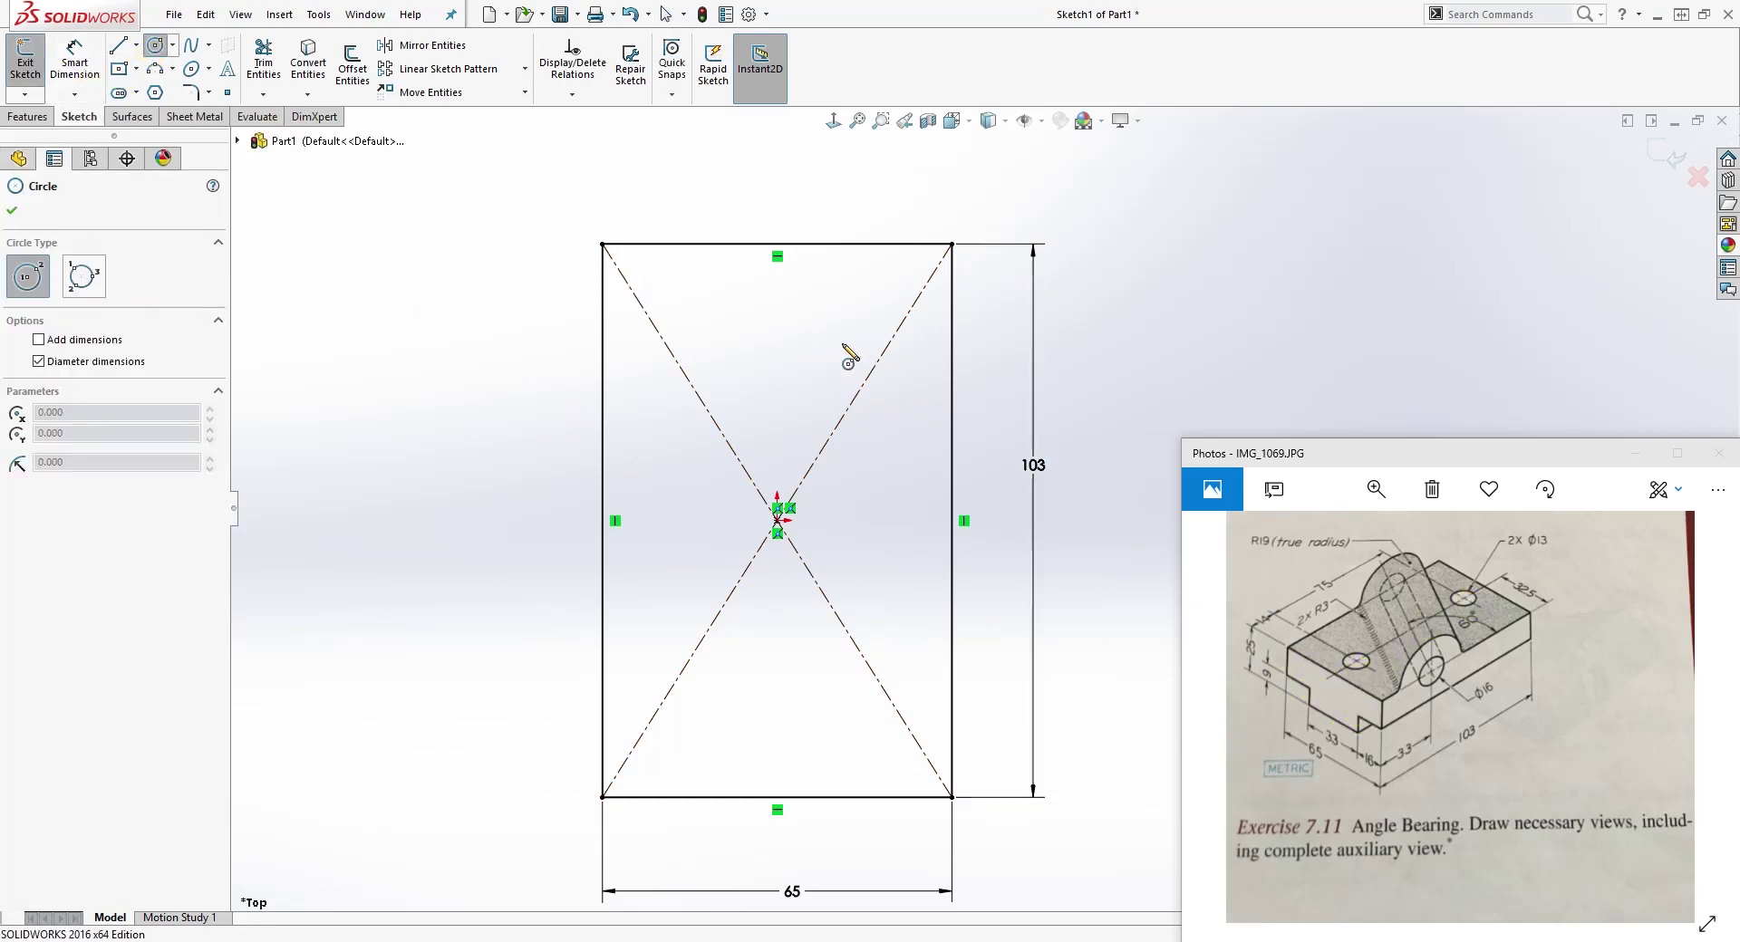
click(783, 321)
click(826, 321)
key(Escape)
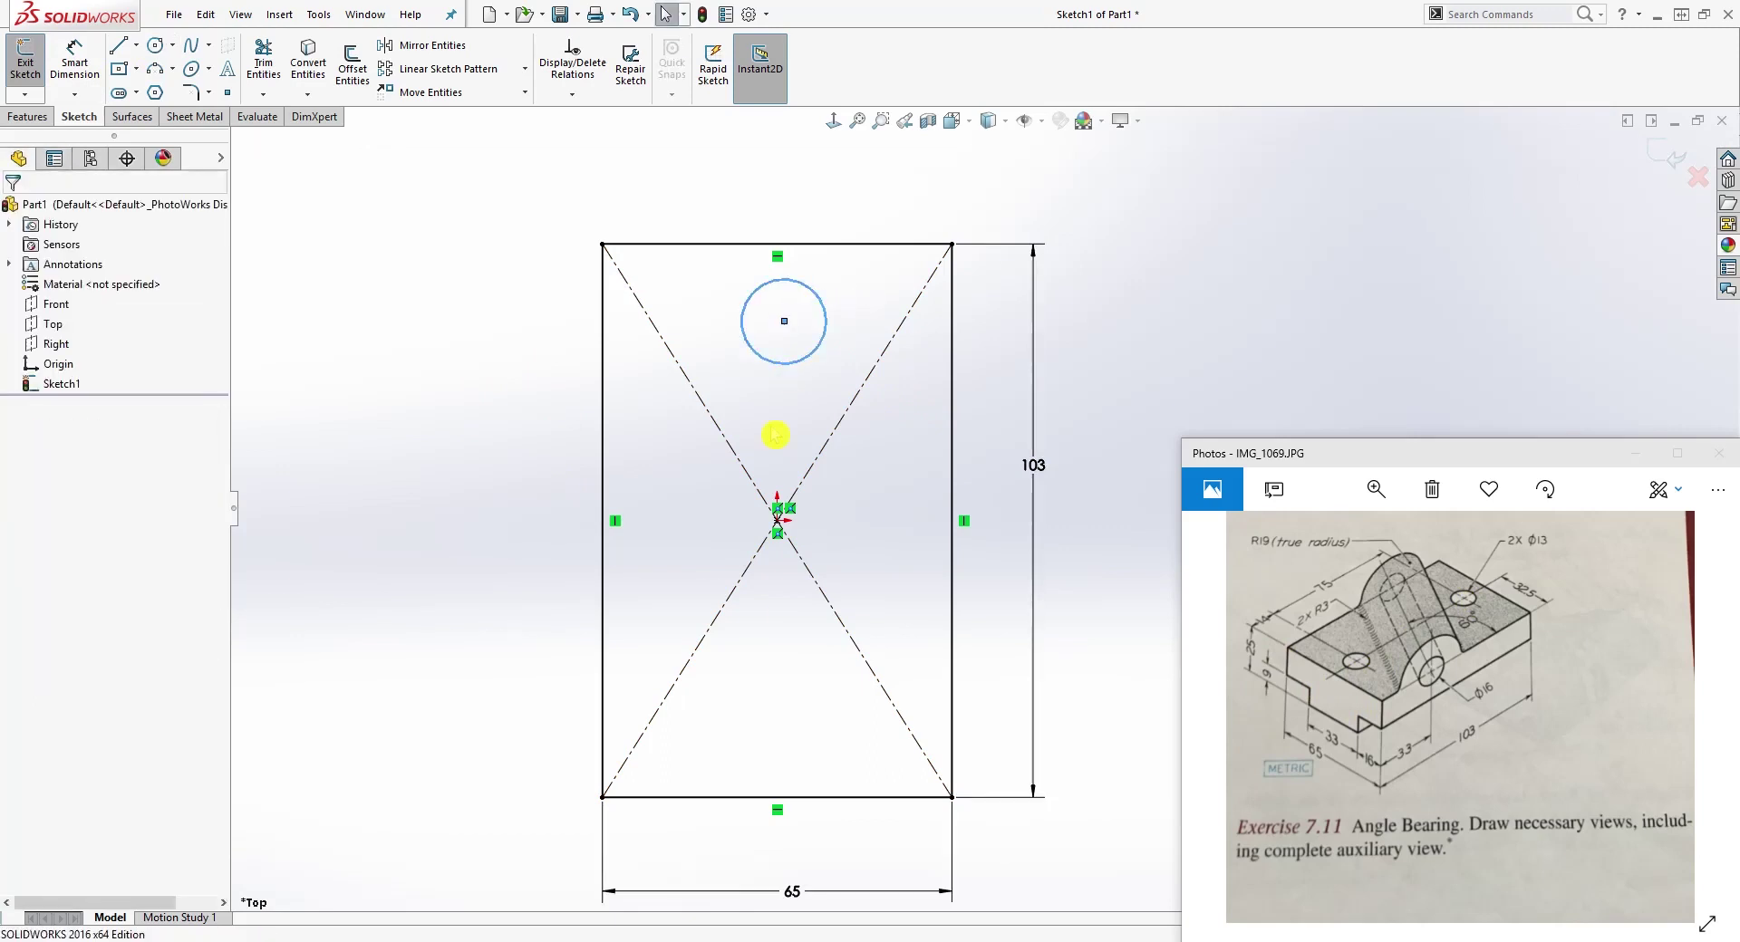
click(155, 44)
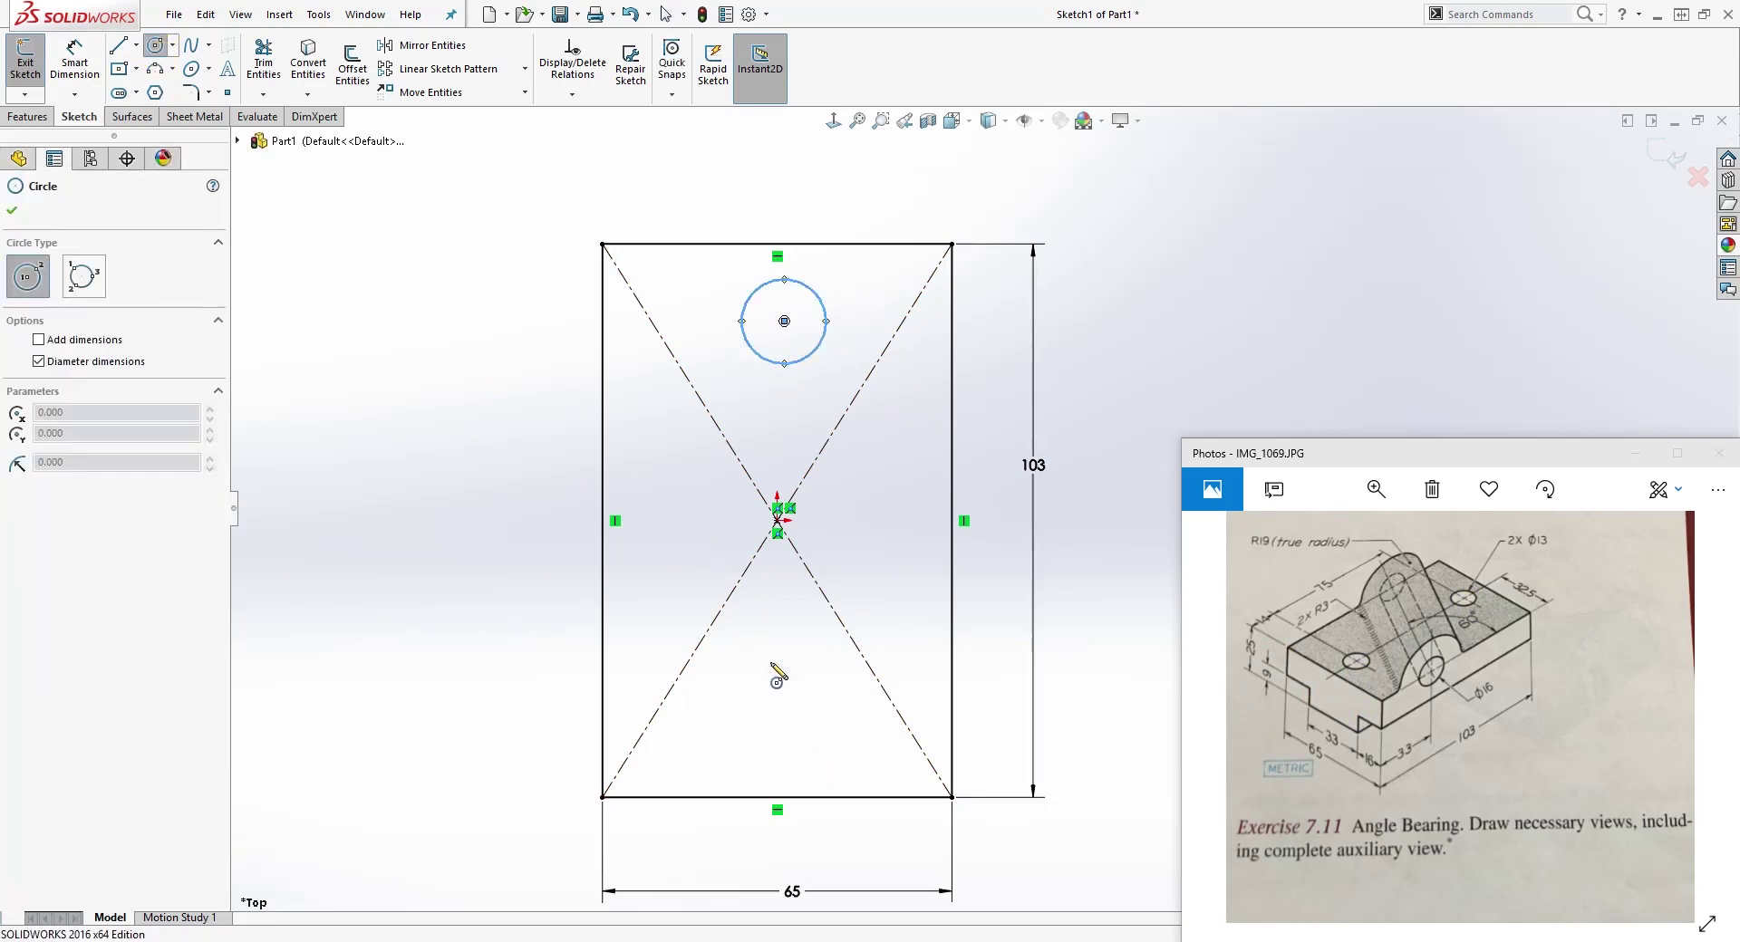
click(785, 722)
click(820, 716)
key(Escape)
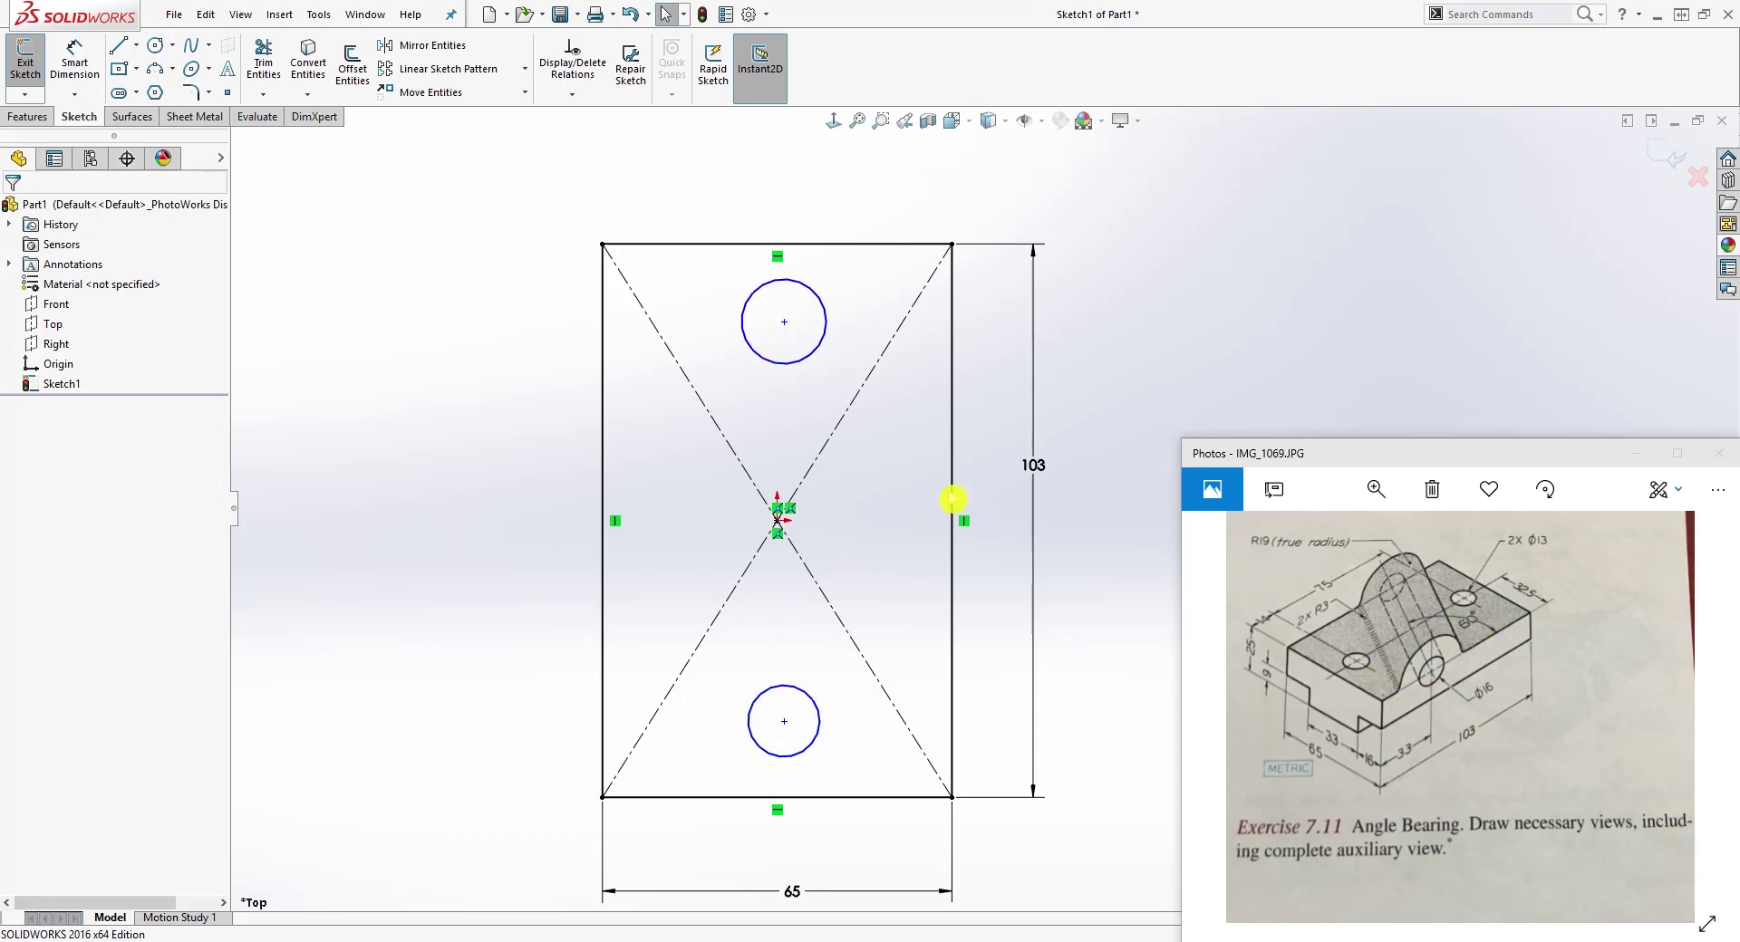
Step: Add a Vertical relation between the centre points of the two circles
click(785, 323)
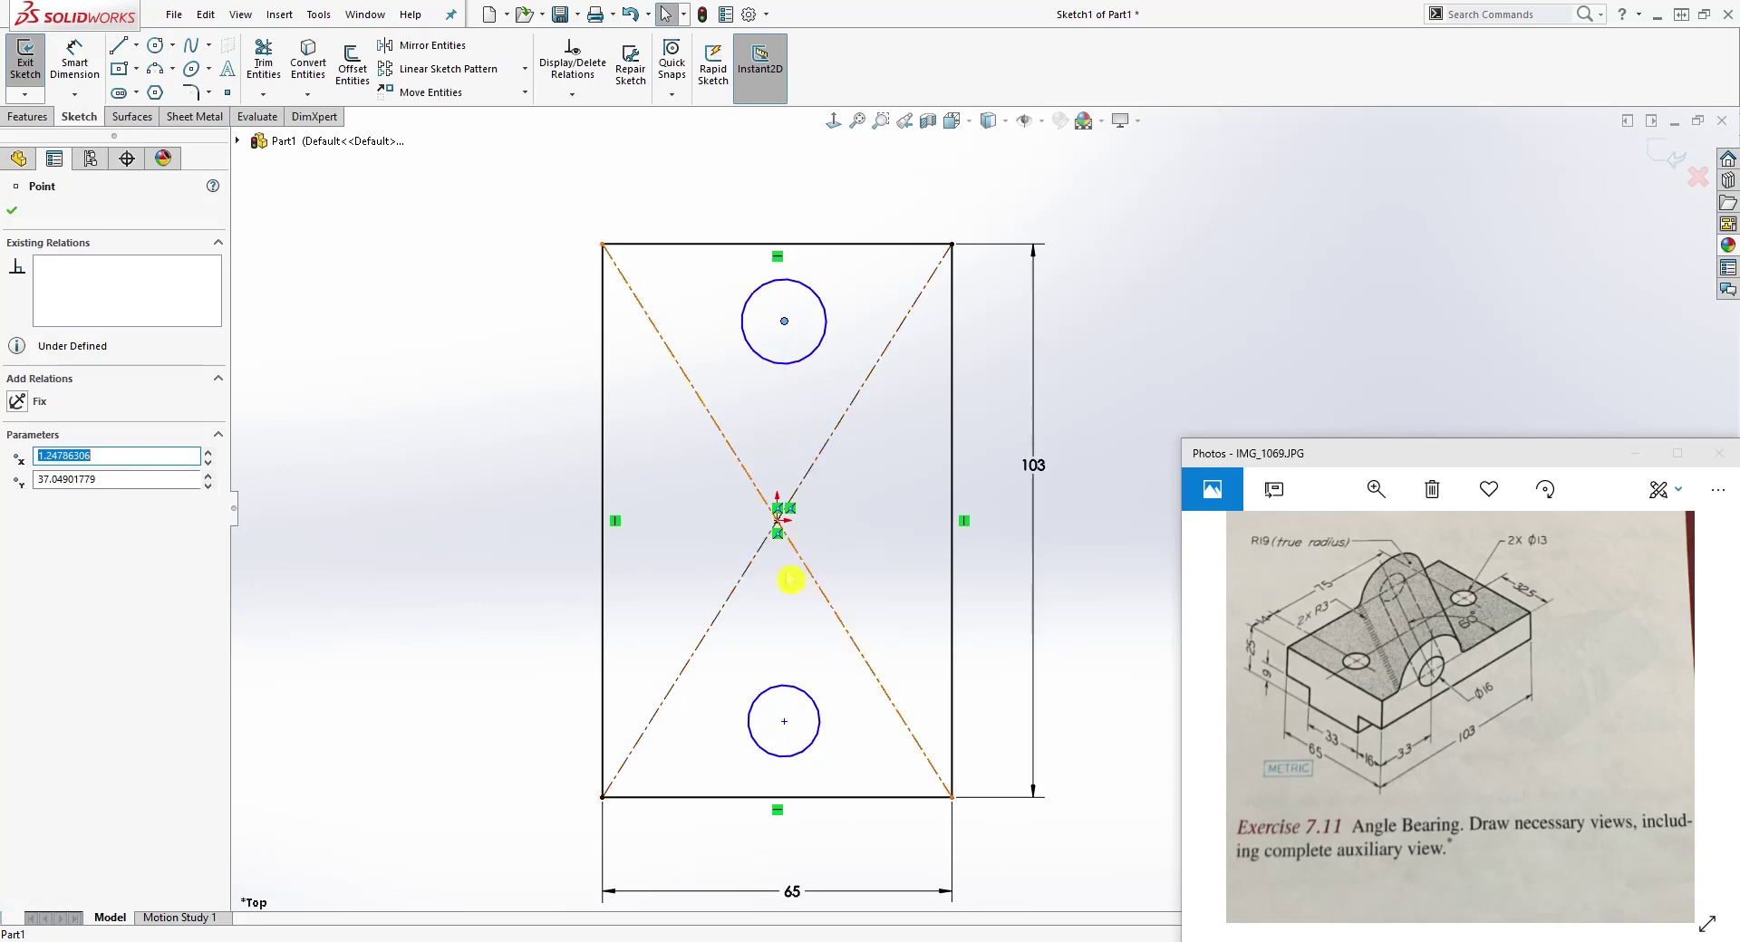
ctrl+click(784, 721)
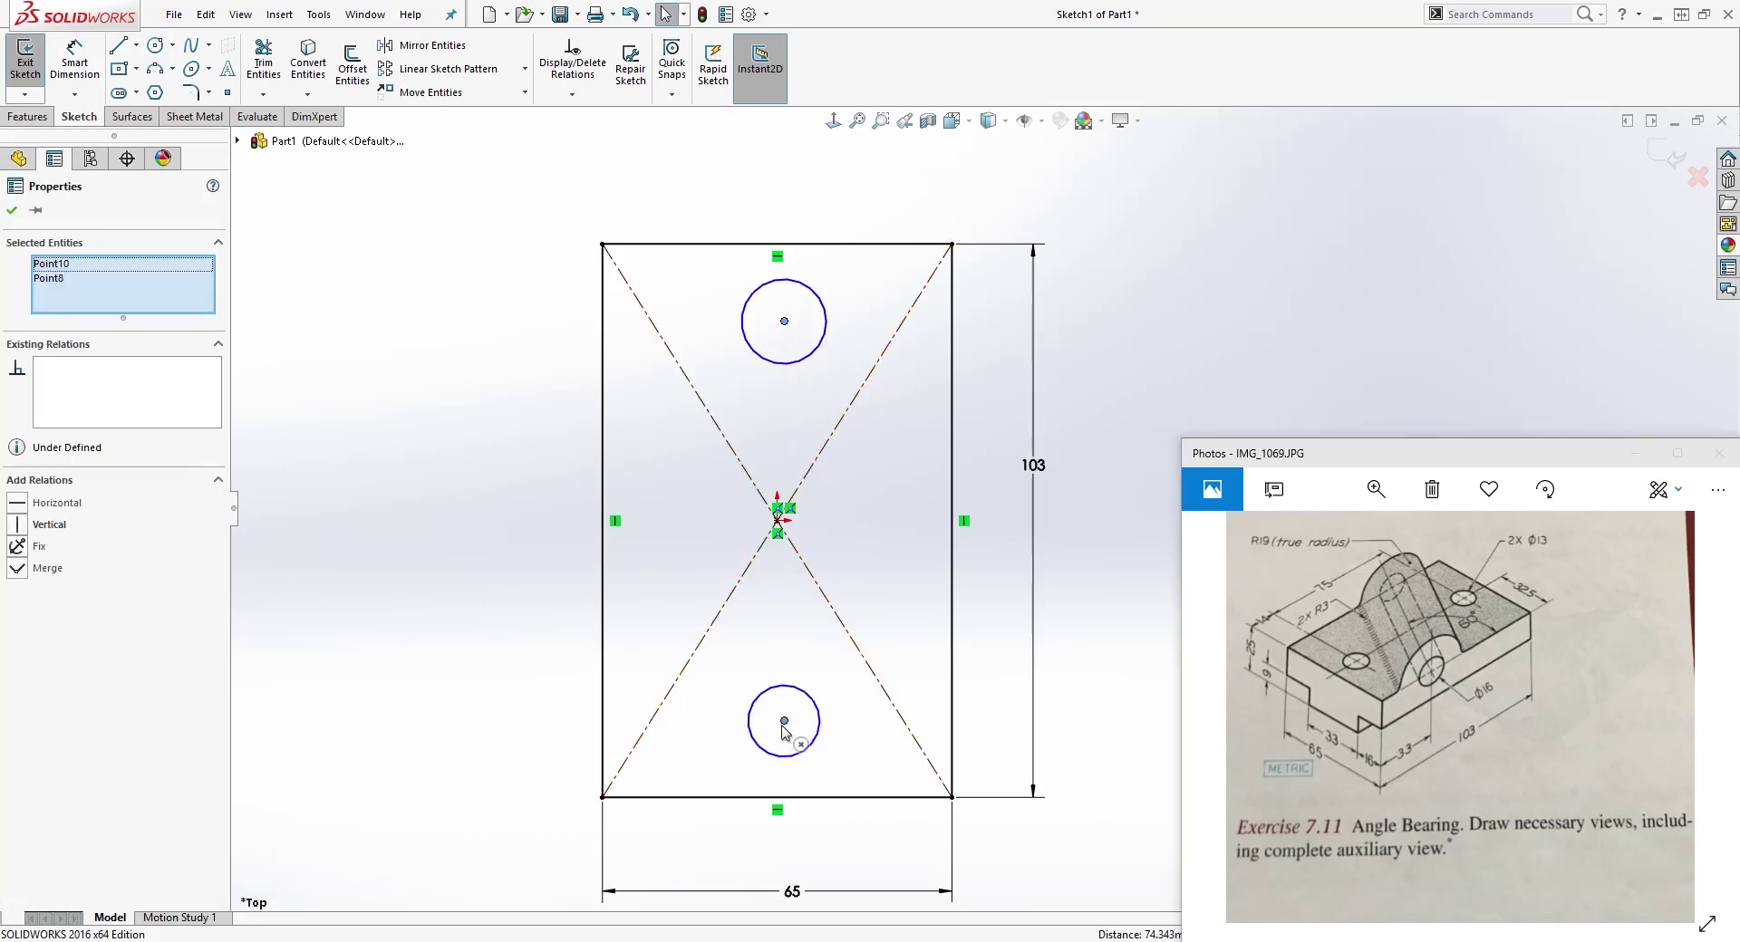
click(19, 526)
click(812, 454)
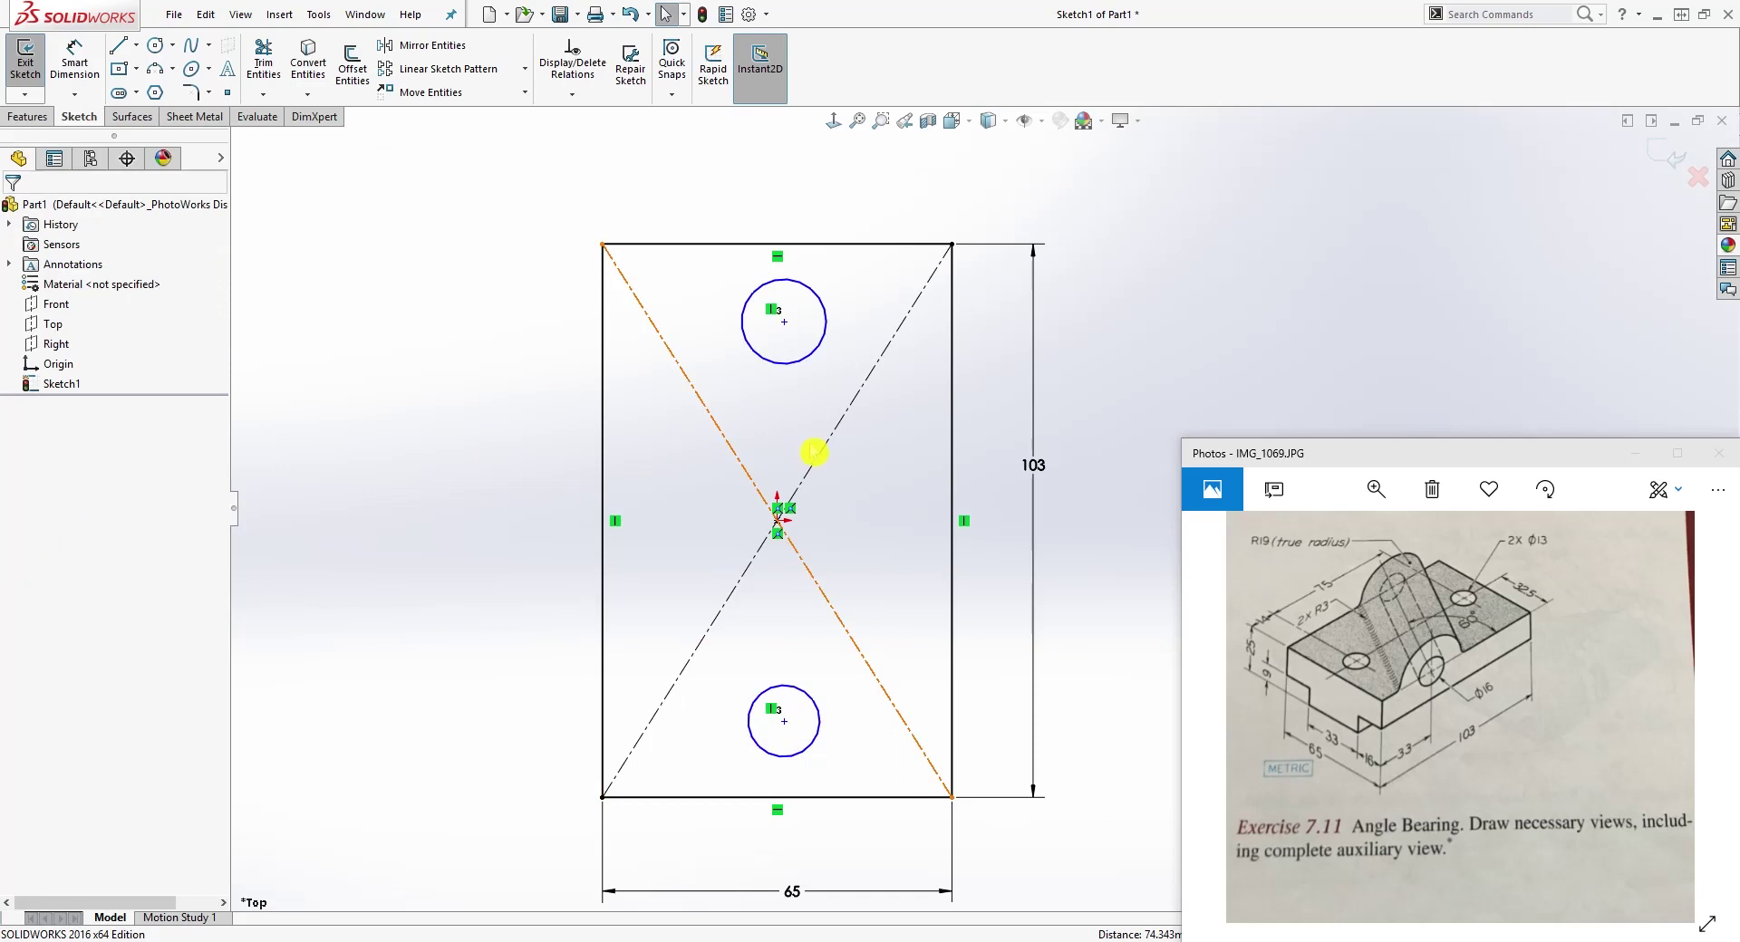
Step: Add a Vertical relation between the upper circle's centre and the rectangle's centre point at the origin
click(785, 321)
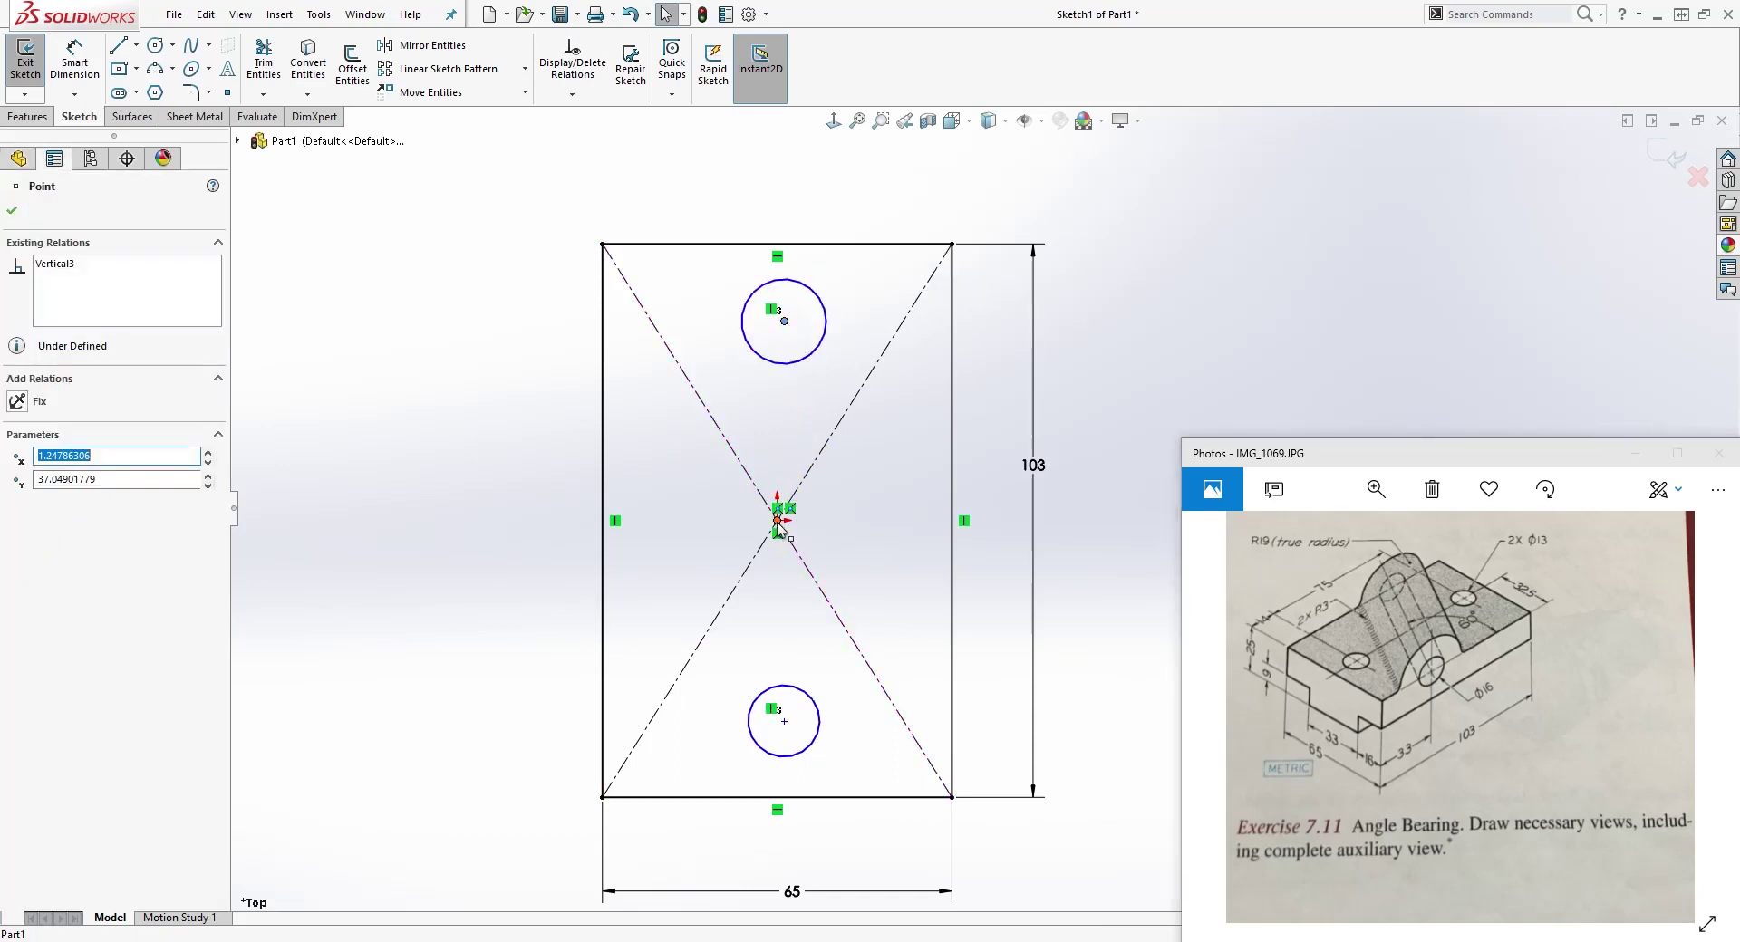
ctrl+click(778, 521)
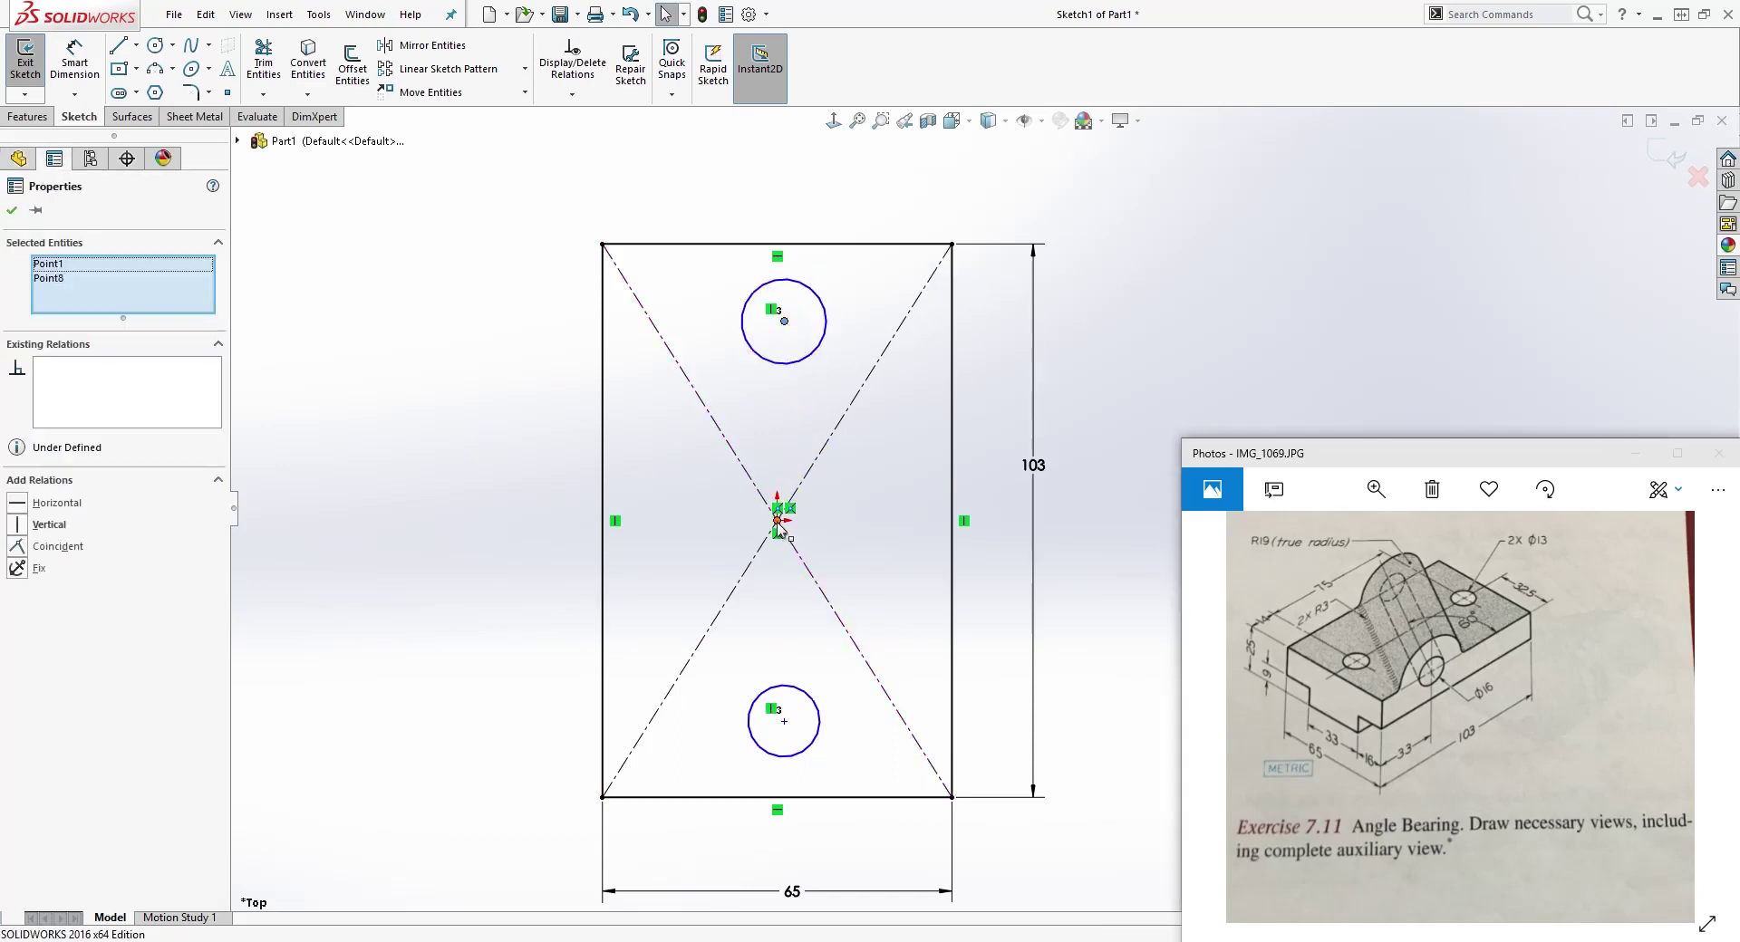
click(18, 530)
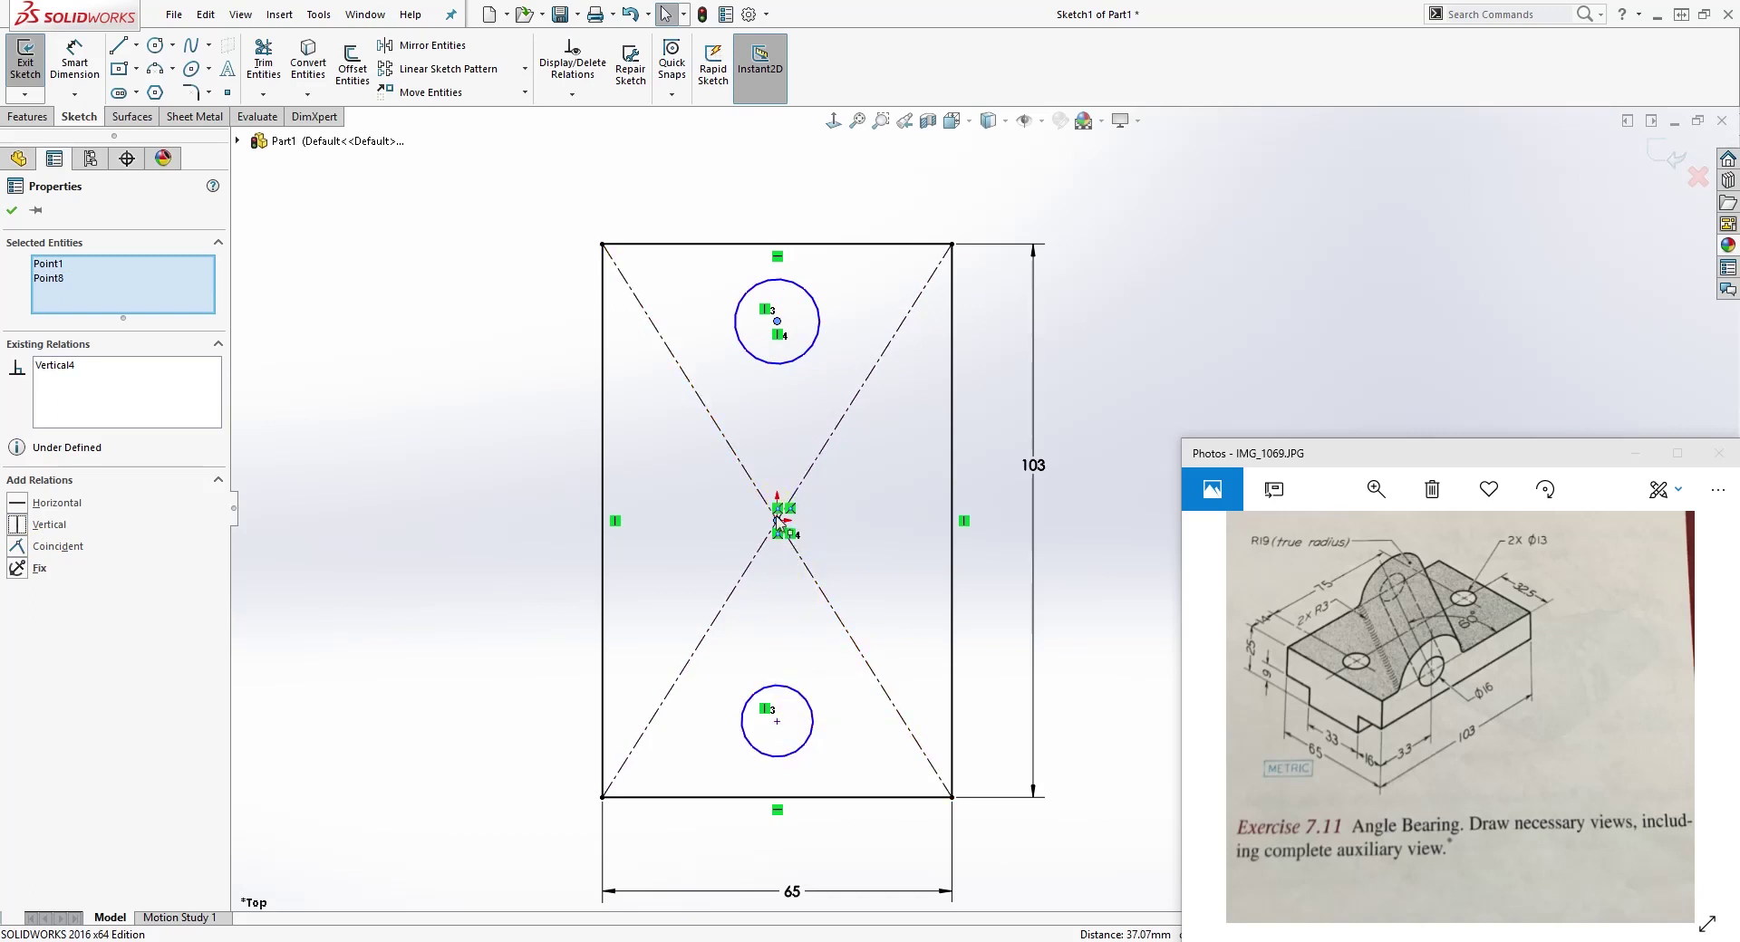
click(740, 575)
Step: Add an Equal relation between the two circles
click(806, 358)
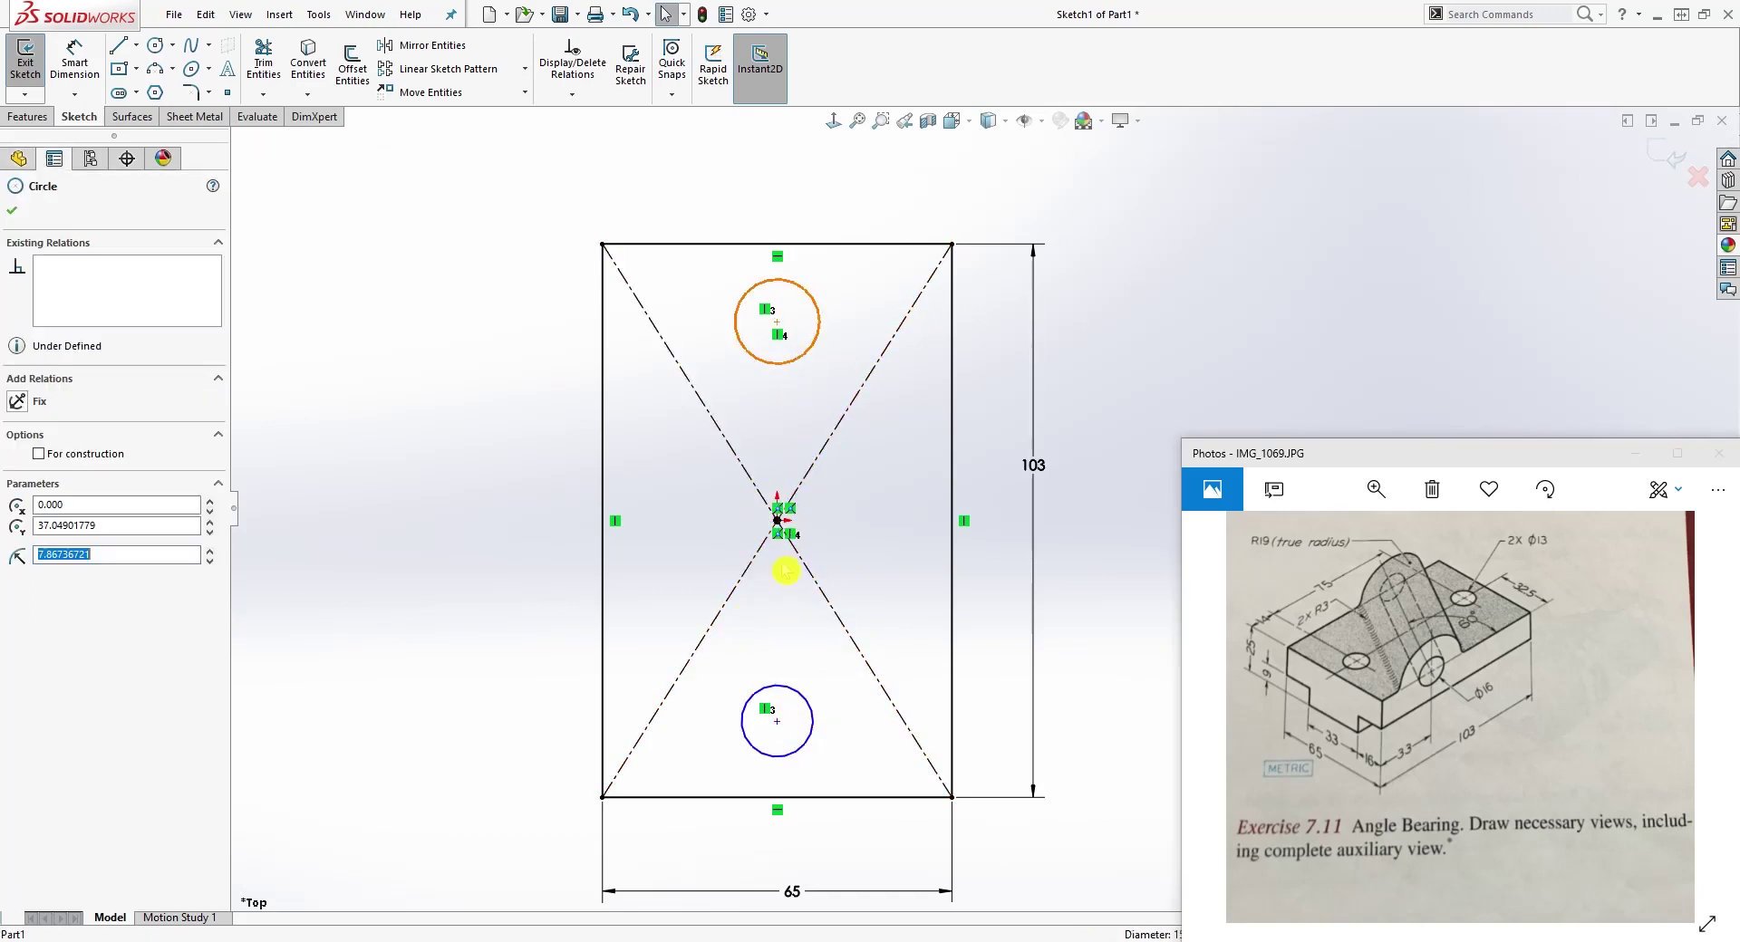
ctrl+click(791, 689)
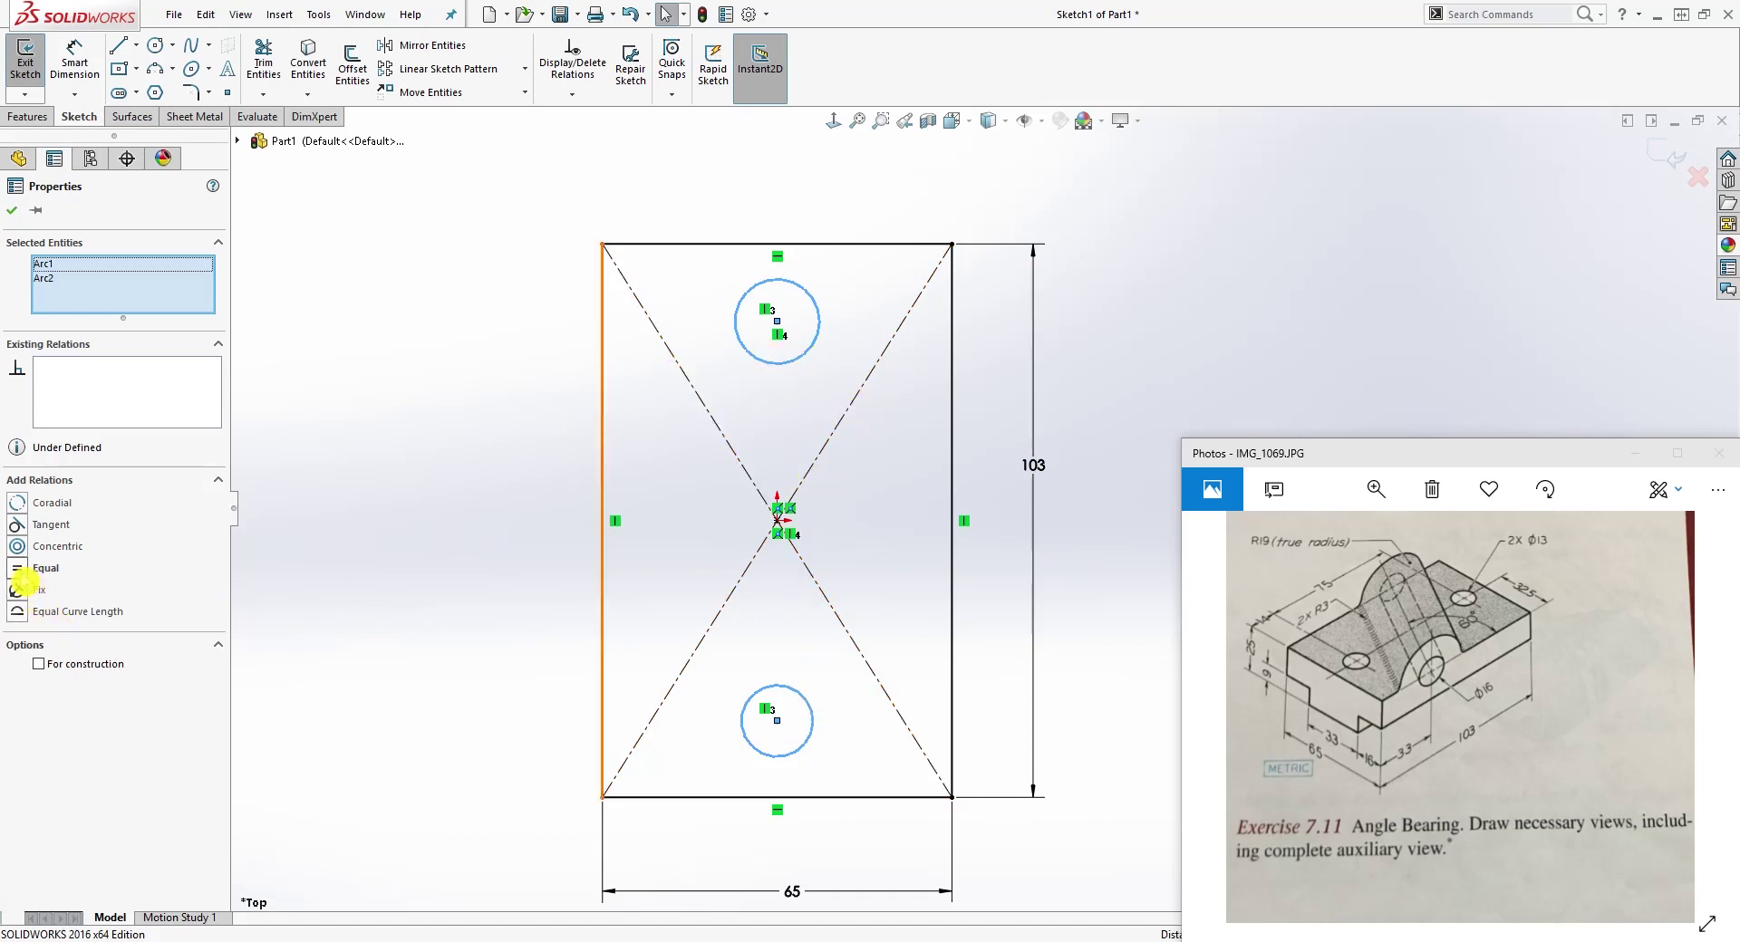
click(22, 571)
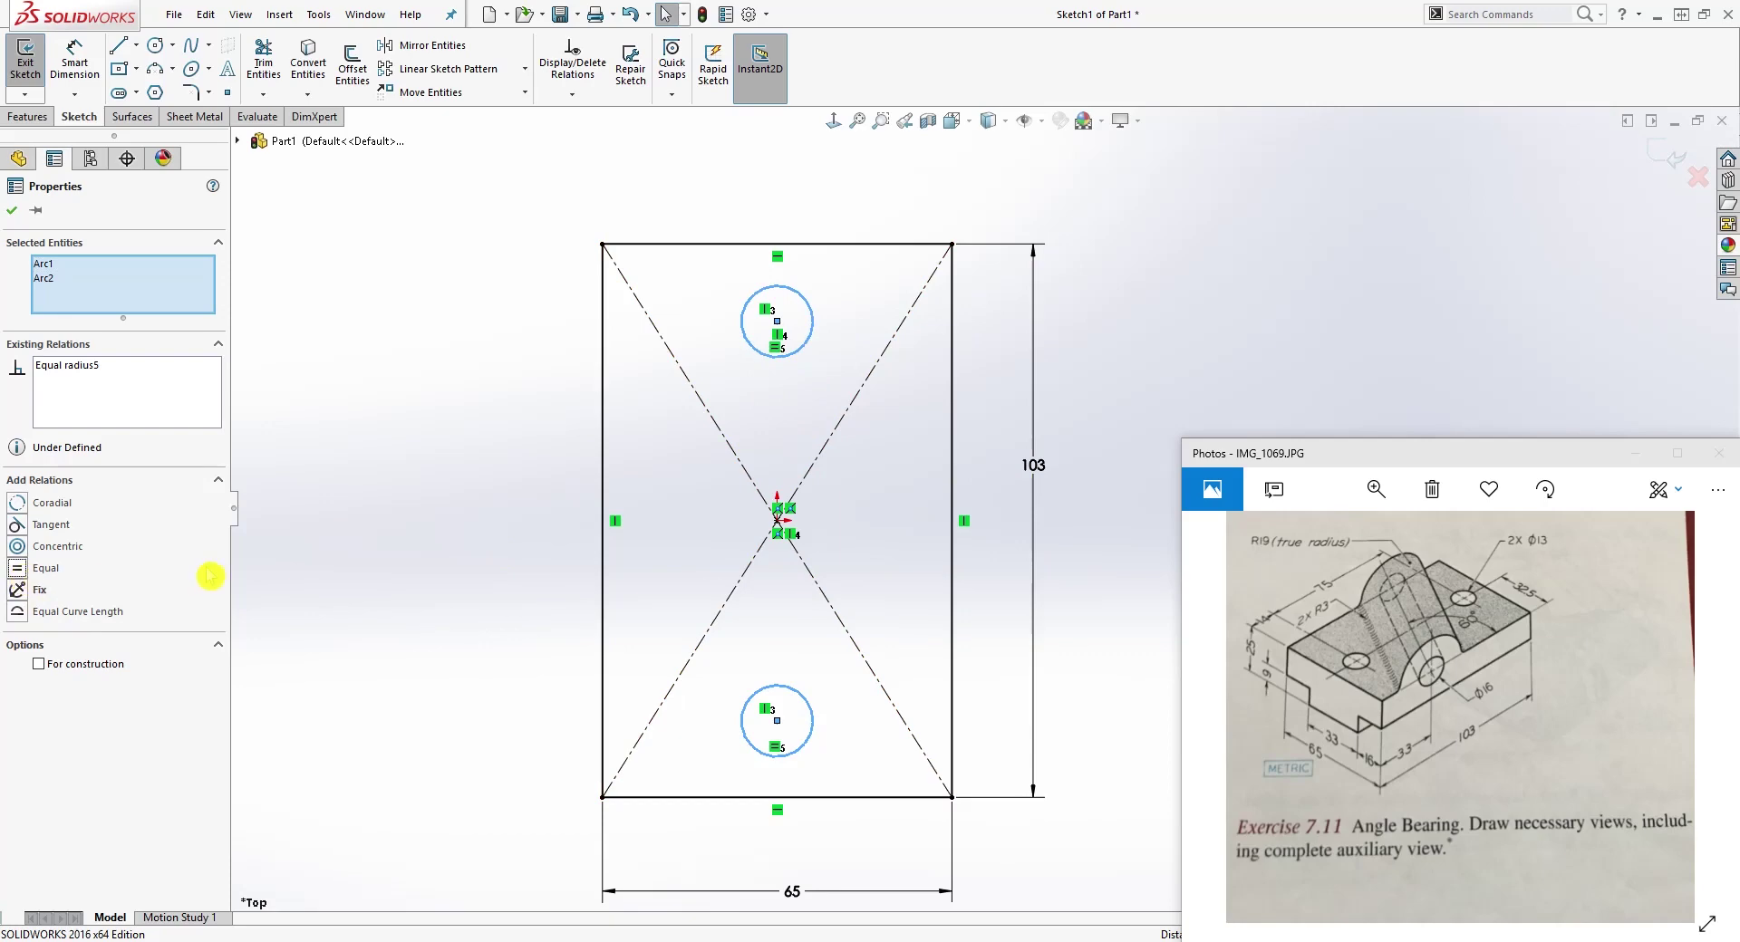
click(874, 540)
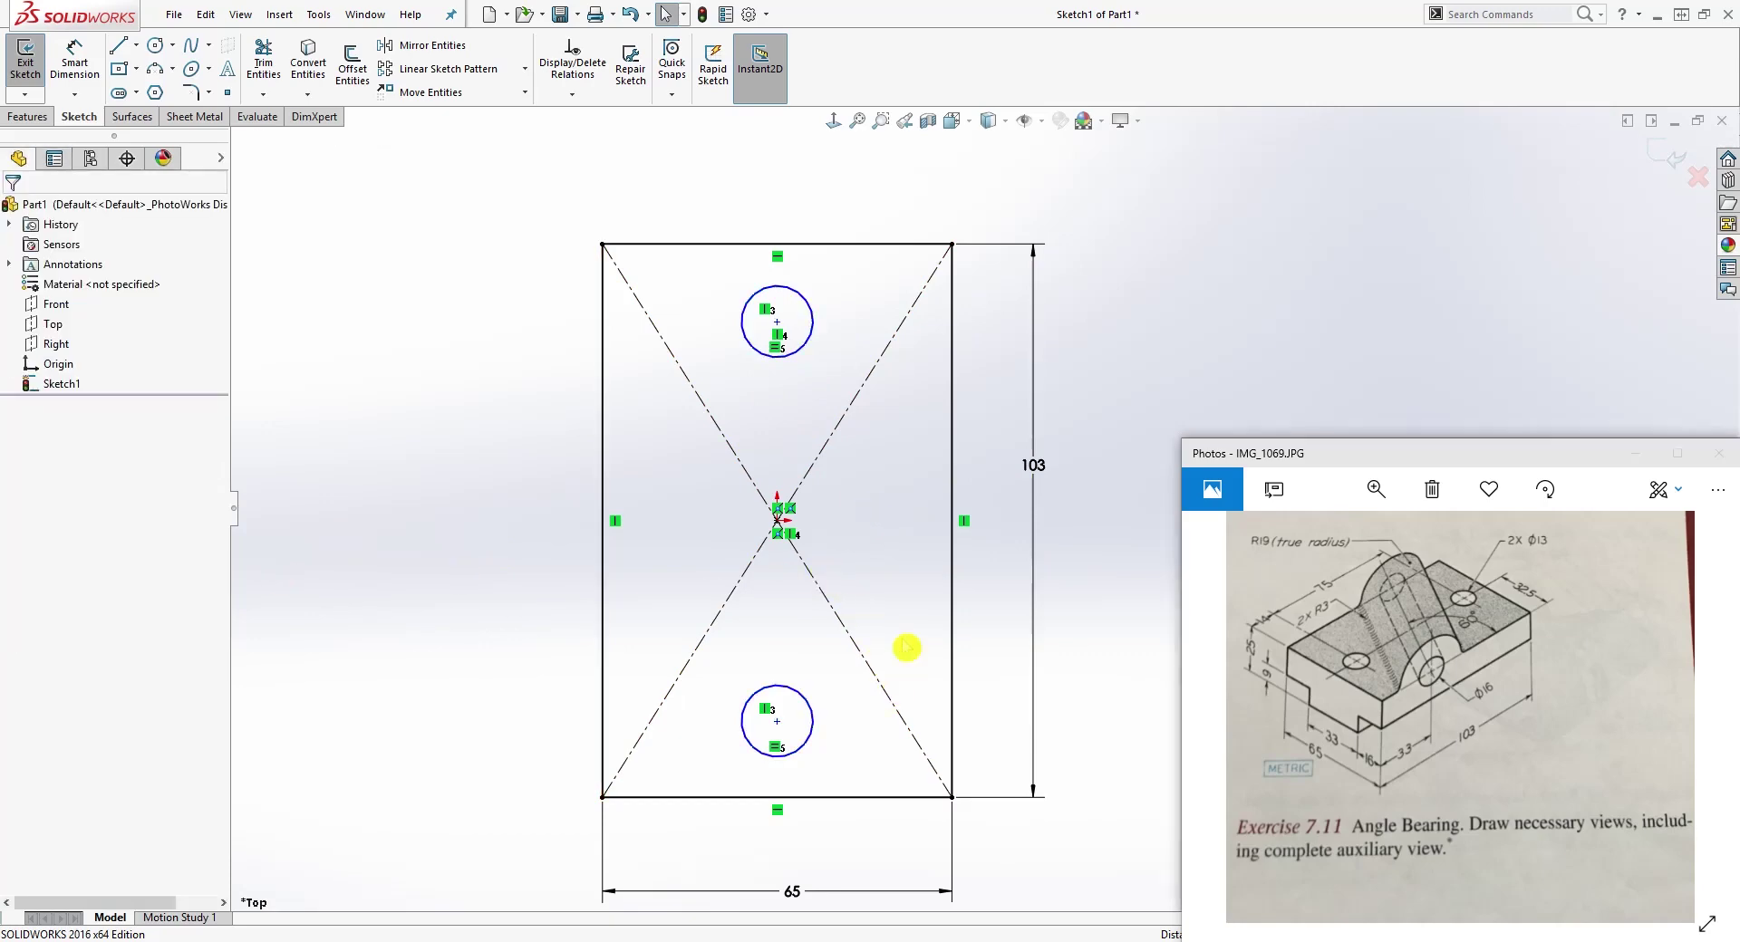
Step: Dimension the upper circle's diameter at 13 mm
right_drag(905, 649, 897, 562)
click(810, 316)
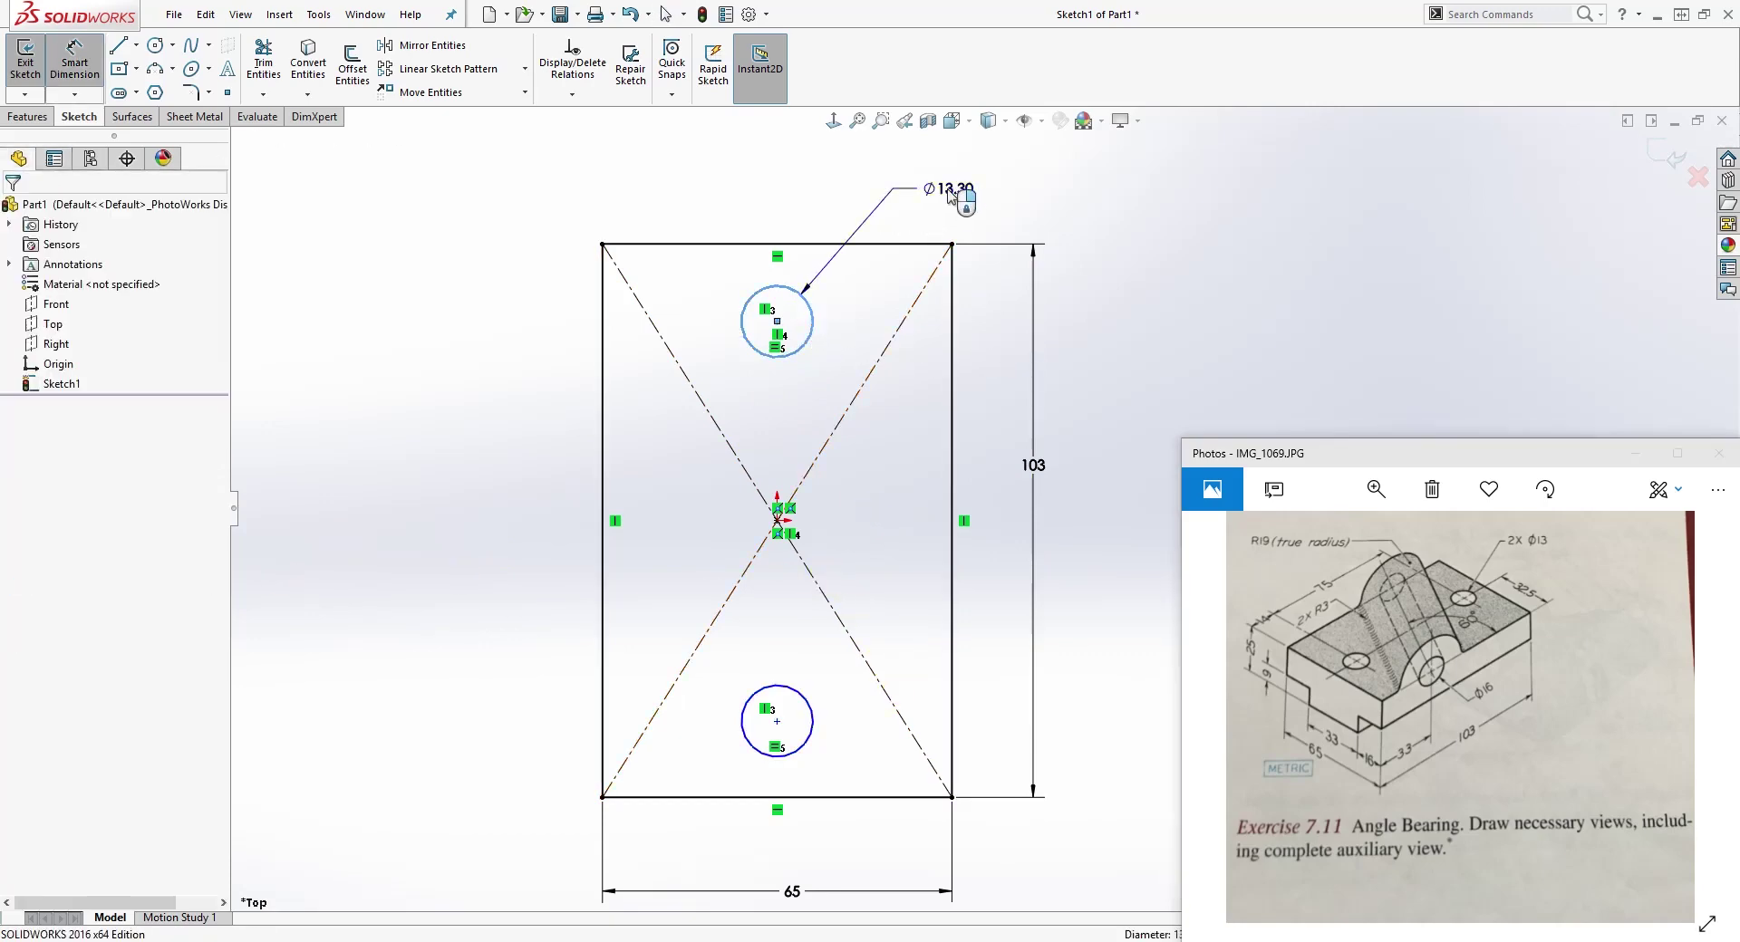
click(947, 192)
text(13)
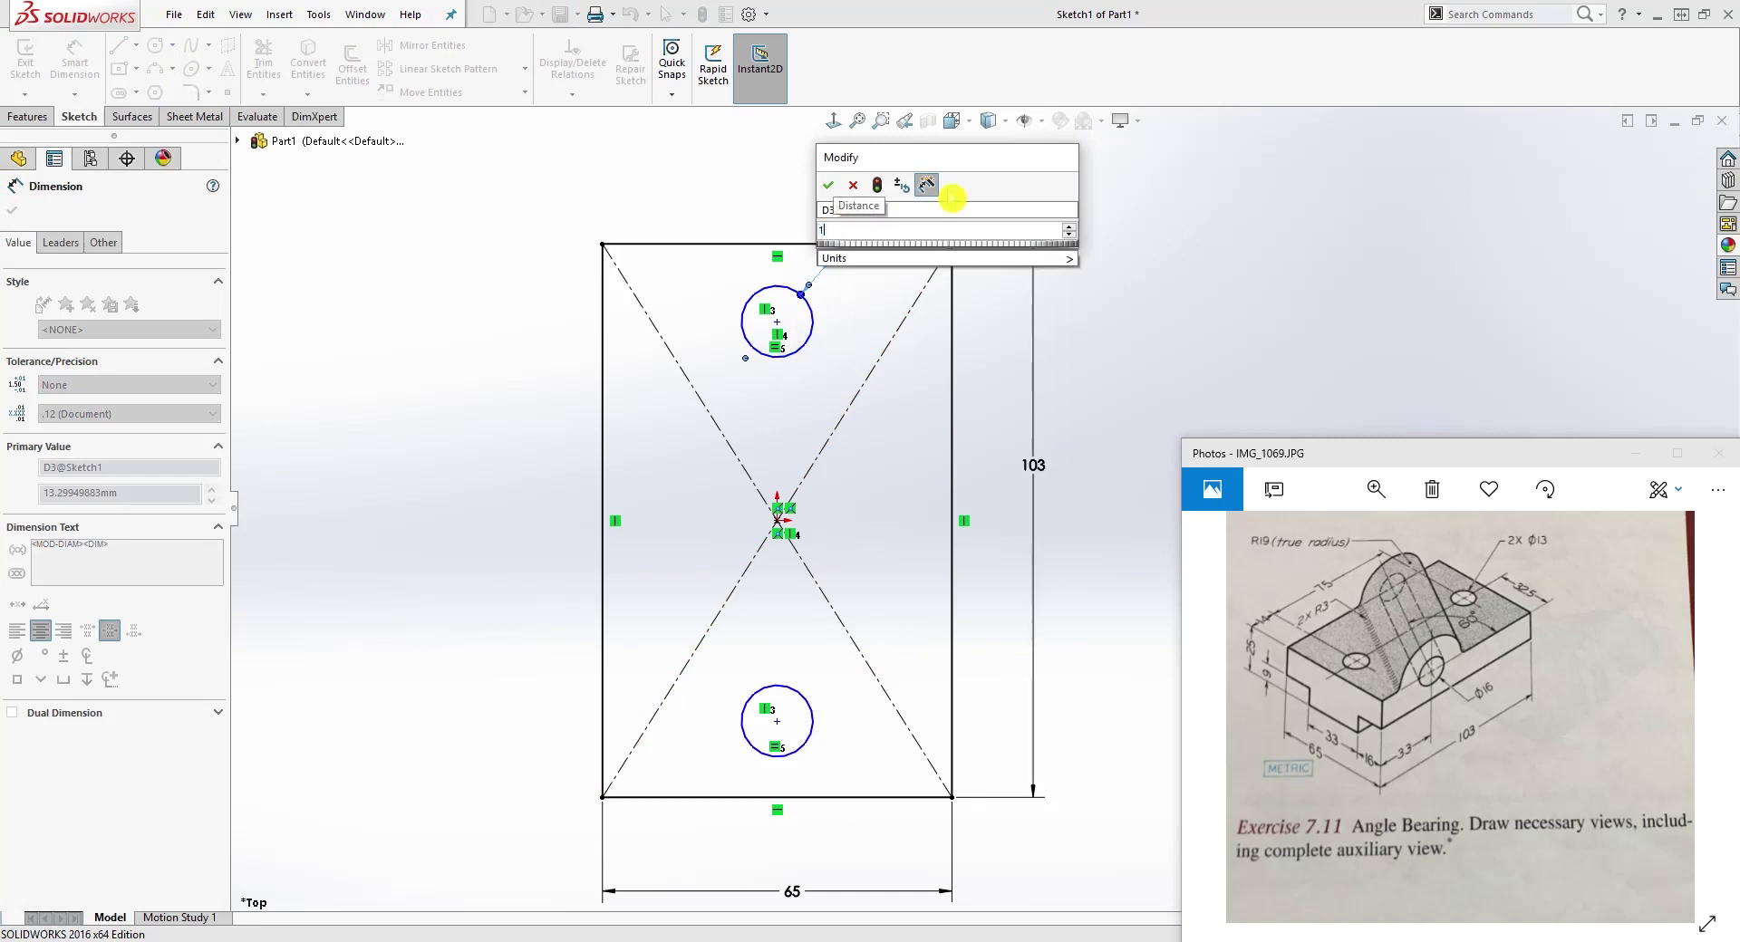
key(Return)
click(1099, 238)
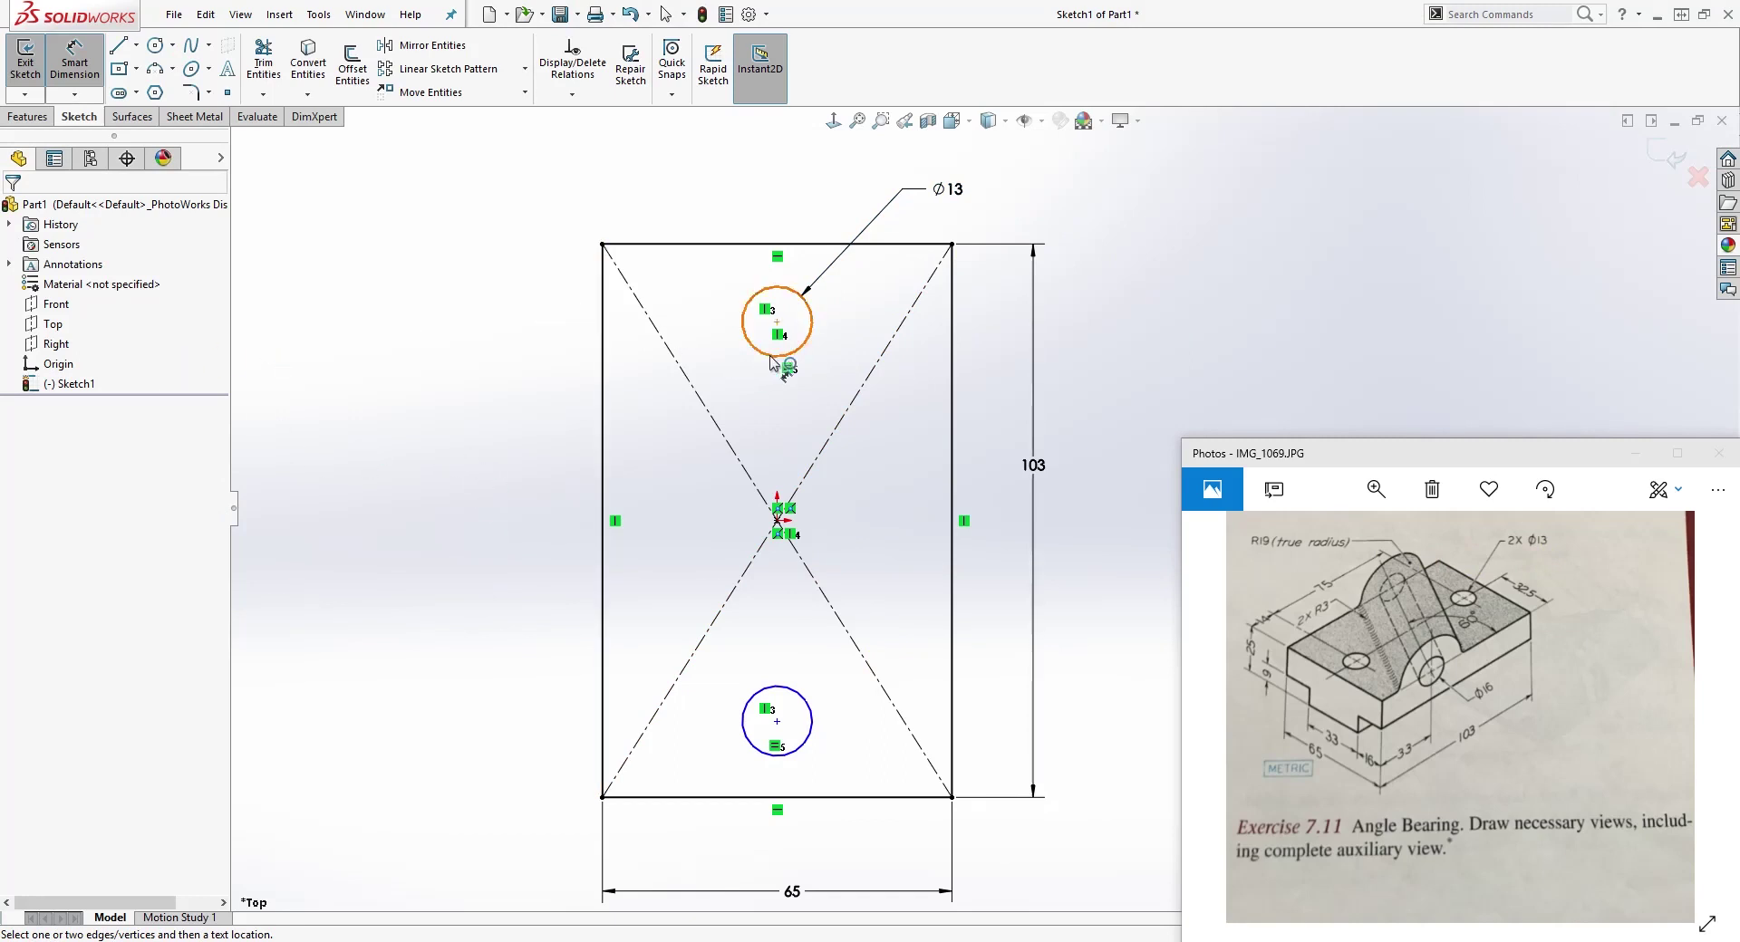
Step: Dimension the vertical distance between the two circle centres at 75 mm
click(777, 321)
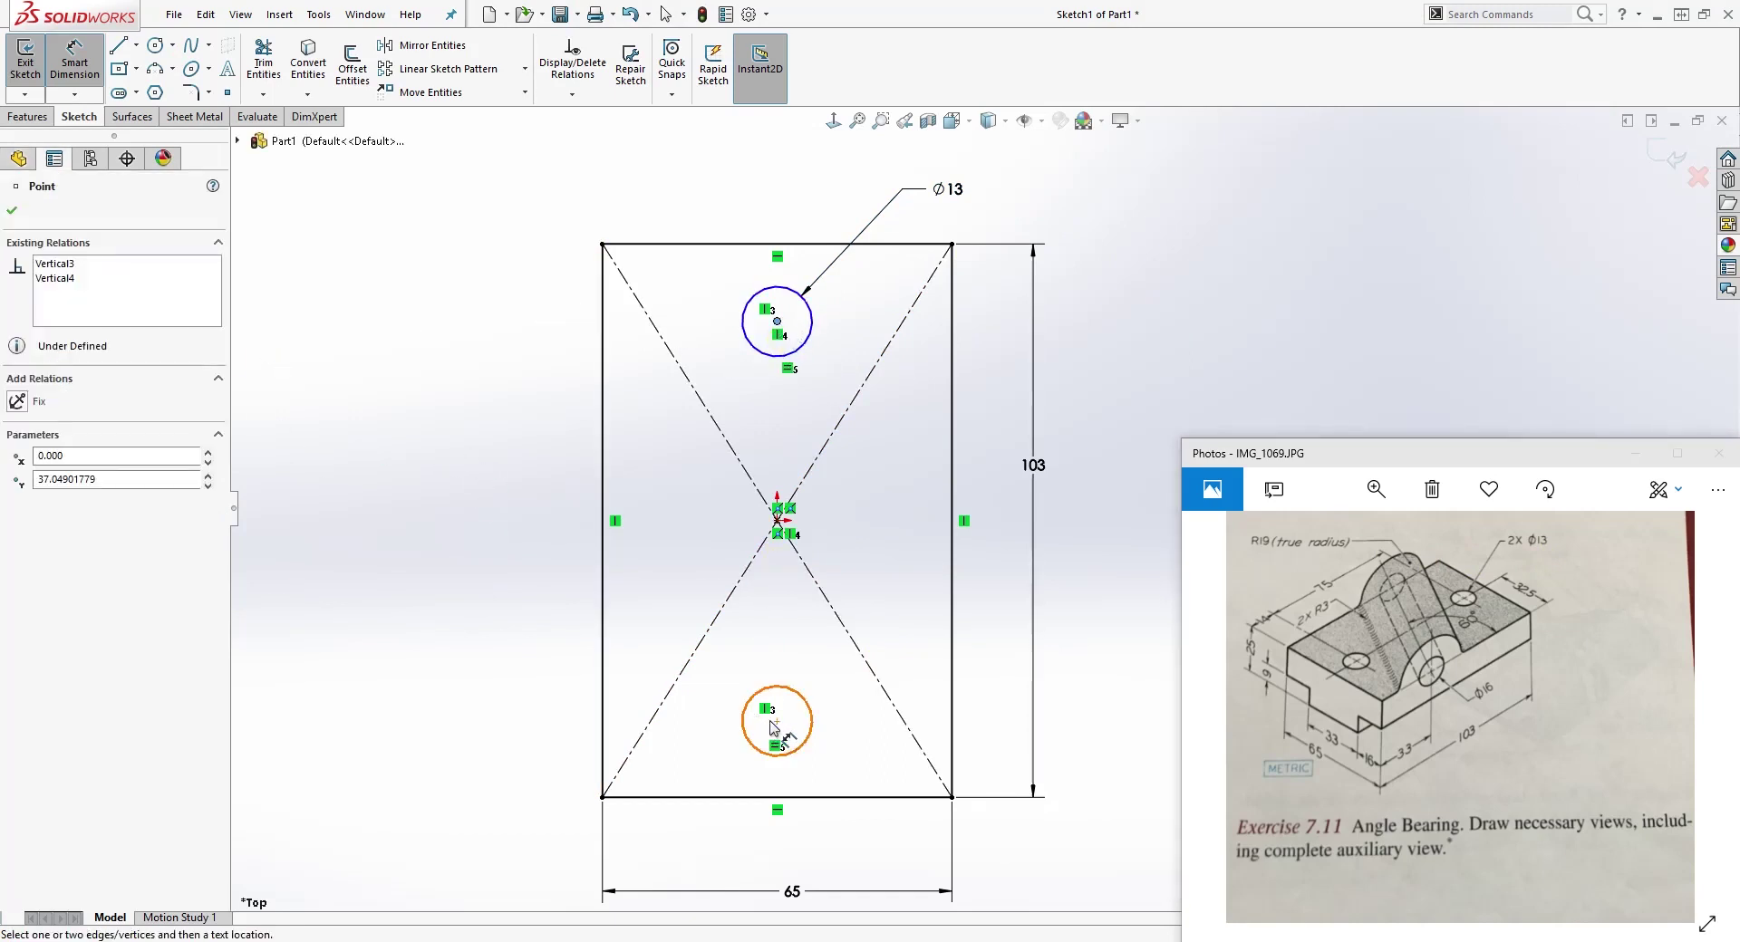
click(776, 720)
click(457, 621)
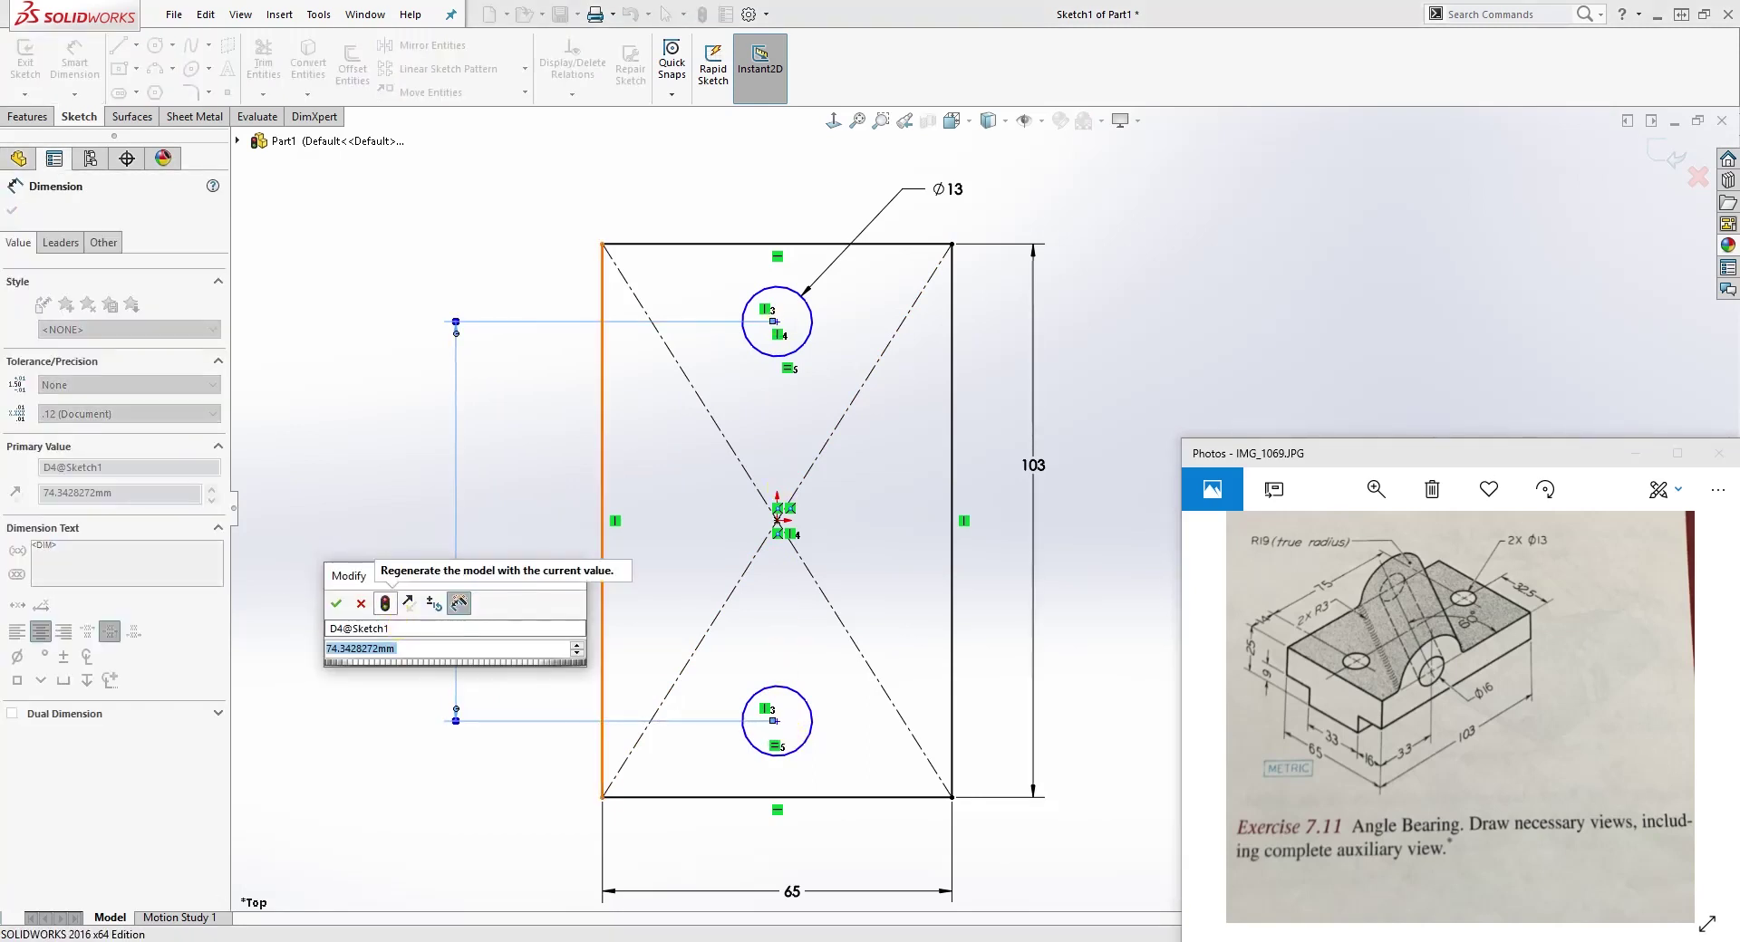
text(75)
key(Return)
key(Escape)
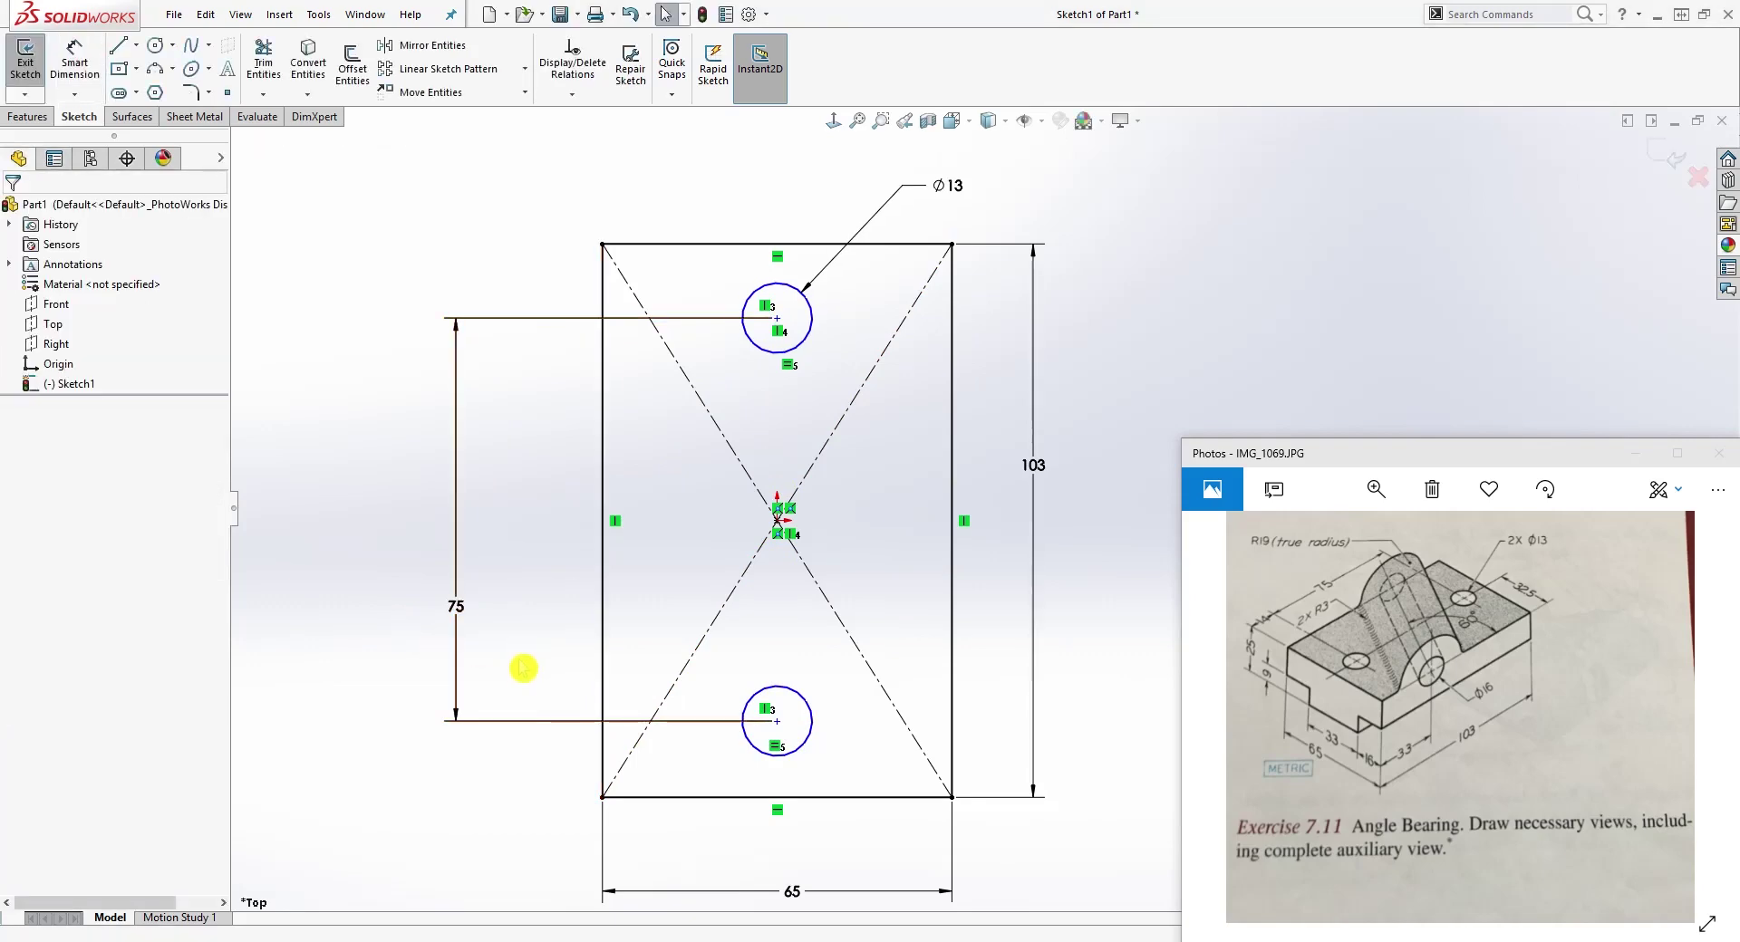
Step: Dimension the lower circle's centre at 14 mm from the rectangle's bottom edge
right_drag(523, 669, 580, 694)
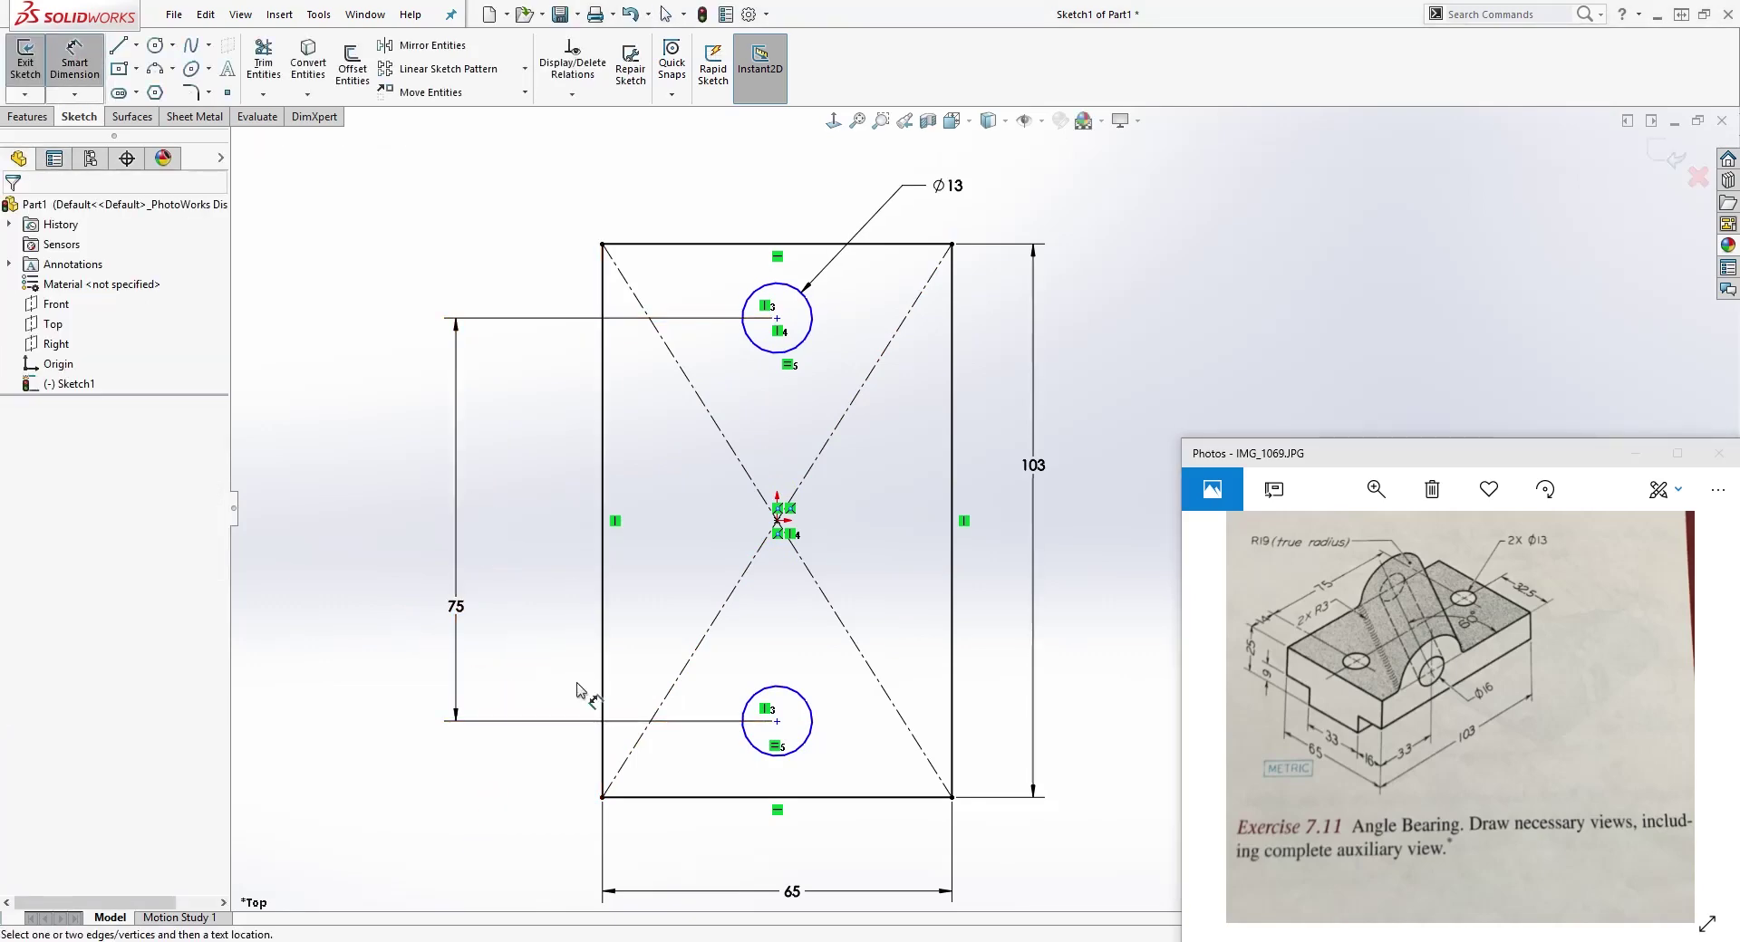
click(671, 798)
click(776, 721)
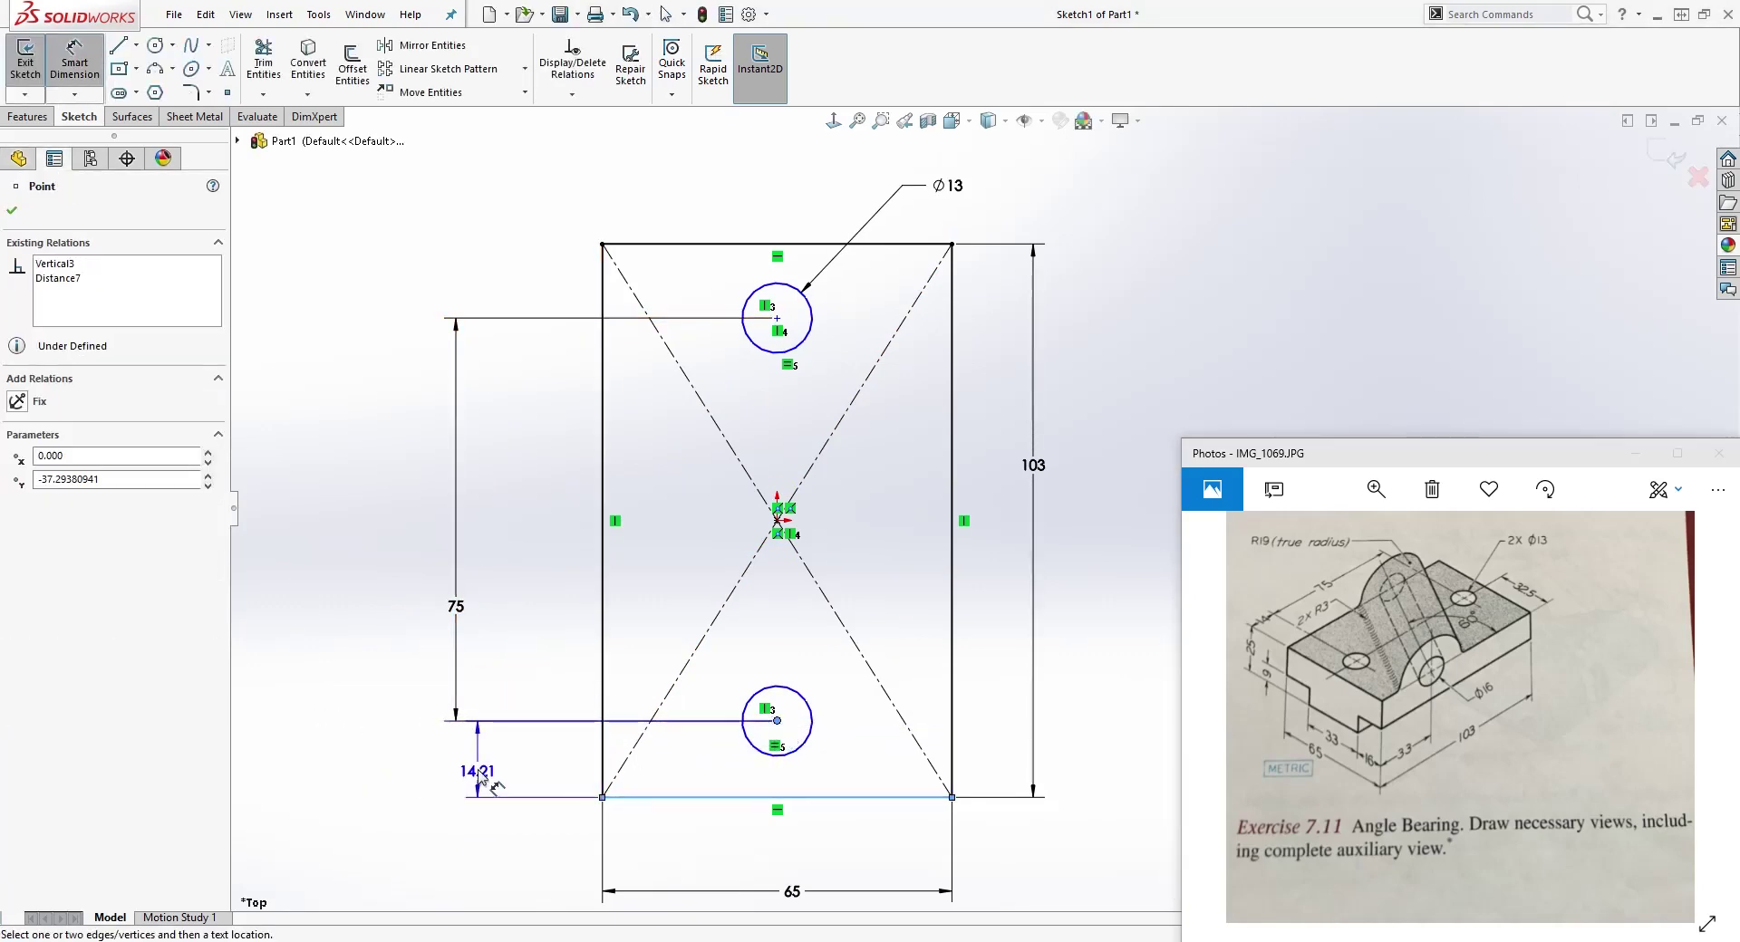
click(462, 761)
text(1)
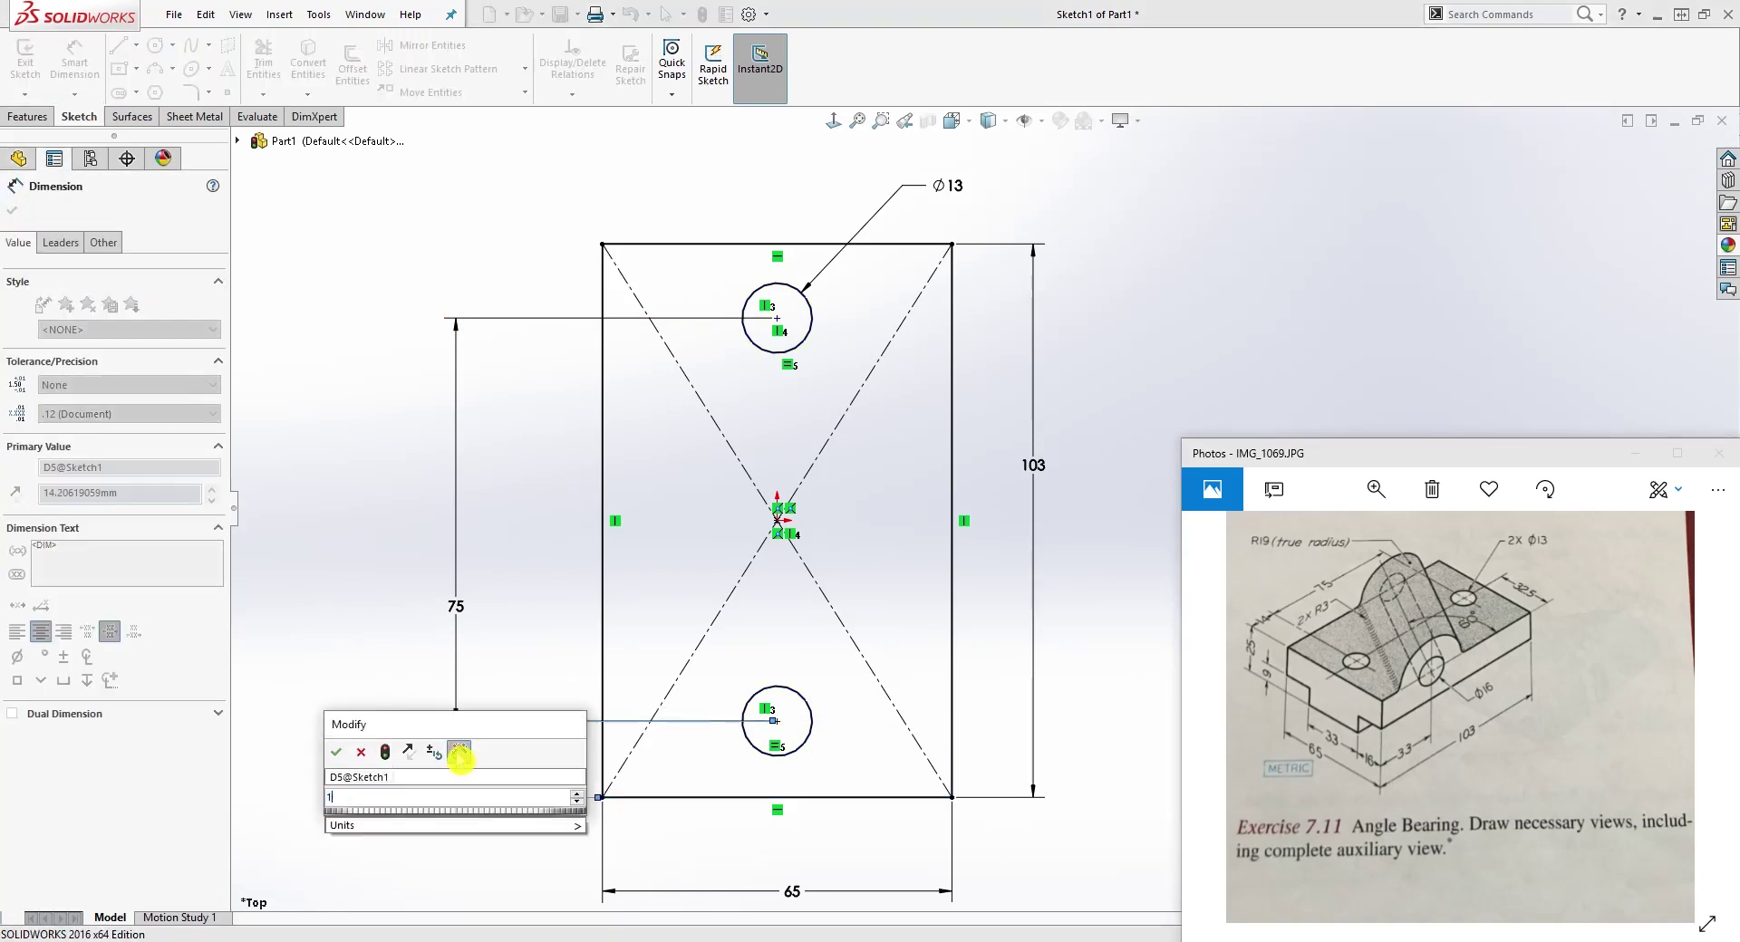
text(4)
key(Return)
key(Escape)
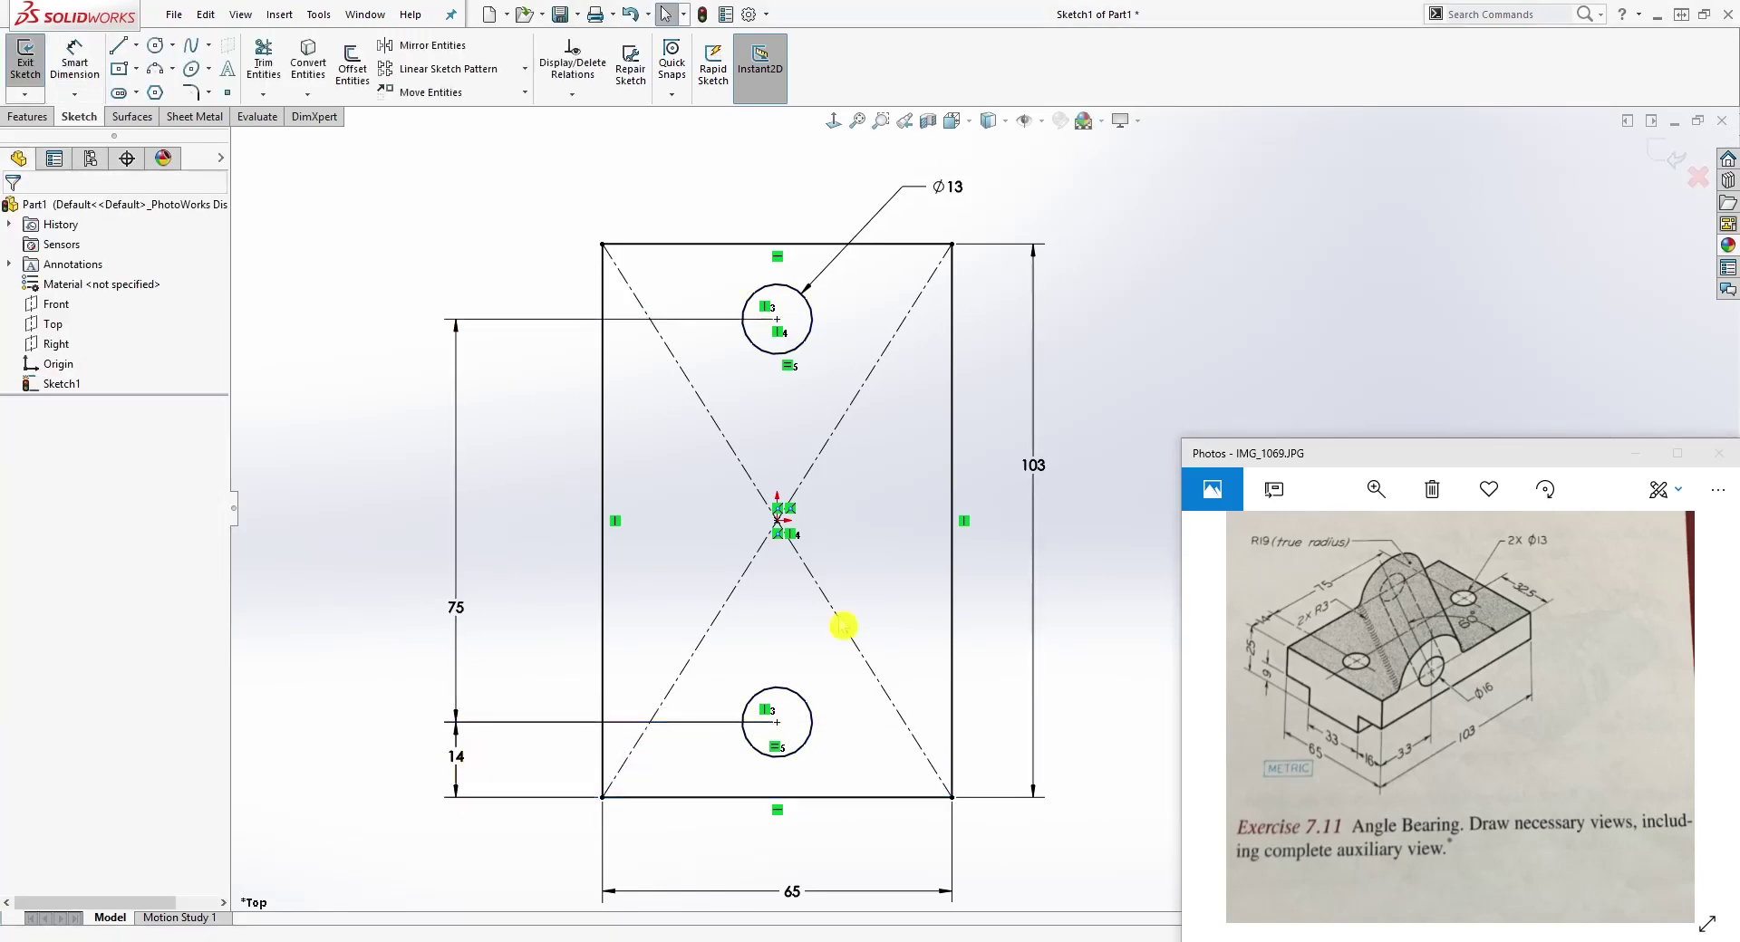
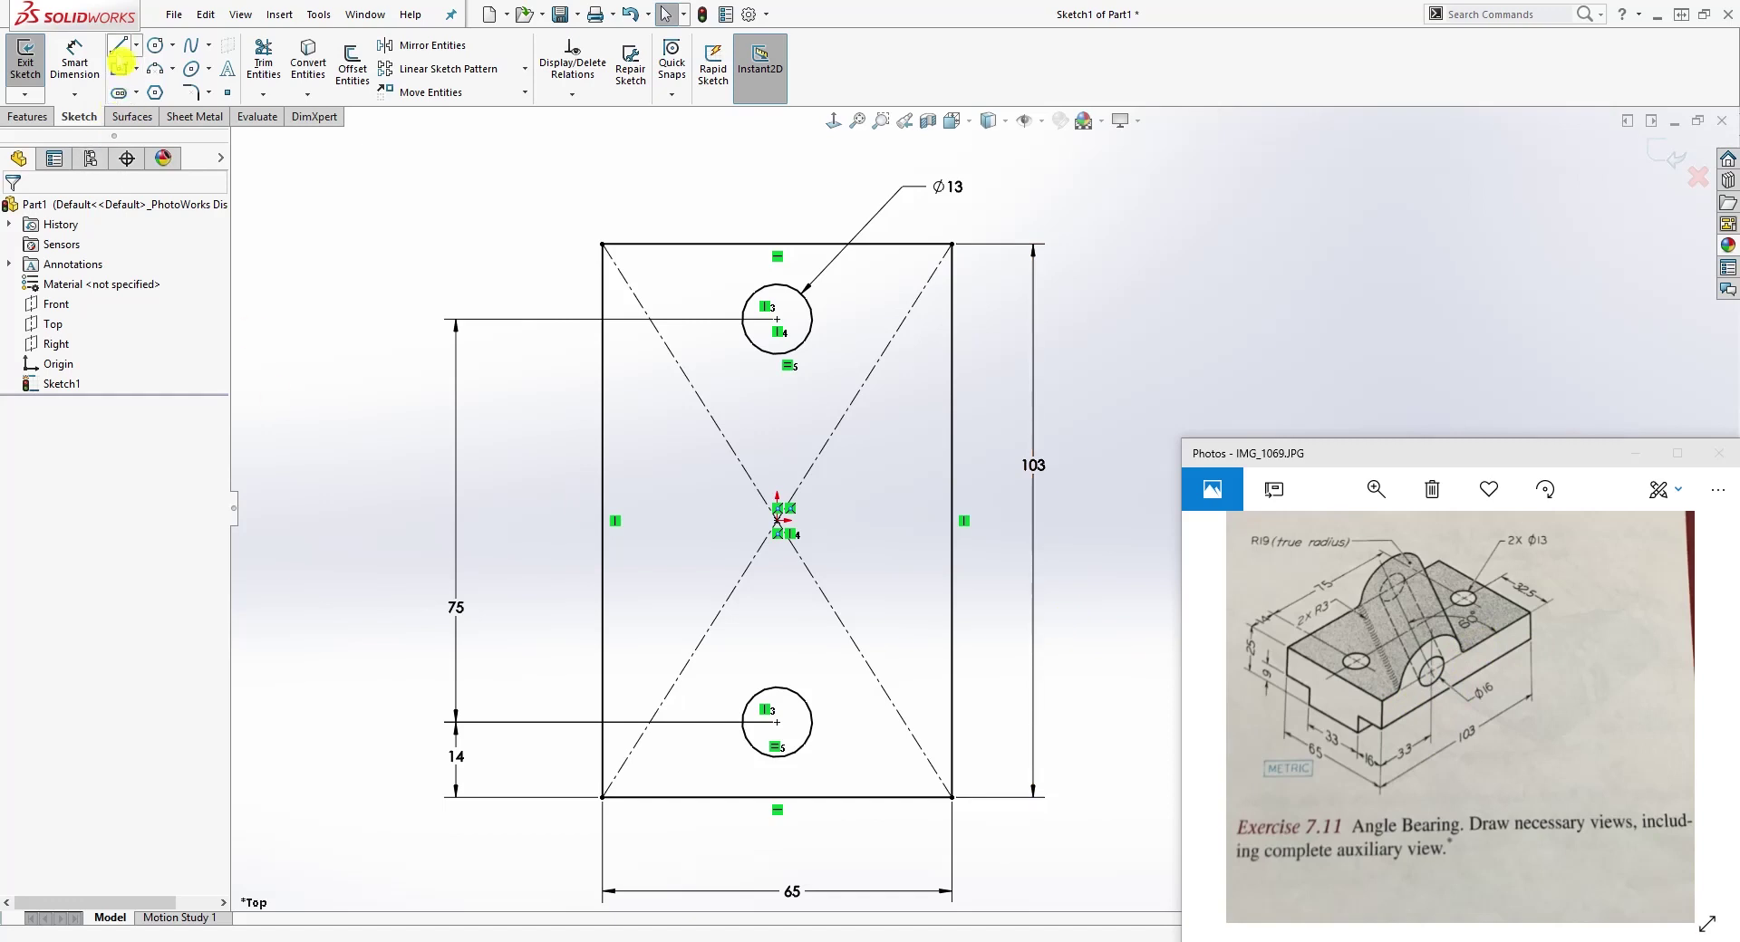
Step: Sketch a slanted line about 76 mm long from the rectangle's right edge below the origin to its left edge above the origin
click(119, 51)
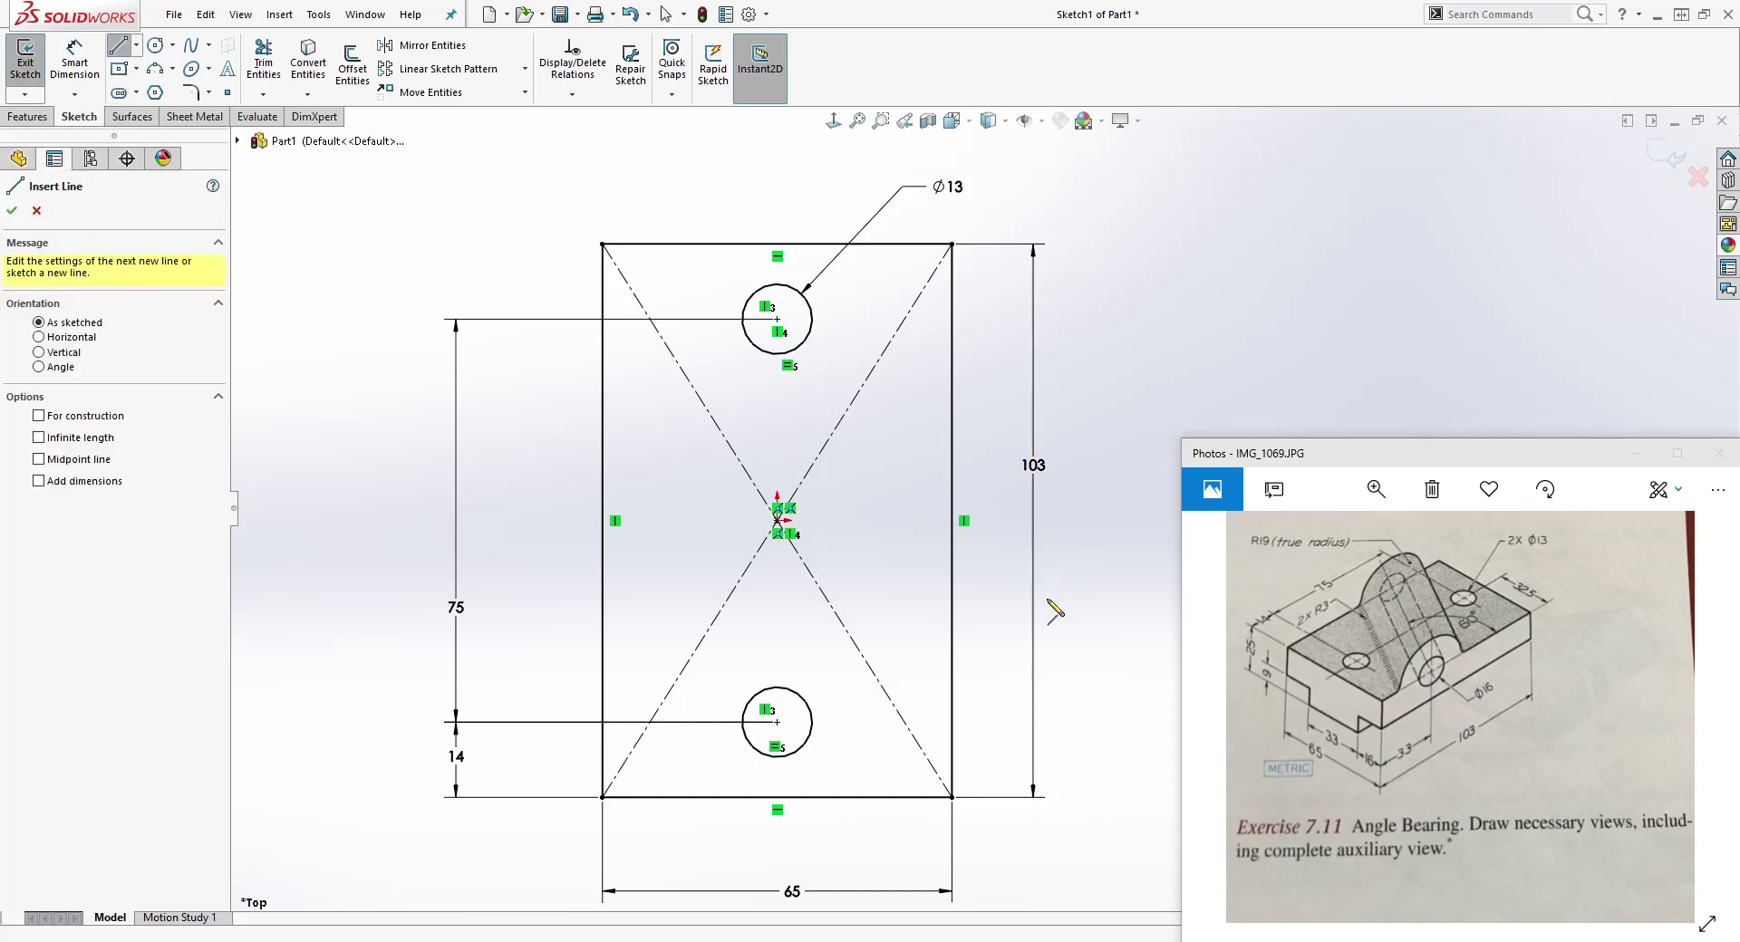
click(952, 644)
click(602, 432)
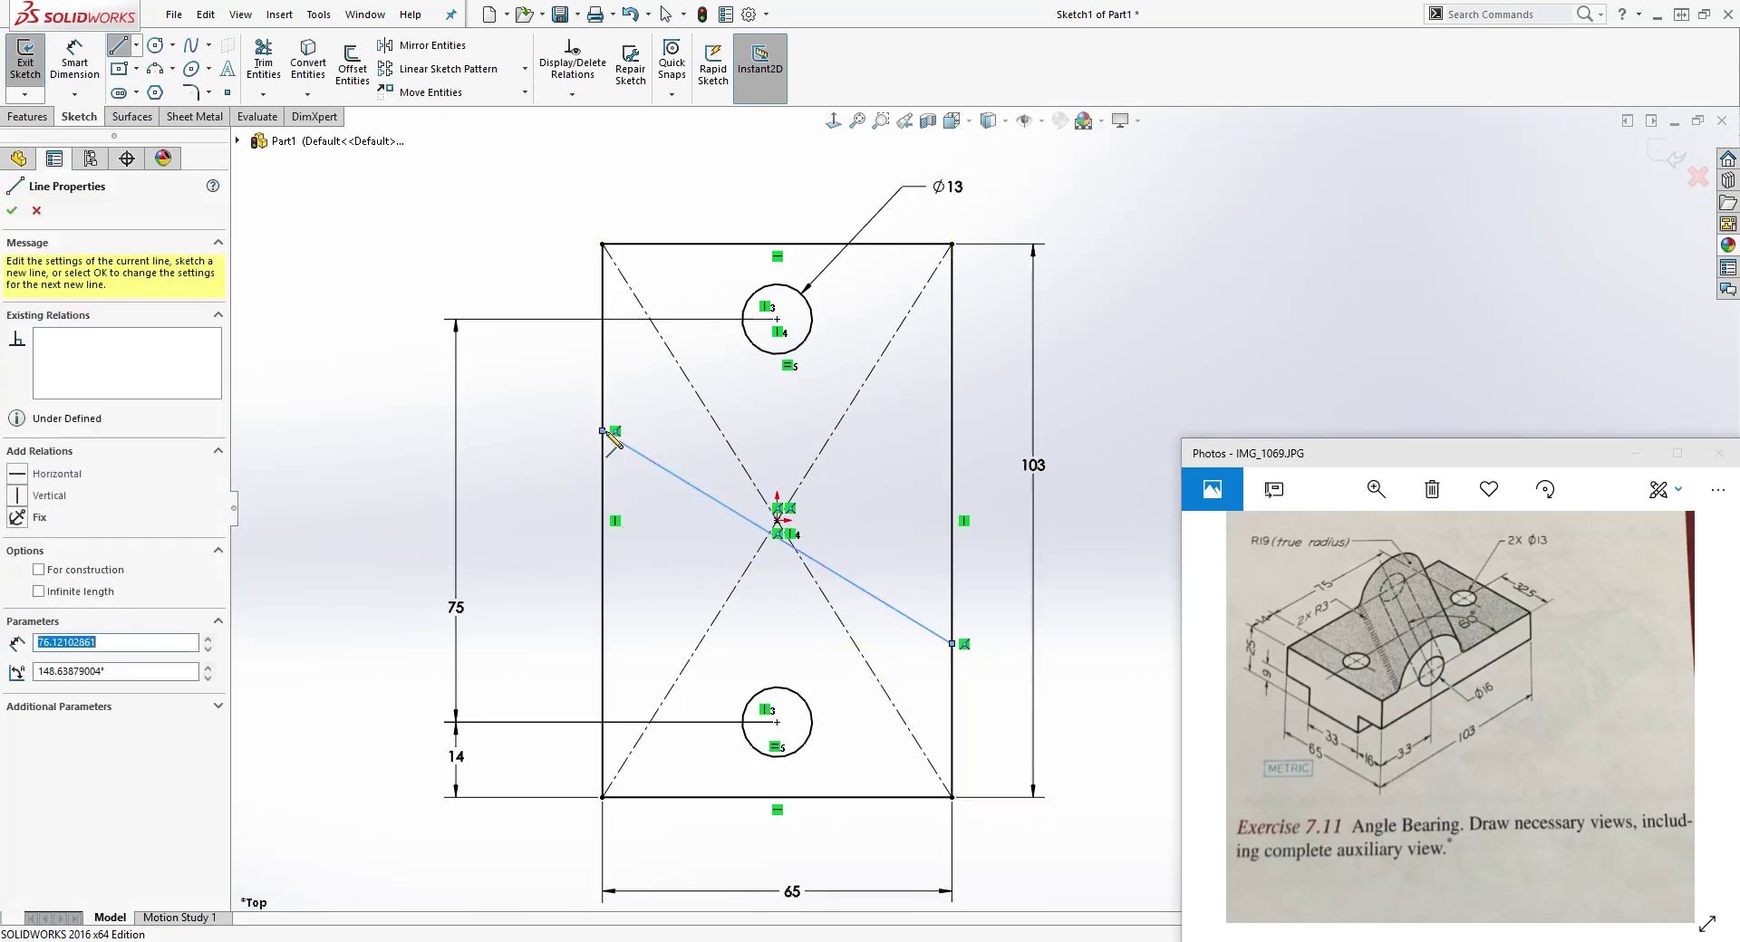
key(Escape)
key(Escape)
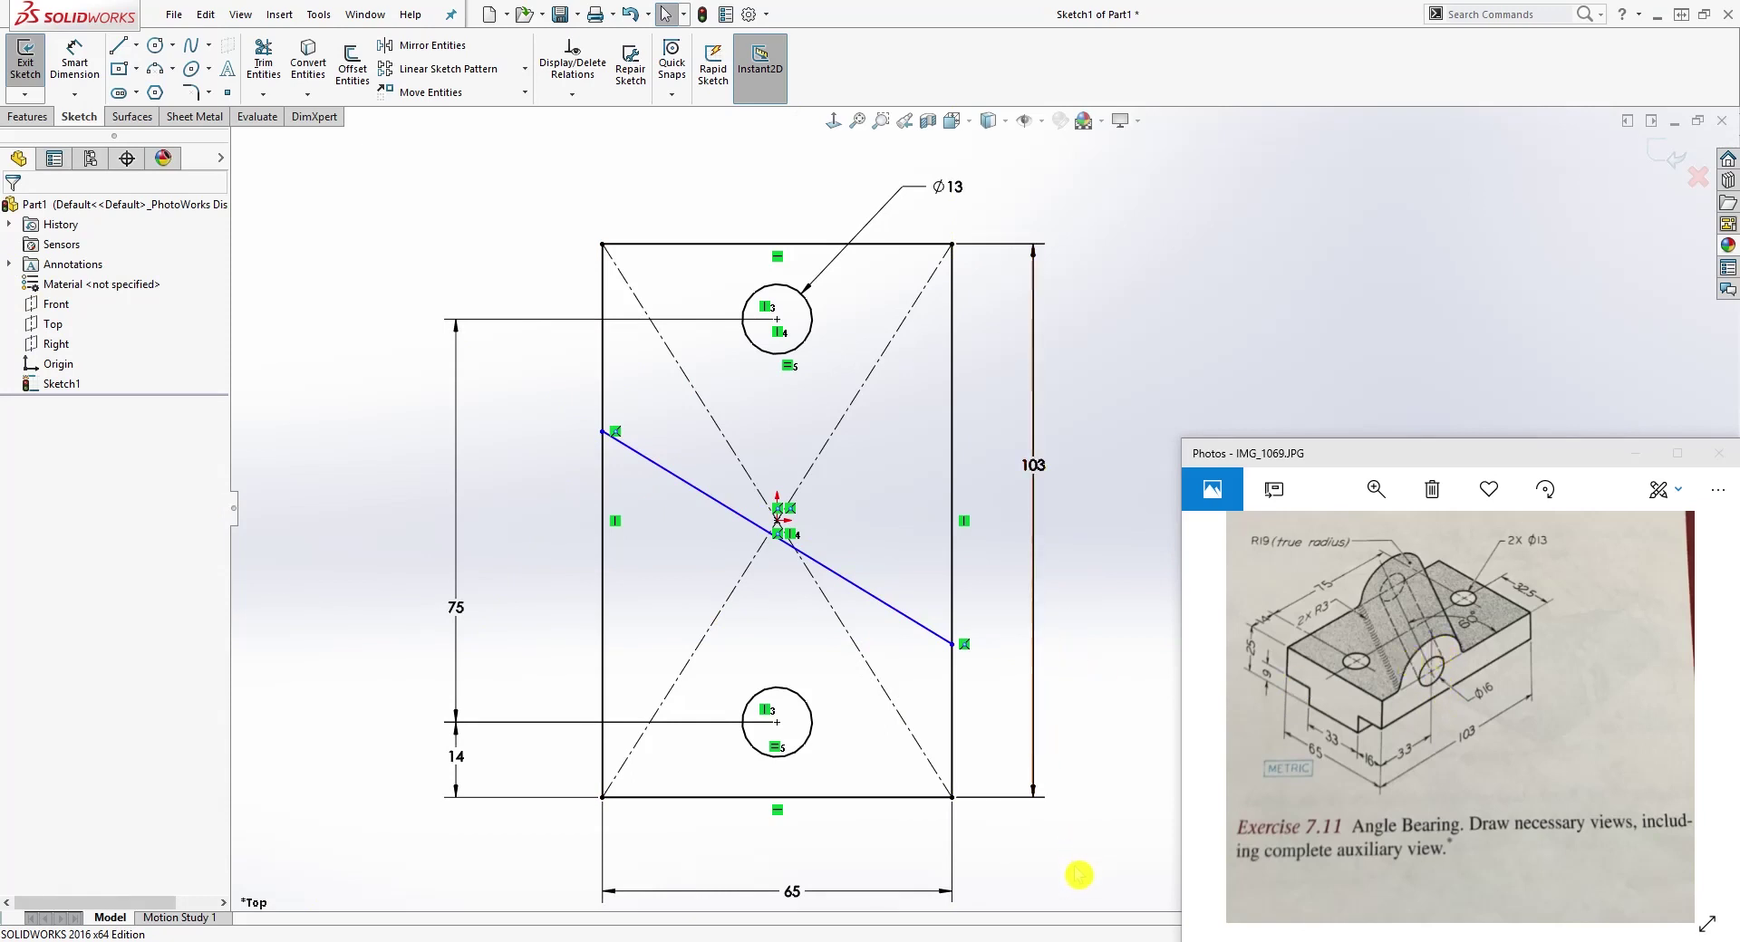
Step: Dimension the slanted line's right endpoint at 33 mm from the rectangle's lower-right corner
right_drag(1079, 878, 1018, 606)
click(952, 643)
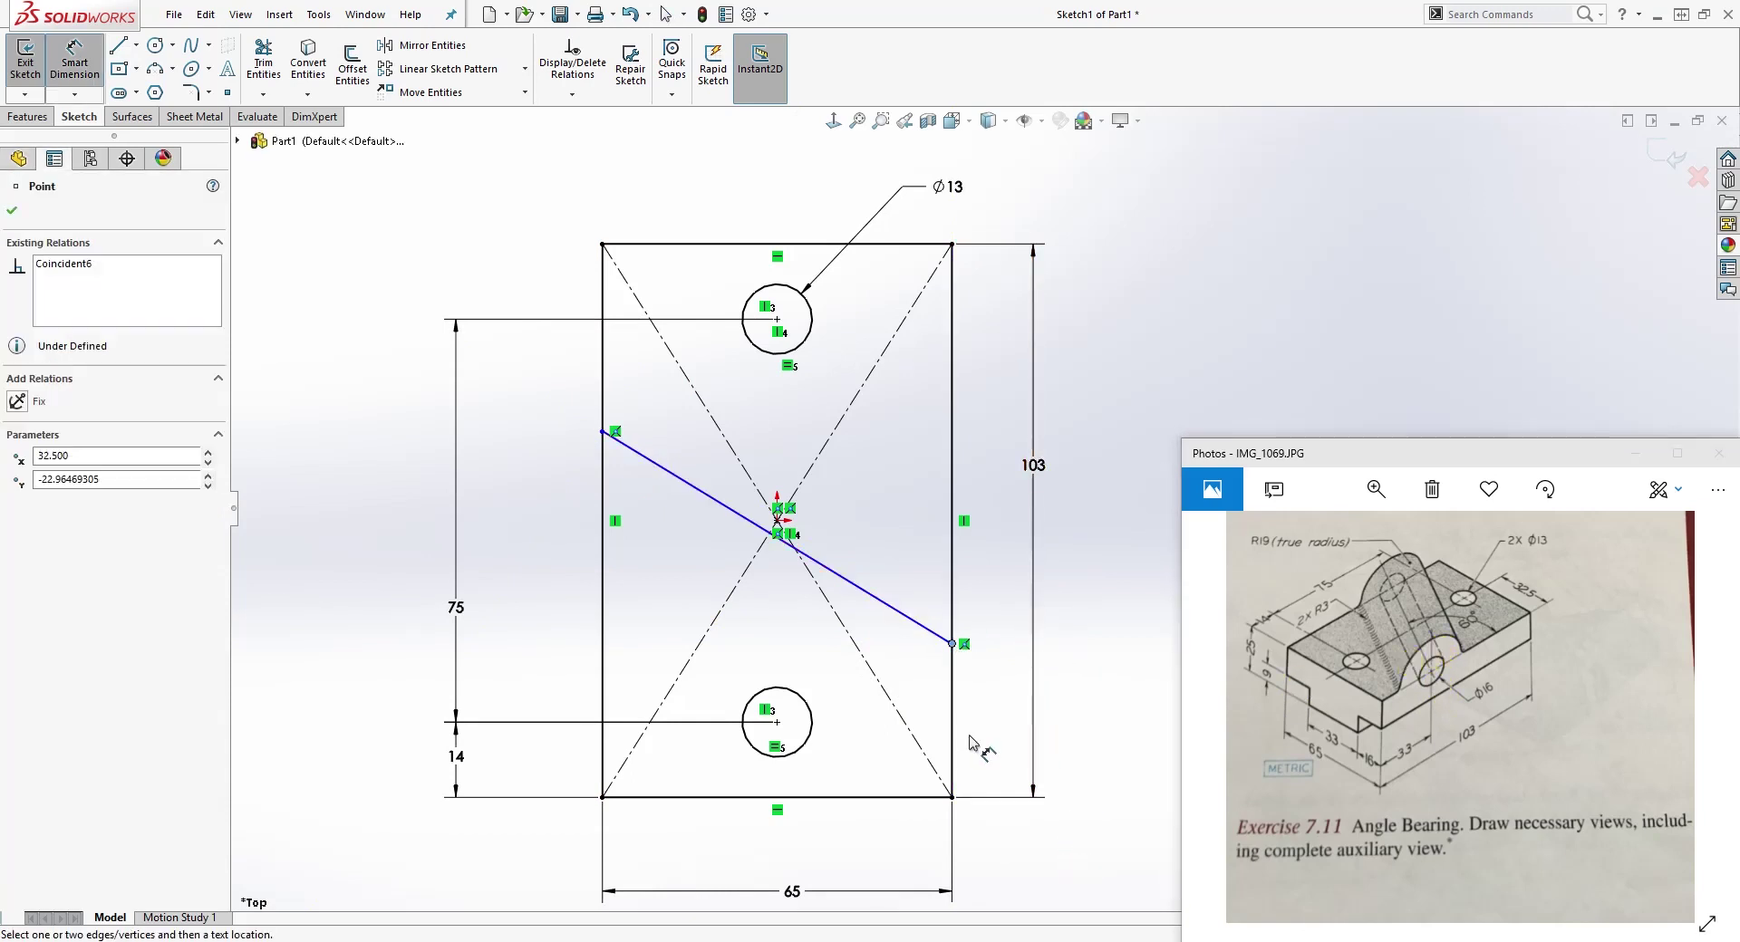
click(951, 798)
click(1001, 748)
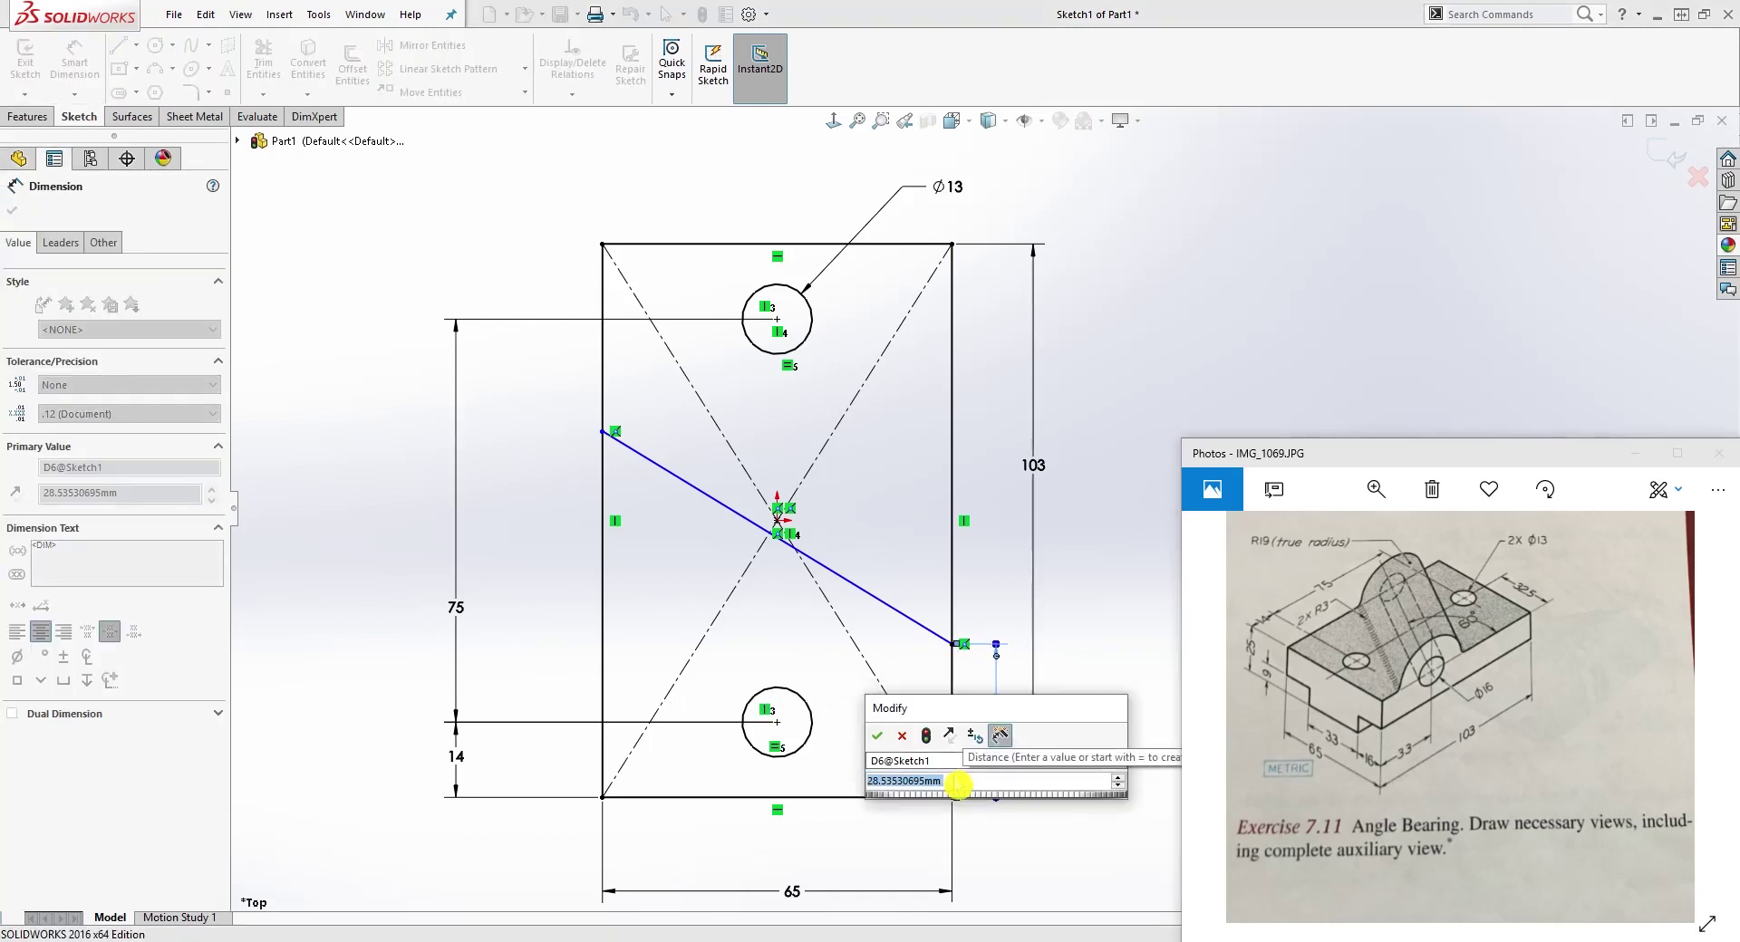
text(33)
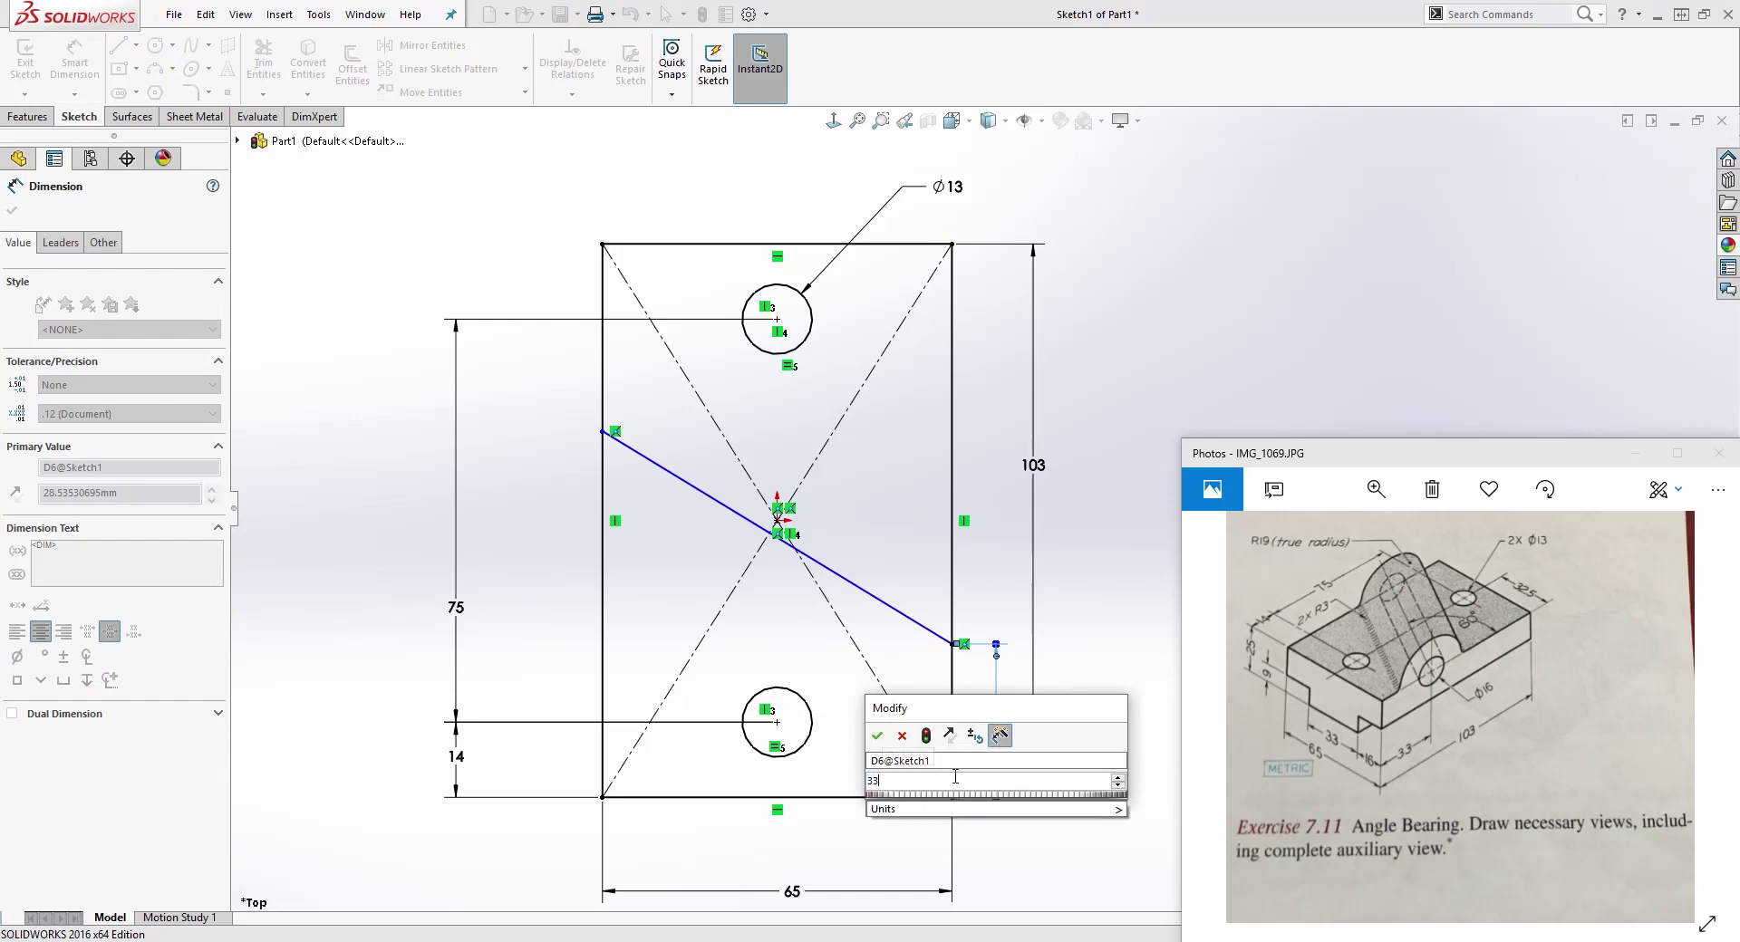
key(Return)
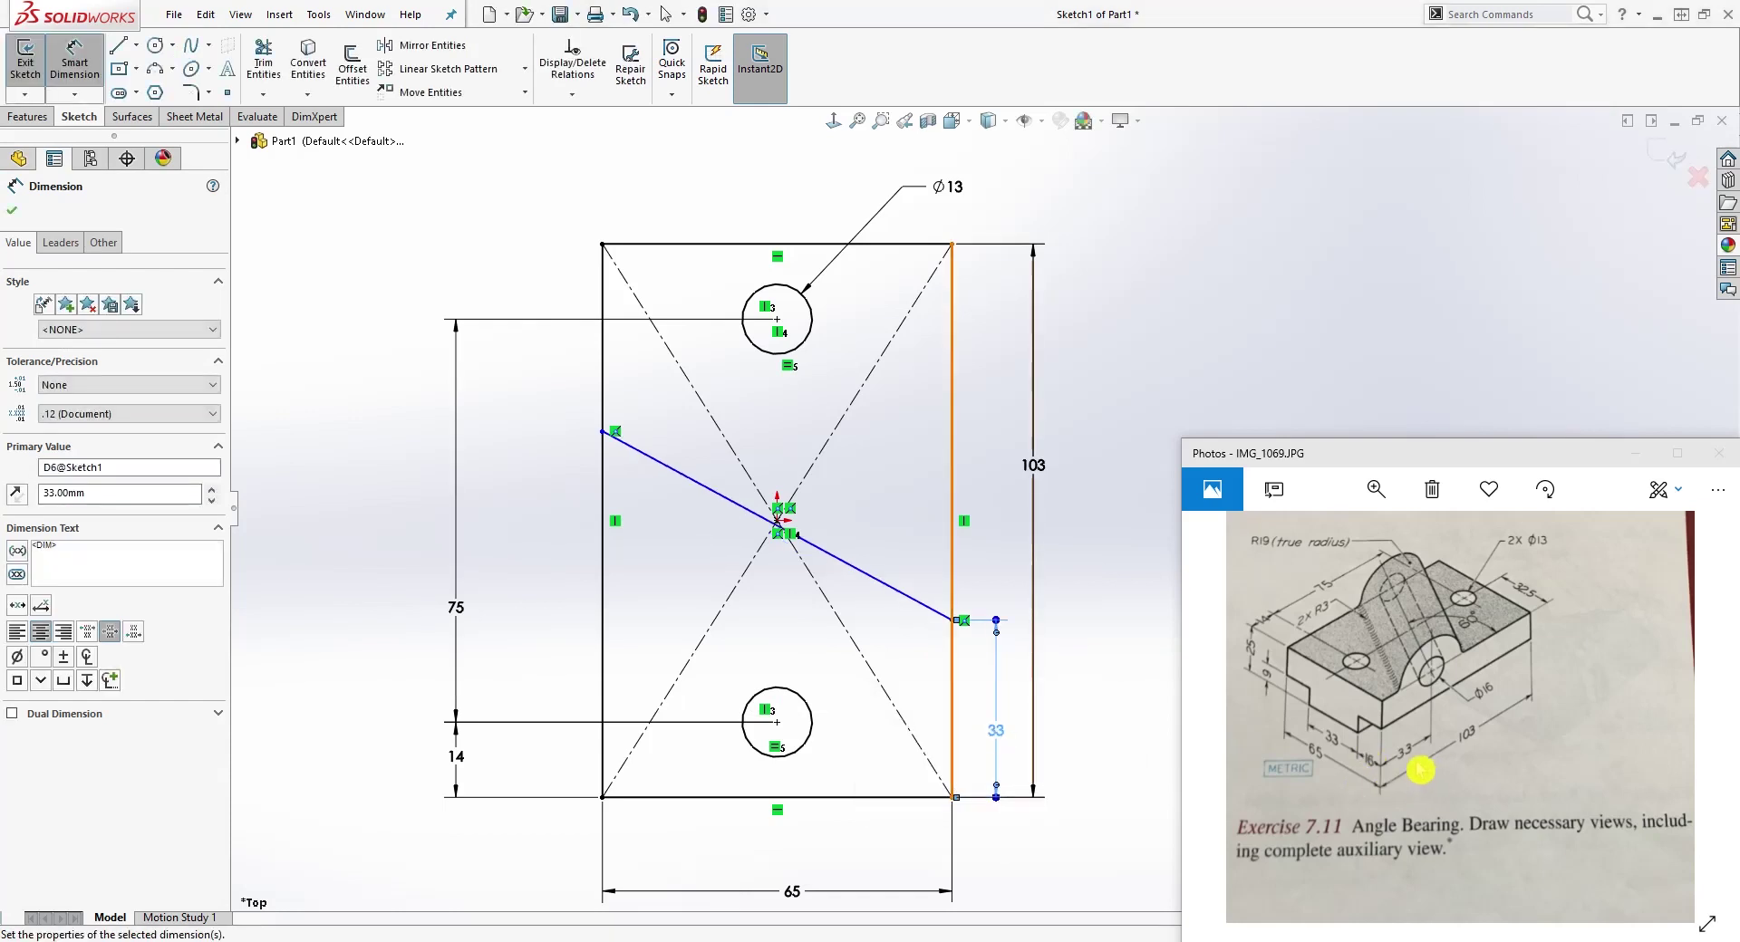
key(Escape)
Step: Dimension the angle between the rectangle's right edge and the slanted line at 60 degrees
right_drag(963, 791, 962, 720)
click(952, 517)
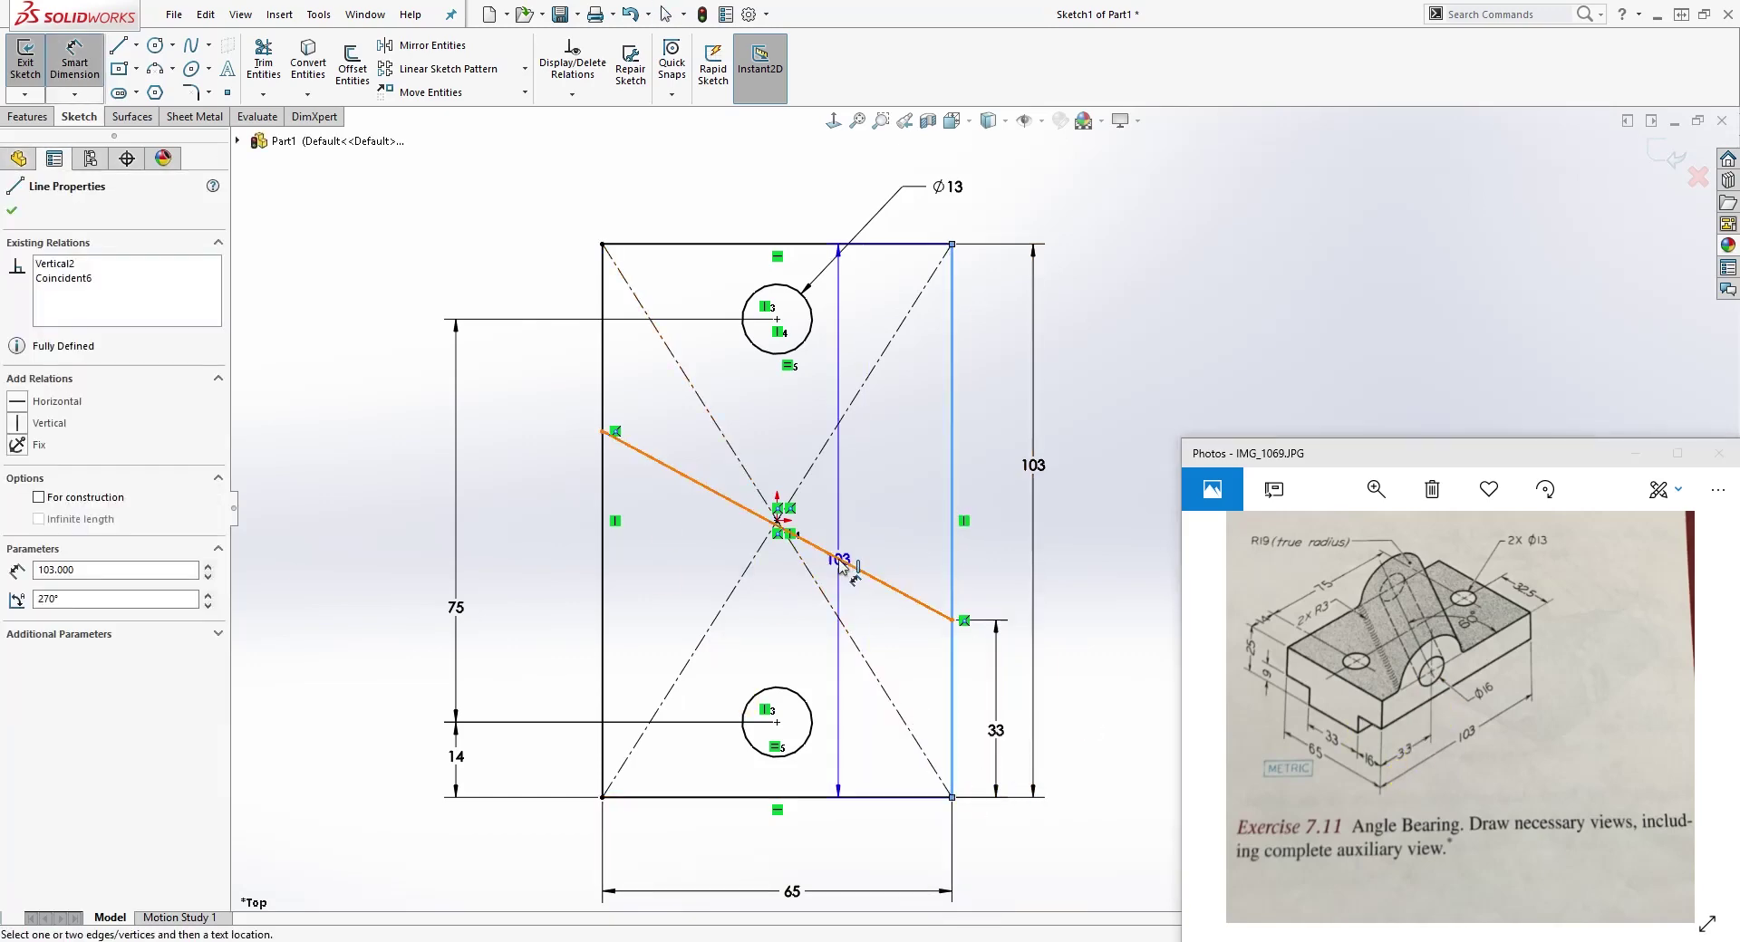
click(842, 563)
click(881, 498)
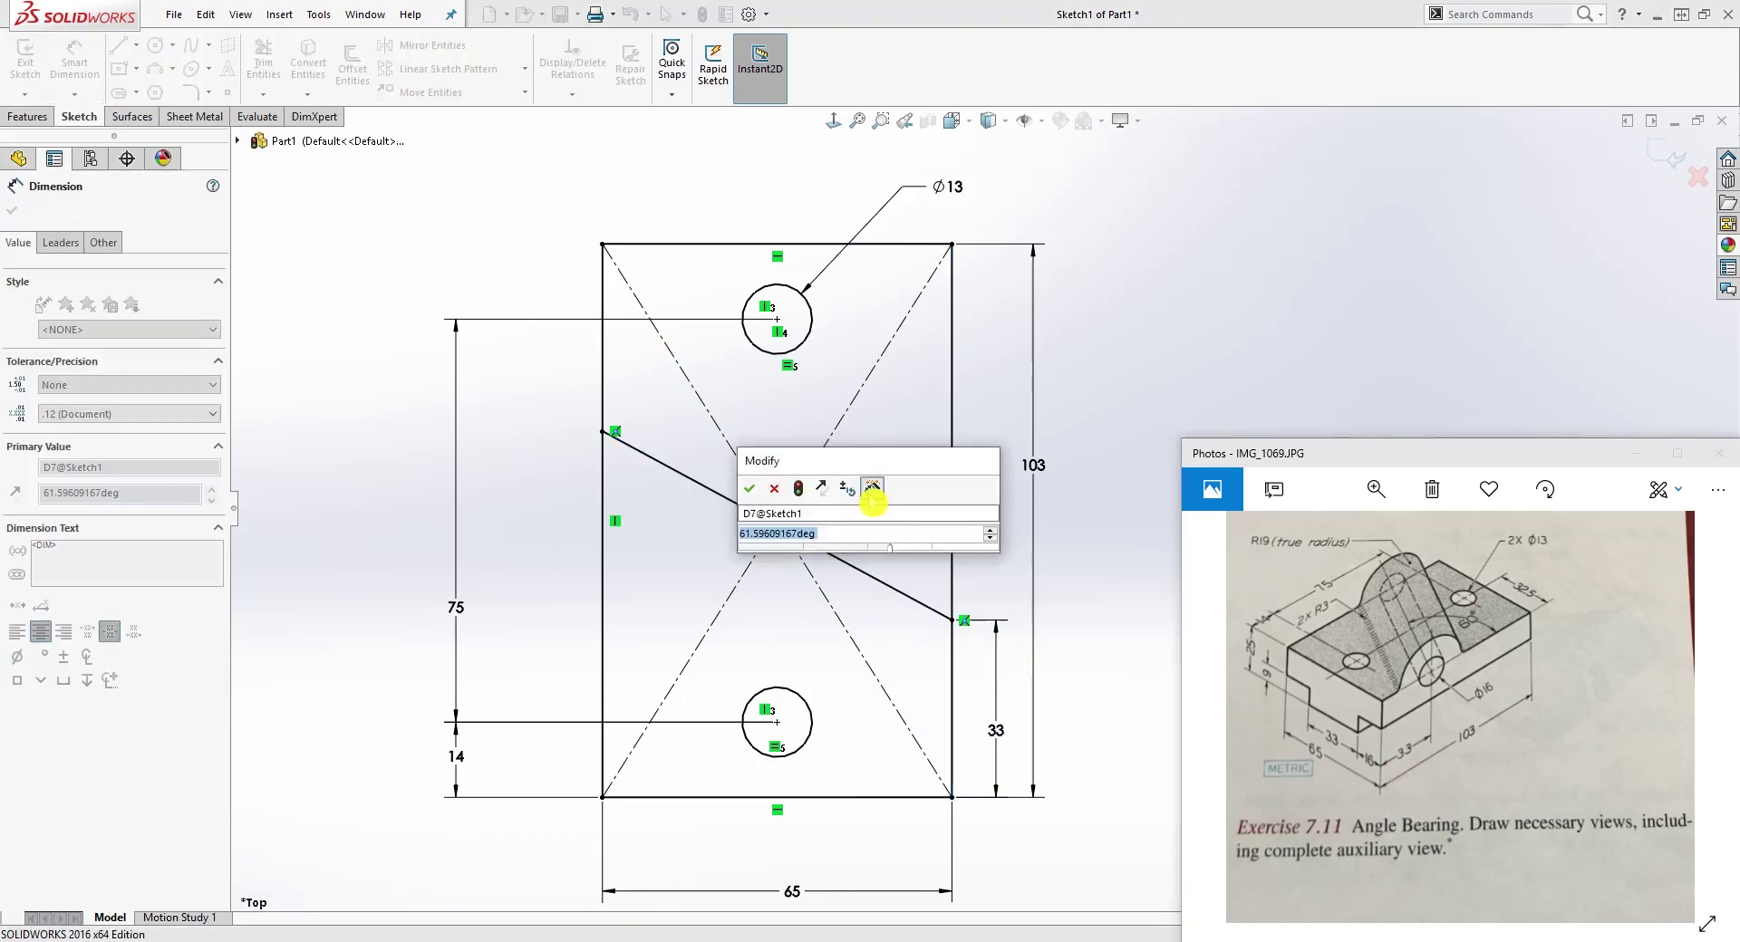
text(60)
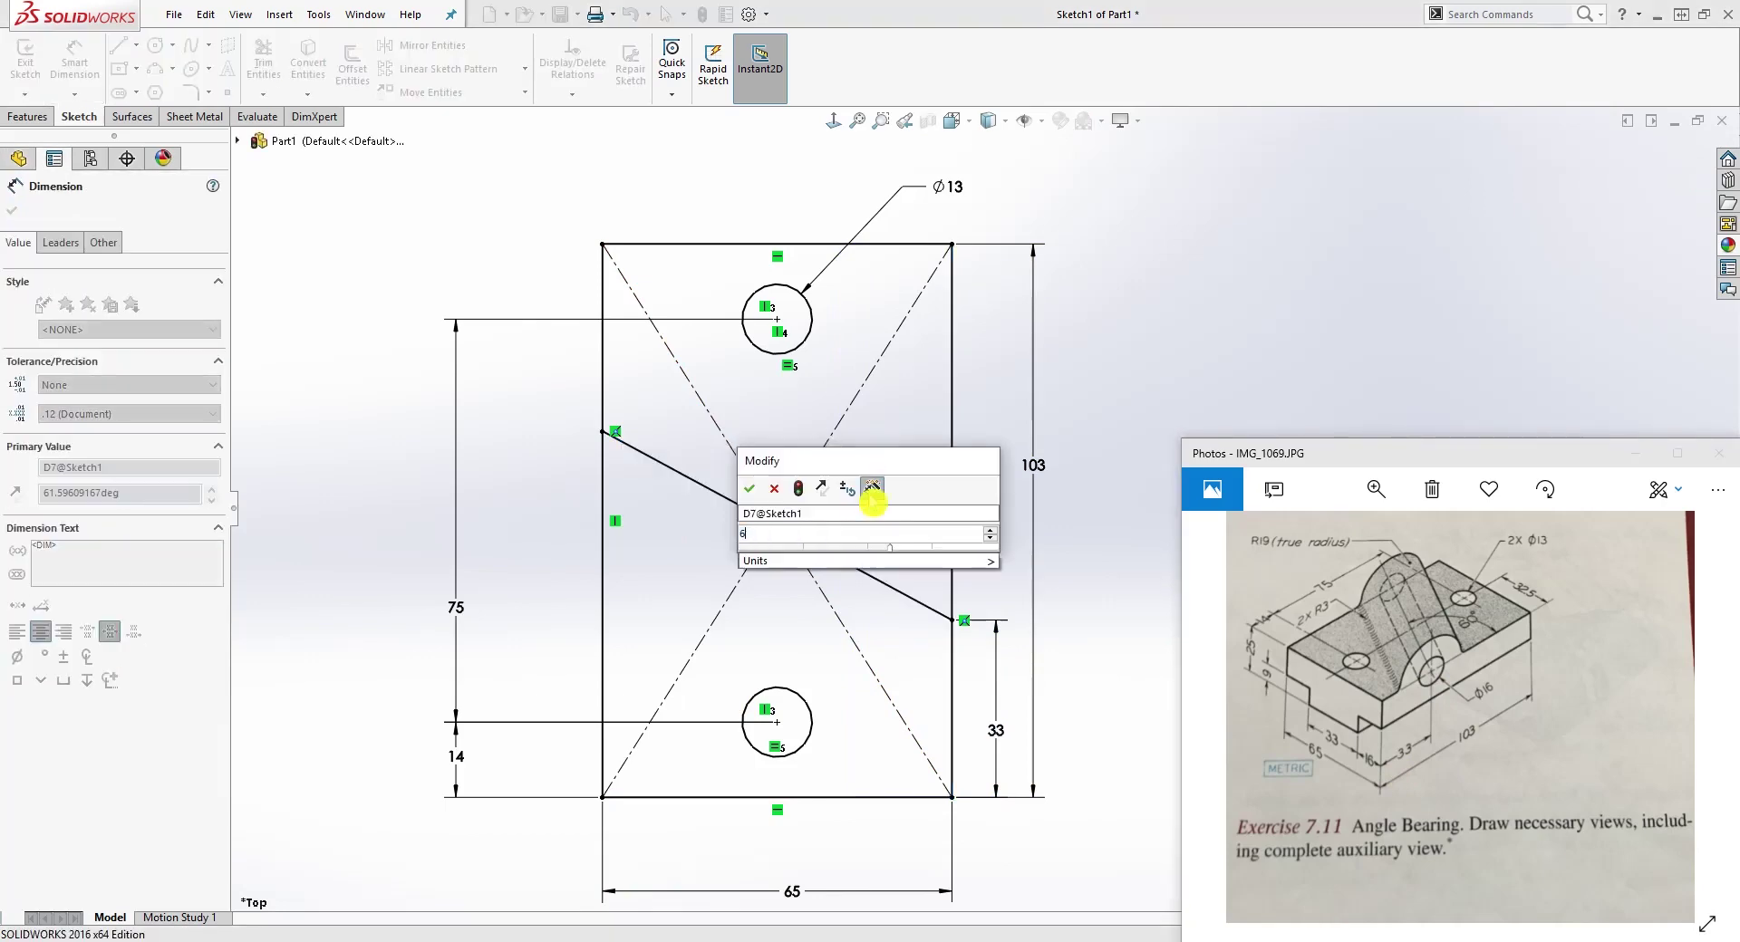
key(Return)
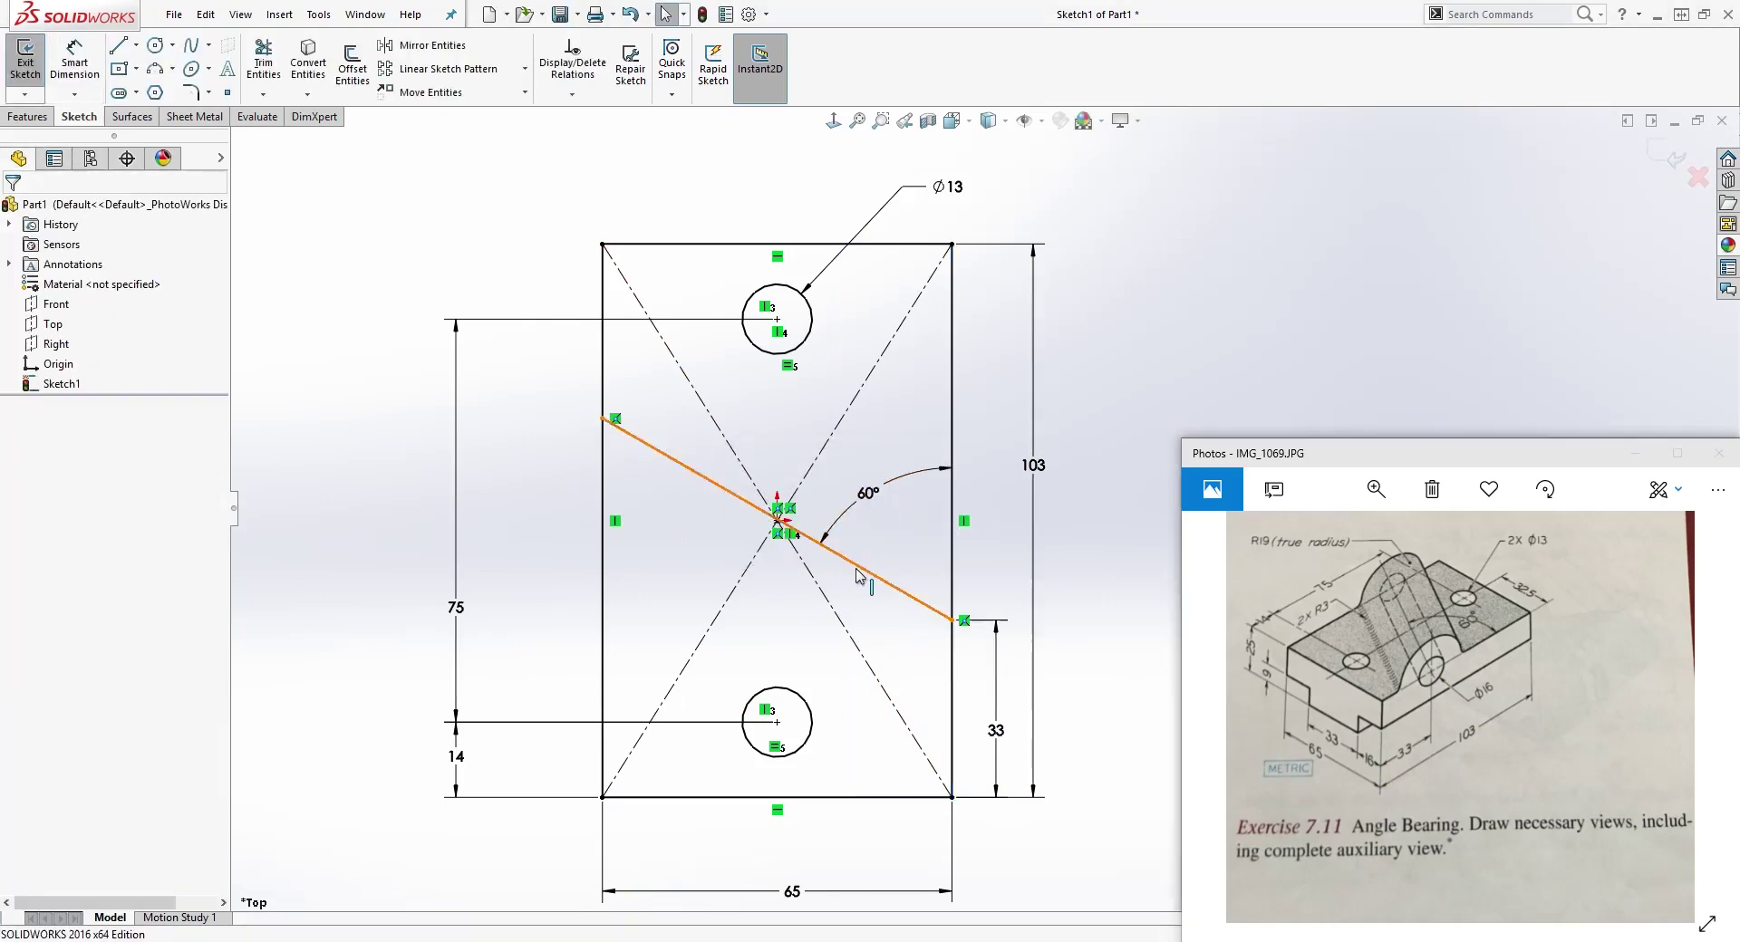
Step: Convert the slanted 60-degree line to construction geometry
click(856, 565)
click(40, 500)
key(Escape)
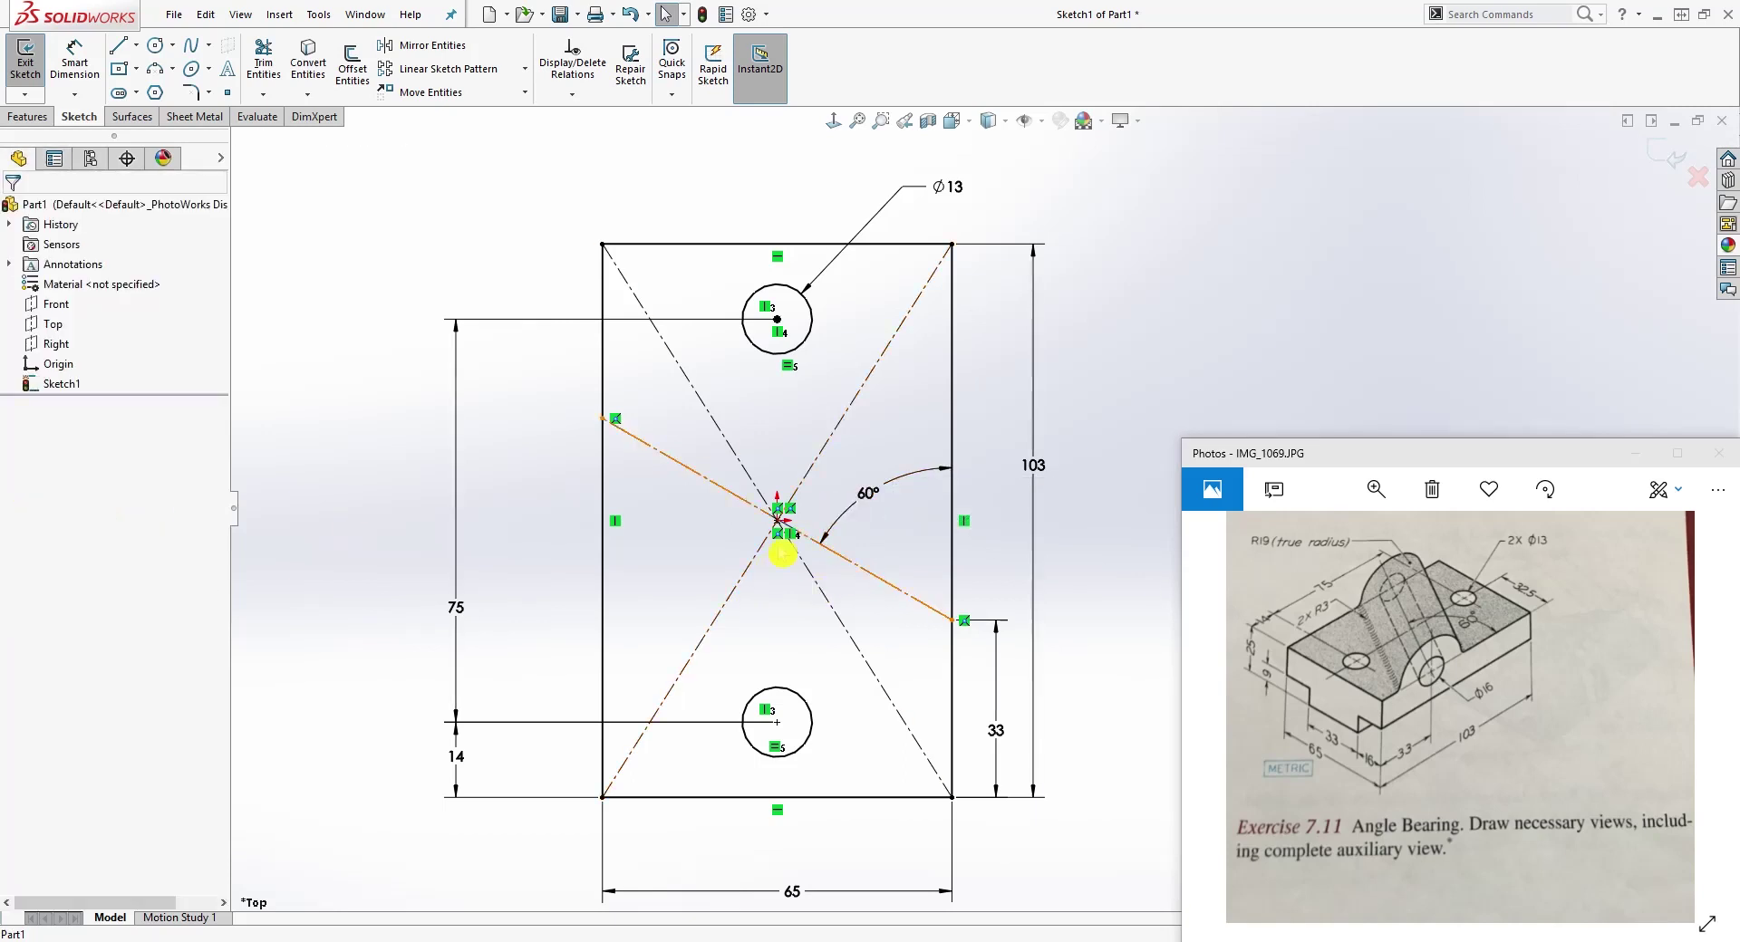
Step: Extrude the base sketch as a 25 mm blind boss in the reversed direction, below the sketch plane
key(z)
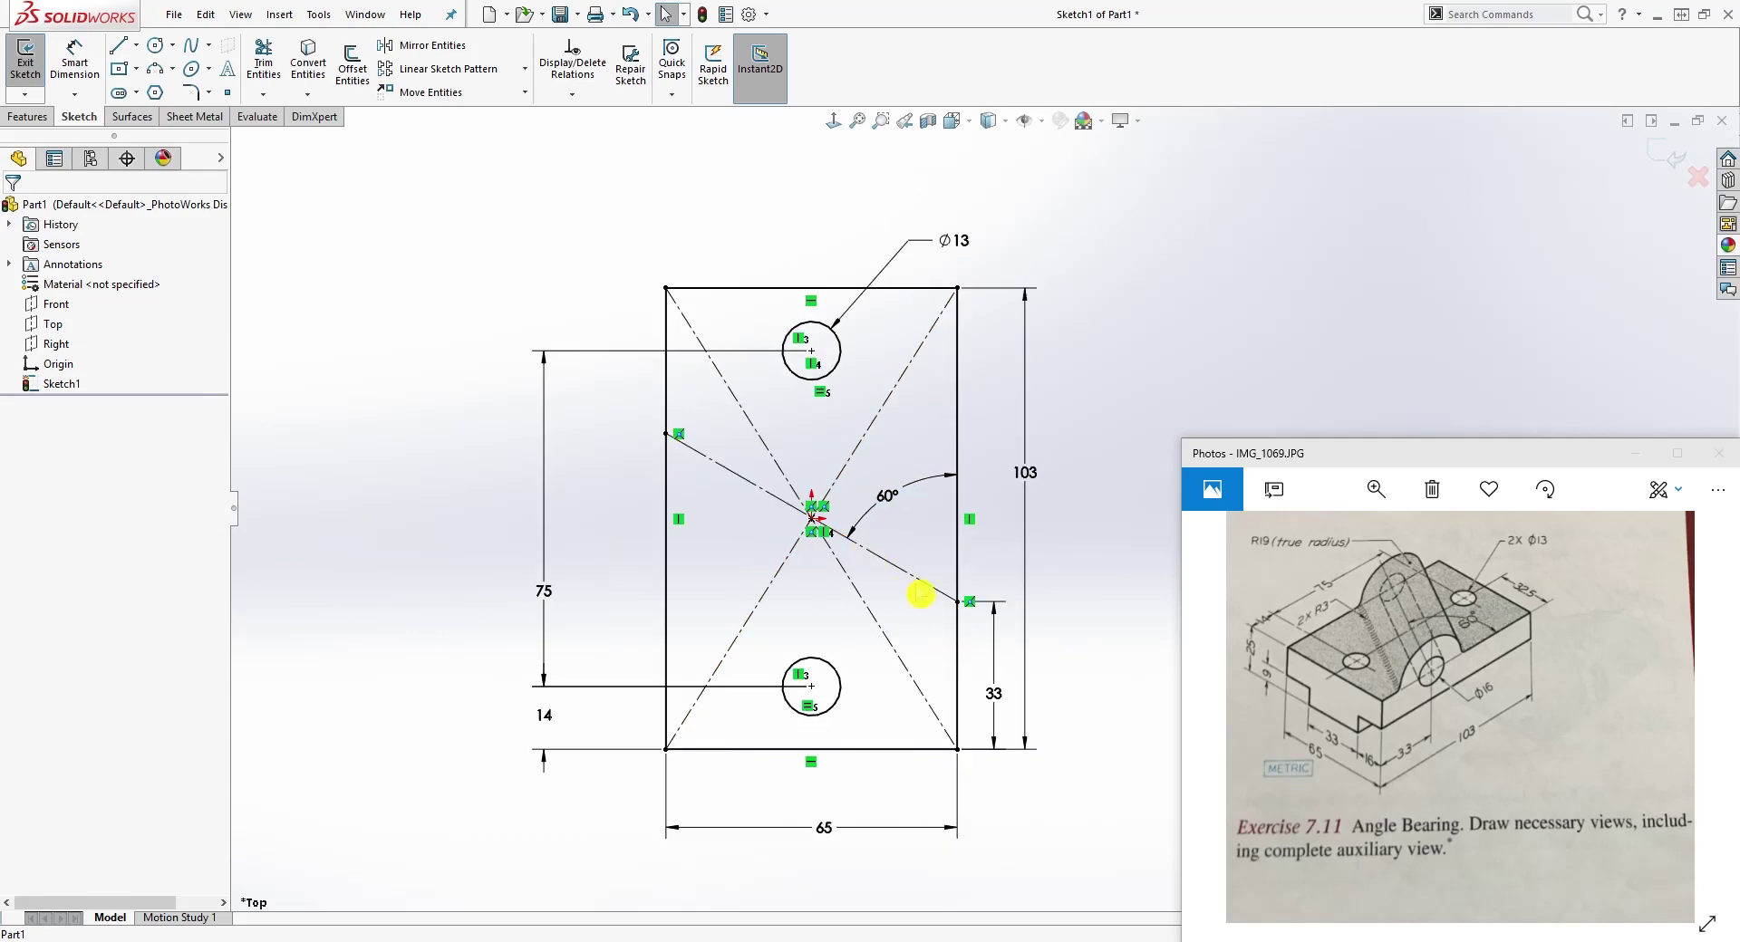
click(27, 116)
click(34, 63)
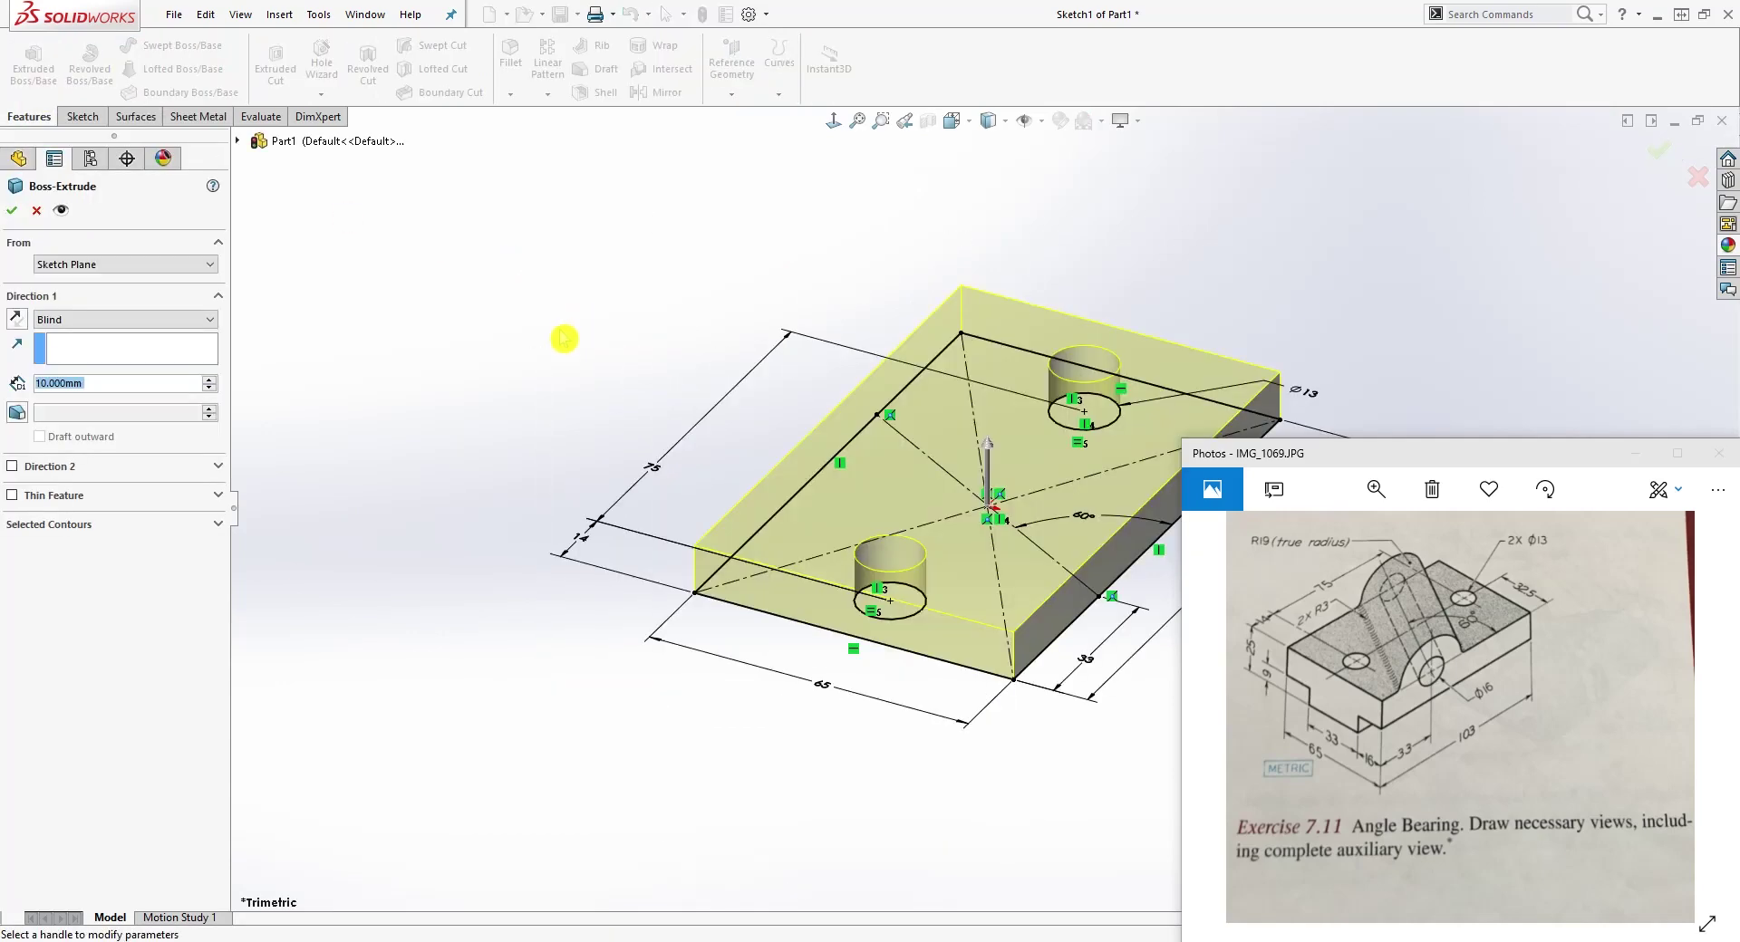
click(17, 320)
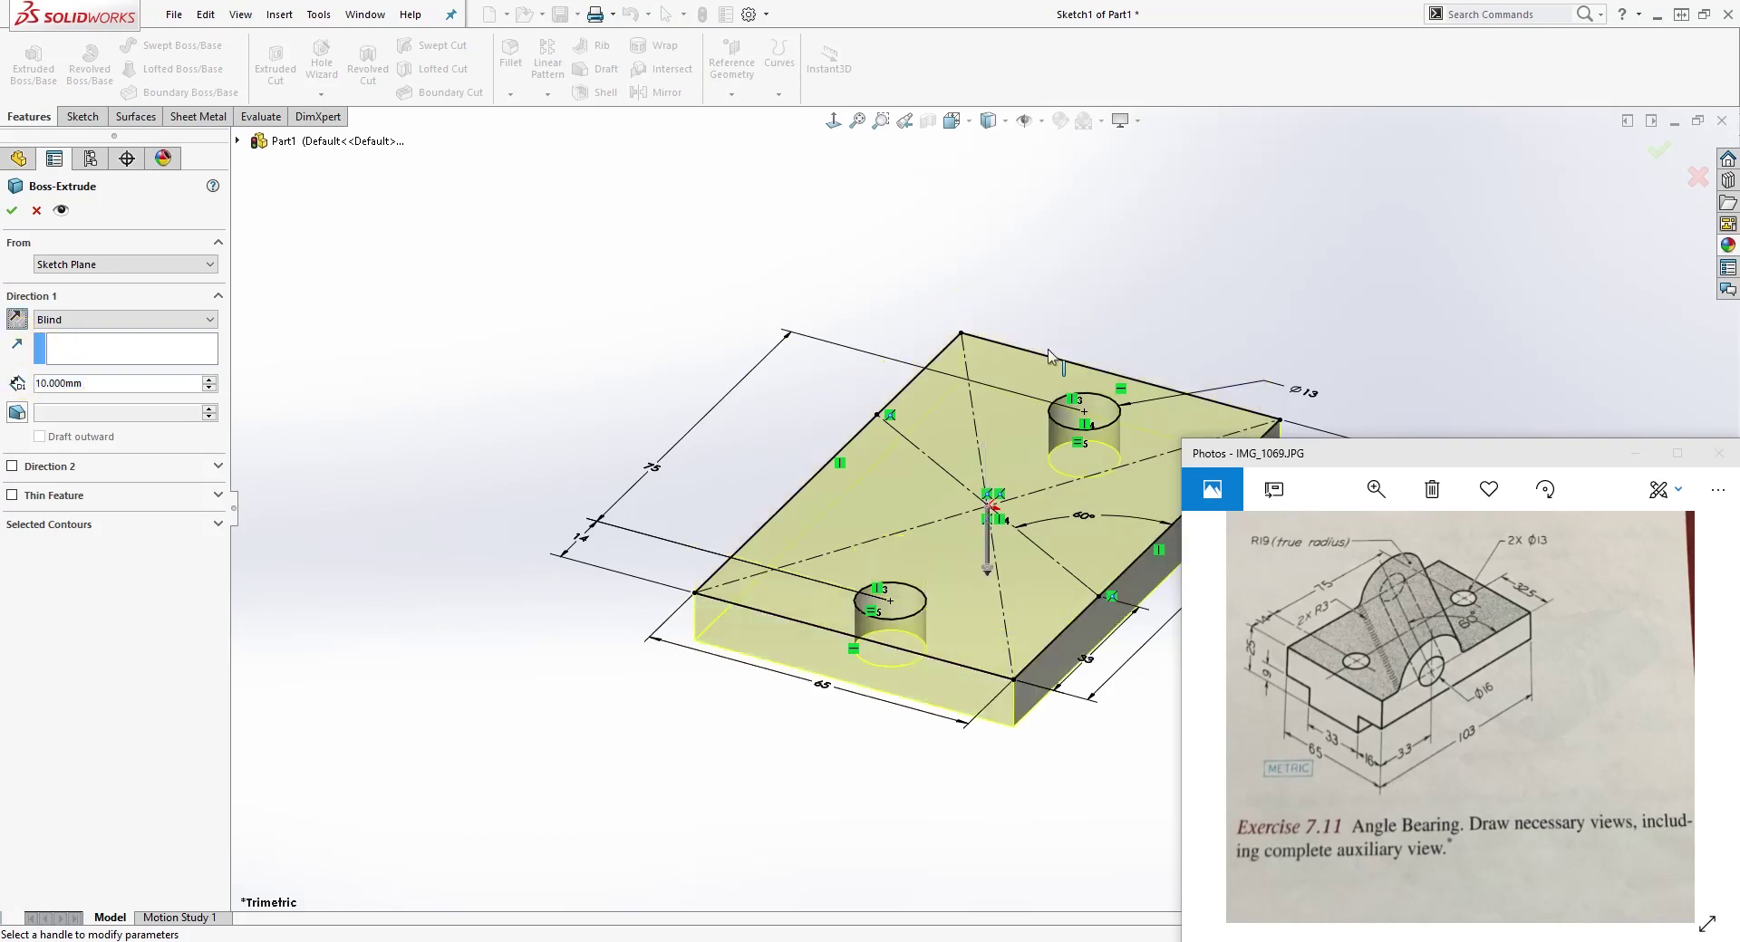
ctrl+middle_drag(1138, 561, 943, 602)
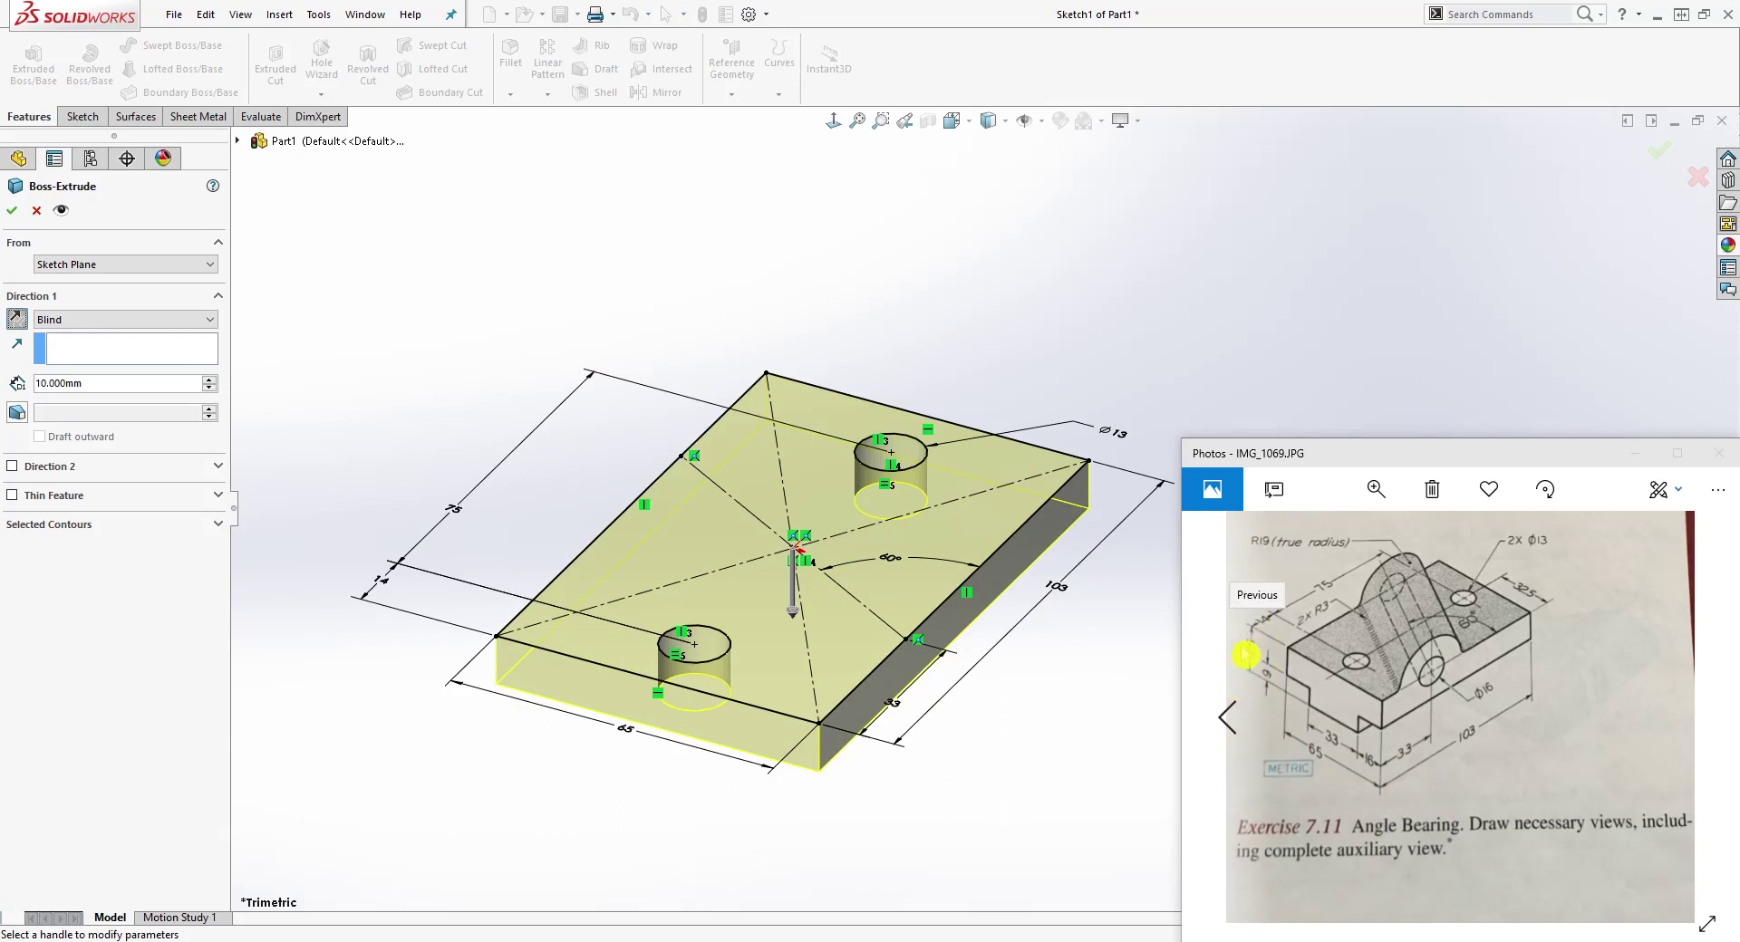
click(81, 388)
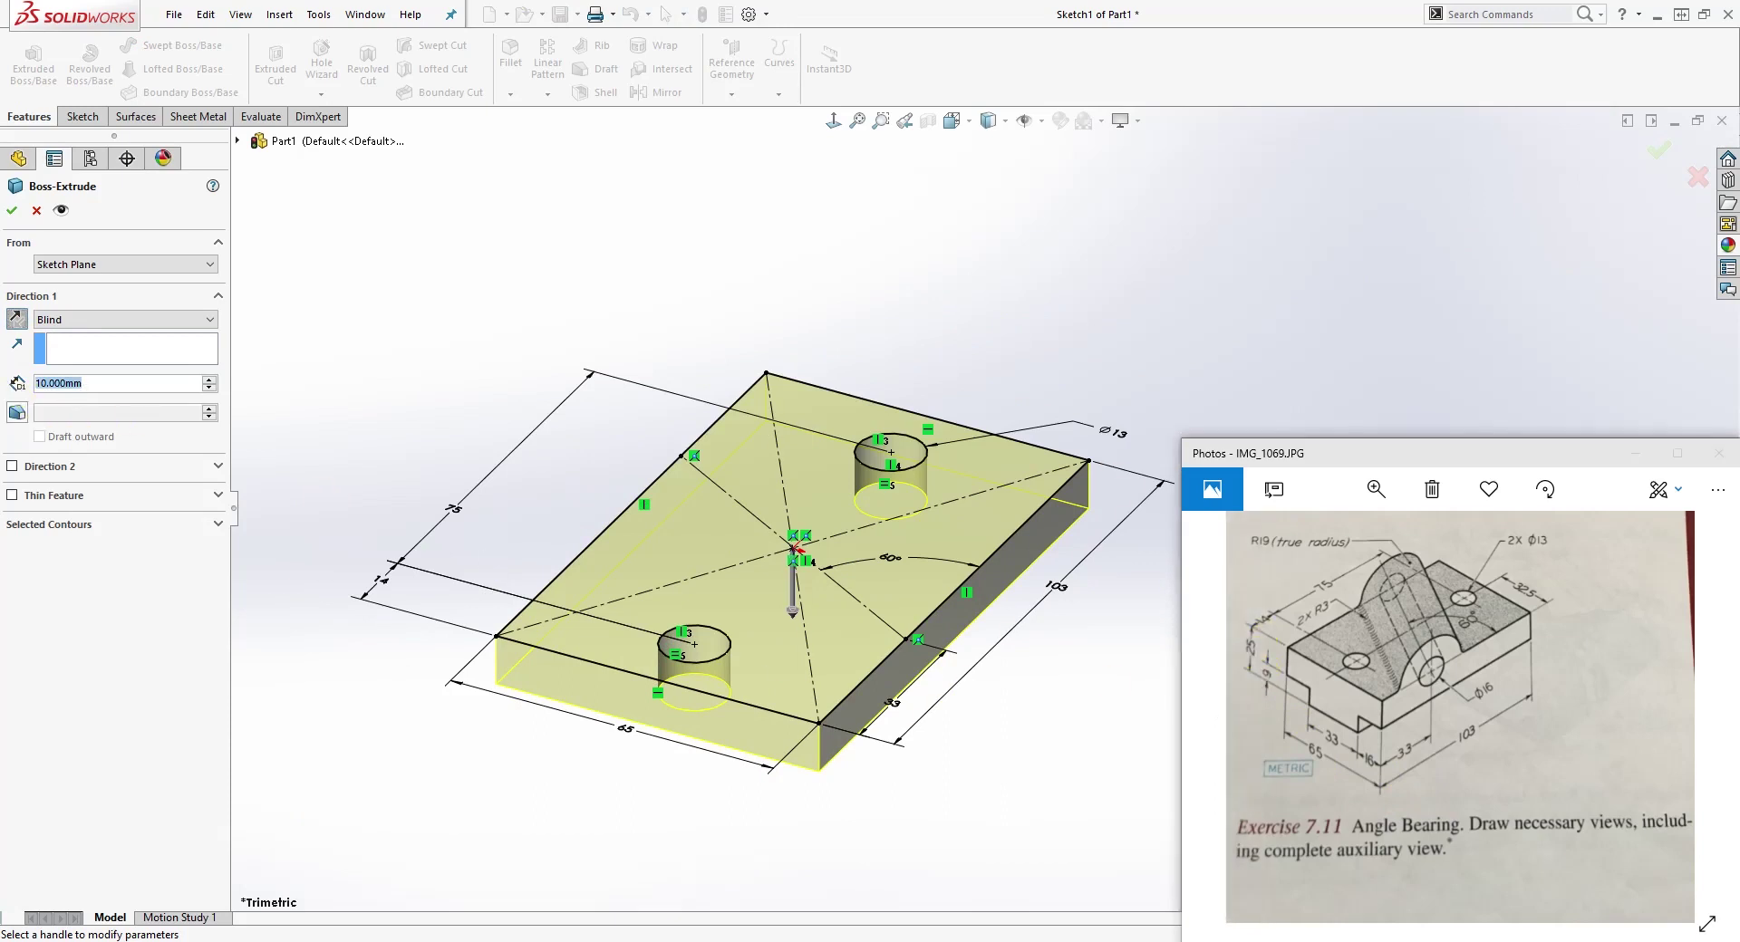
text(25)
key(Return)
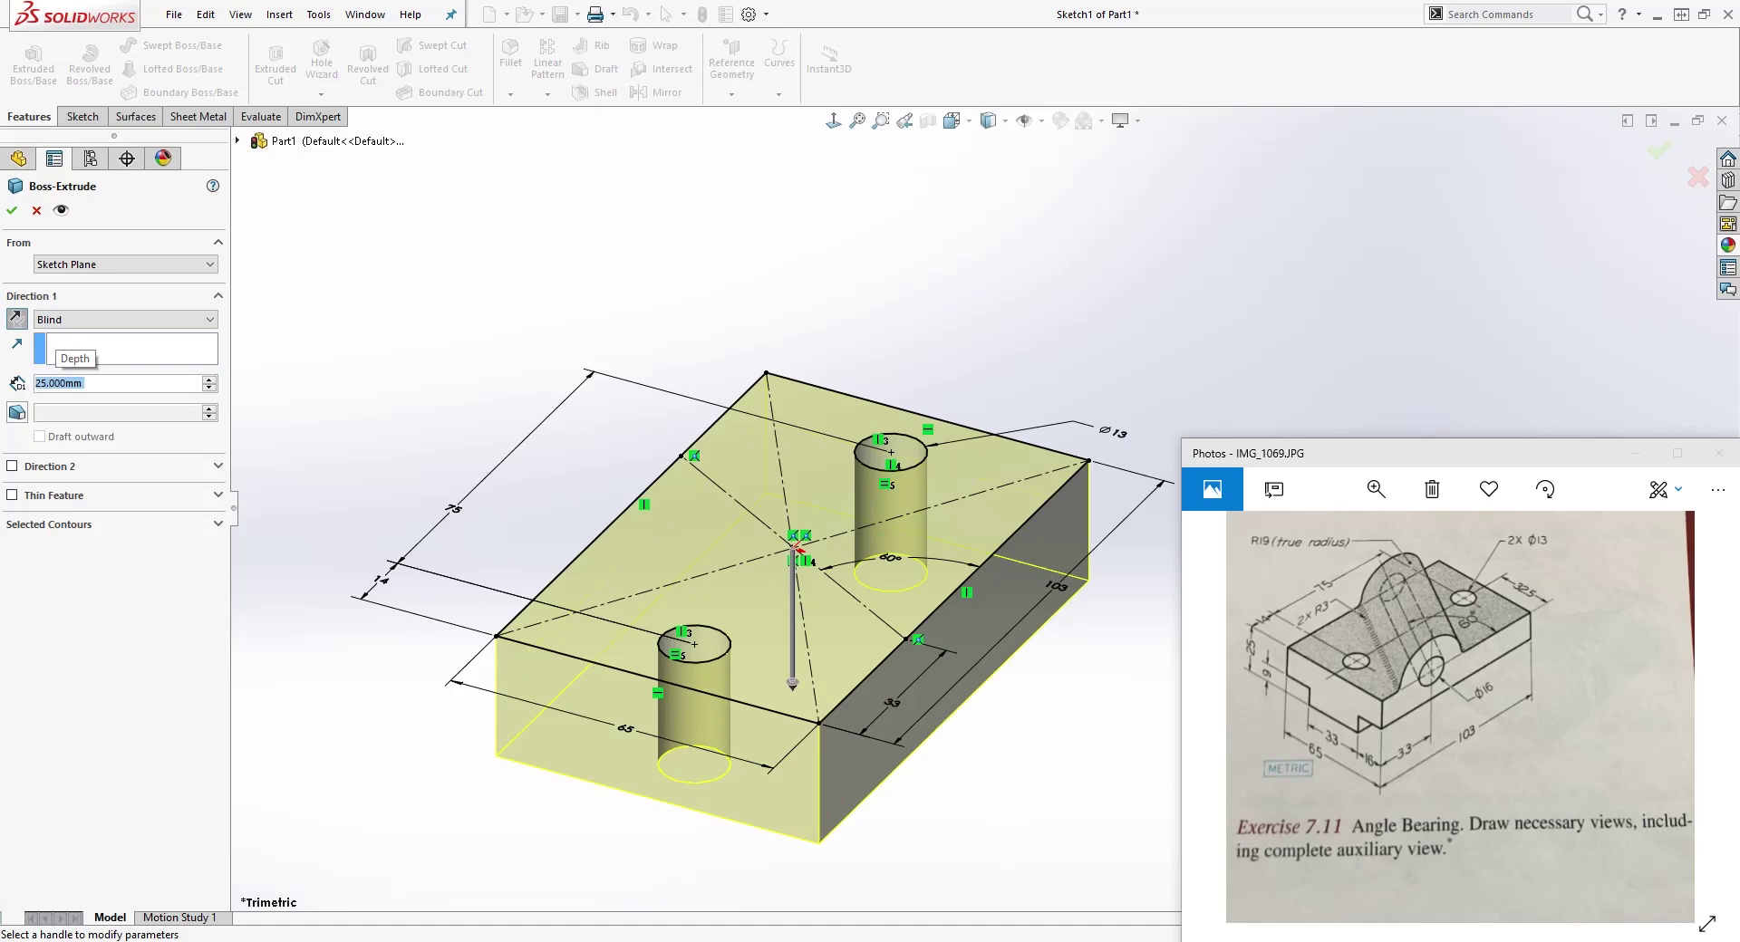
click(13, 212)
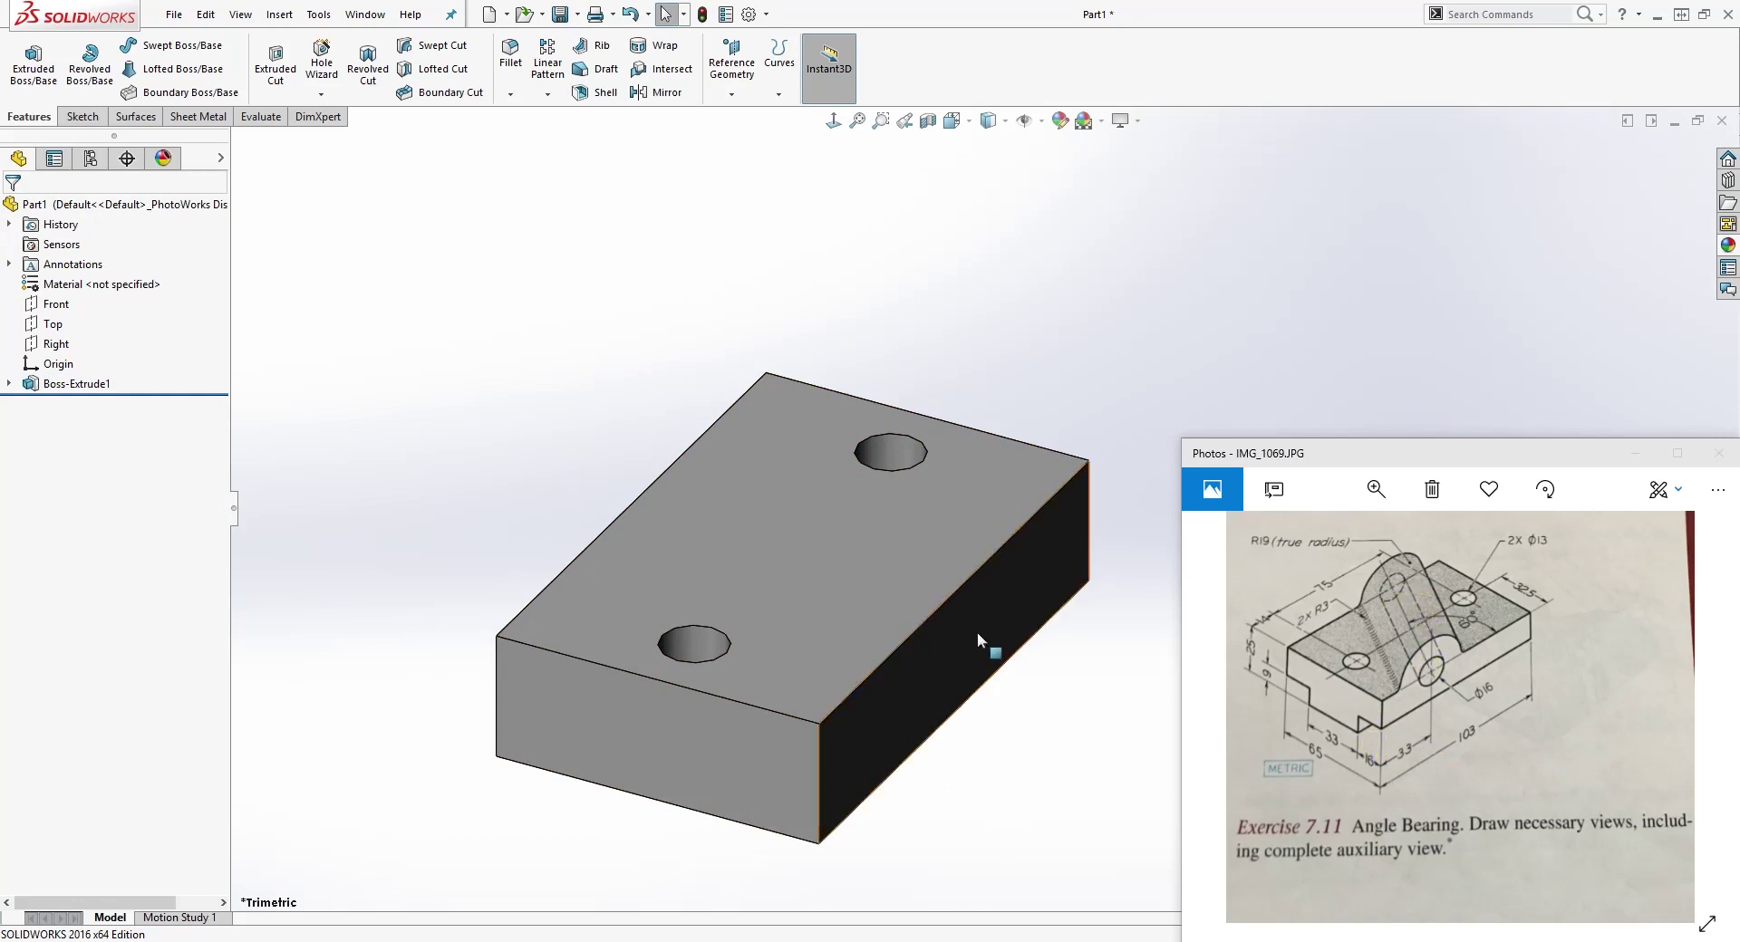
Step: Show the base block's sketch on the model so that its construction lines can be referenced
click(1372, 741)
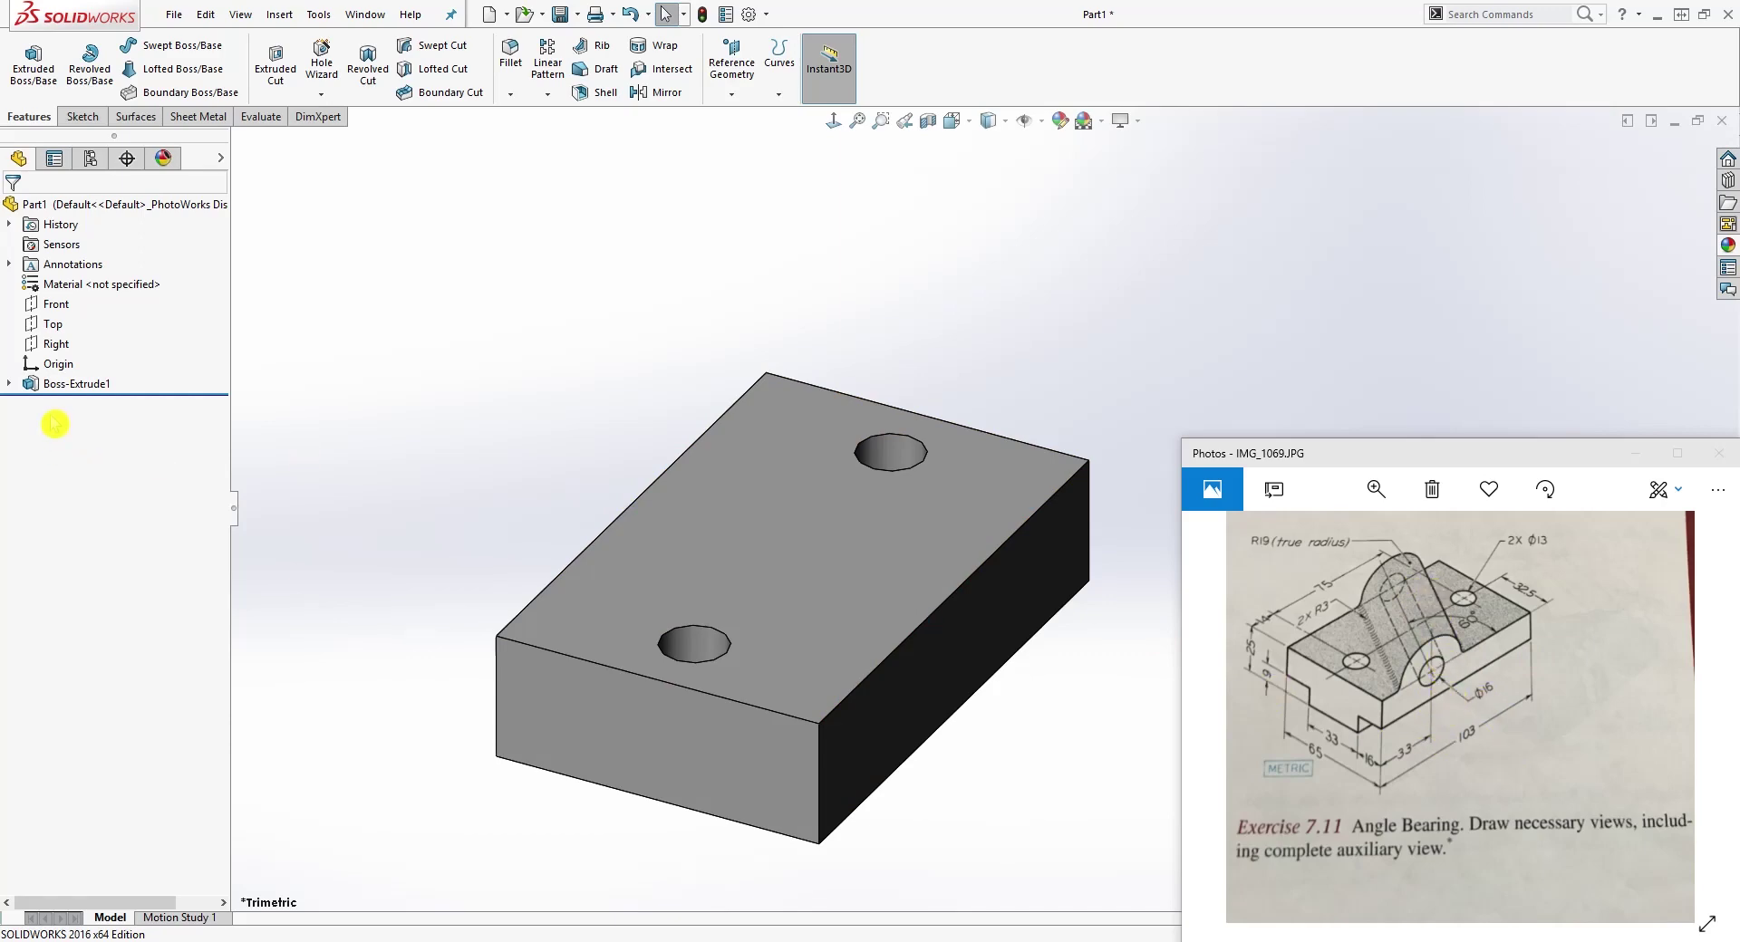
click(8, 383)
right_click(63, 403)
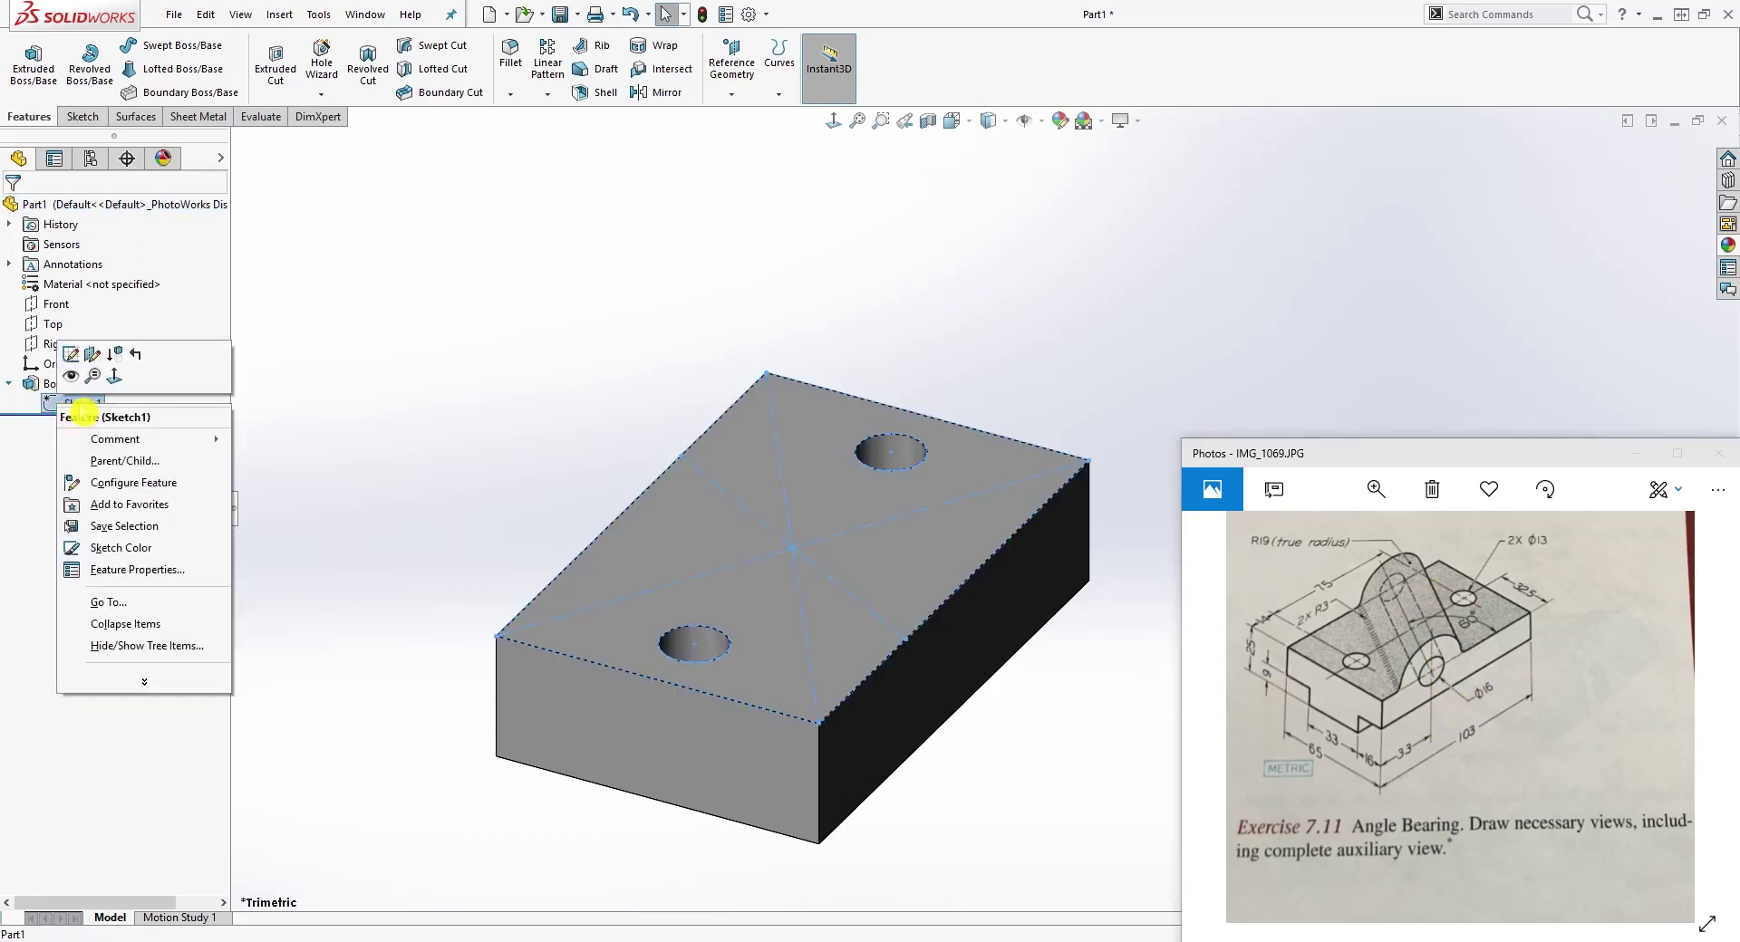
click(75, 377)
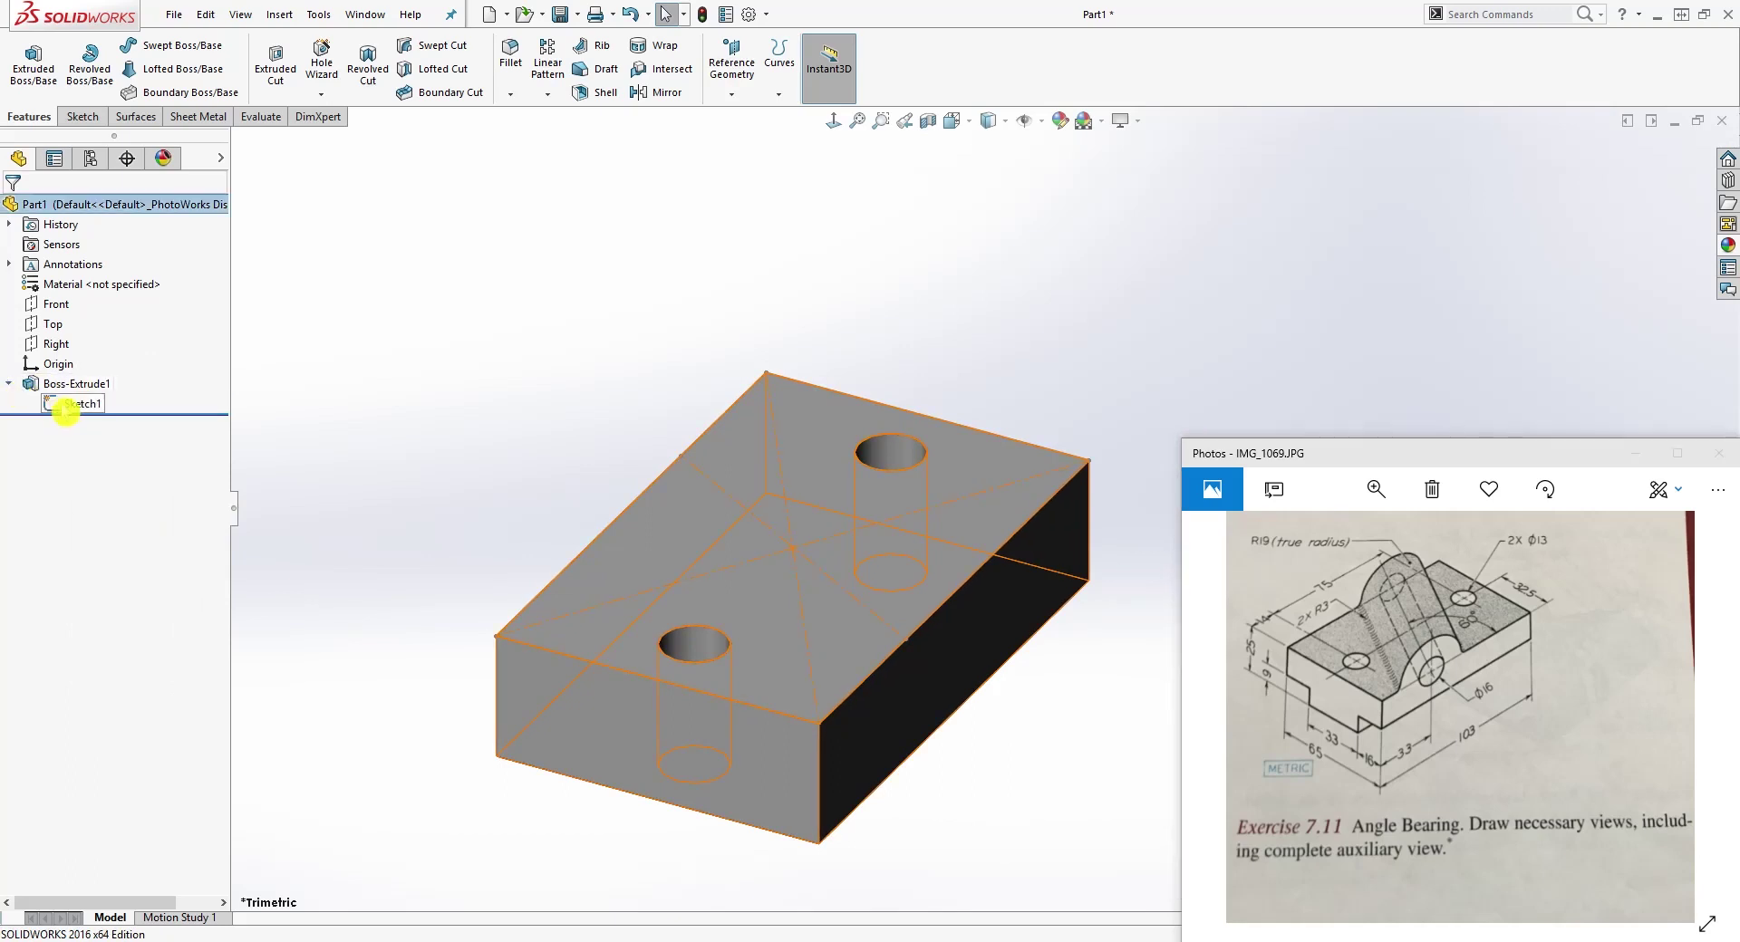
right_click(65, 410)
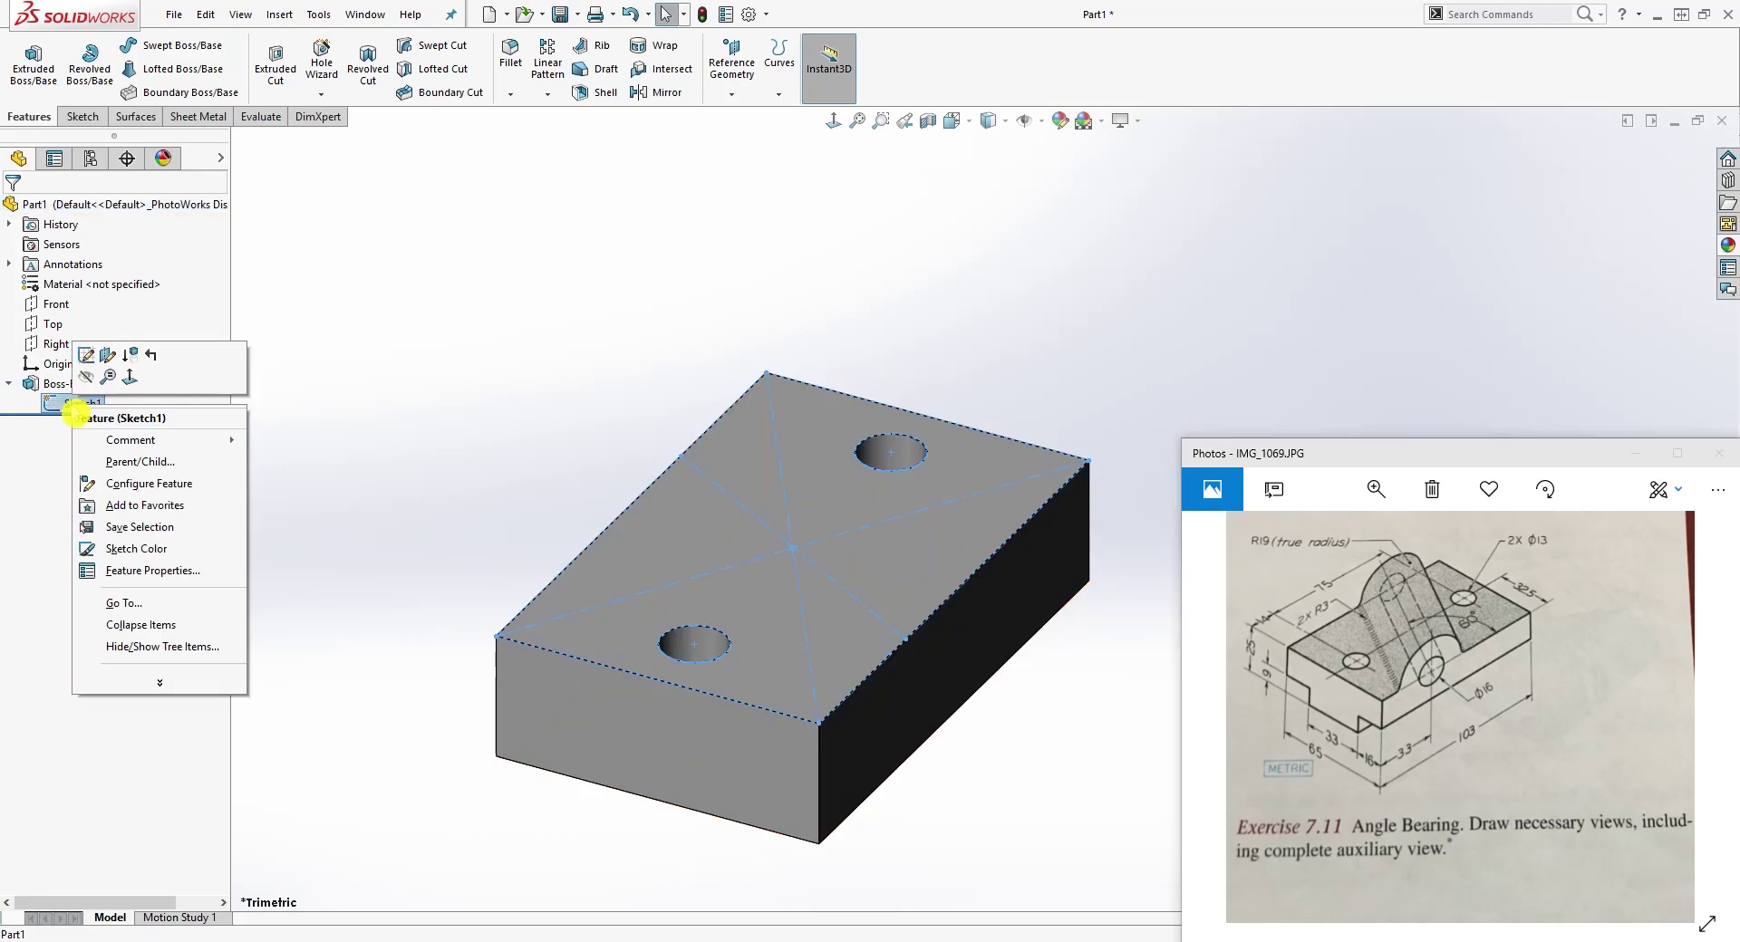
click(10, 385)
mouse_move(1072, 609)
middle_down()
mouse_move(1058, 634)
mouse_move(1041, 614)
middle_up()
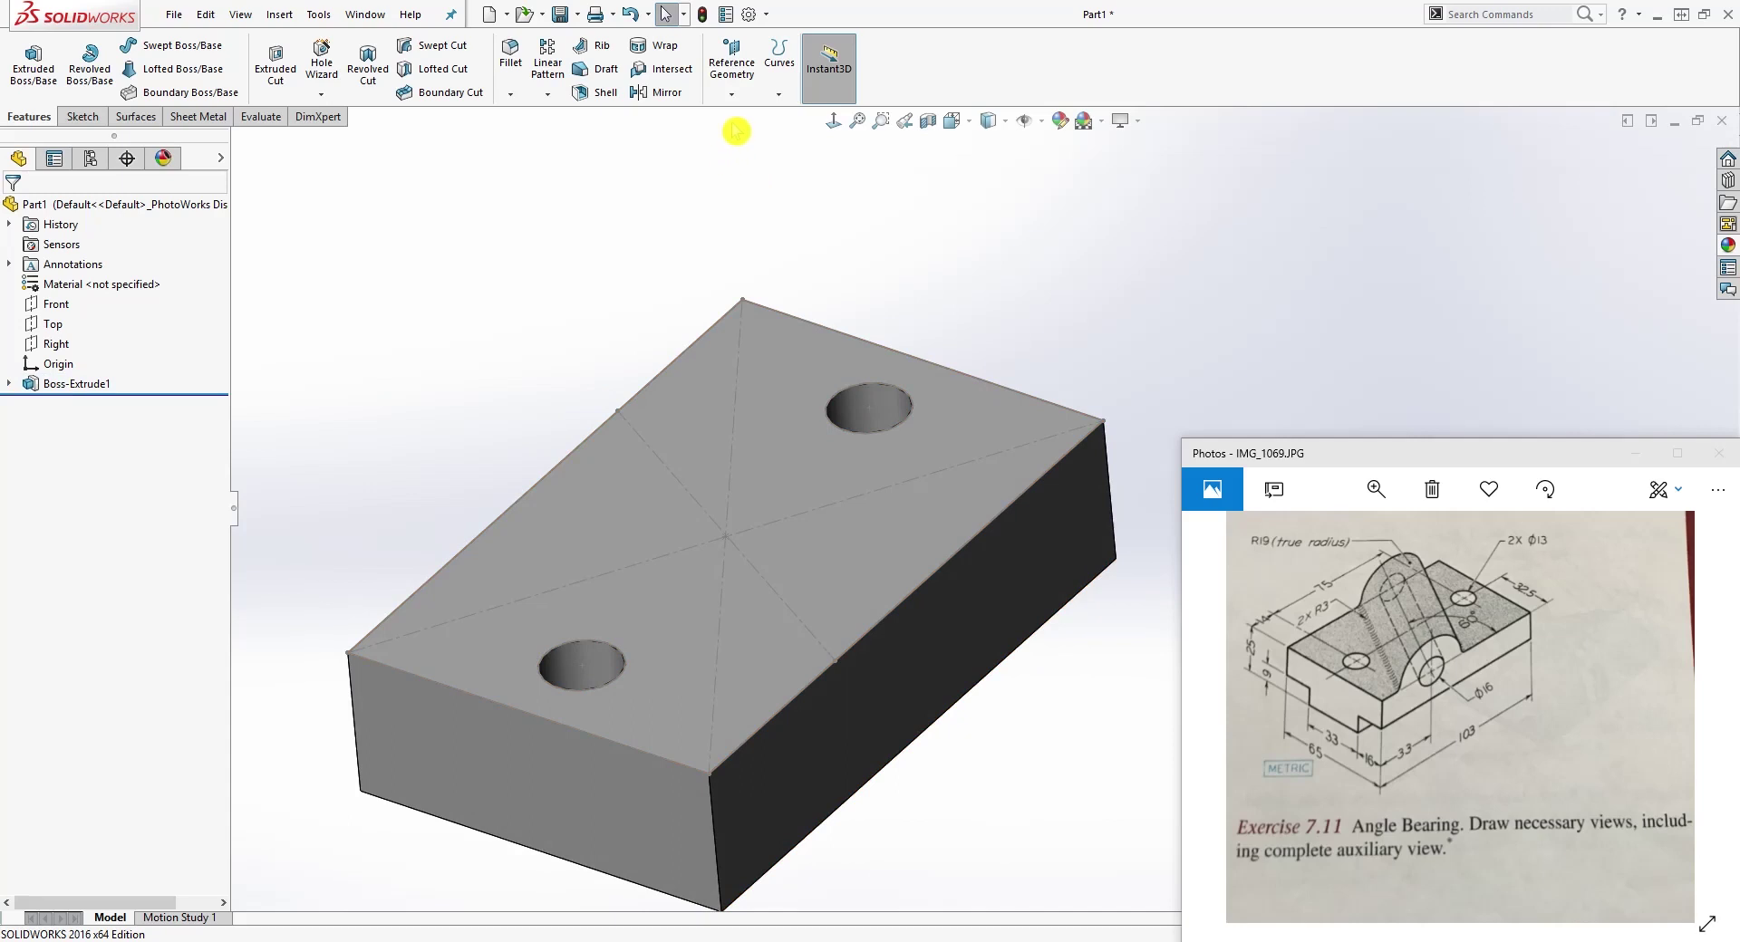
Step: Create a reference plane perpendicular to the 60-degree construction line and coincident with its endpoint on the block's front top edge
click(730, 95)
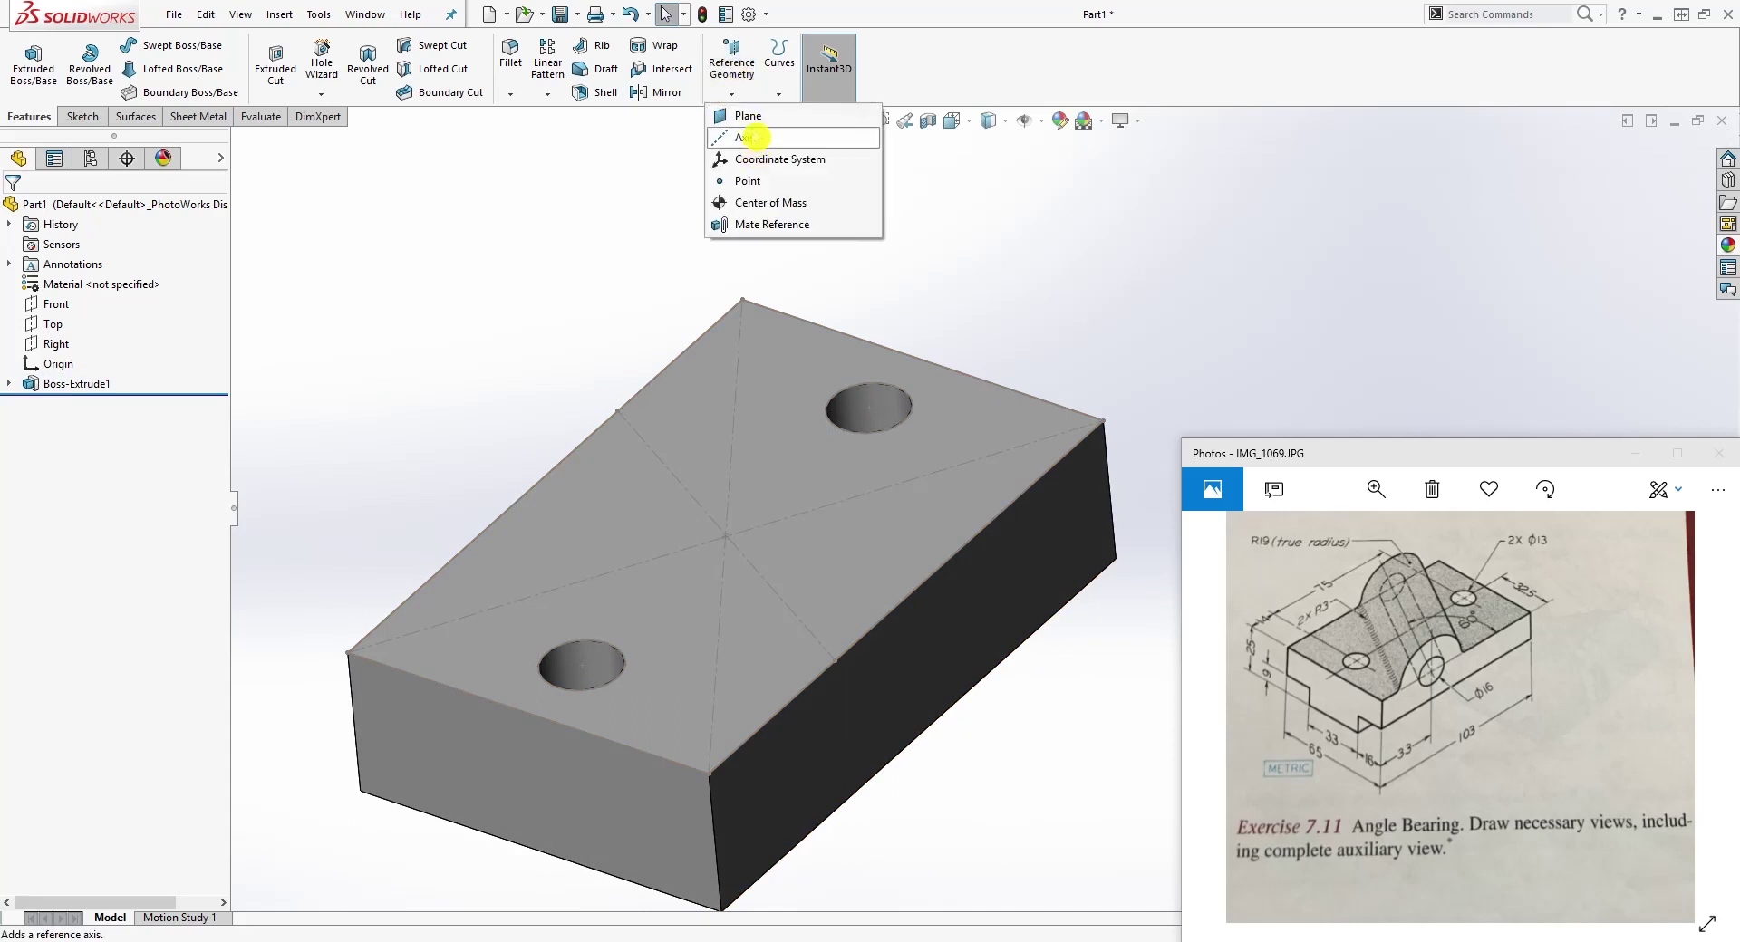
click(753, 125)
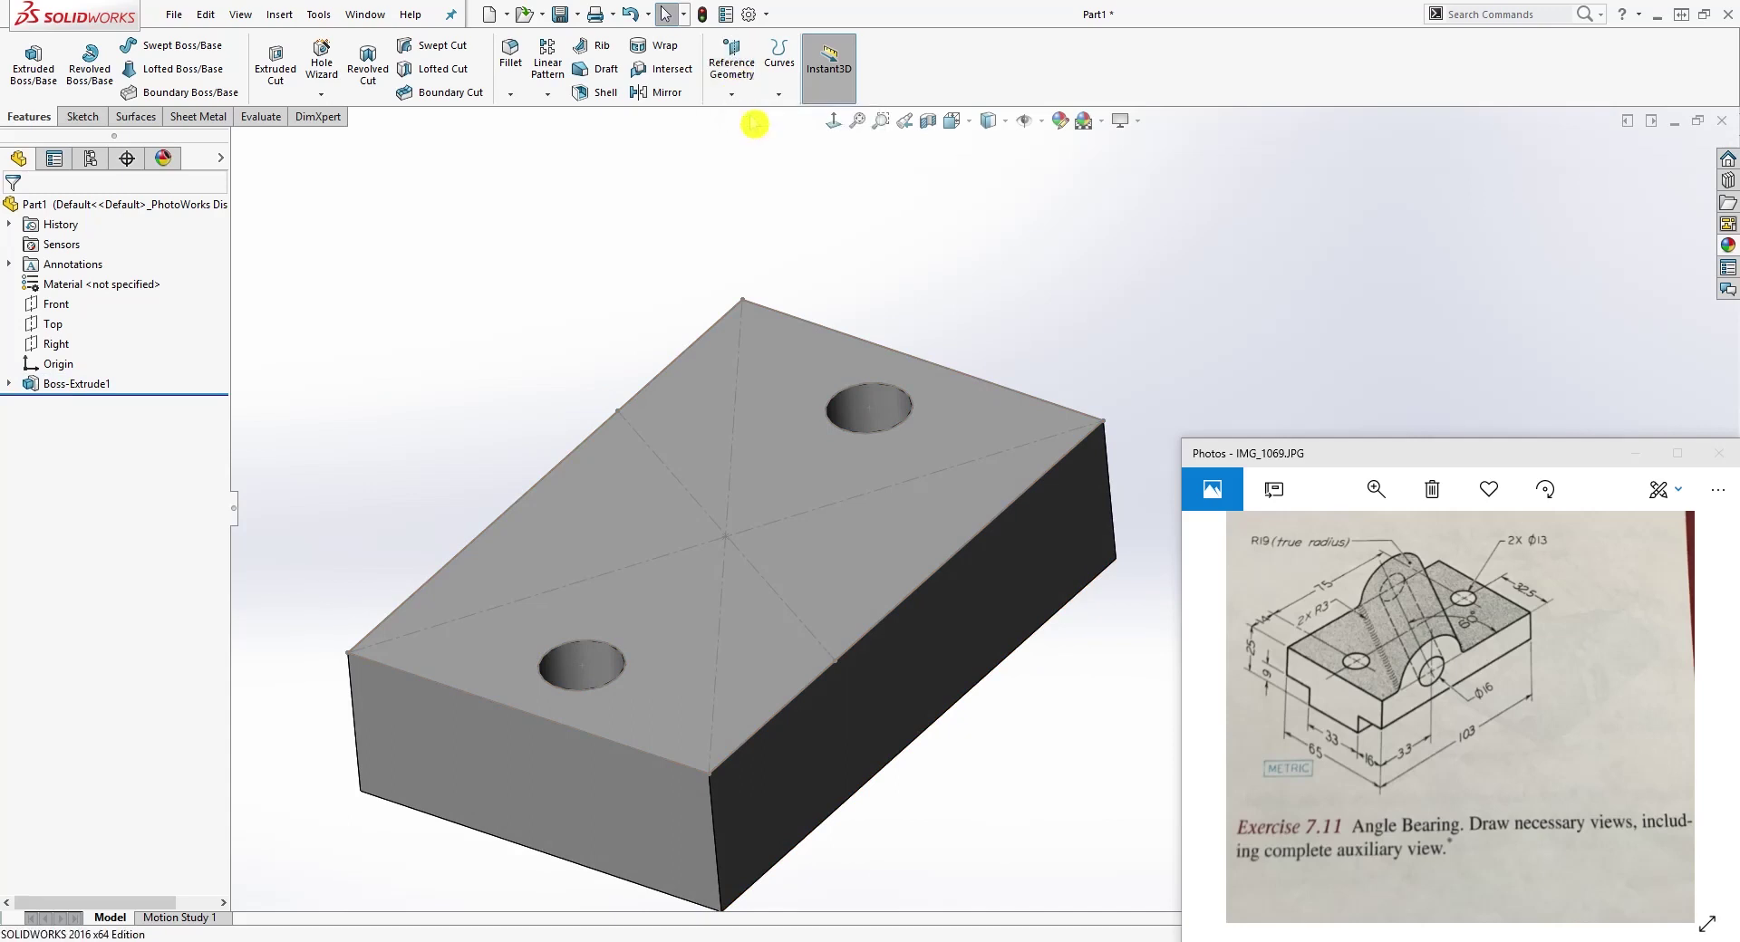
click(674, 478)
mouse_move(1052, 703)
middle_down()
mouse_move(1111, 730)
mouse_move(1051, 635)
middle_up()
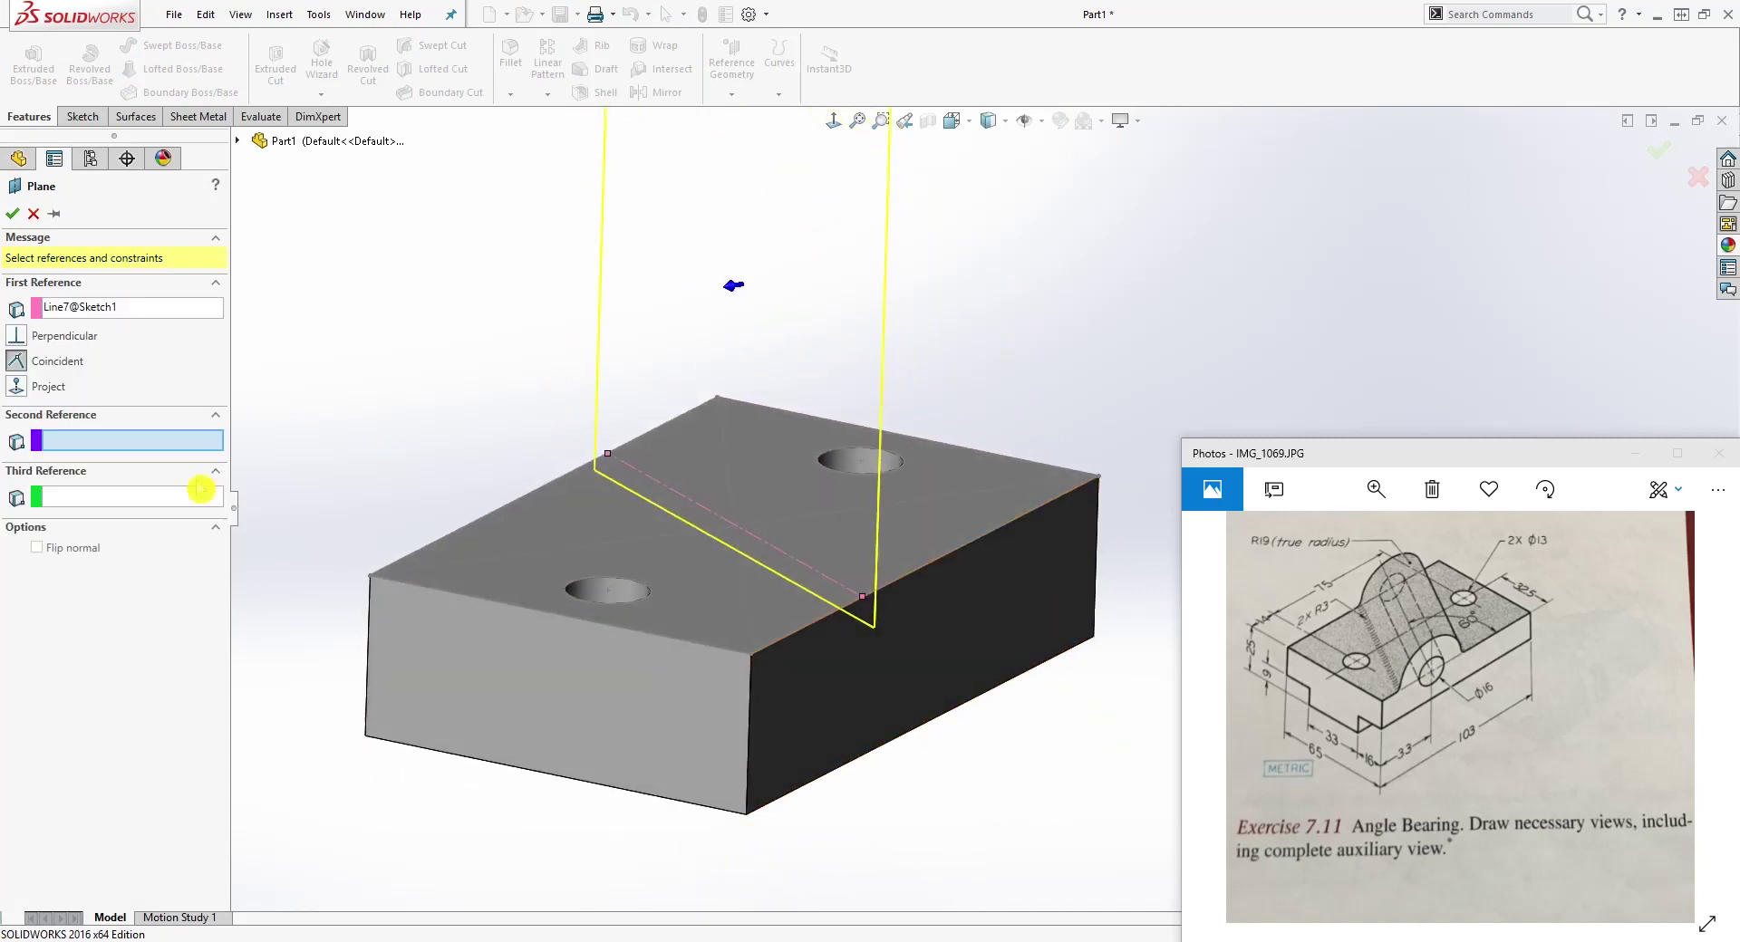
click(862, 598)
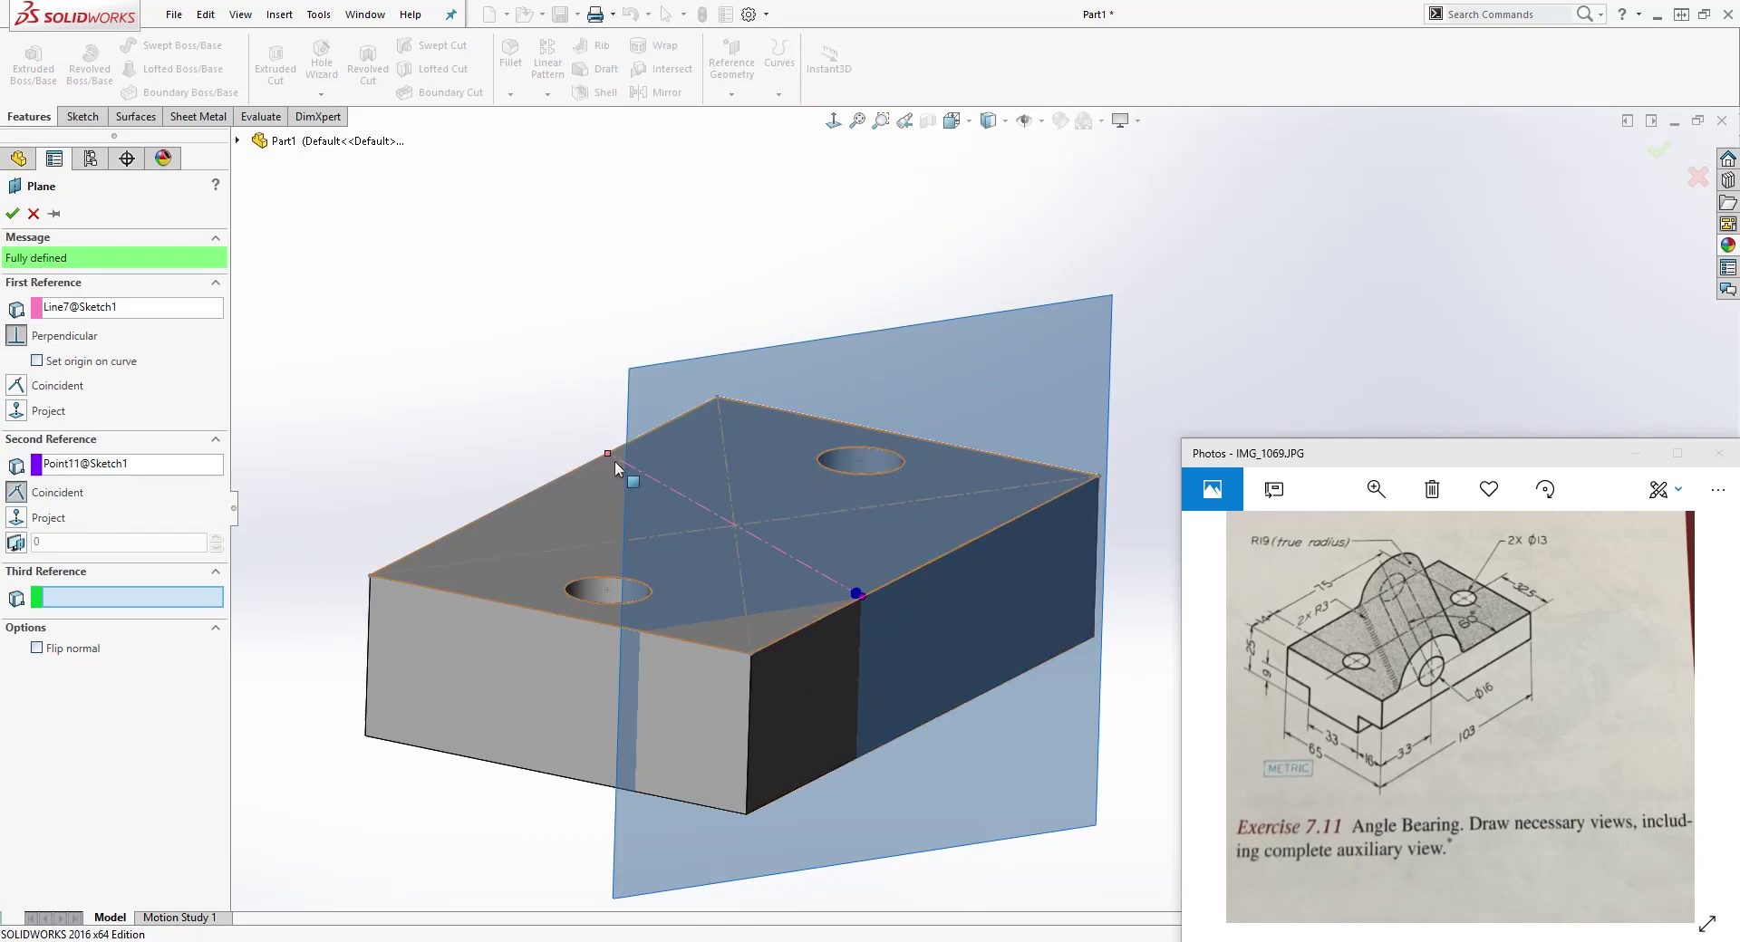
click(13, 214)
Step: On the new plane, sketch a circle about 46 mm in diameter centred on the end of the 60-degree construction line
middle_drag(752, 328, 683, 354)
middle_drag(1087, 486, 1087, 585)
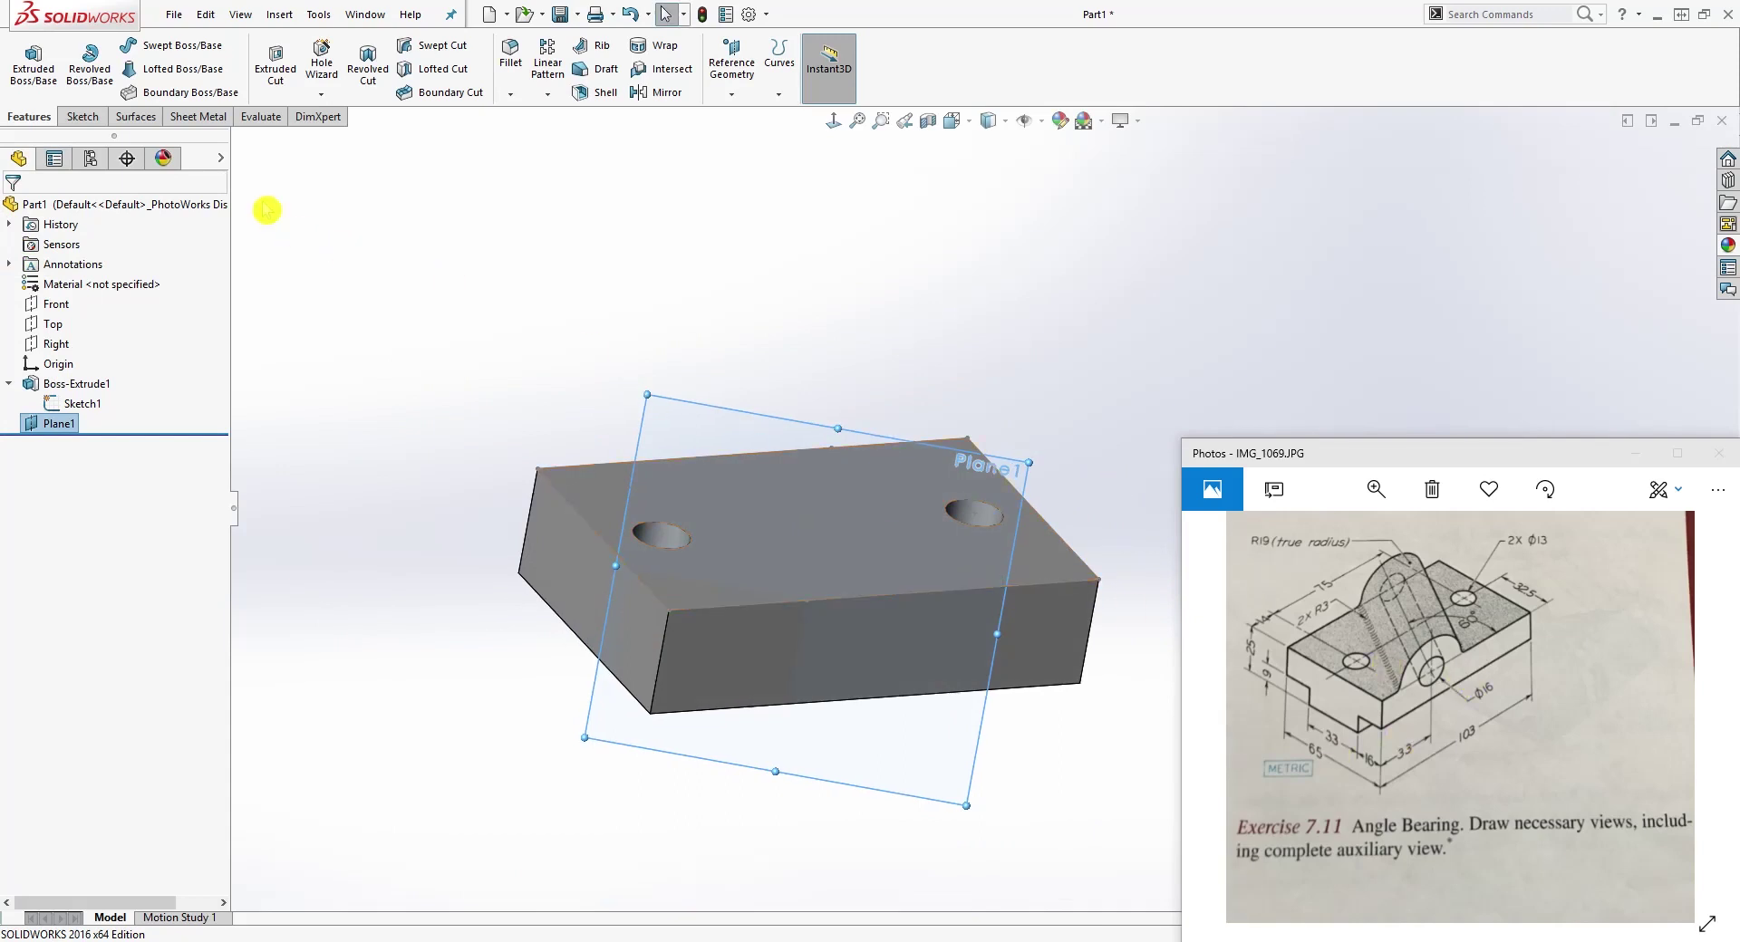
click(82, 116)
click(718, 426)
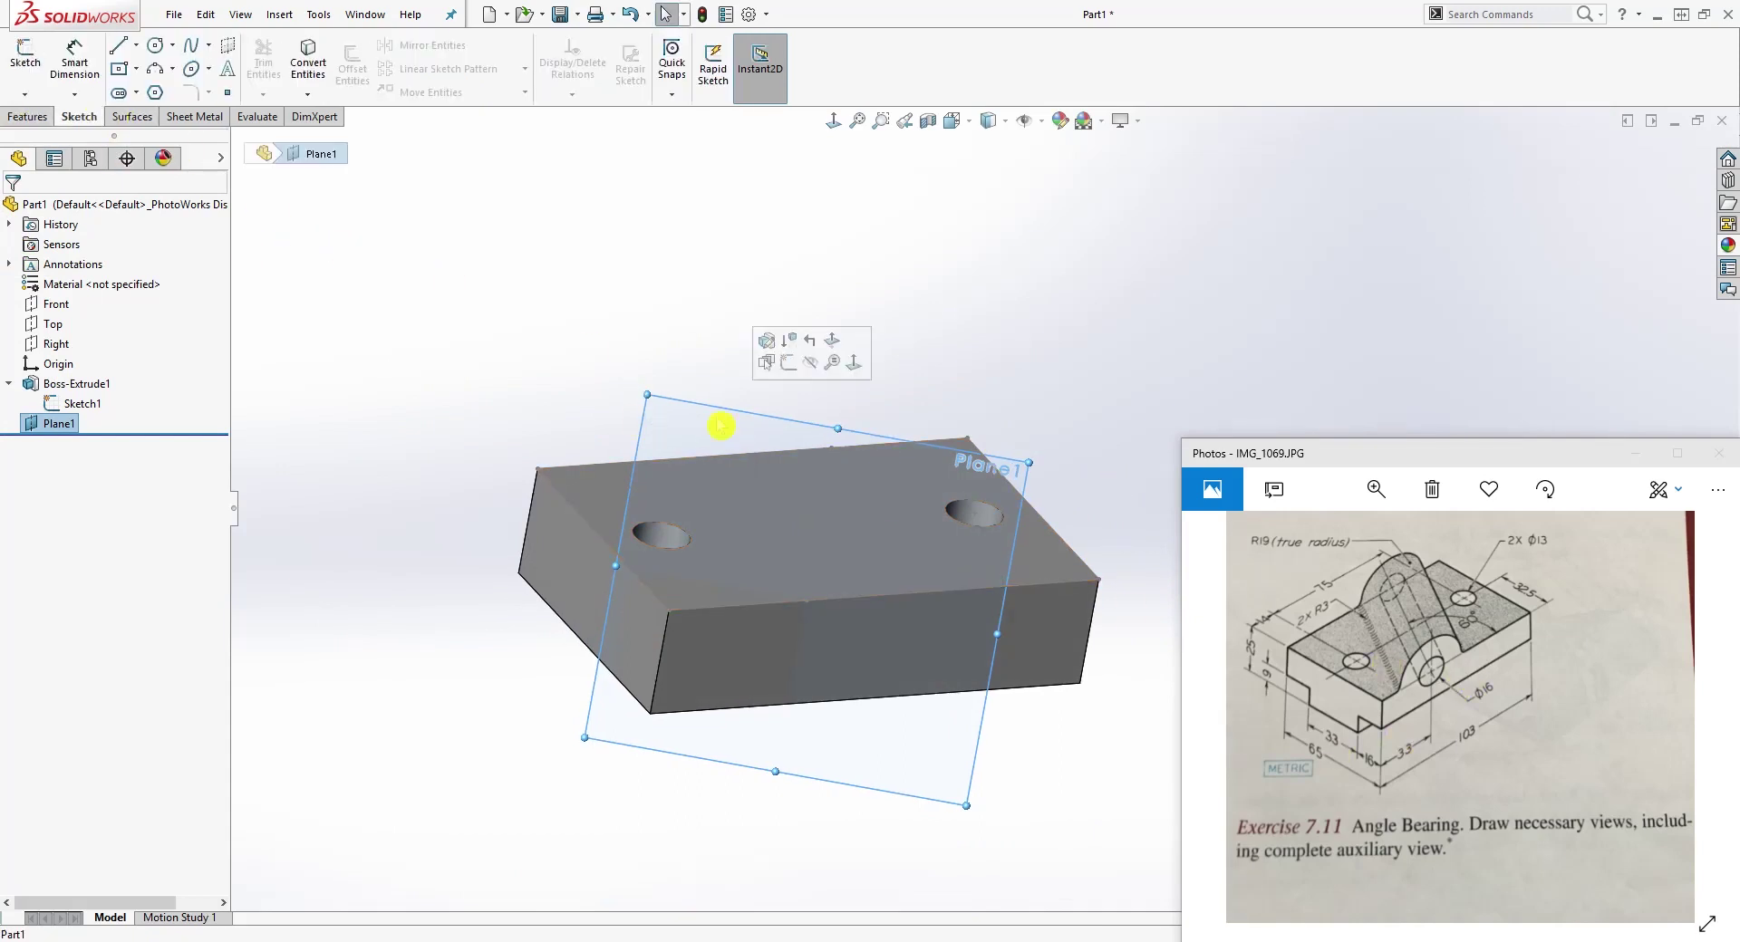
click(26, 63)
click(833, 122)
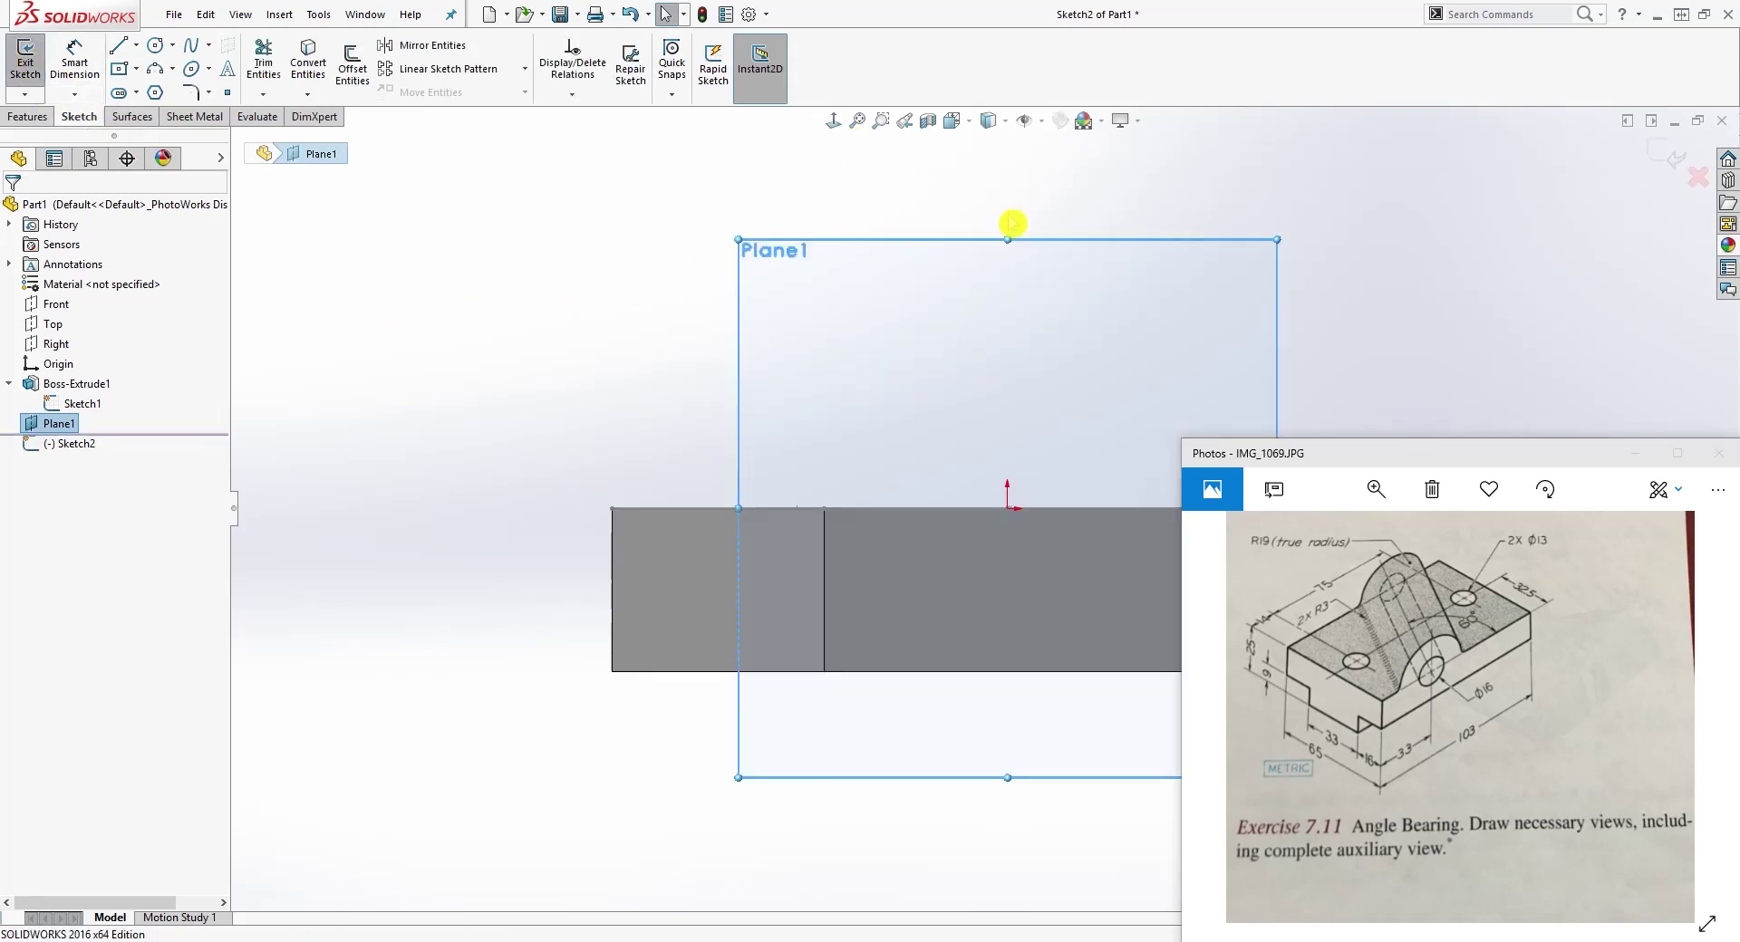
scroll(1080, 400, down, 3)
scroll(975, 652, up, 3)
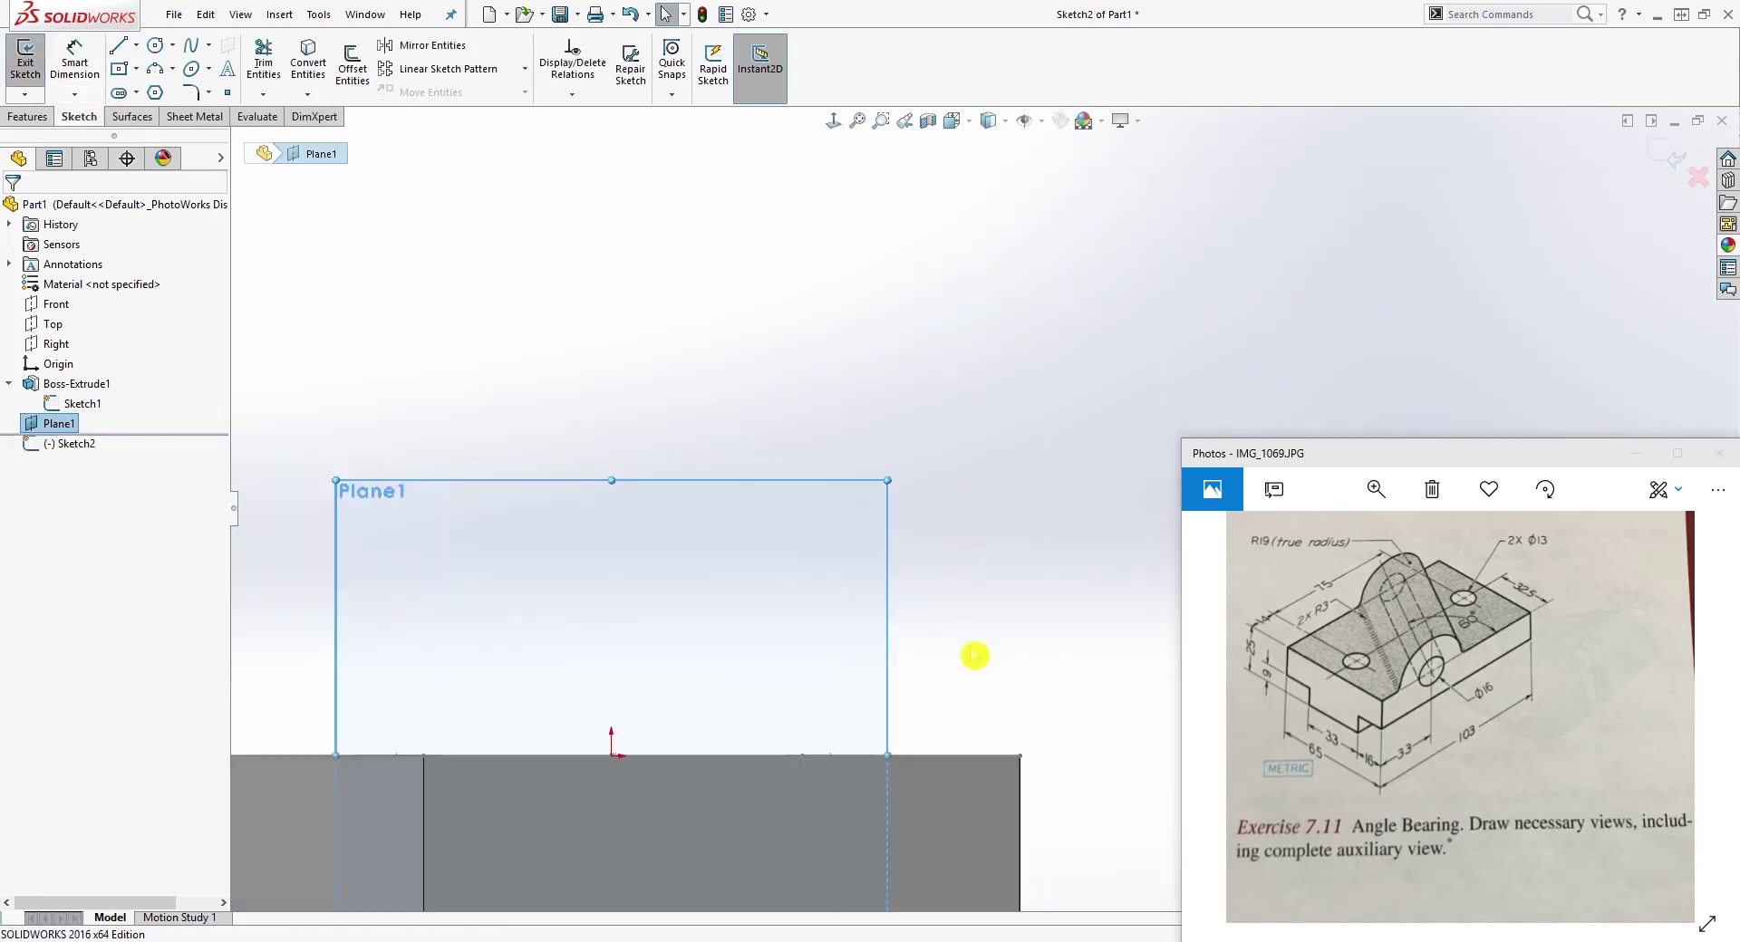
click(155, 47)
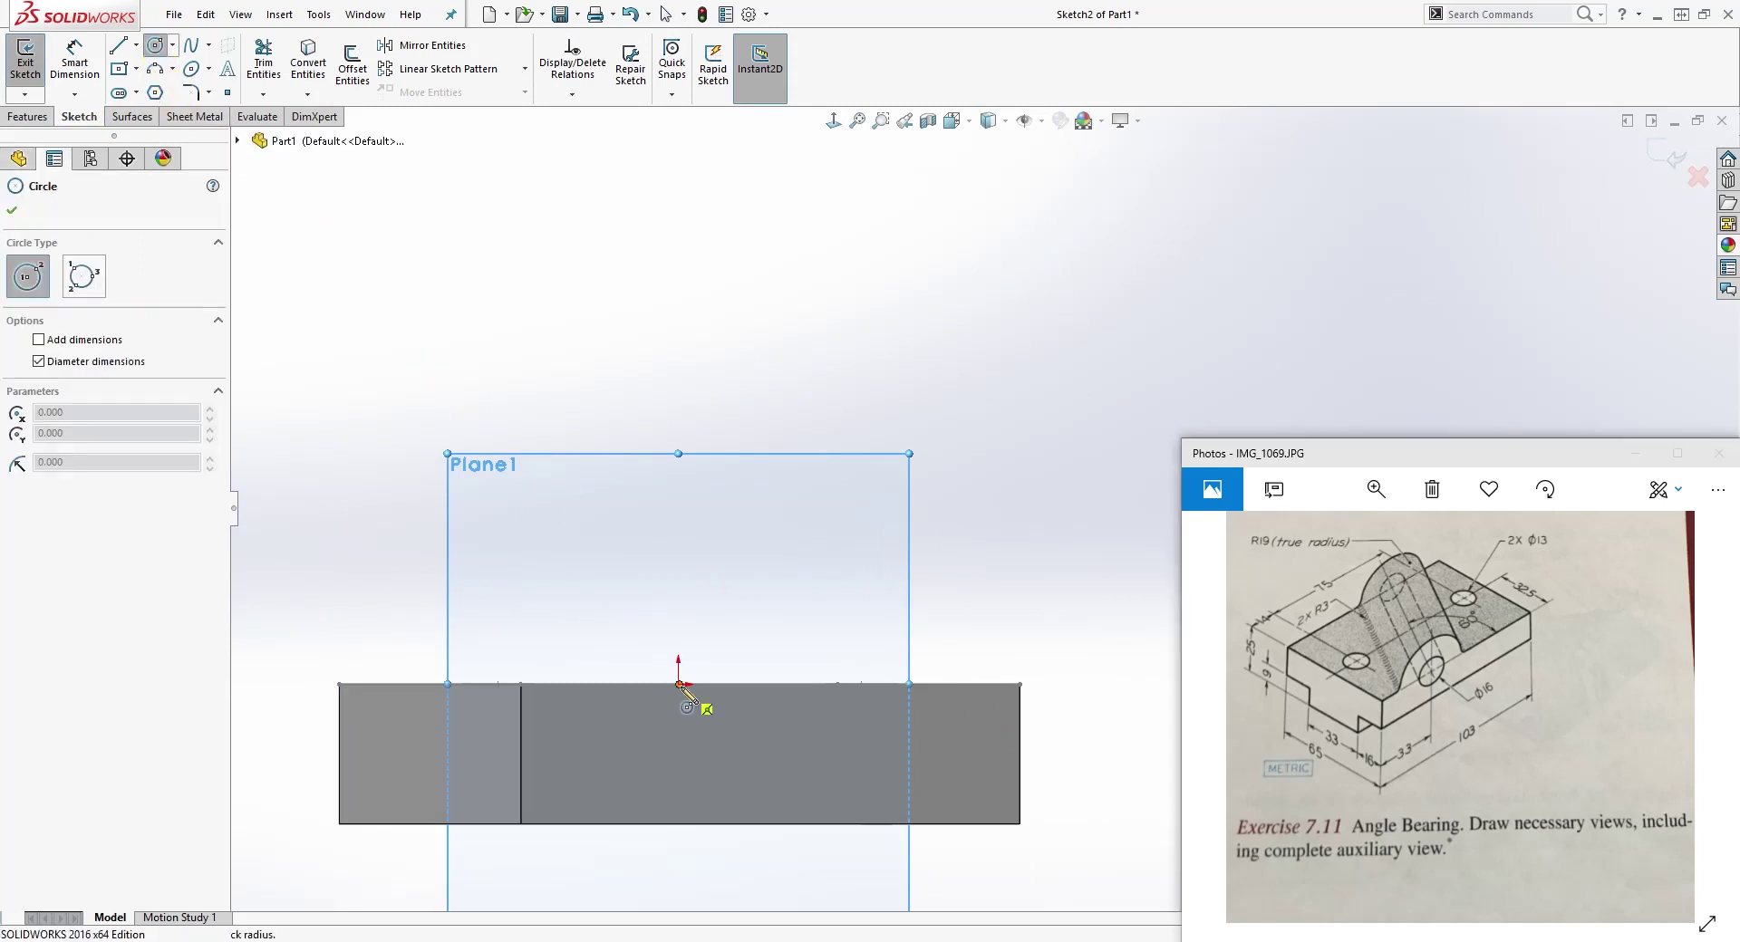
click(678, 684)
click(790, 623)
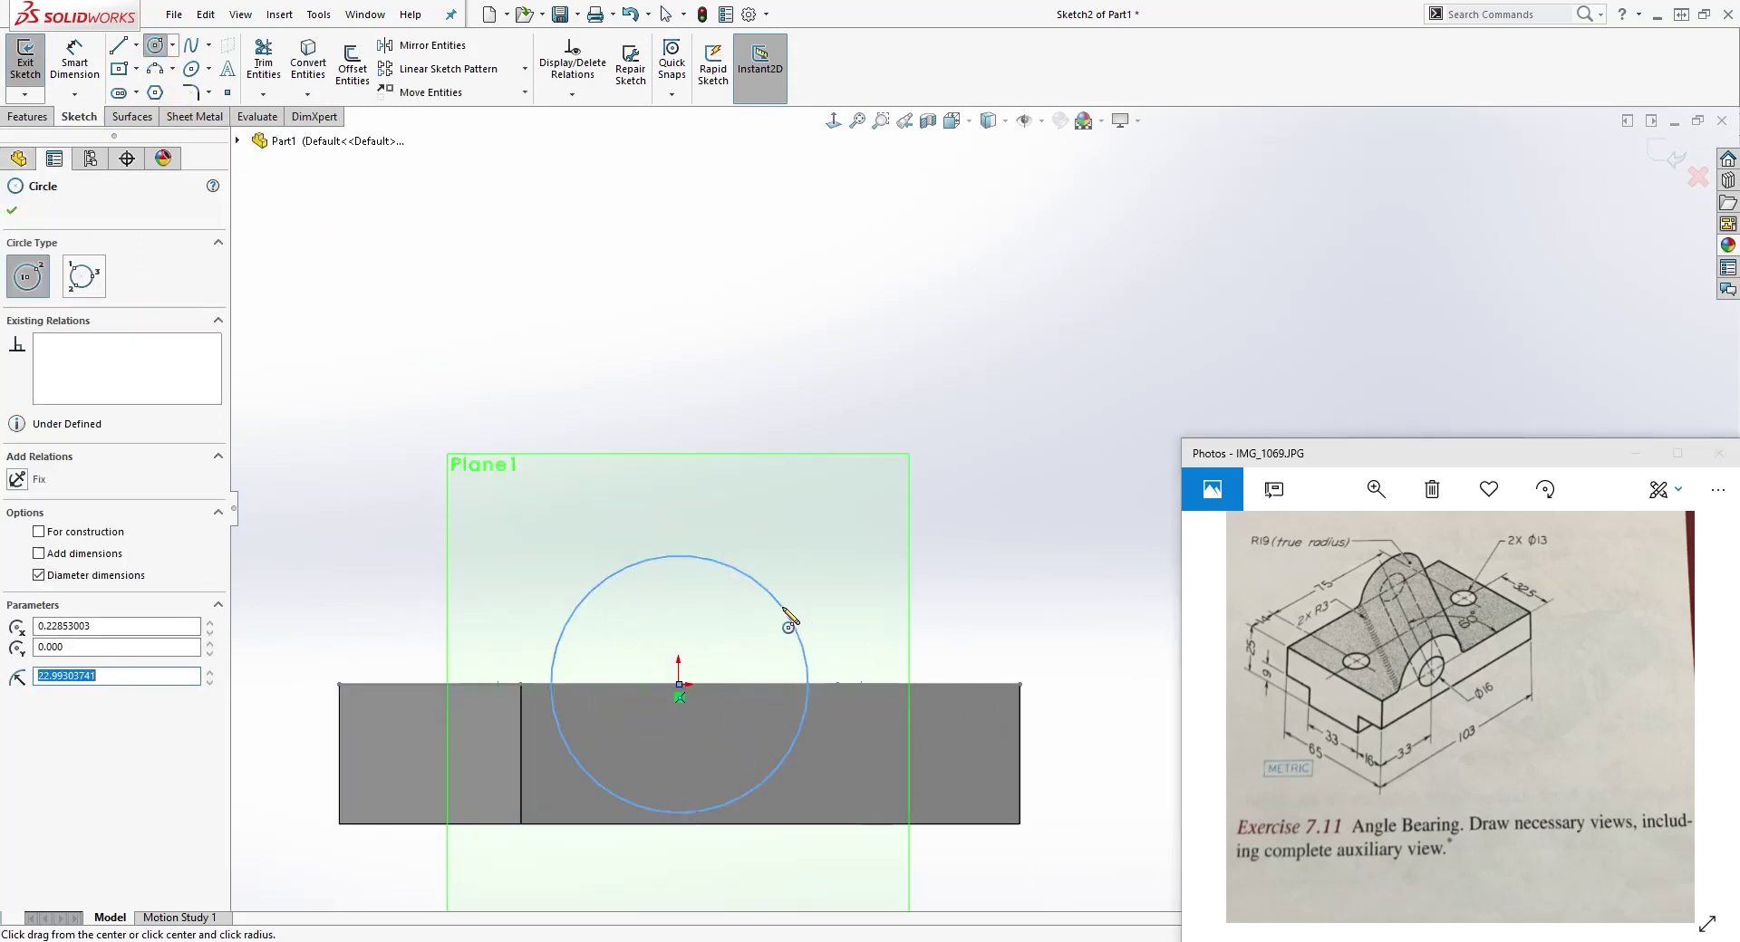
key(Escape)
key(Escape)
Step: Dimension the circle's diameter
click(1299, 743)
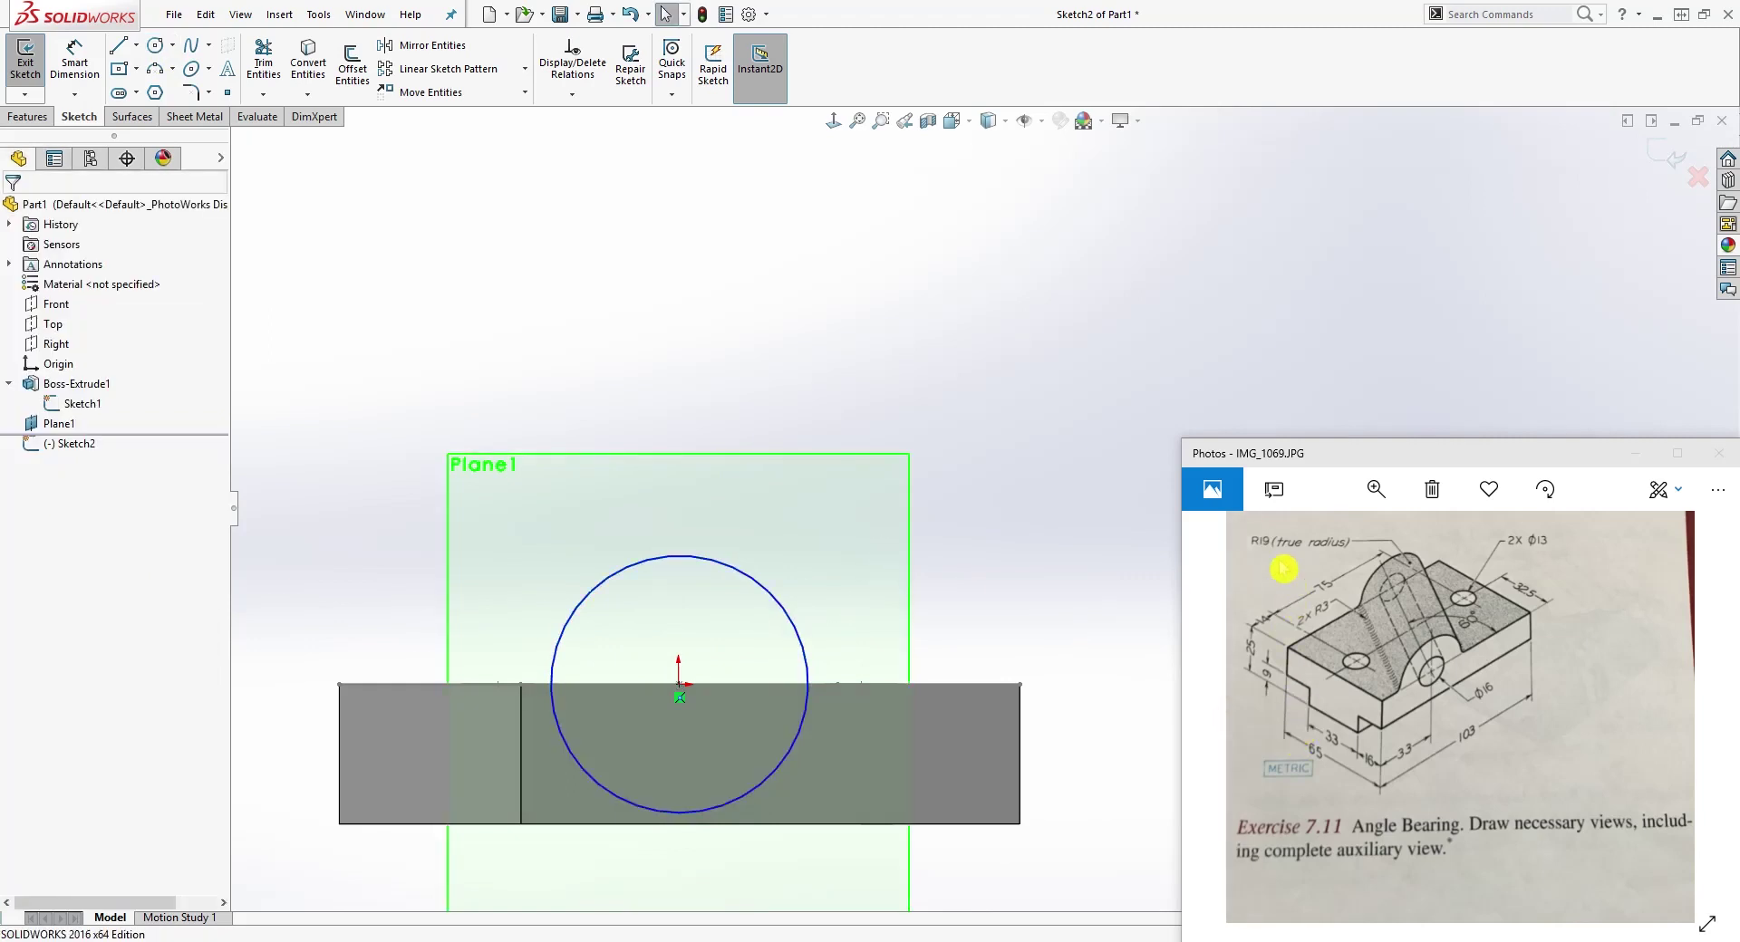
right_drag(976, 632, 1041, 481)
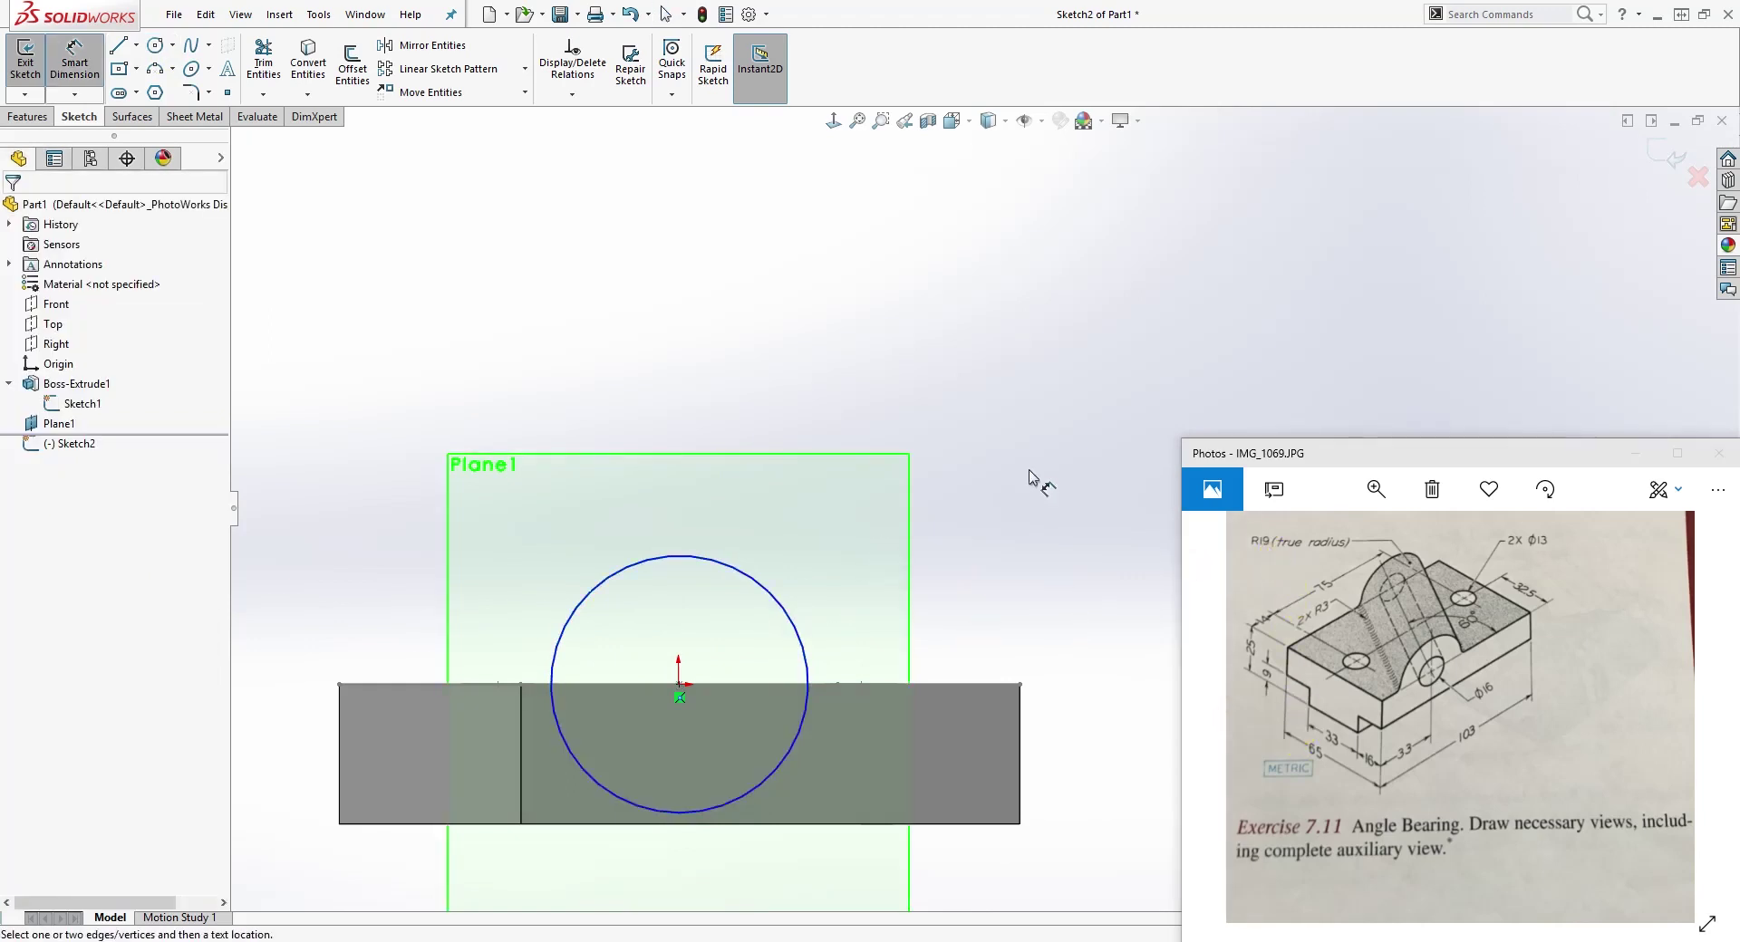
click(781, 605)
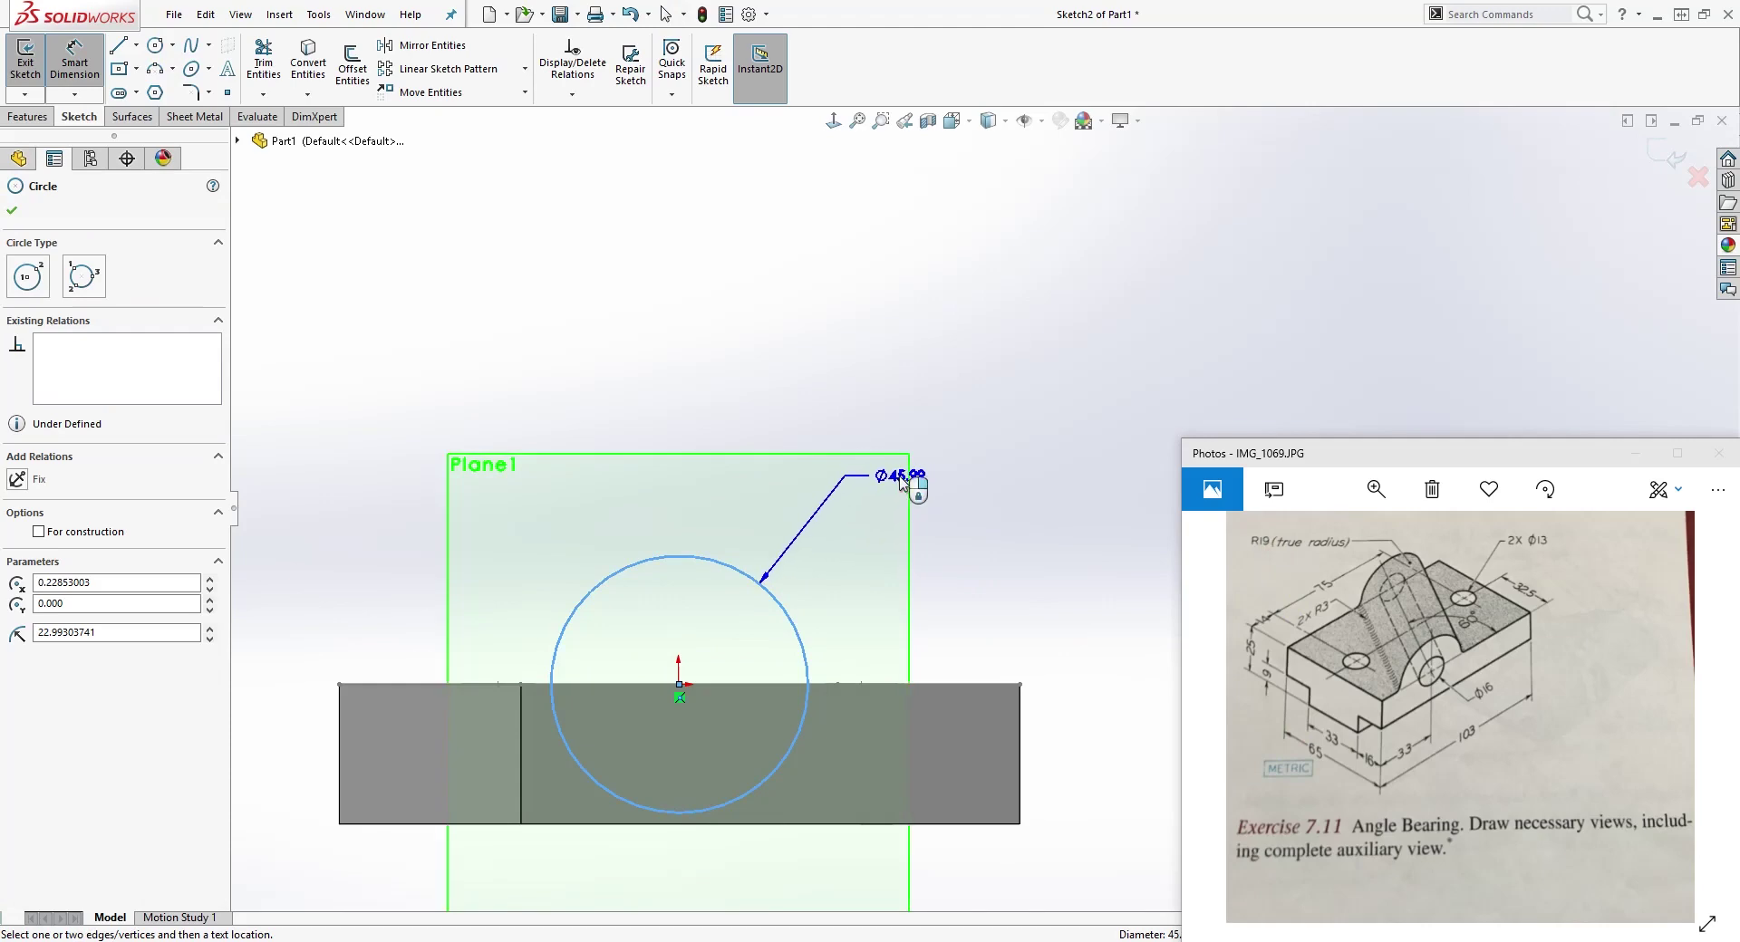
click(886, 496)
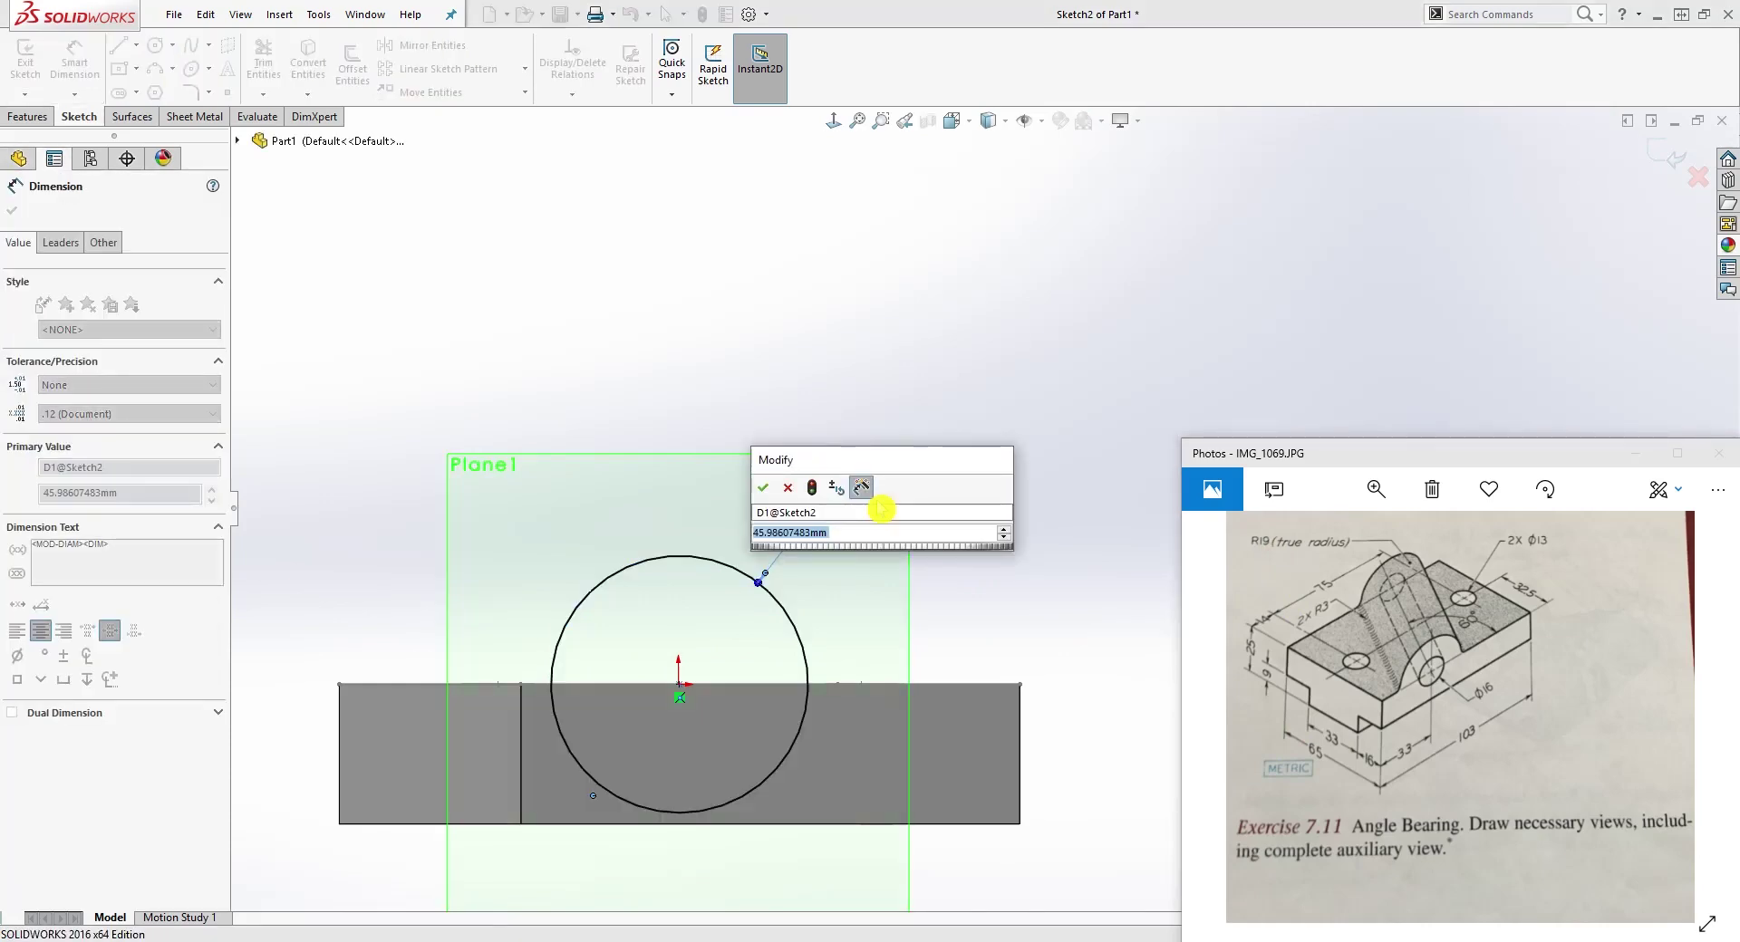
text(1)
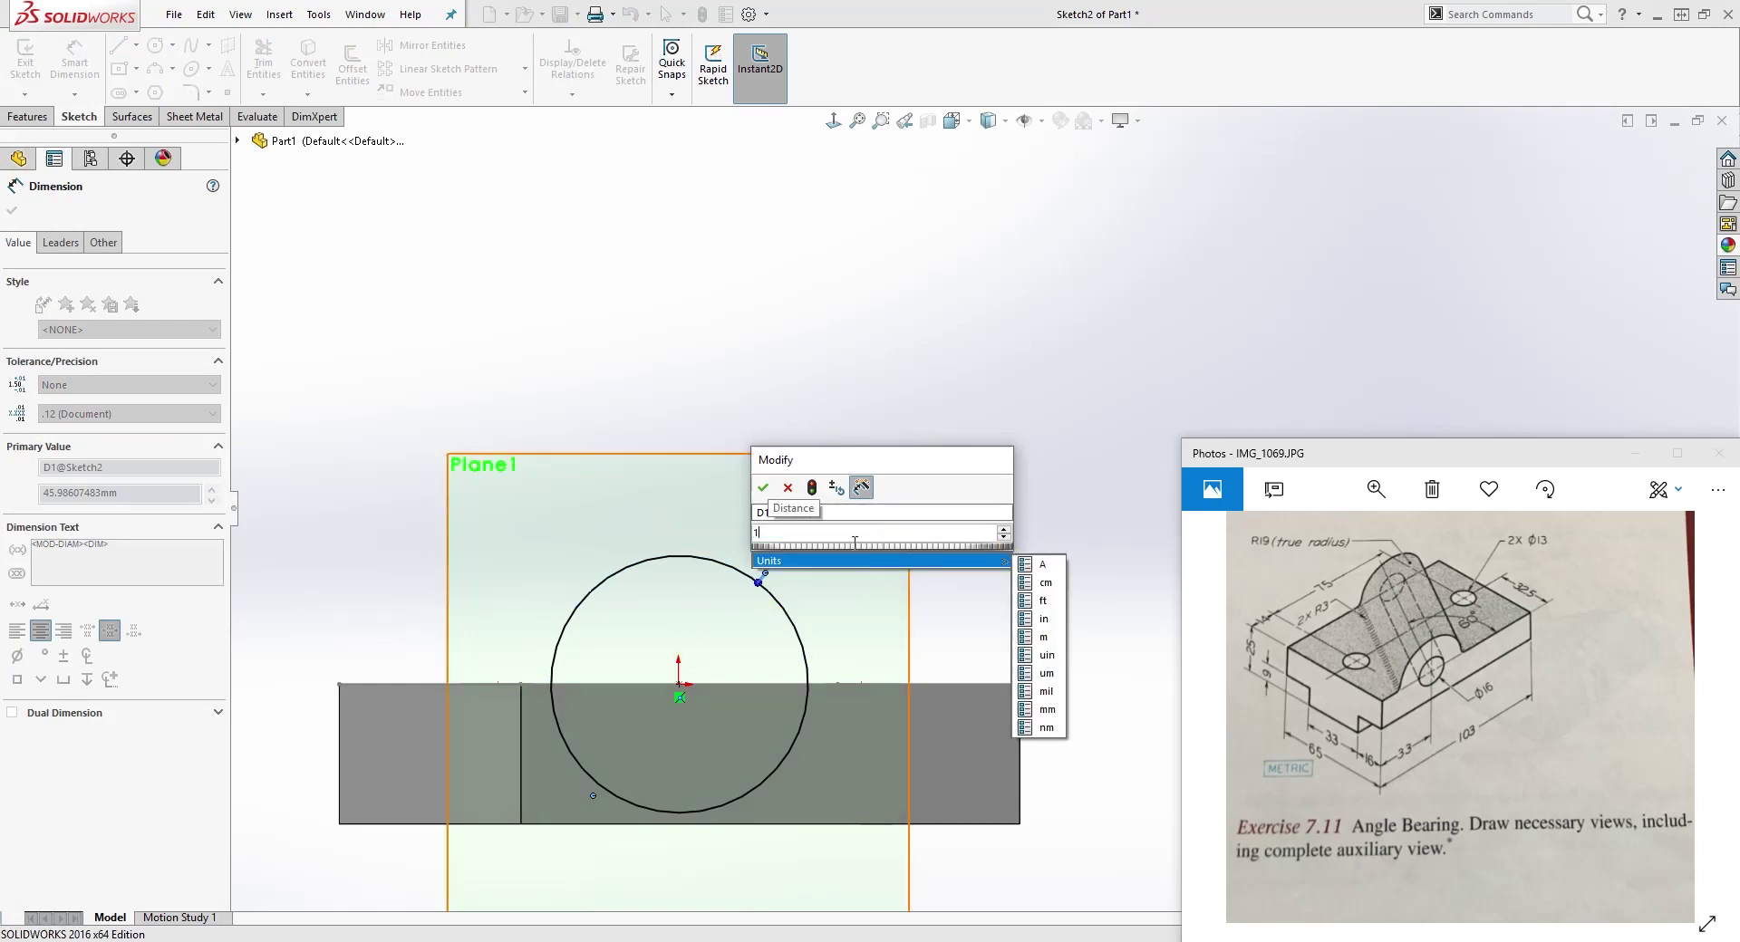
text(9)
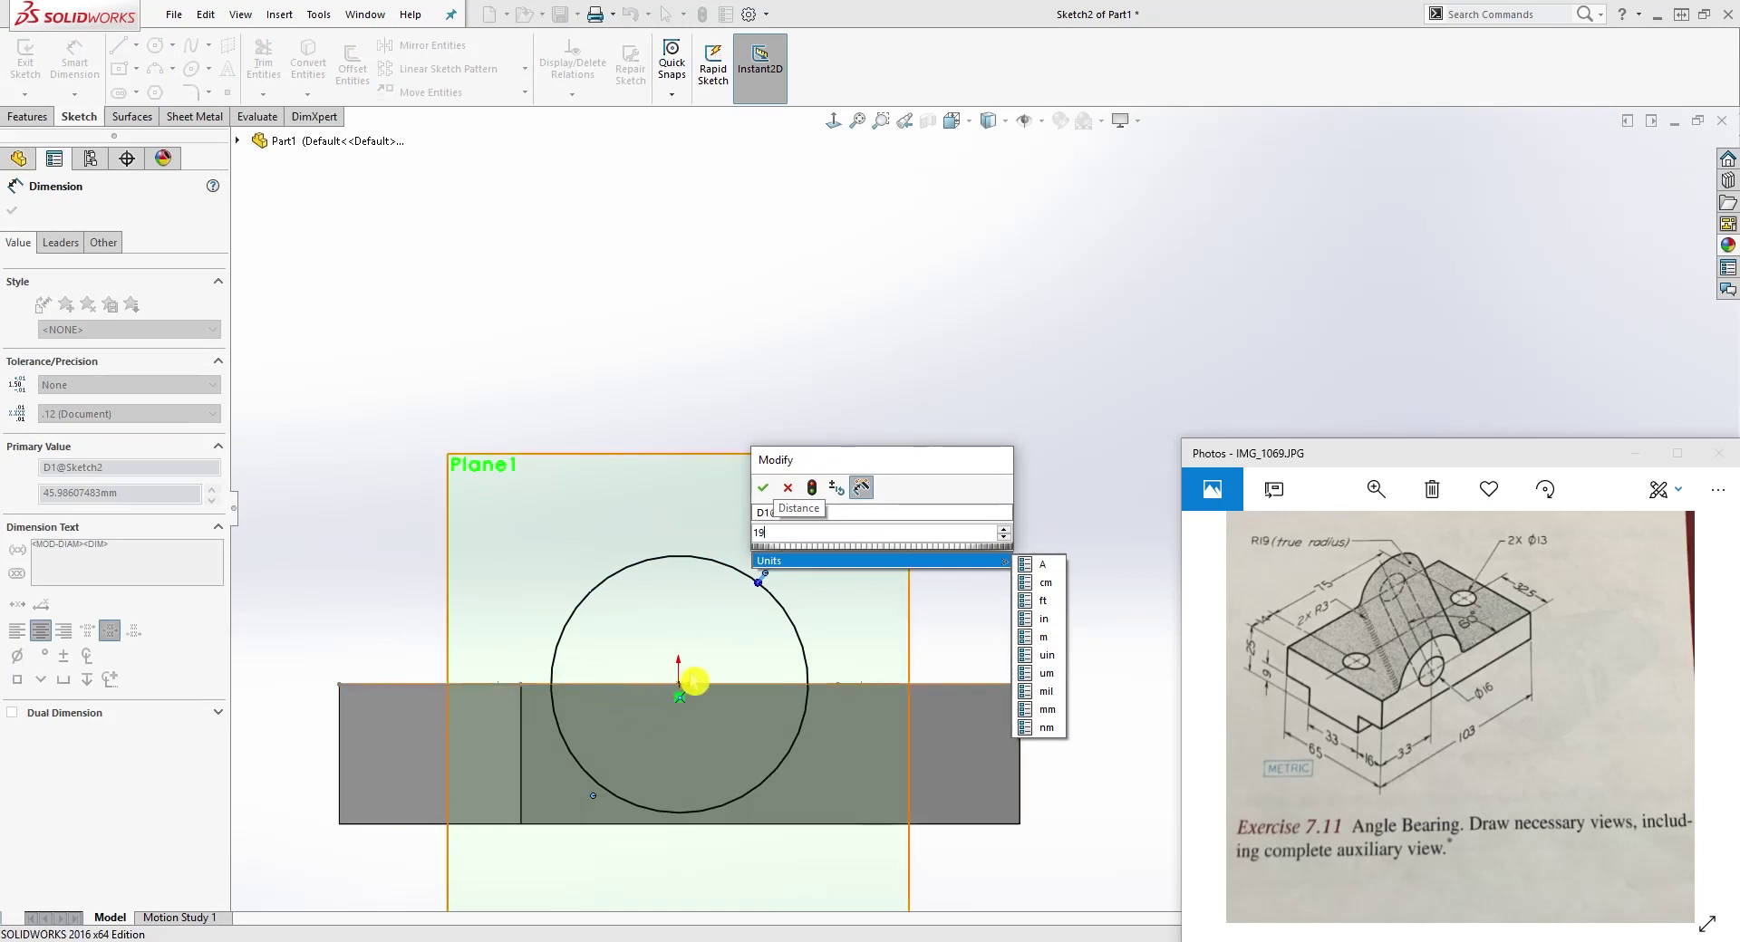
click(938, 587)
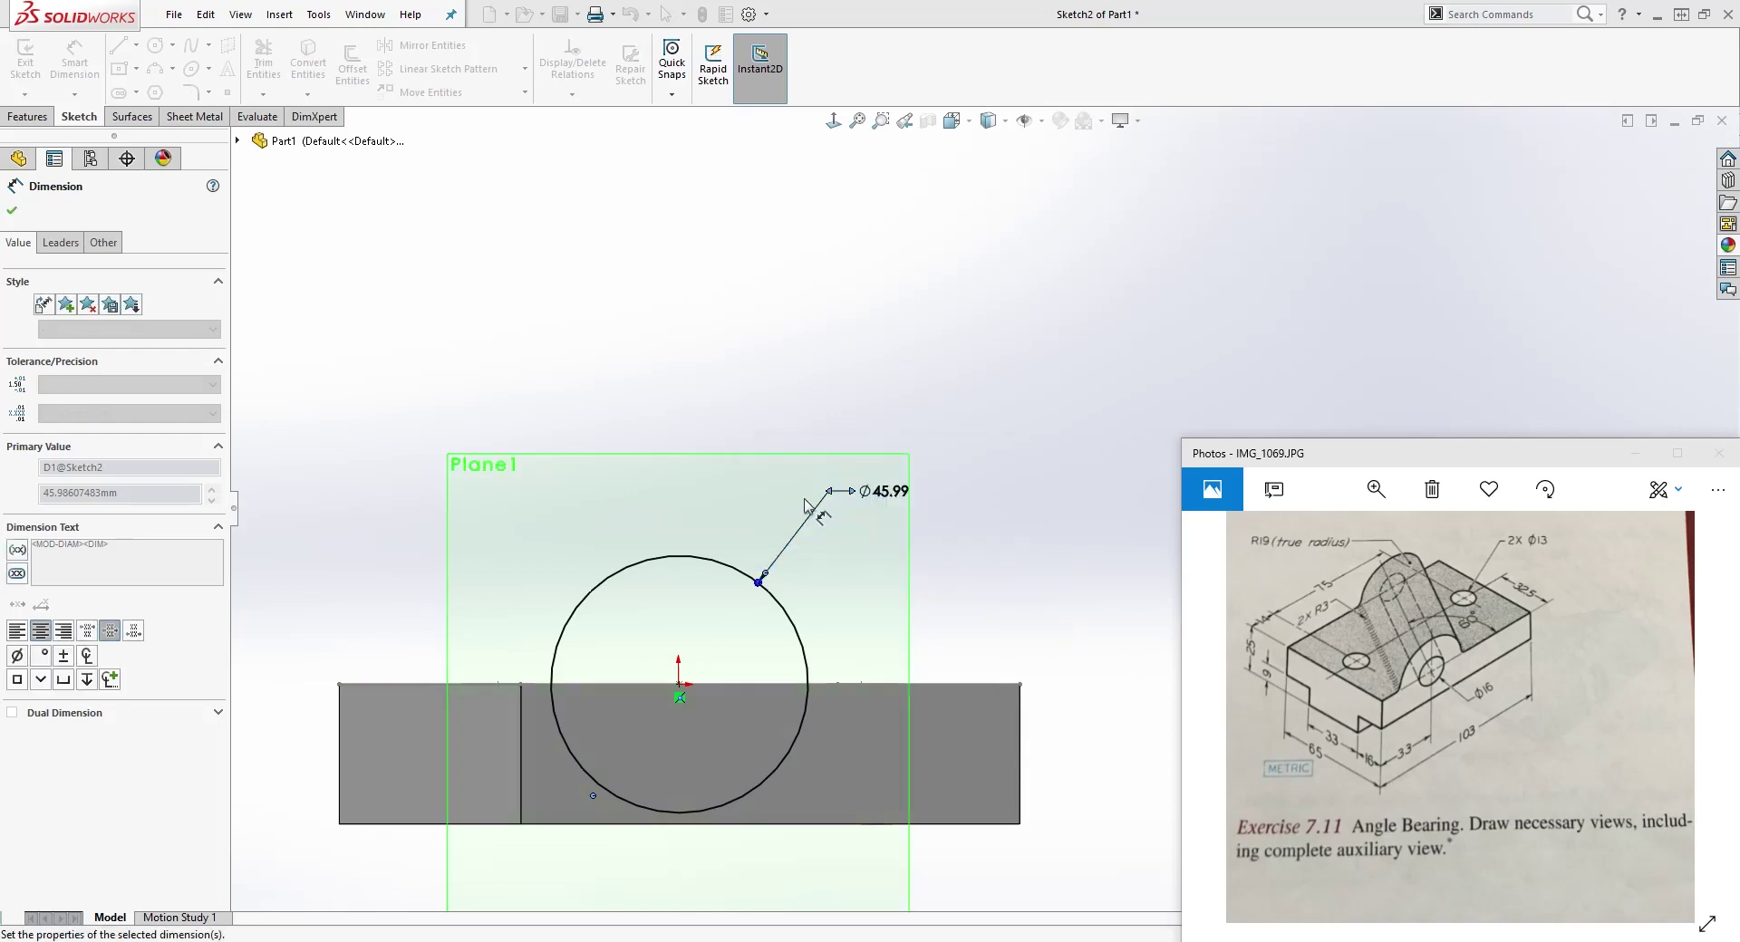
Step: Draw a horizontal line across the circle's full diameter along the block's top face
key(l)
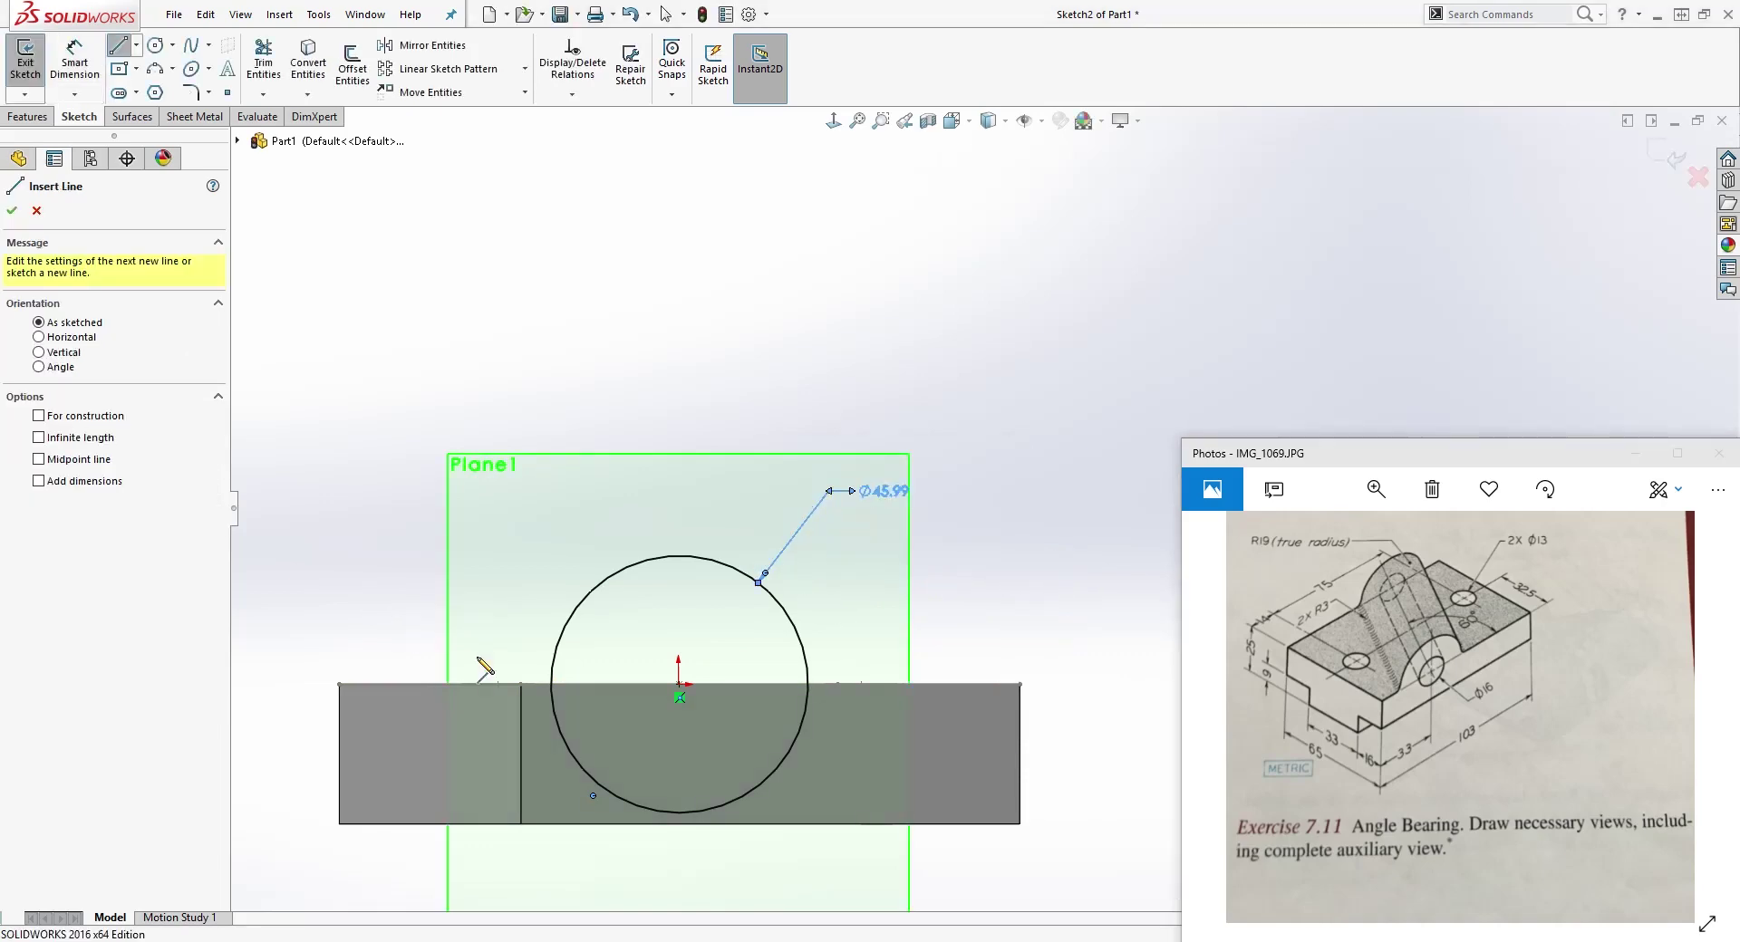
click(551, 685)
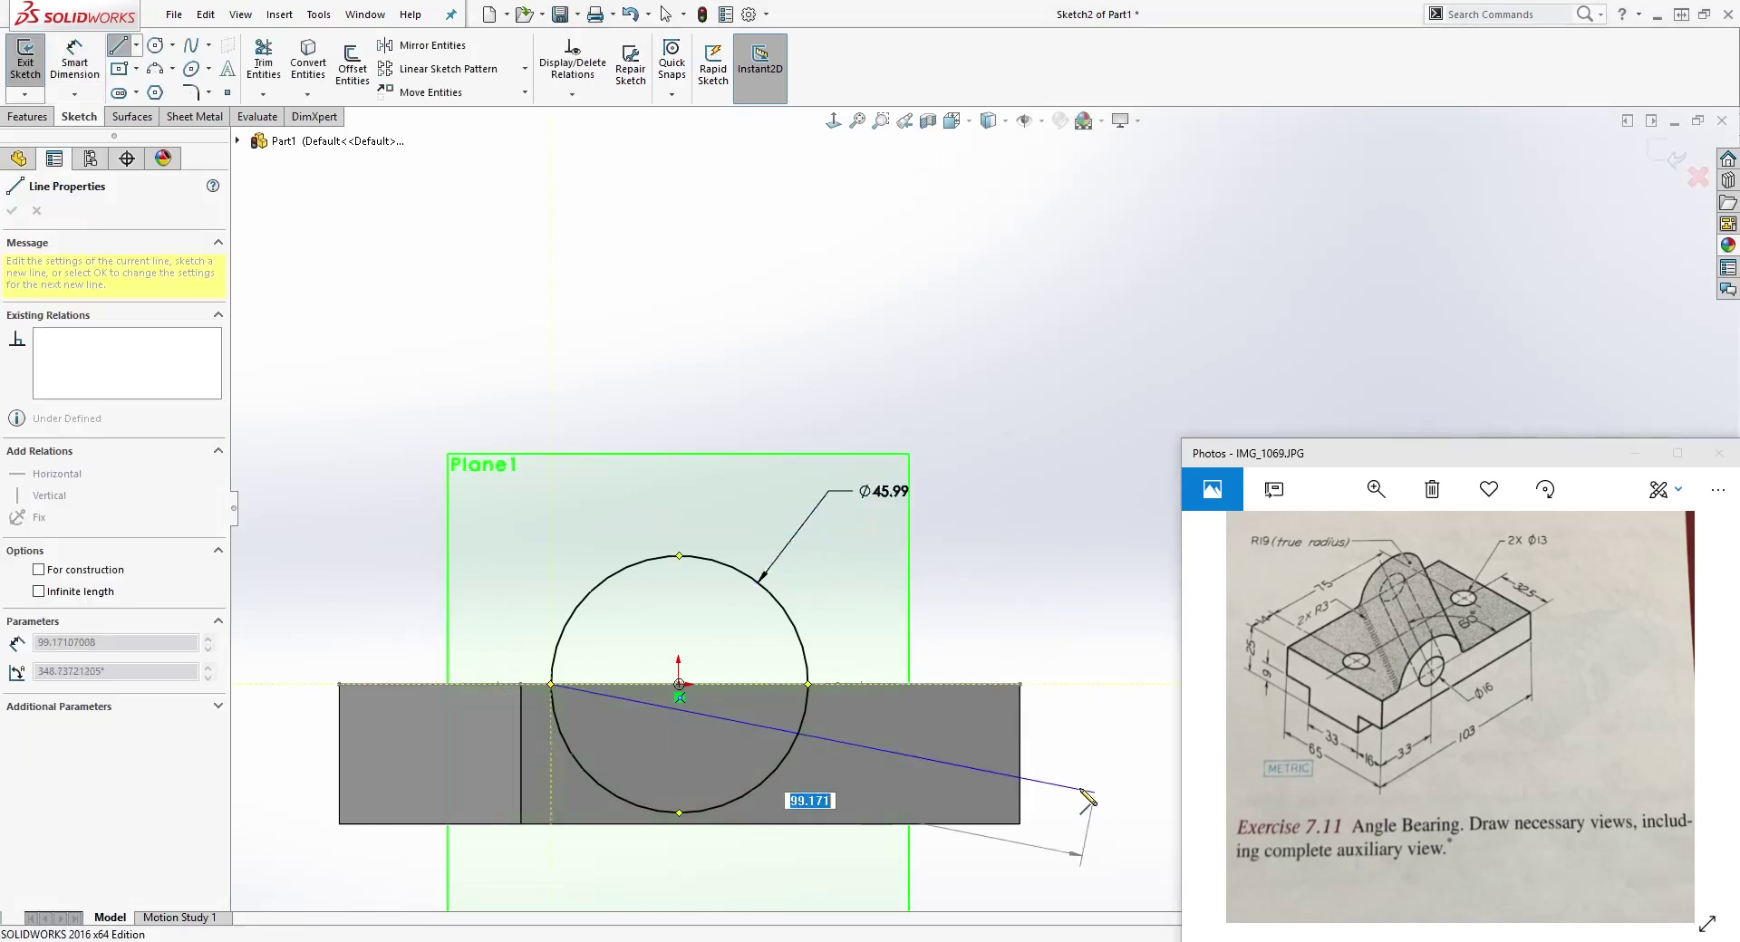
click(807, 685)
key(Escape)
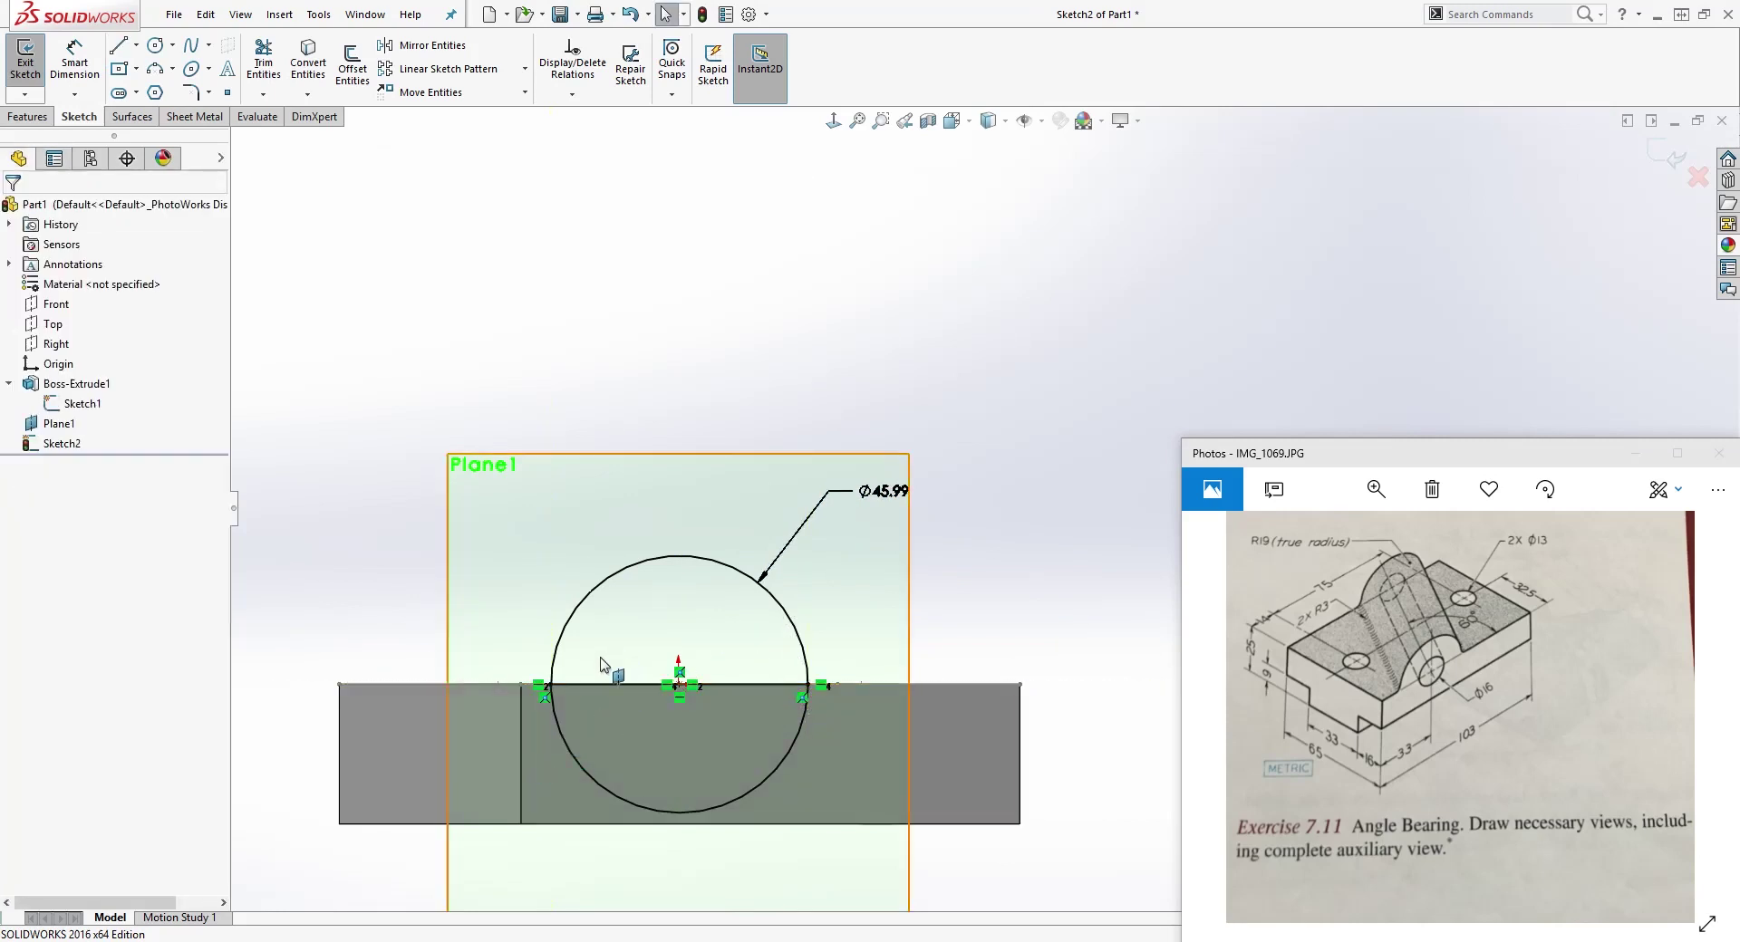
Step: Trim away the lower half of the circle, below the diameter line
click(264, 59)
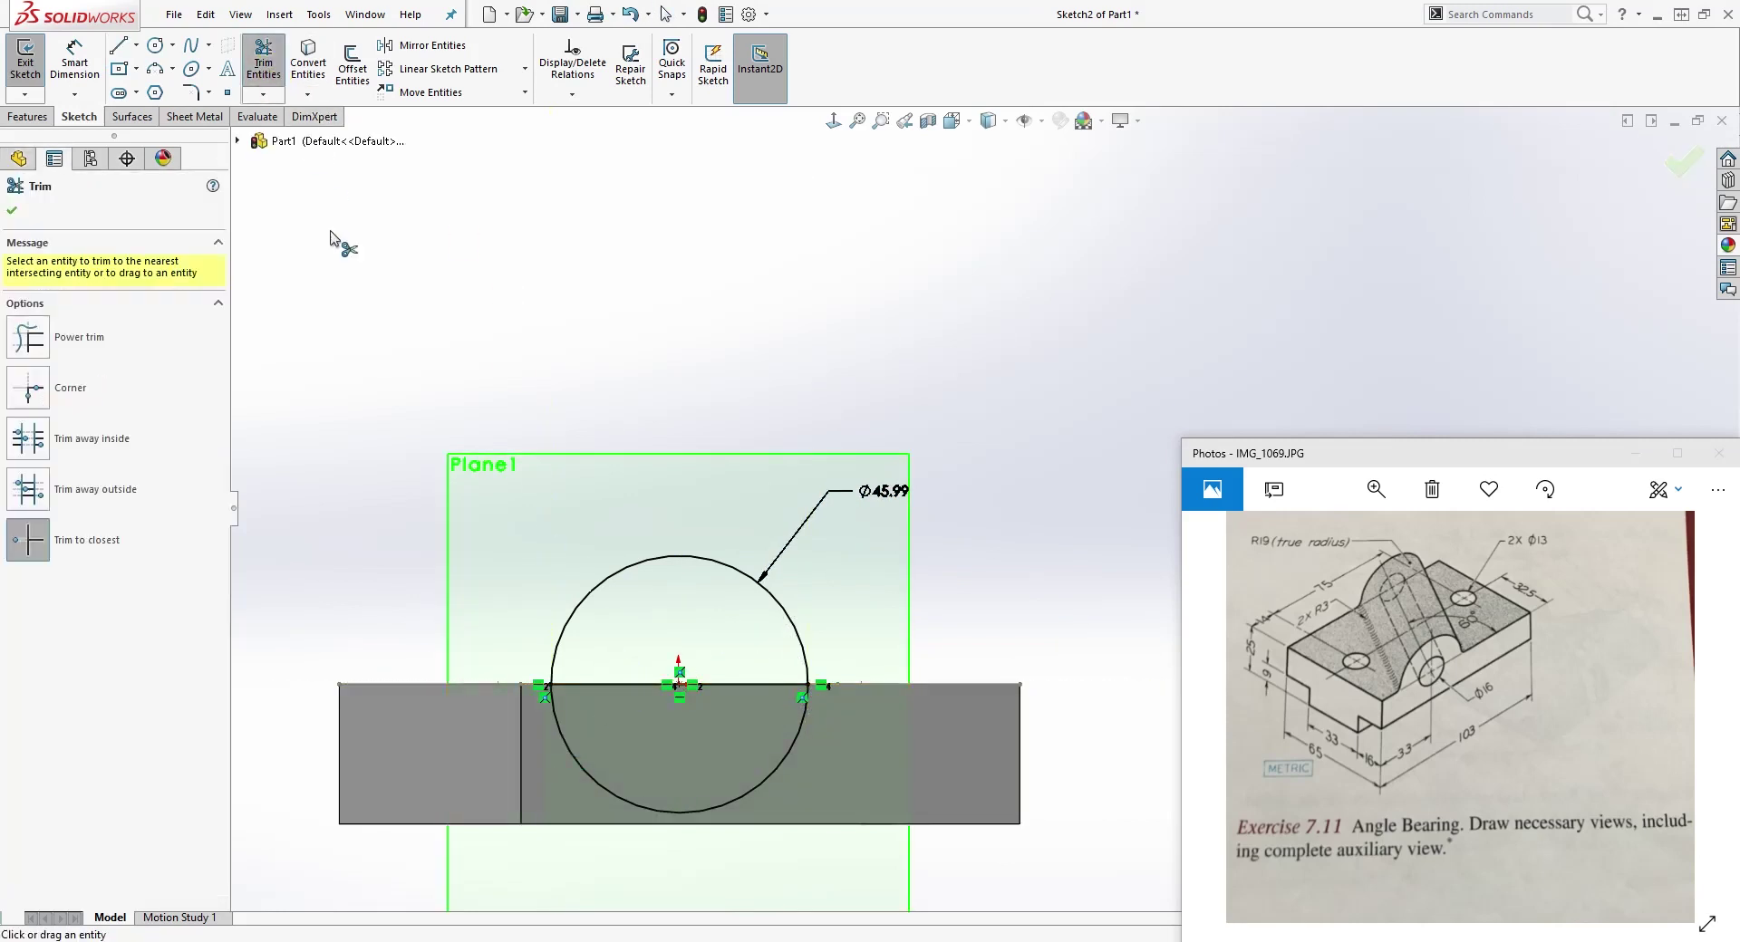
click(609, 790)
key(Escape)
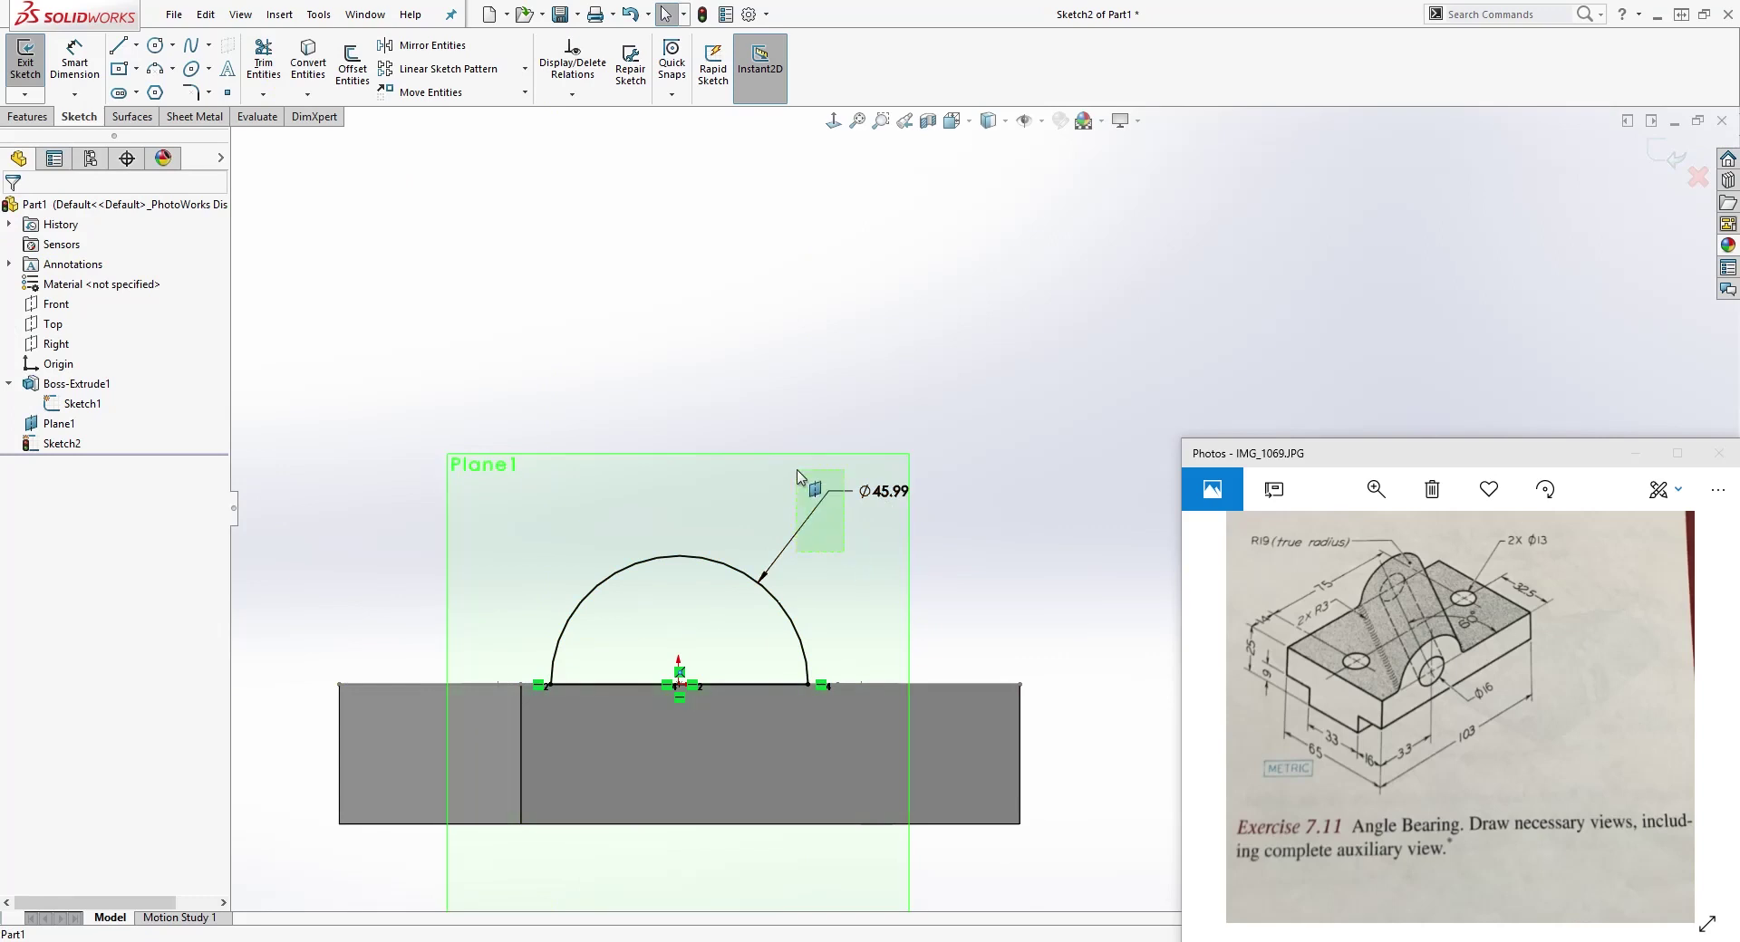
Step: Replace the diameter dimension with a radius dimension of 19 mm on the remaining arc
click(800, 480)
key(Delete)
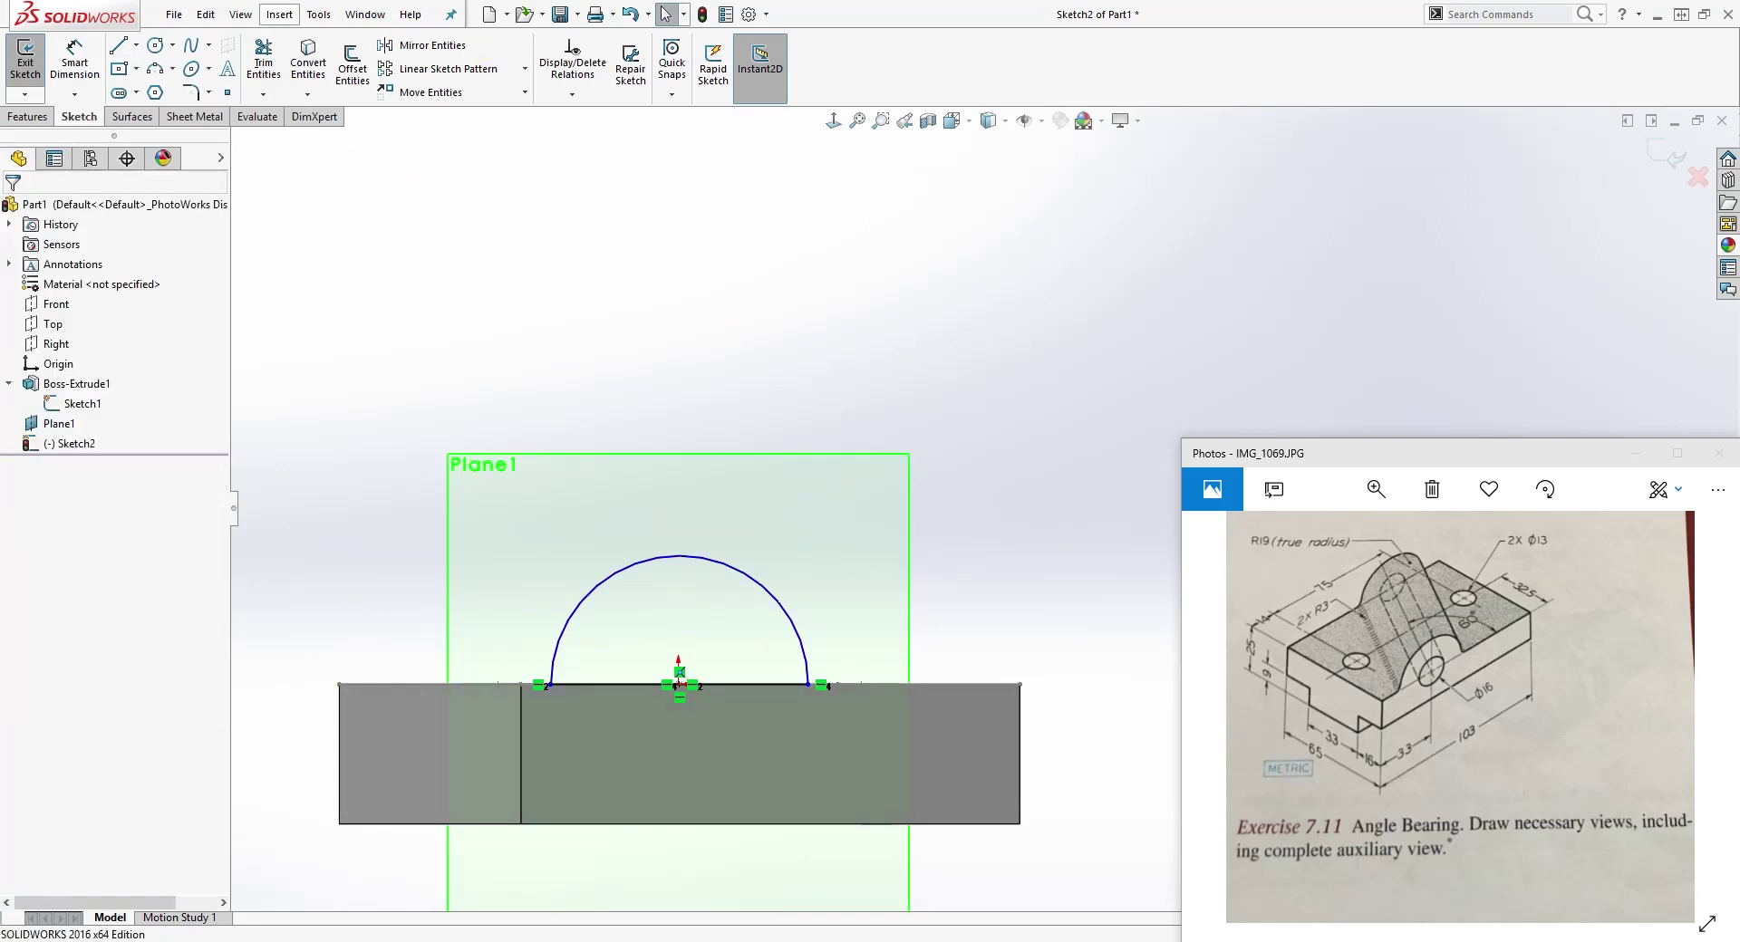
click(75, 61)
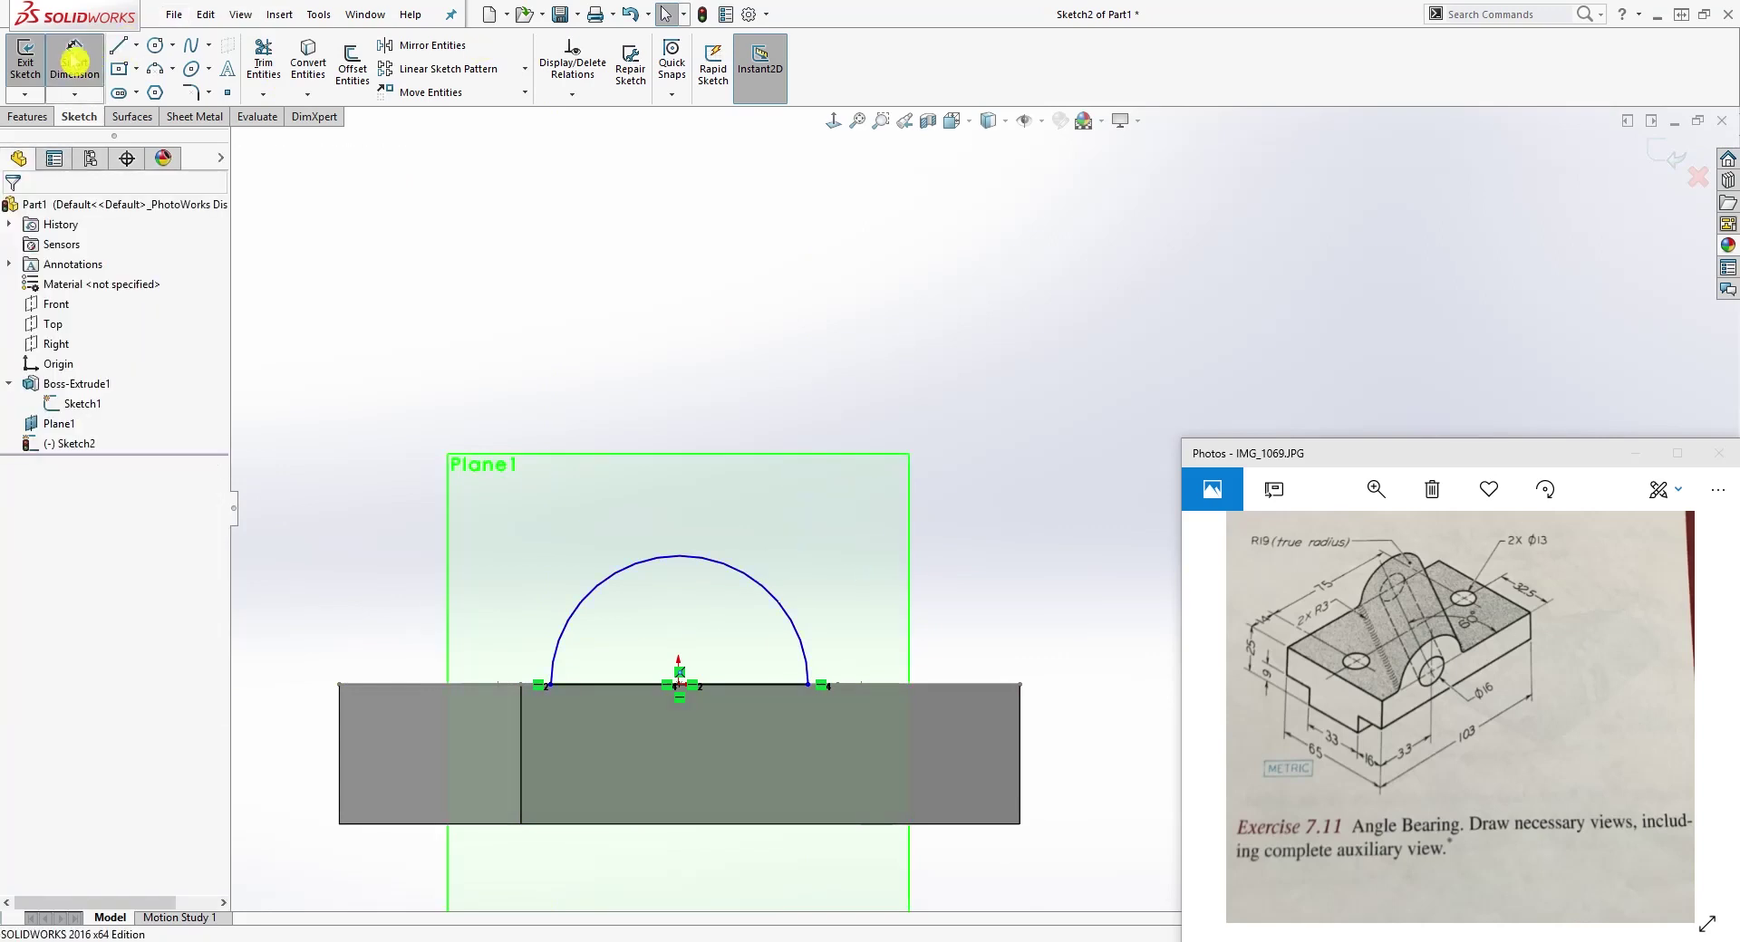
click(757, 576)
click(864, 510)
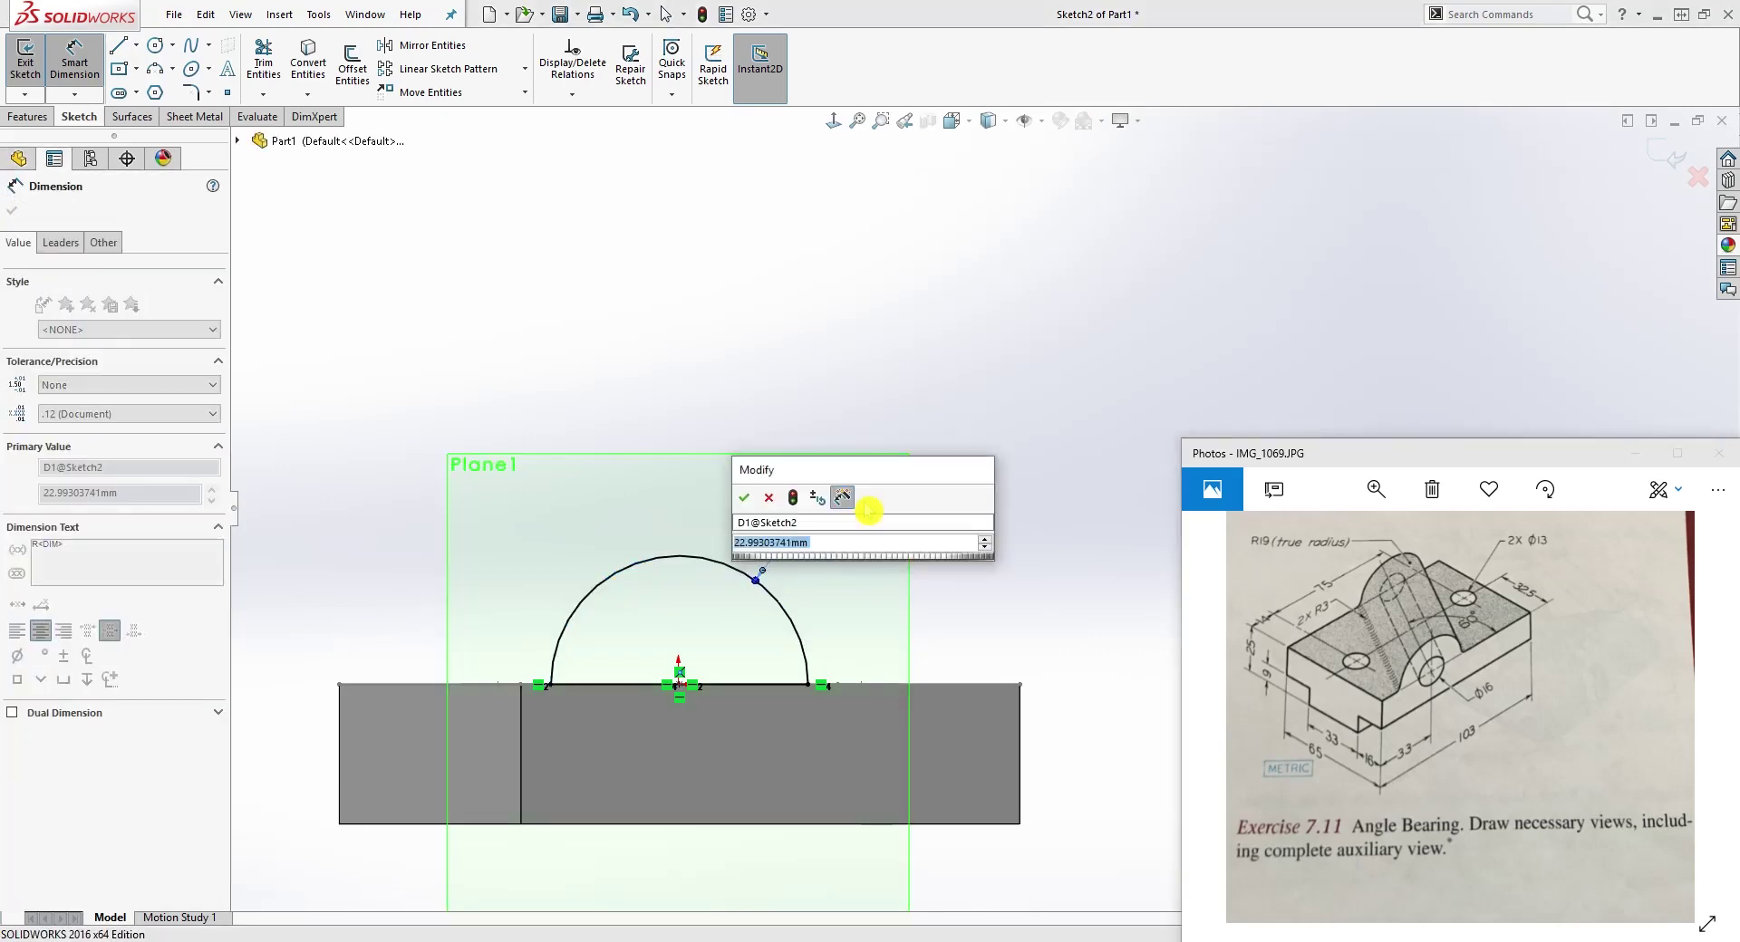
text(19)
key(Return)
key(Escape)
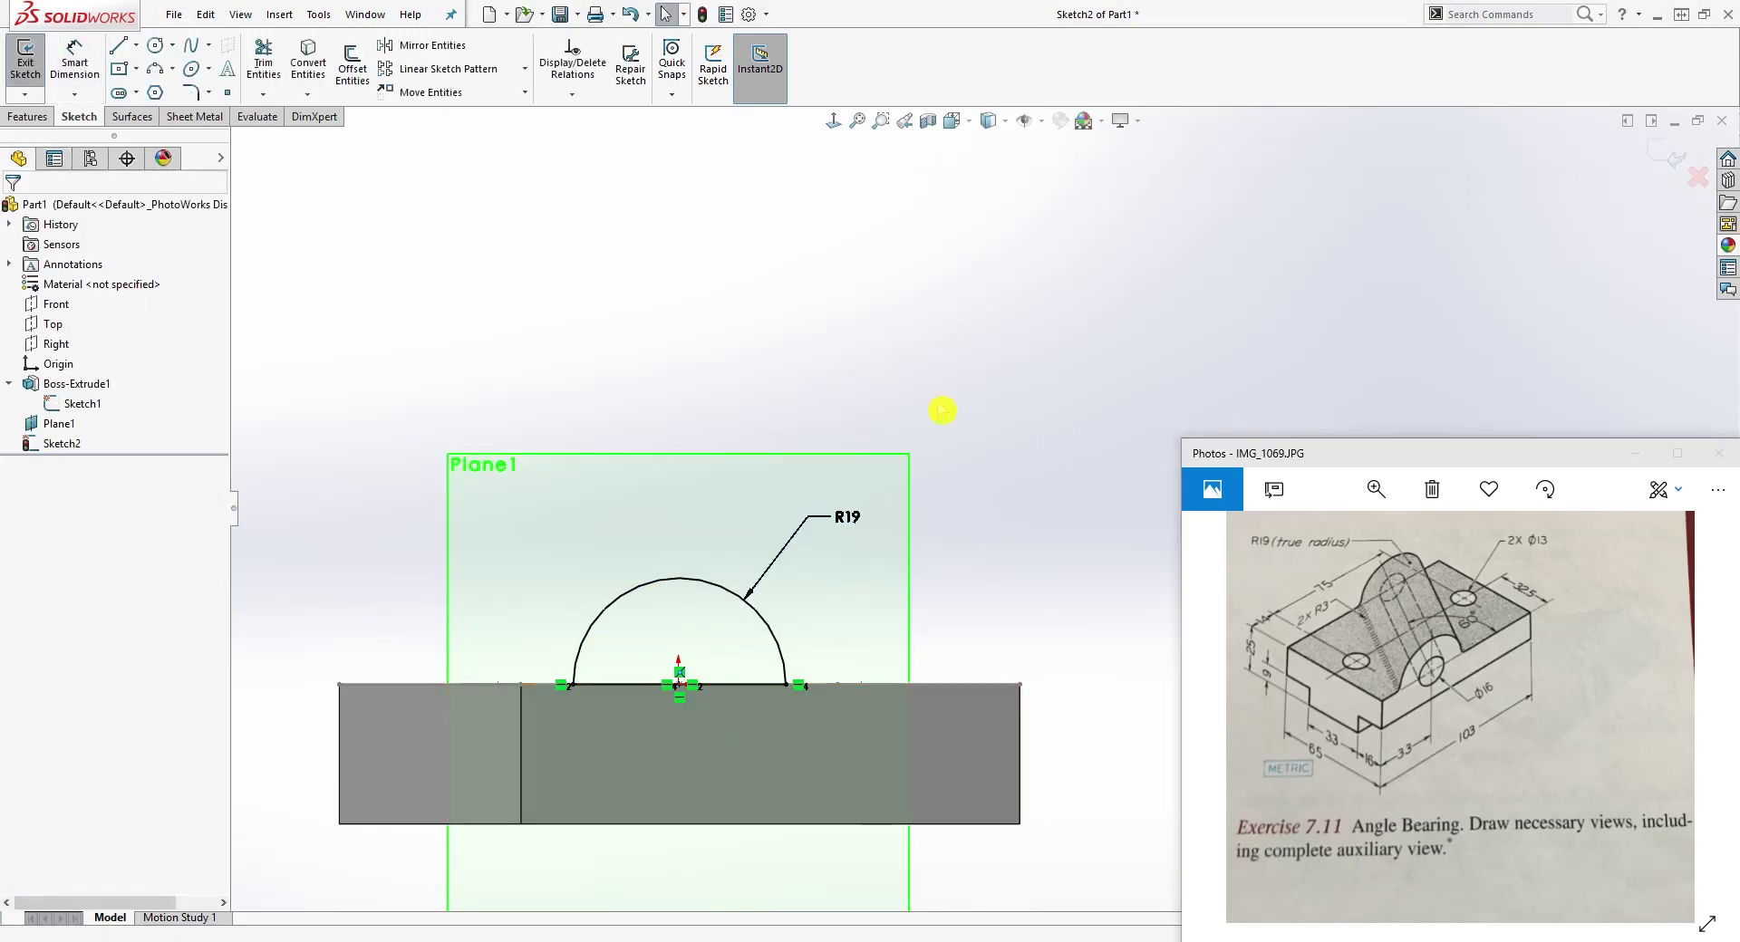
Step: Examine the semicircular profile's position relative to the base block, both normal to its plane and from oblique angles
middle_drag(1010, 509, 977, 569)
mouse_move(965, 677)
middle_down()
mouse_move(819, 653)
mouse_move(955, 567)
mouse_move(797, 284)
middle_up()
click(833, 121)
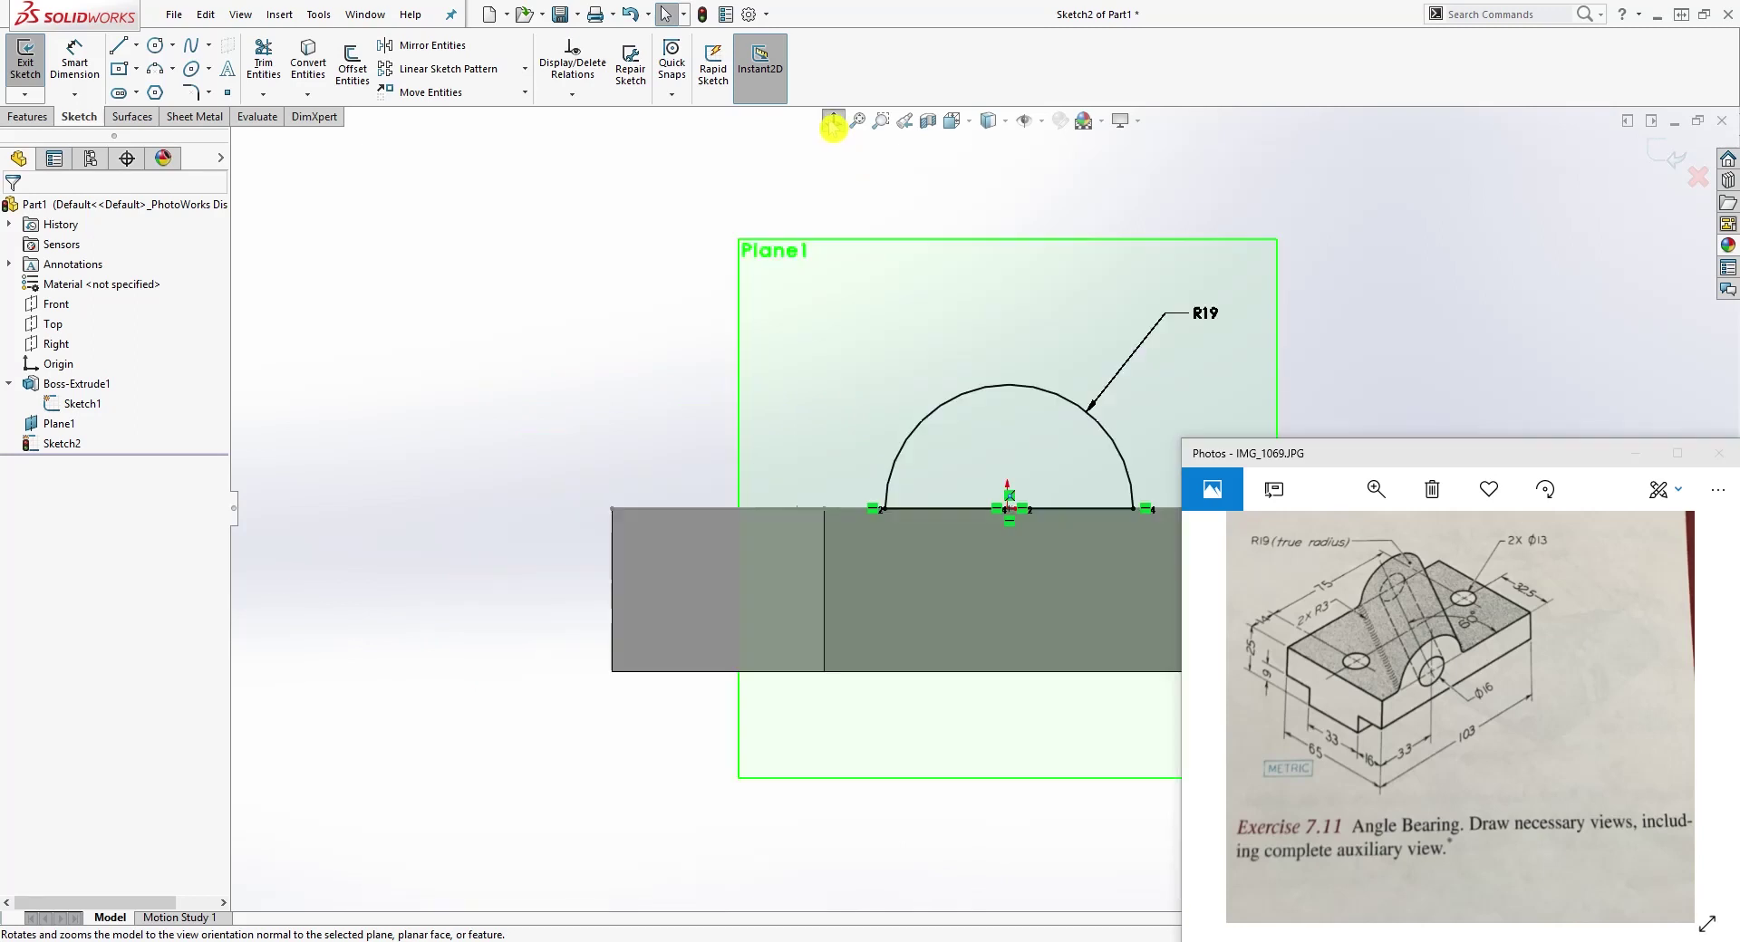
scroll(1314, 287, down, 3)
scroll(968, 569, up, 3)
middle_drag(967, 569, 886, 194)
click(832, 120)
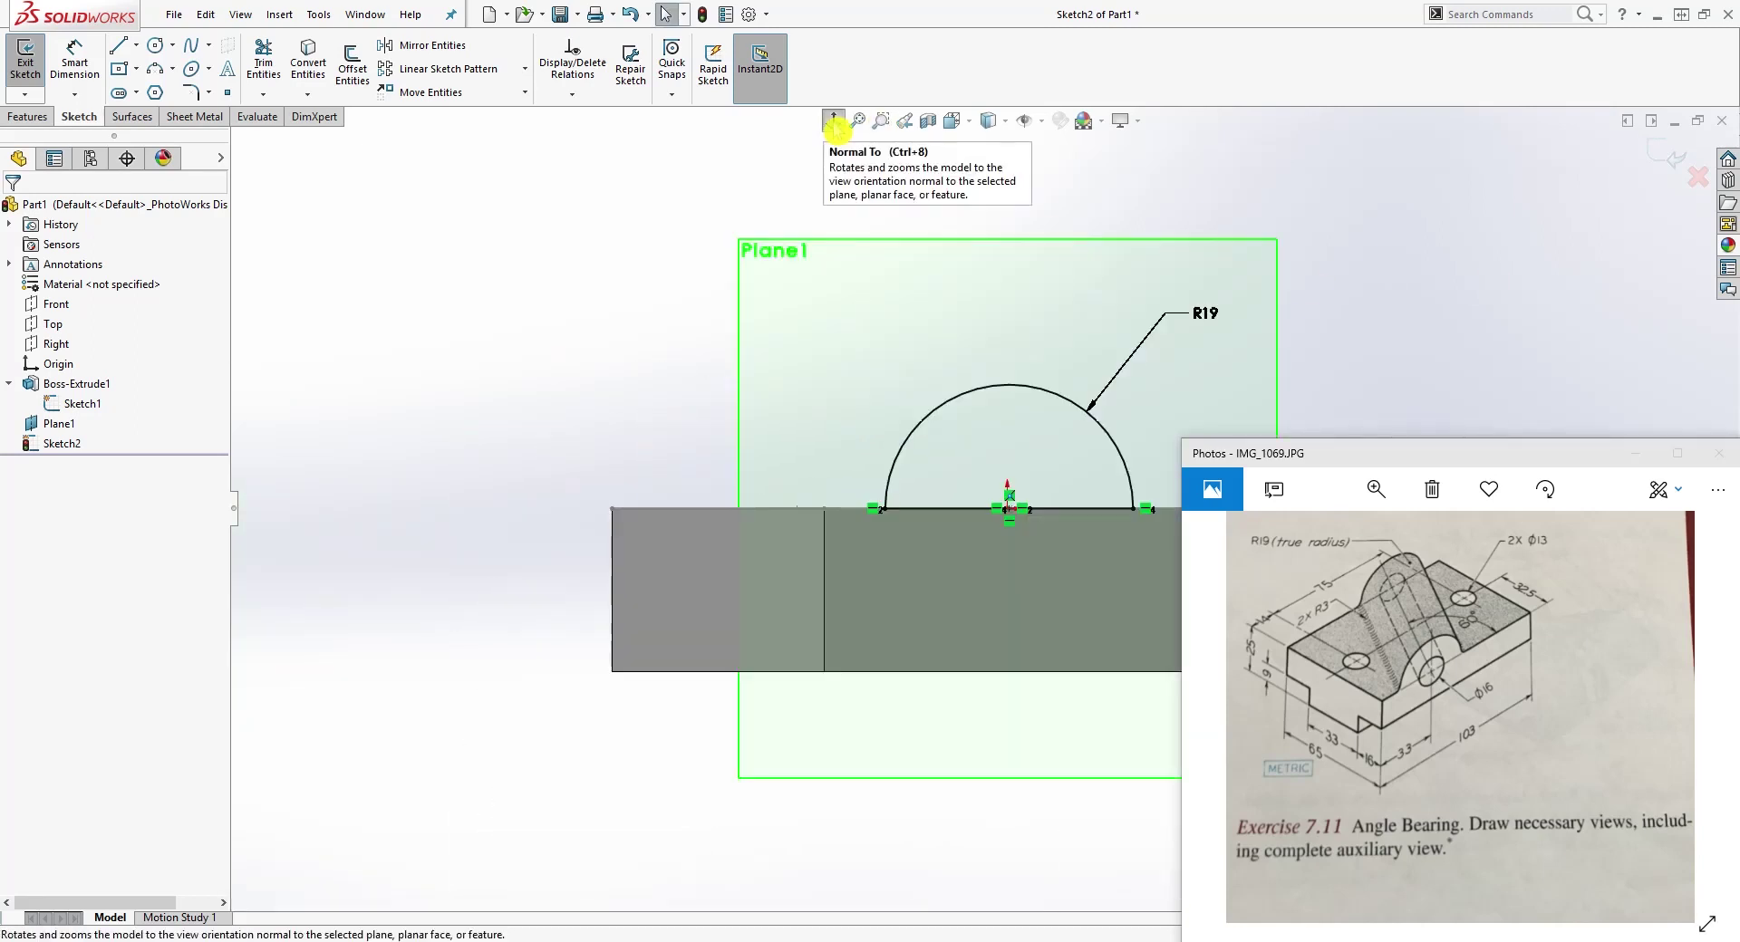
click(833, 121)
scroll(1402, 337, down, 3)
scroll(1402, 337, down, 3)
middle_drag(1401, 337, 1258, 371)
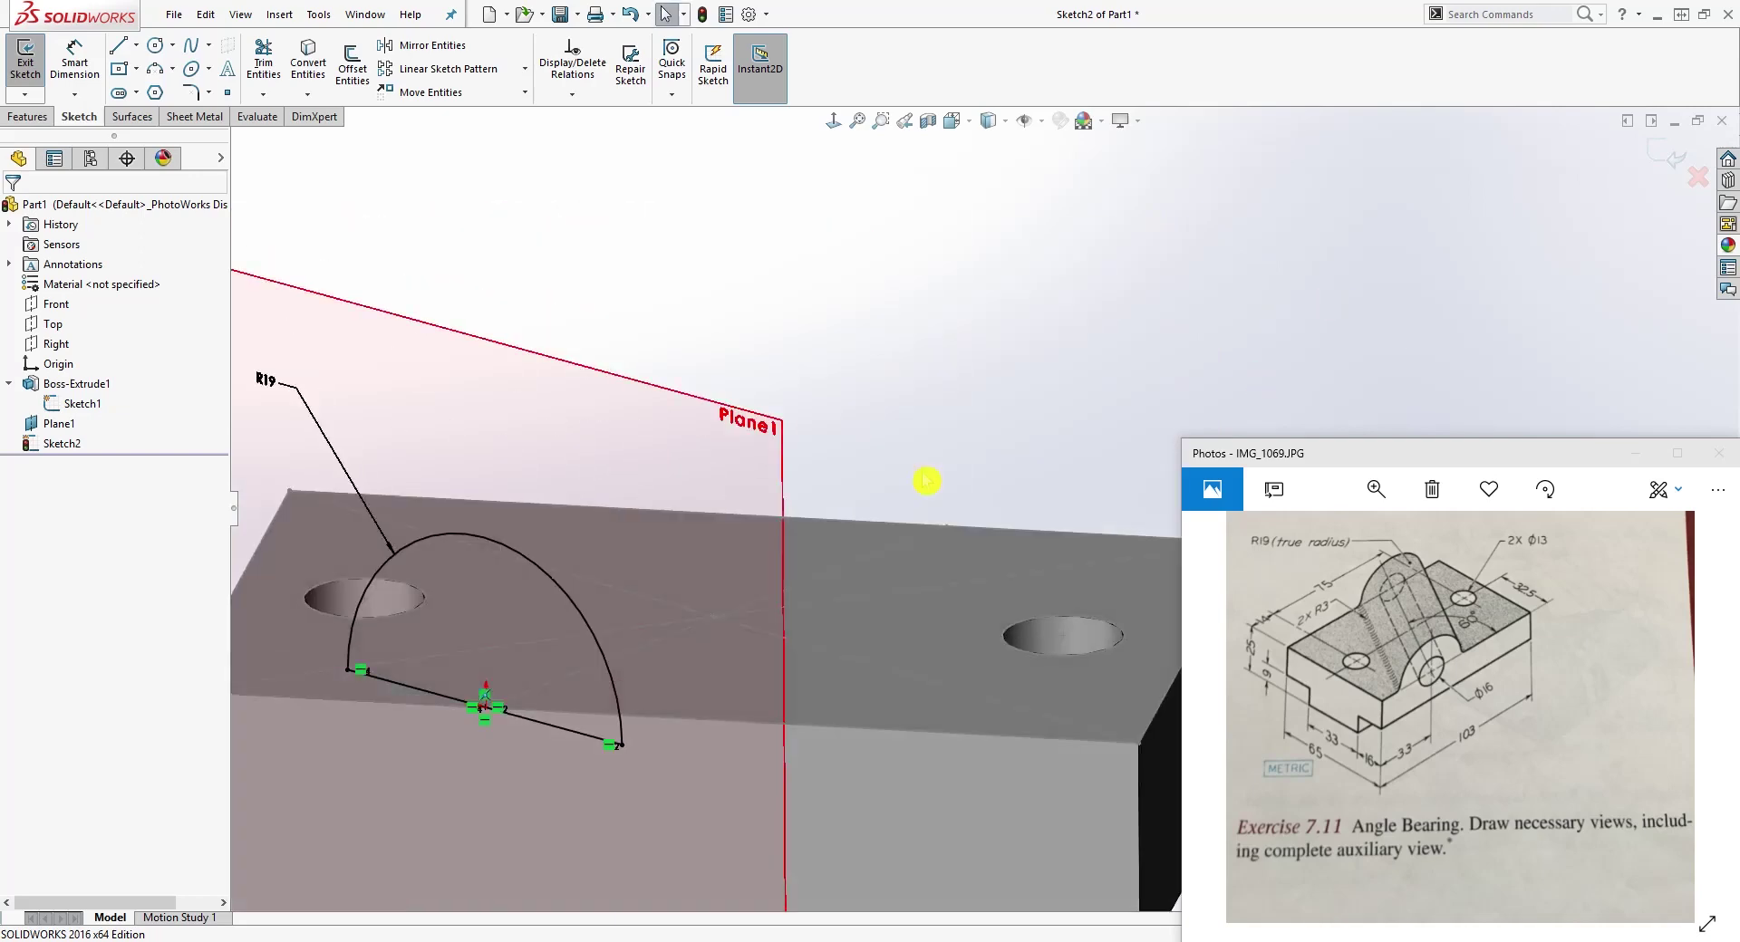
scroll(932, 477, up, 3)
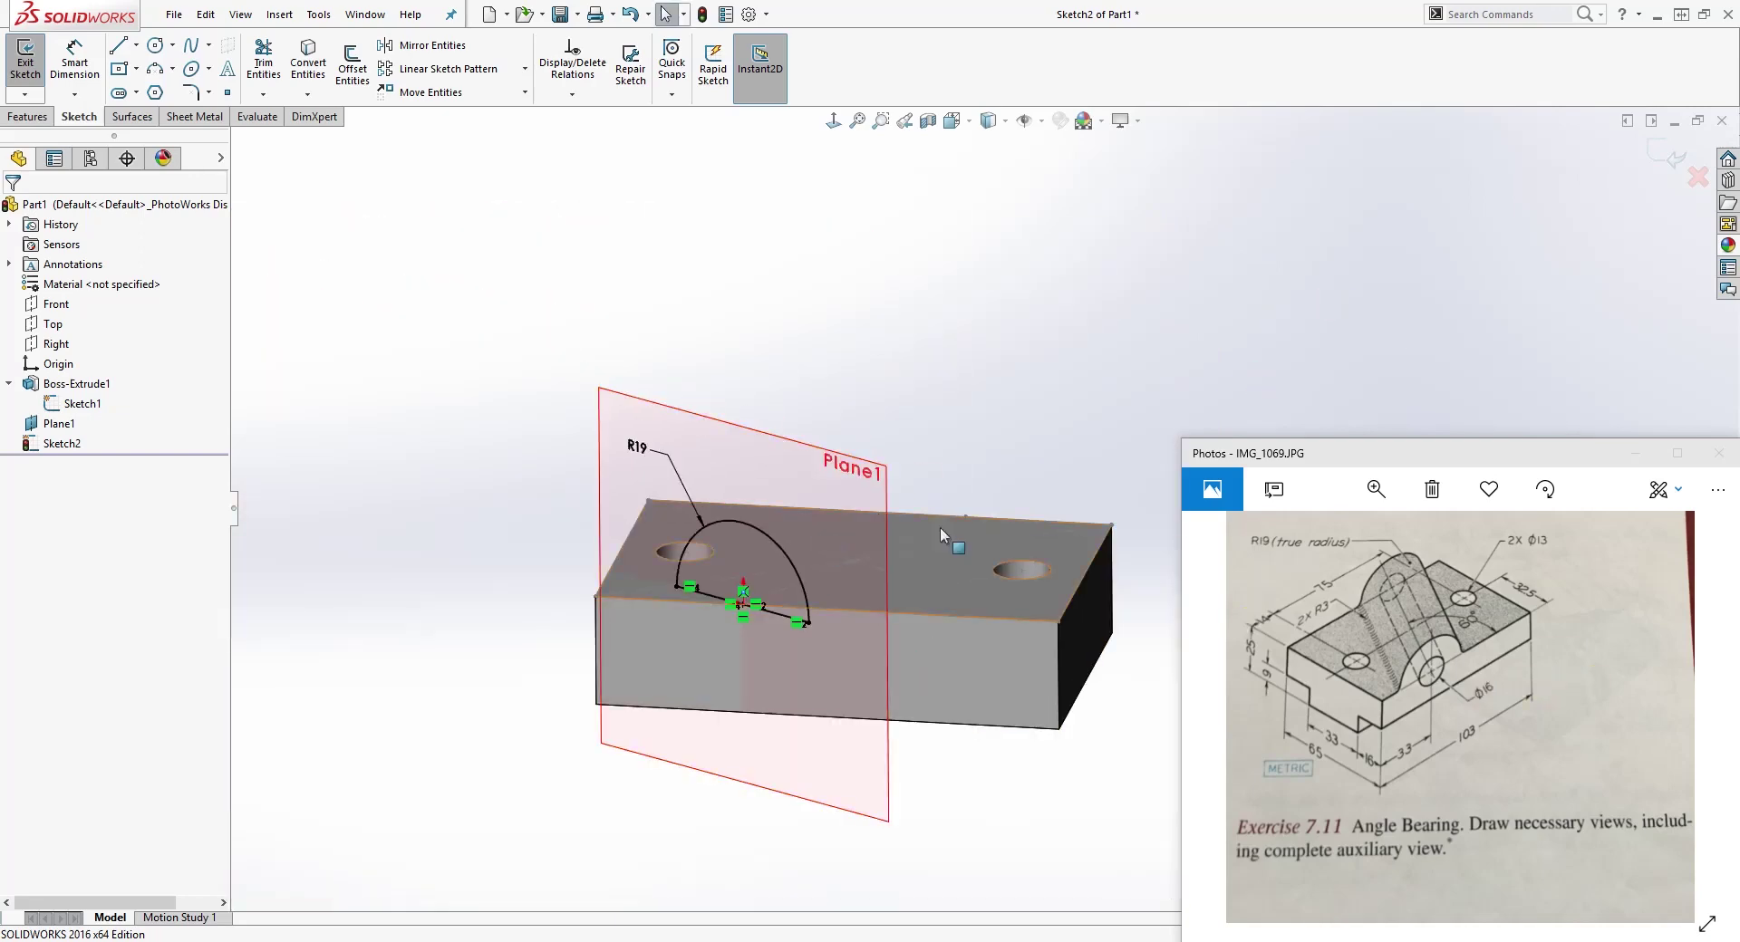
Step: Extrude the R19 semicircle as a boss with Through All in both directions, merged with the base block
click(27, 116)
click(34, 63)
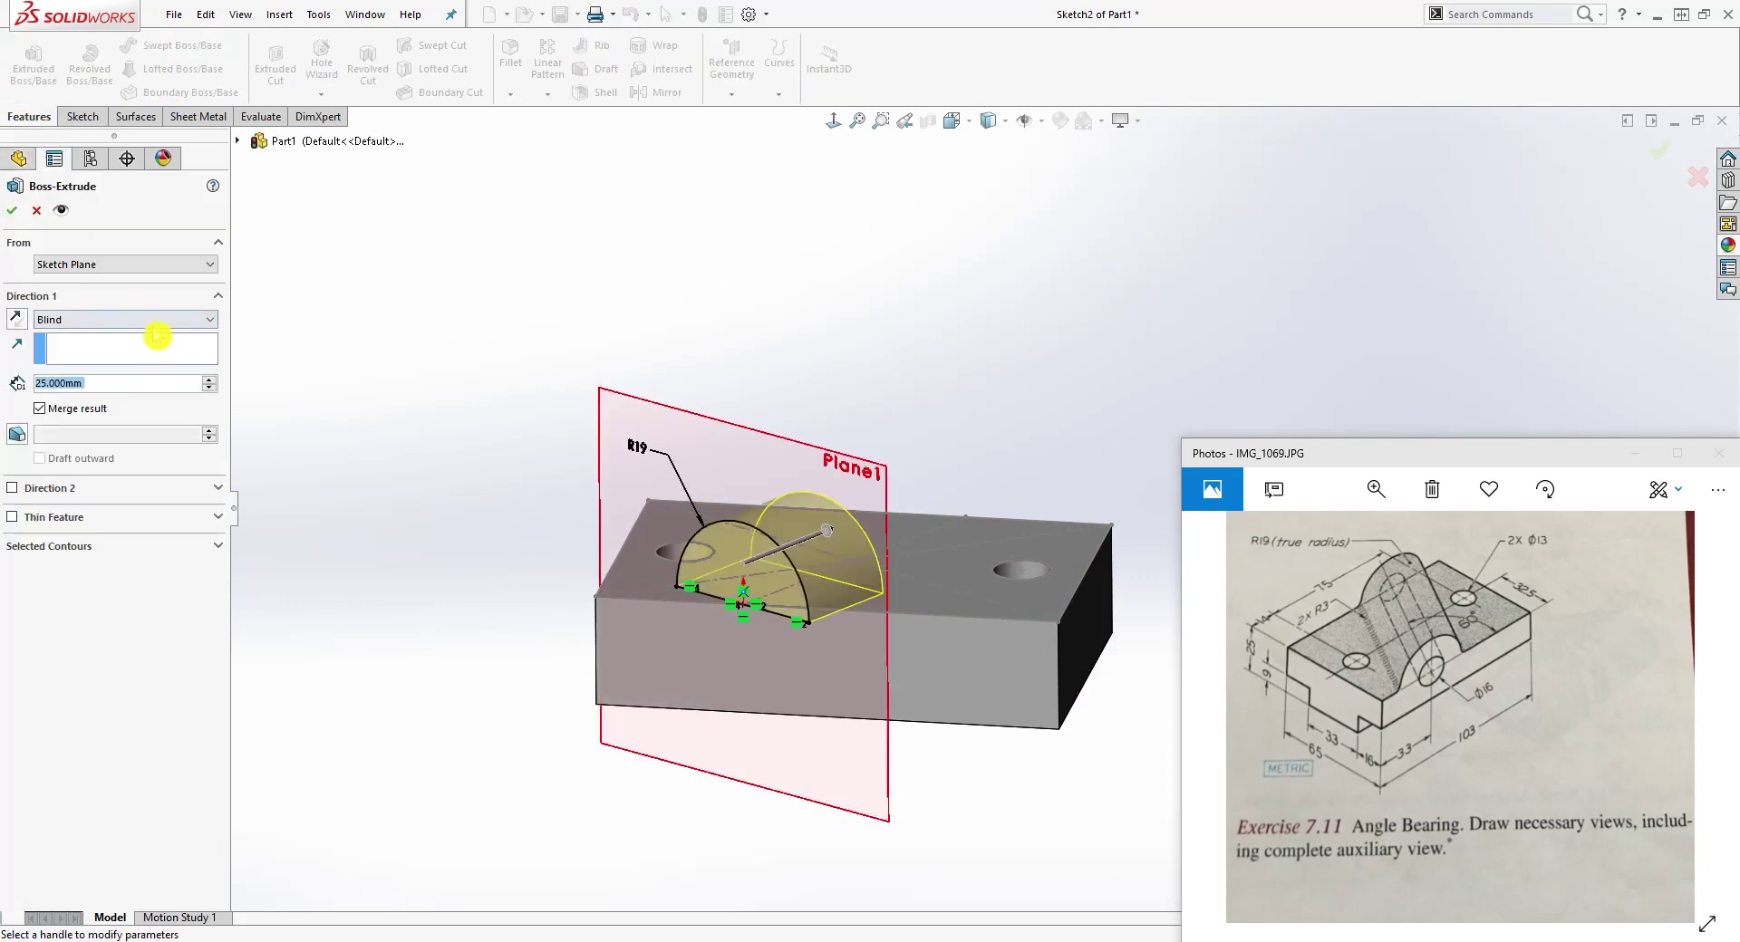
click(157, 321)
click(151, 357)
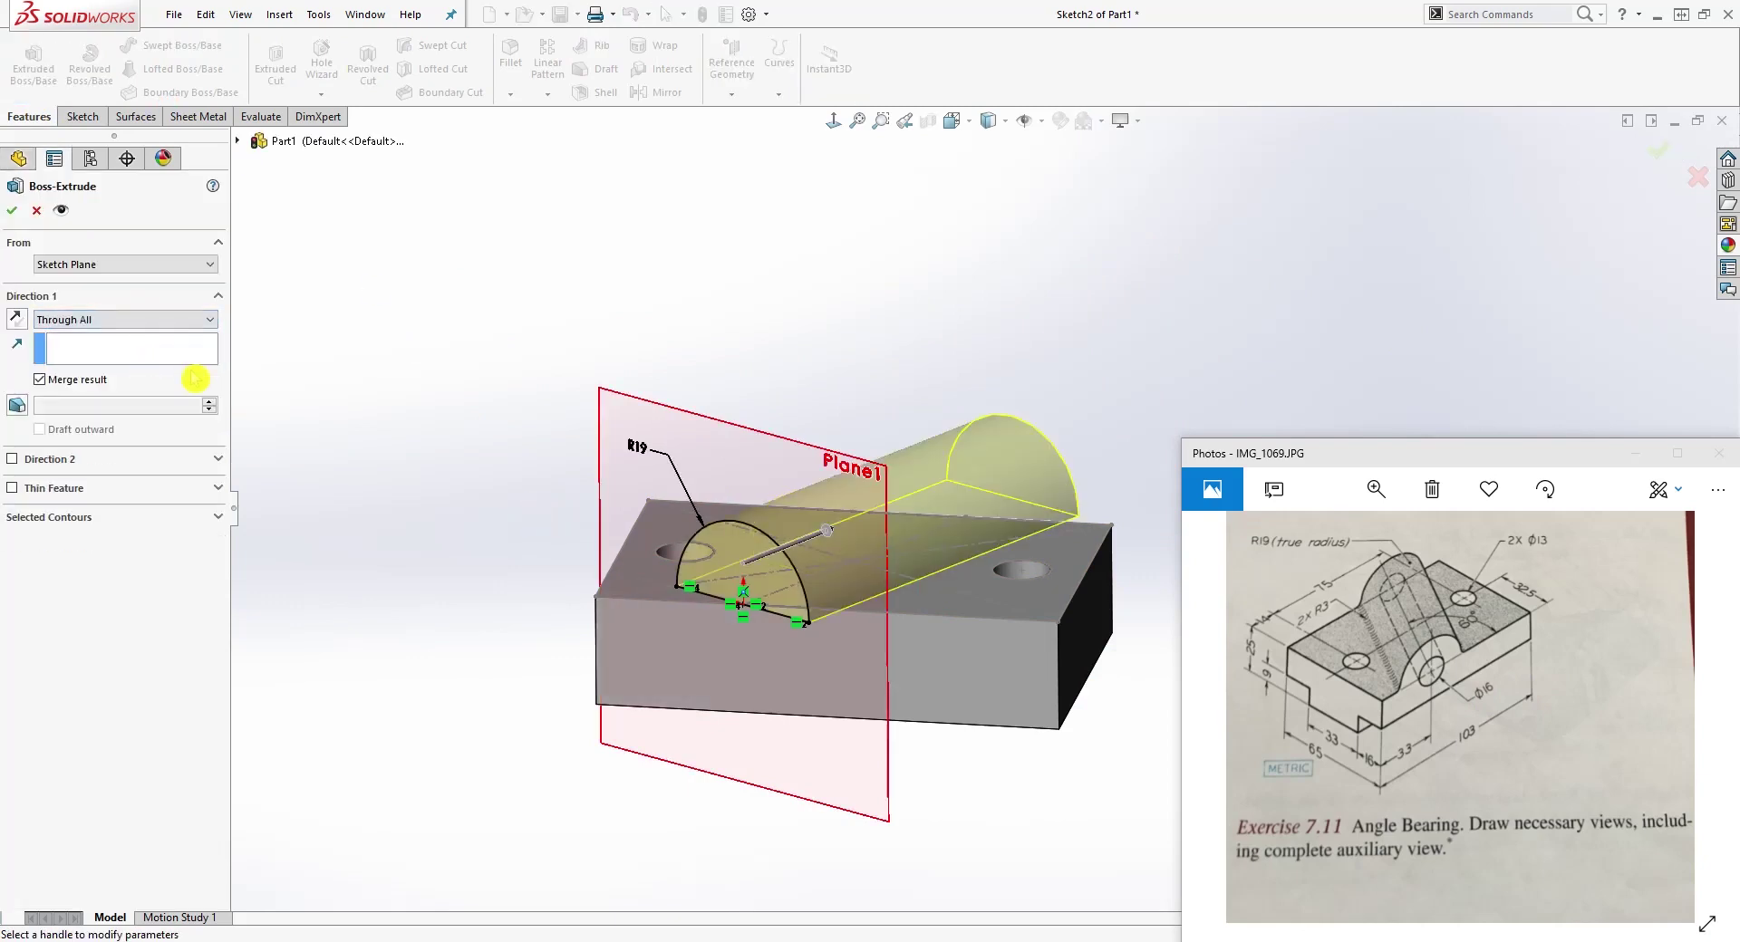
click(12, 459)
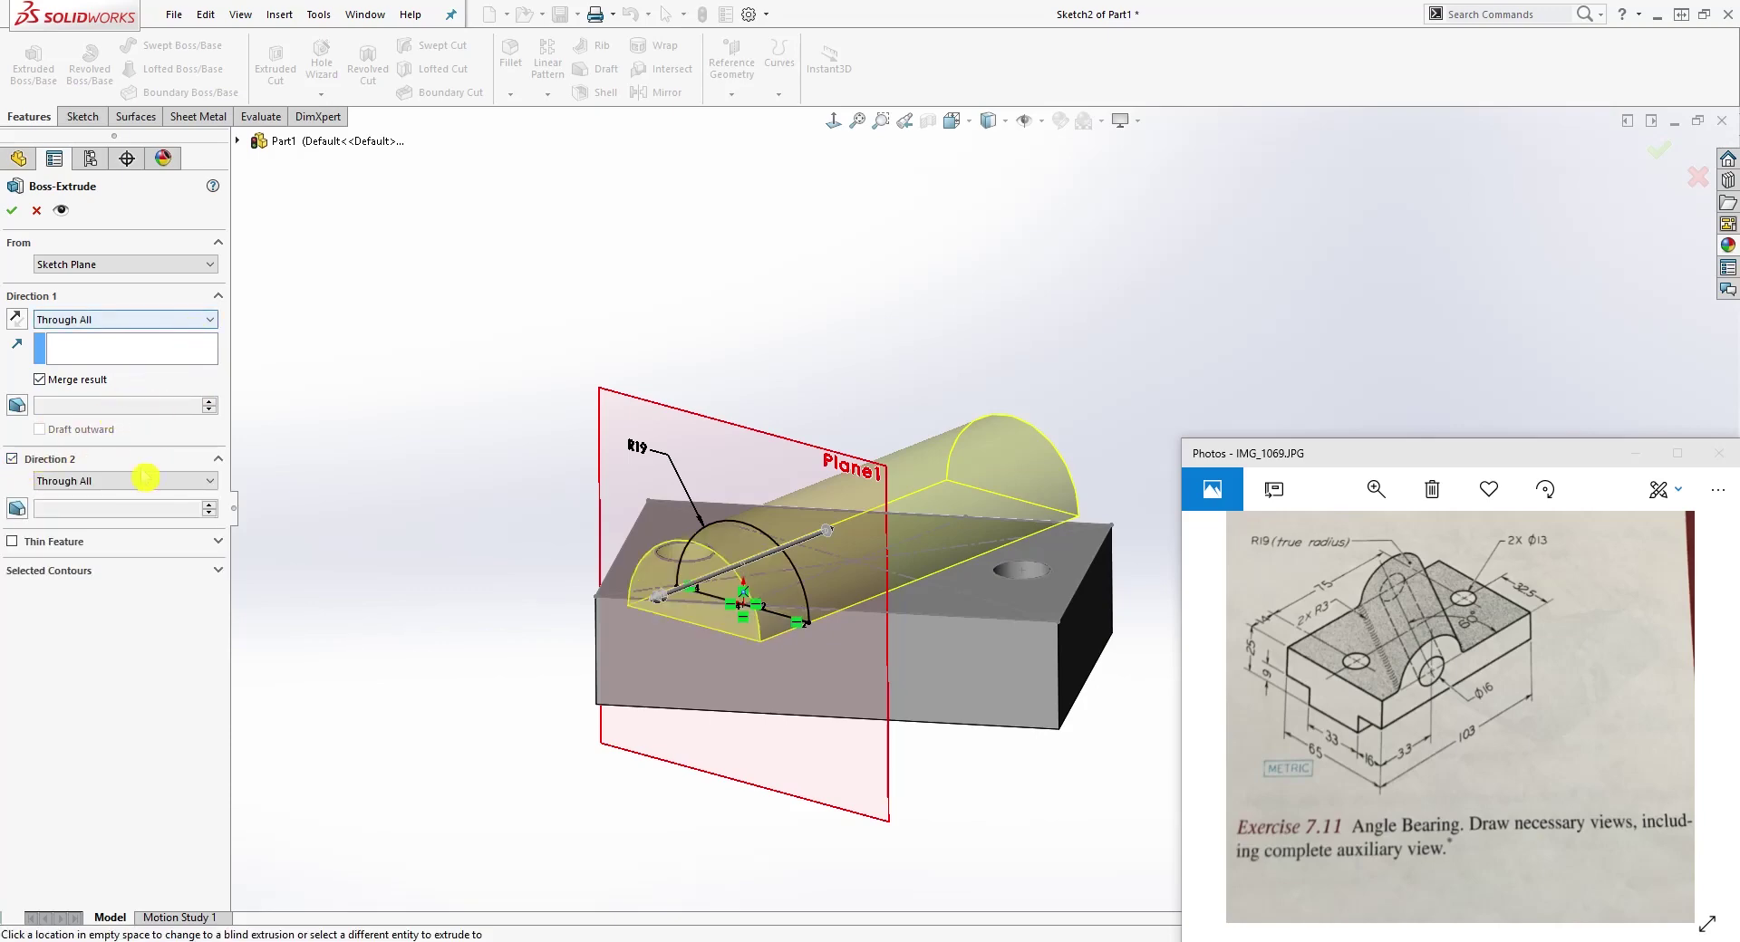
mouse_move(684, 730)
middle_down()
mouse_move(602, 797)
mouse_move(550, 725)
middle_up()
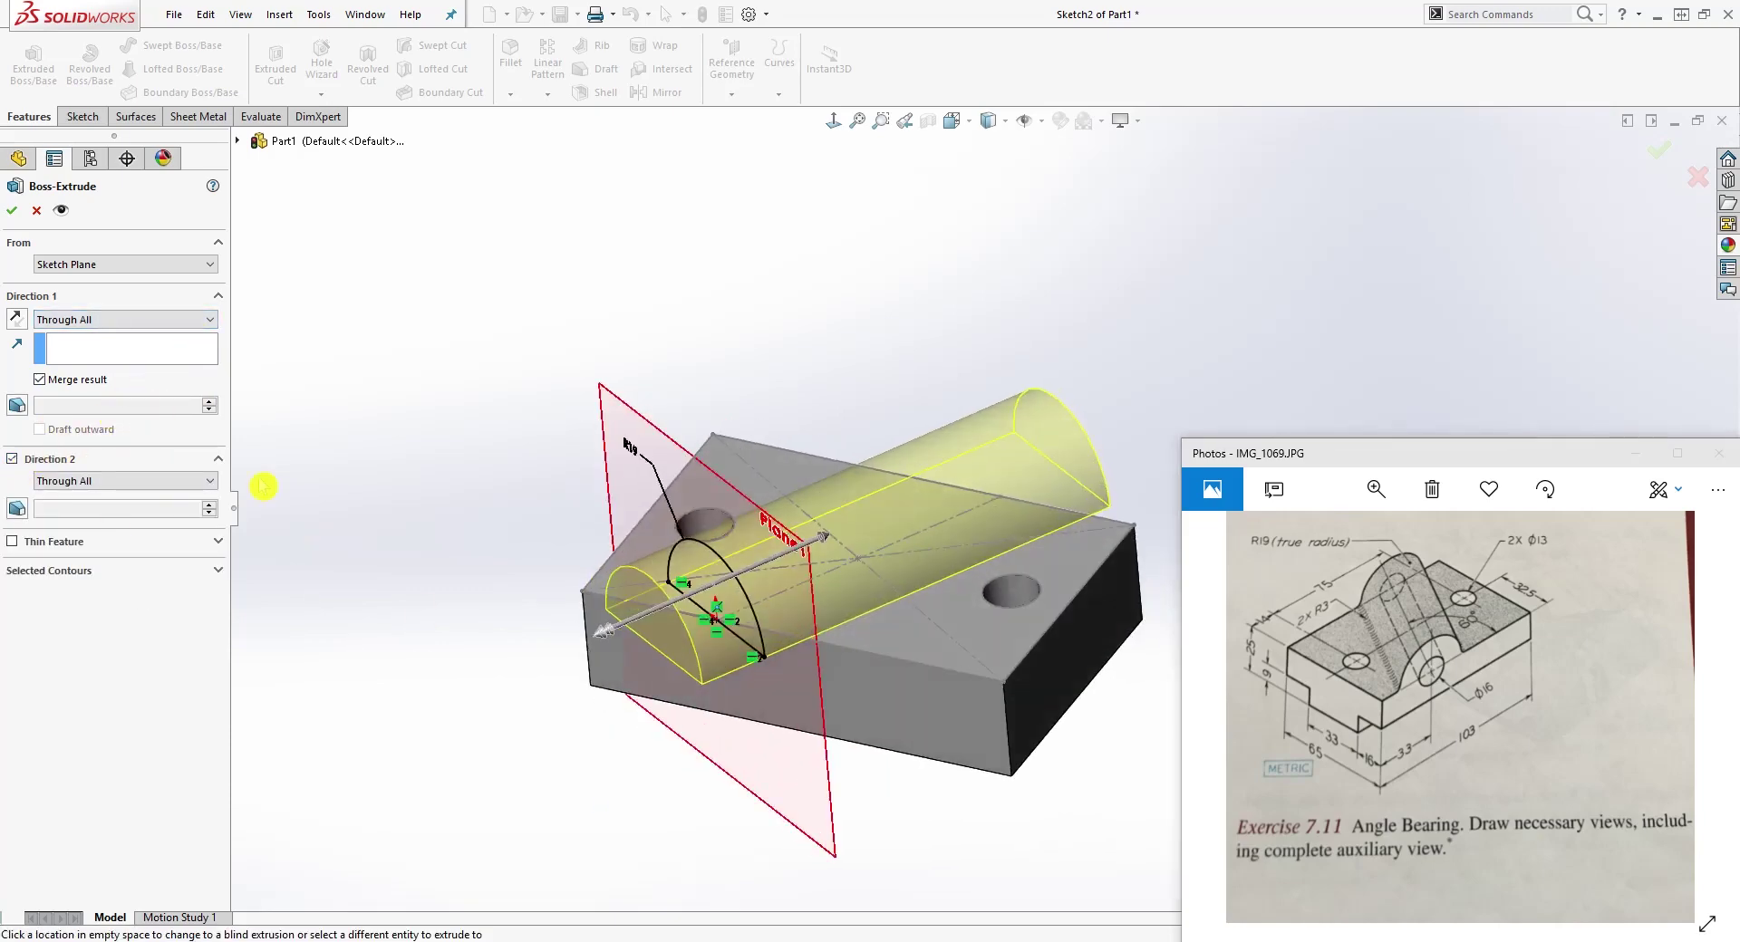
click(13, 212)
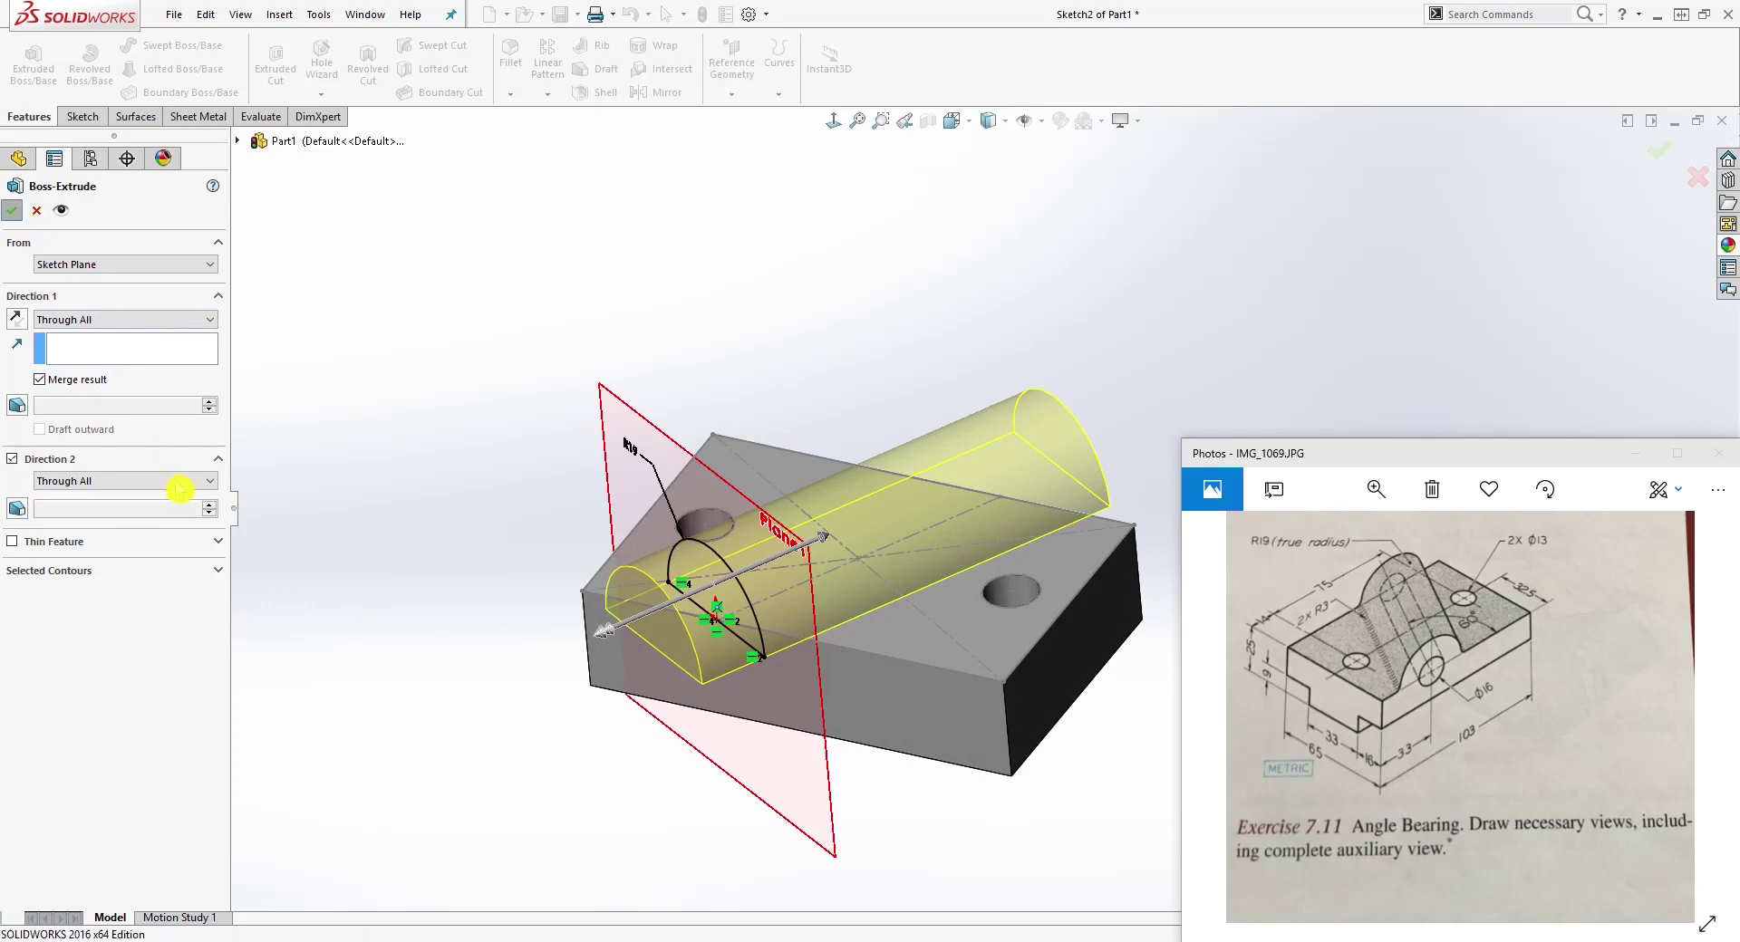
Step: Hide Plane1 and the base block's Sketch1
middle_drag(462, 606, 541, 608)
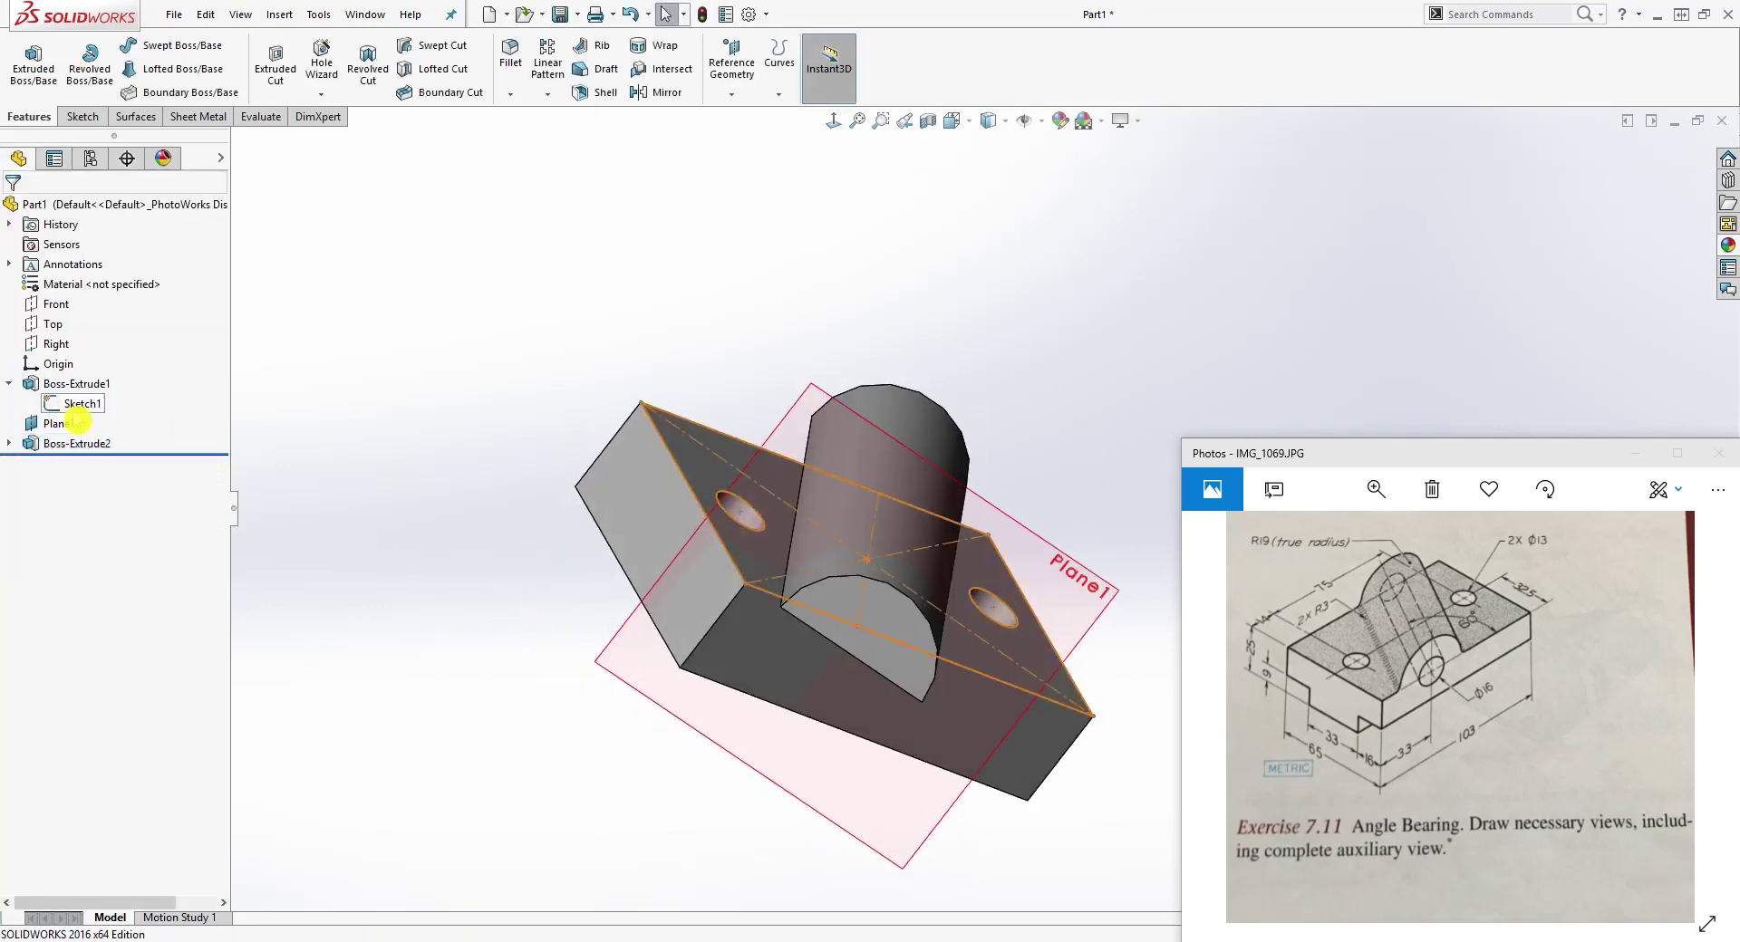
right_click(73, 422)
click(68, 423)
right_click(76, 408)
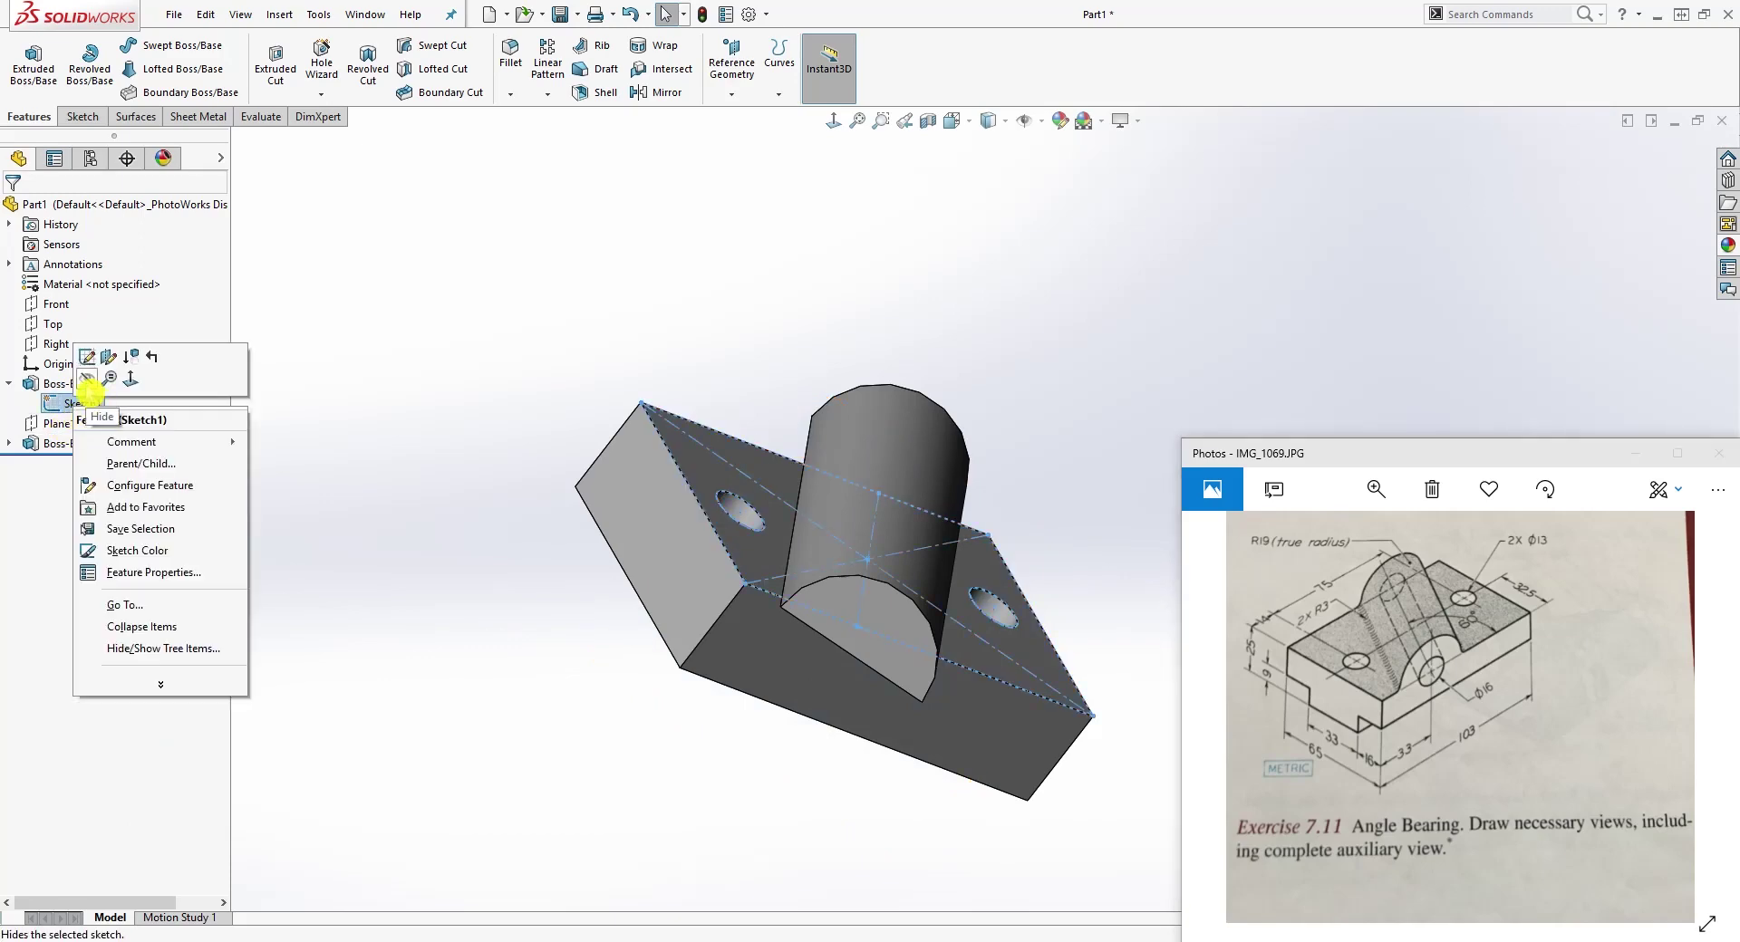
click(87, 378)
click(9, 383)
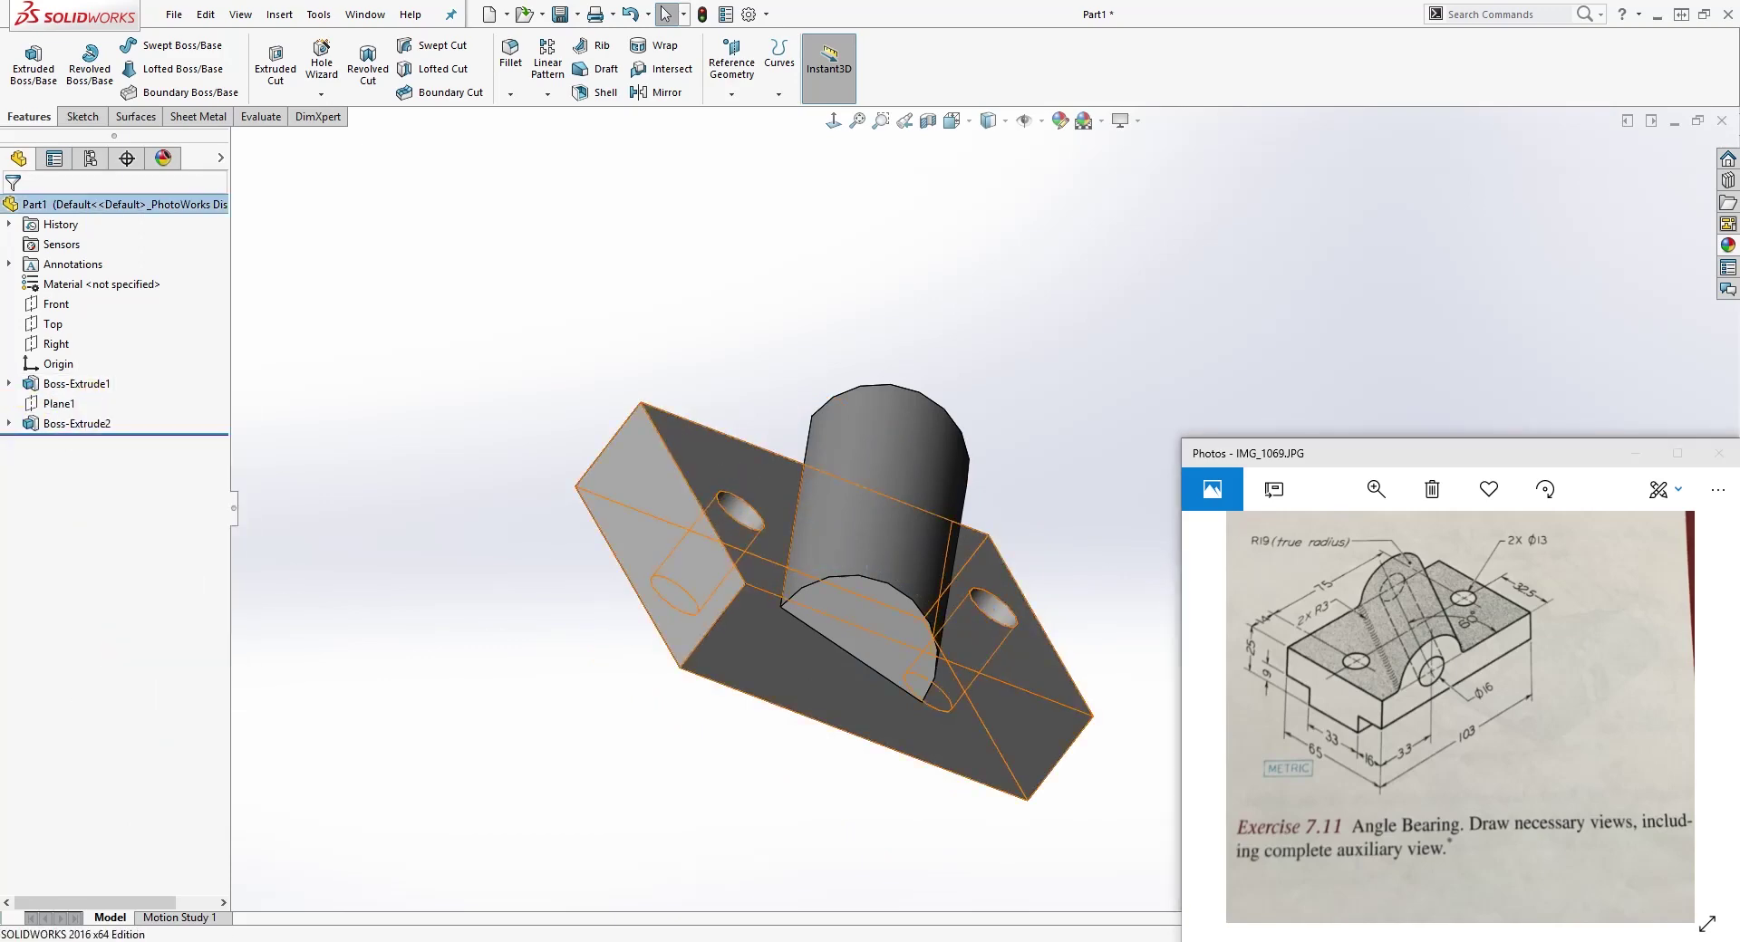
Step: Start a sketch on the half-round boss's flat underside and convert the outlines of both ends overhanging the base block
middle_drag(649, 365, 633, 404)
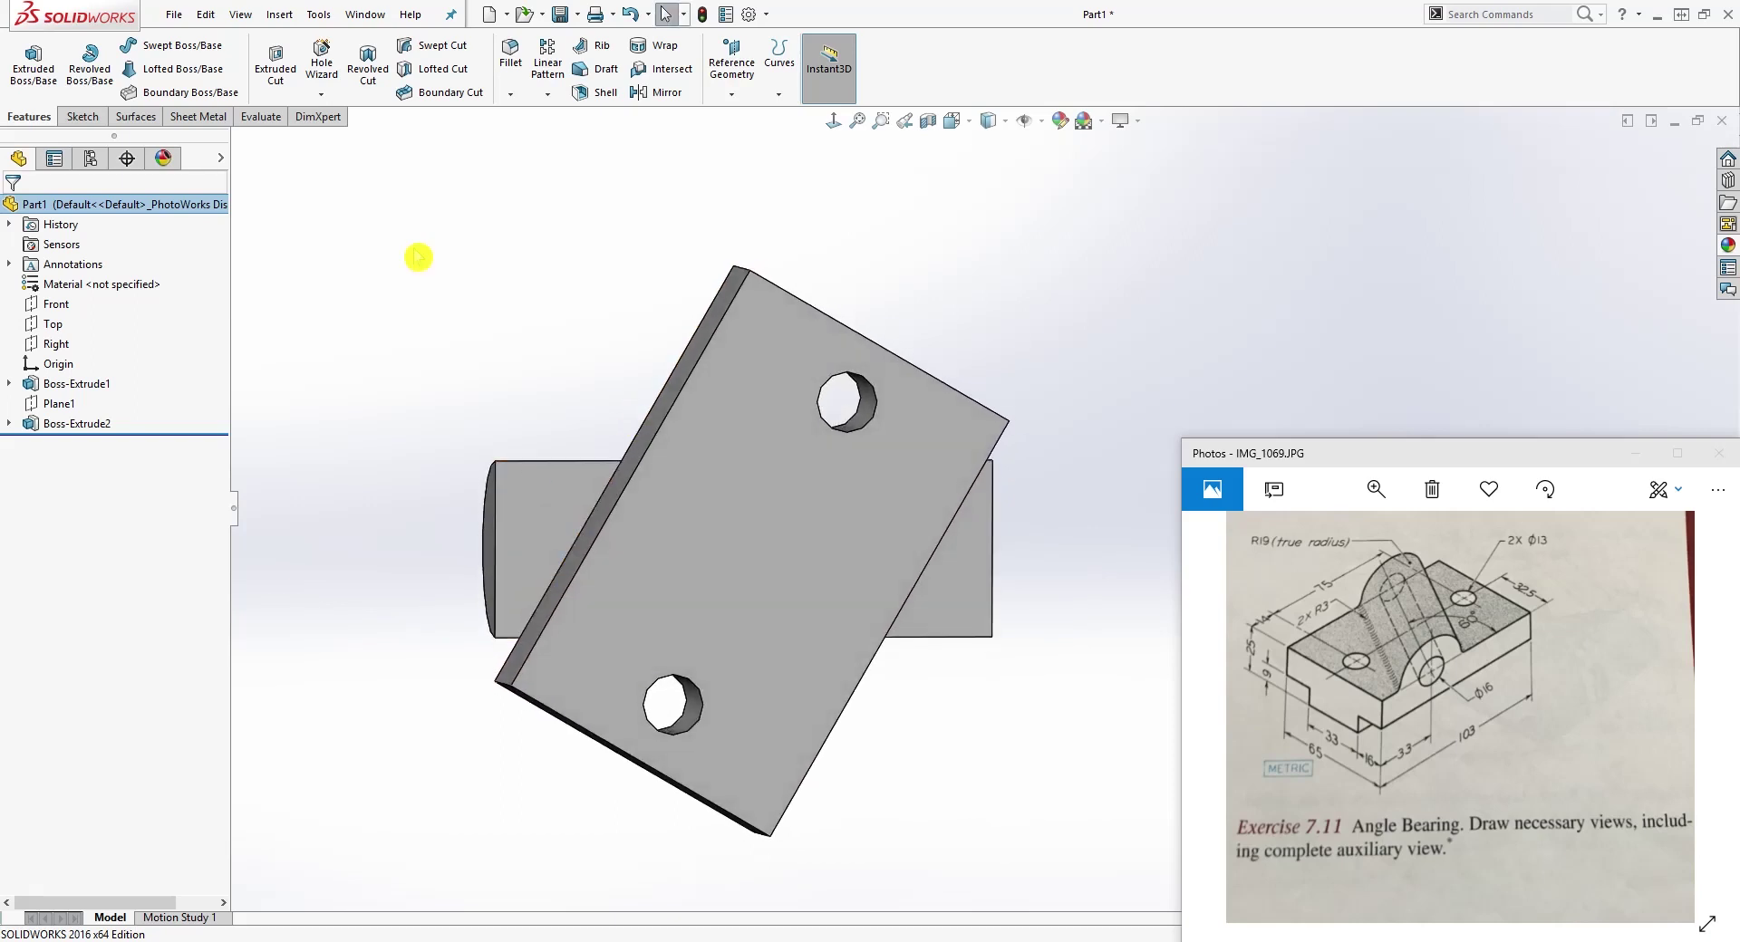
click(534, 508)
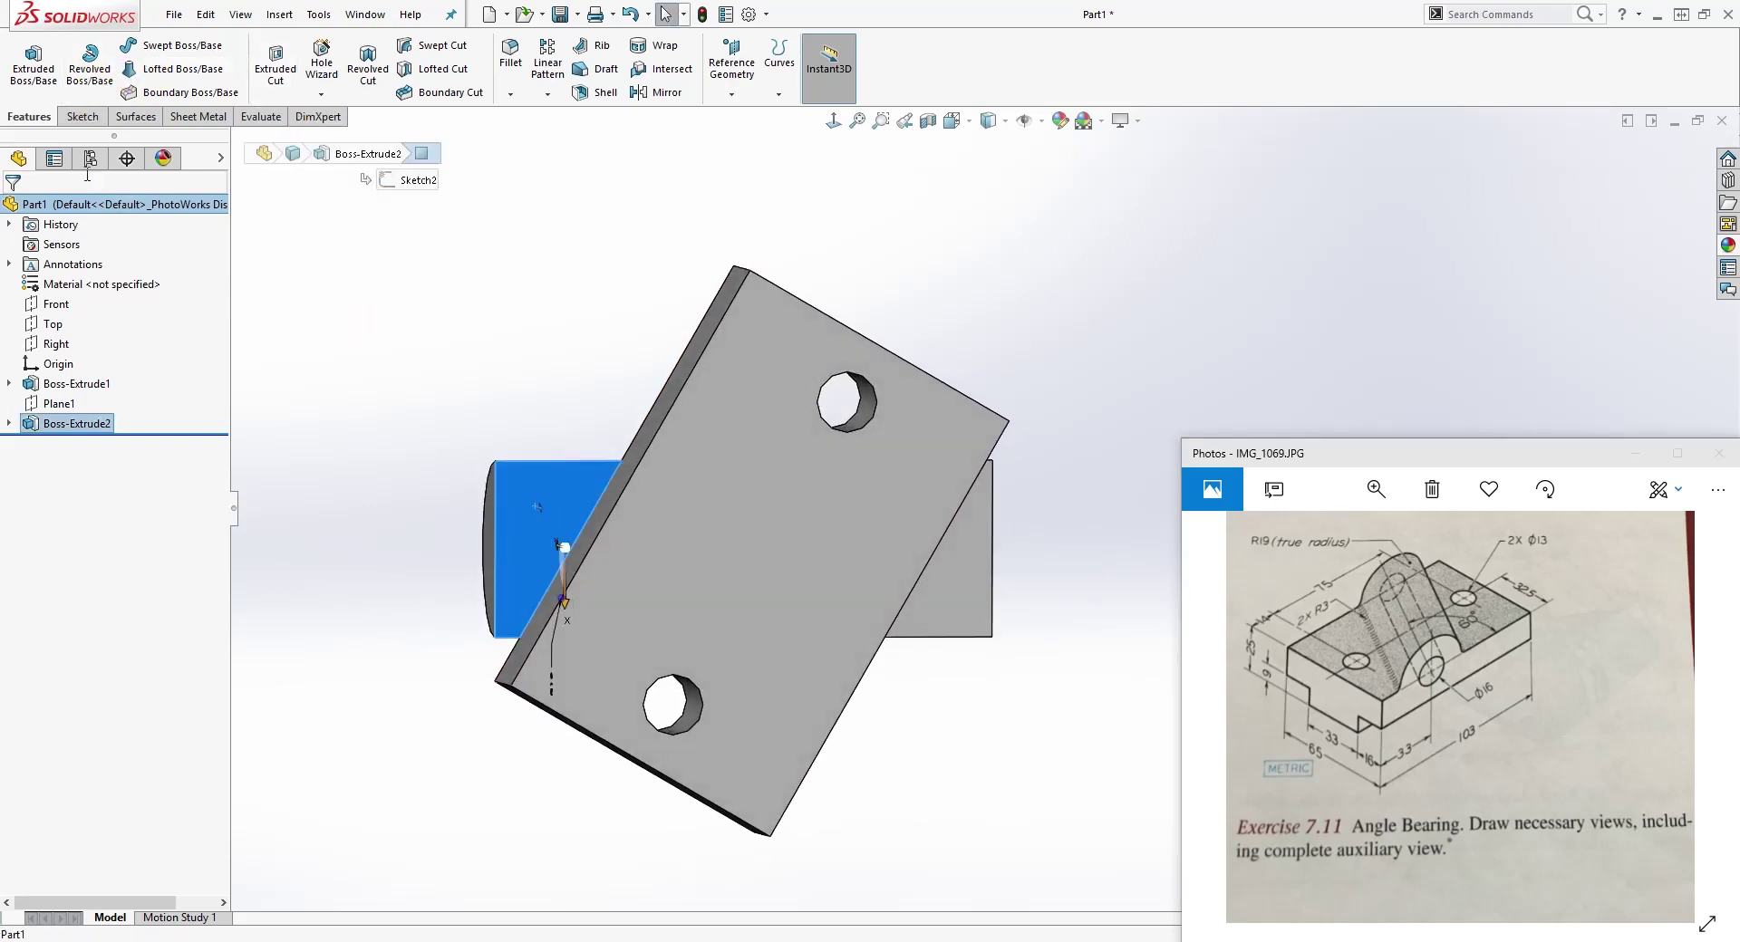
click(83, 118)
click(26, 64)
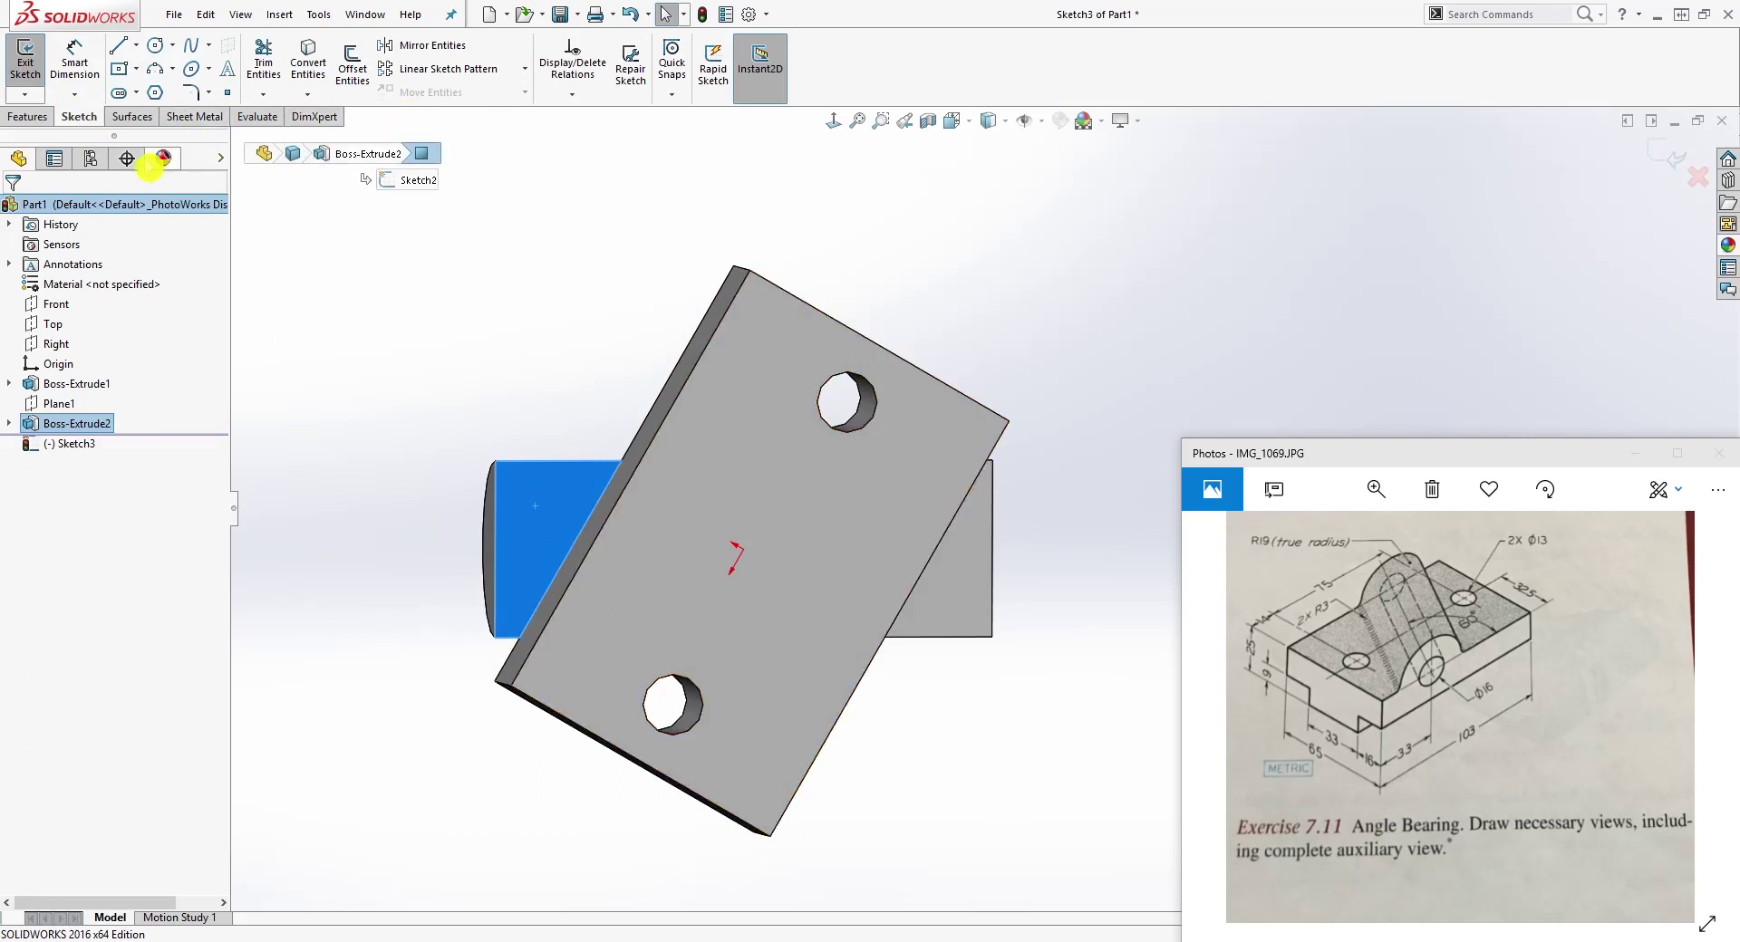
click(833, 121)
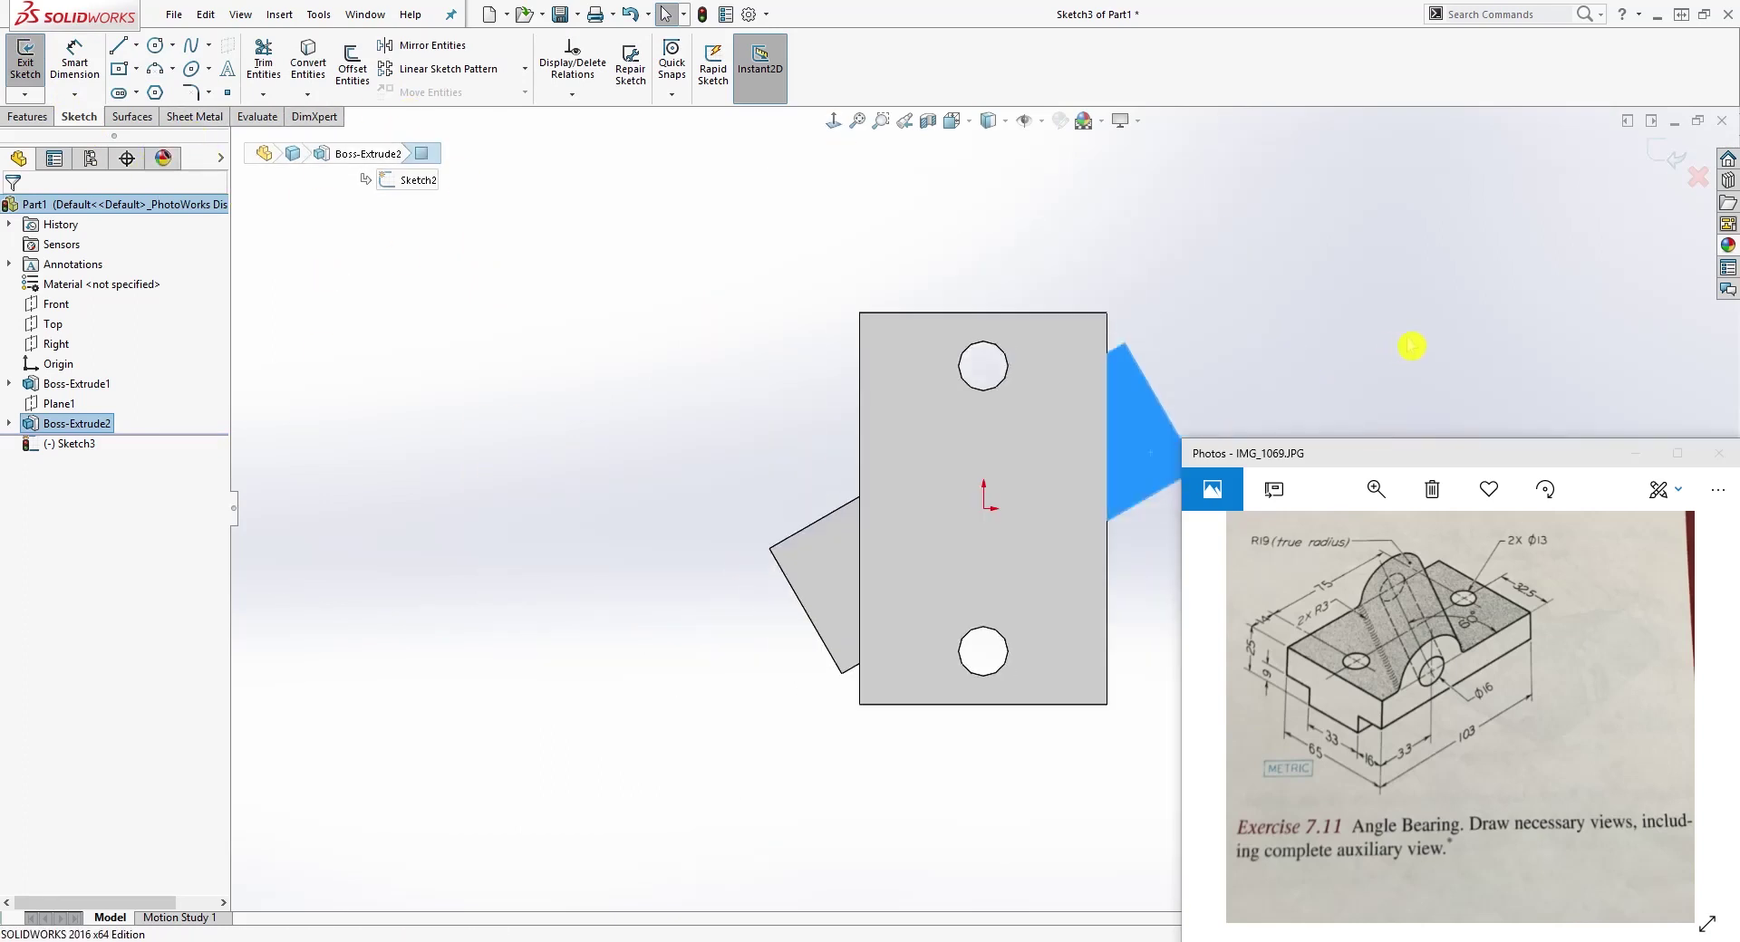
scroll(1011, 468, up, 5)
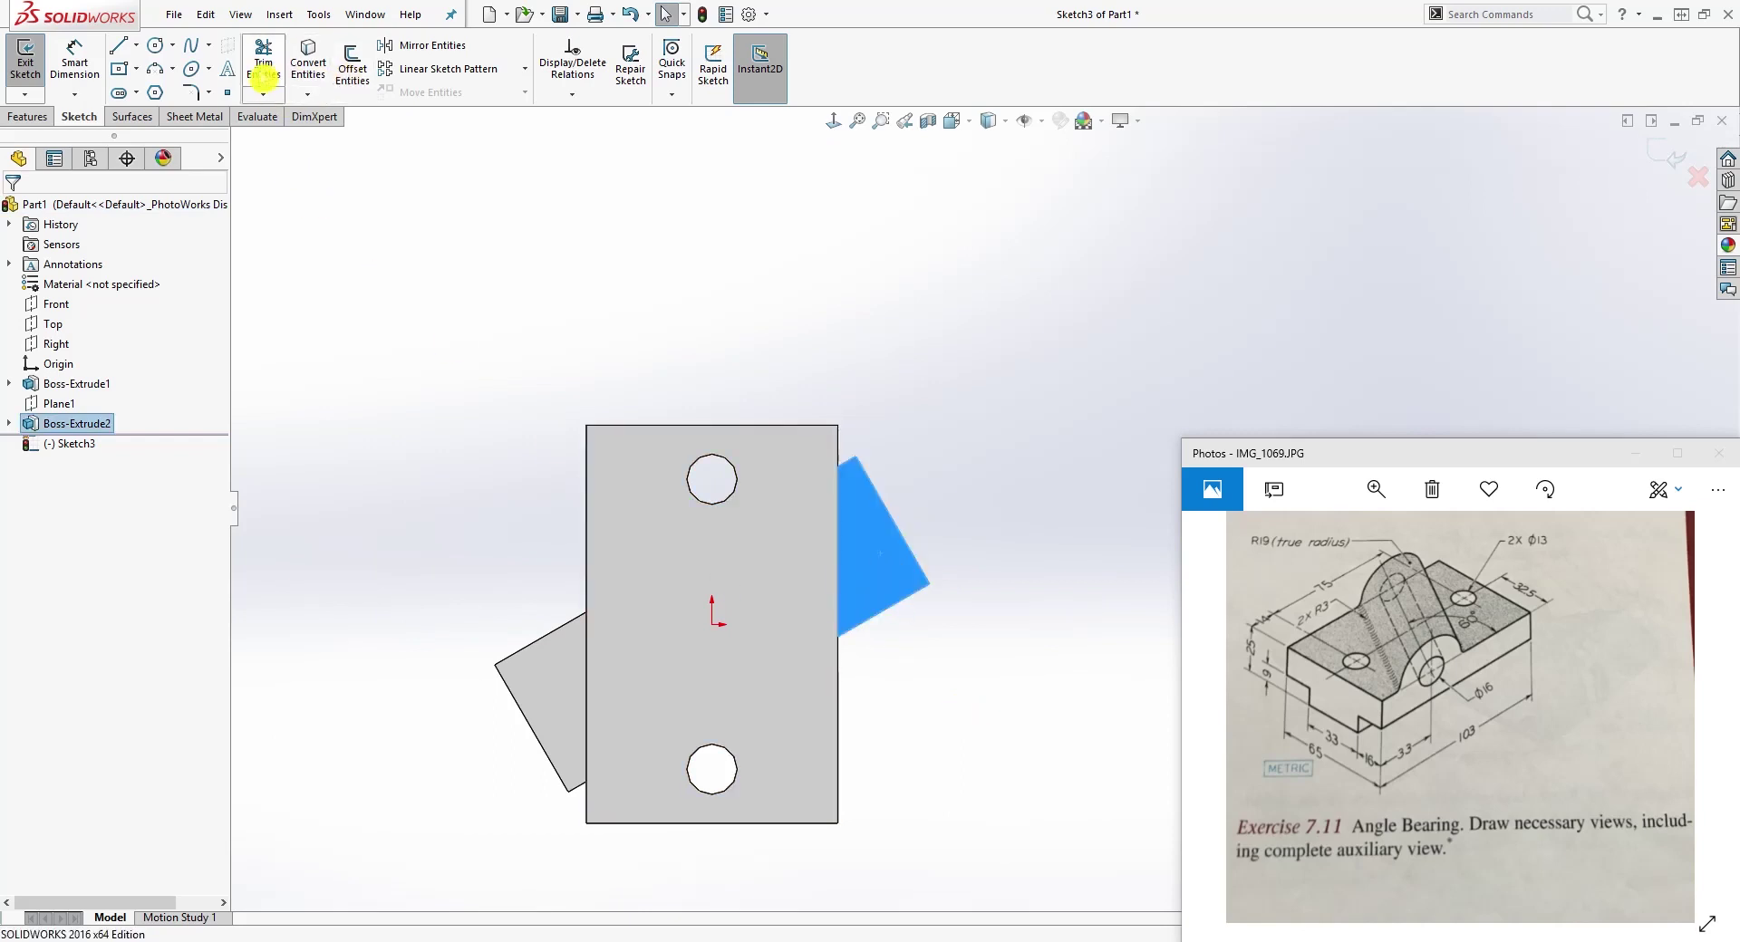
click(318, 62)
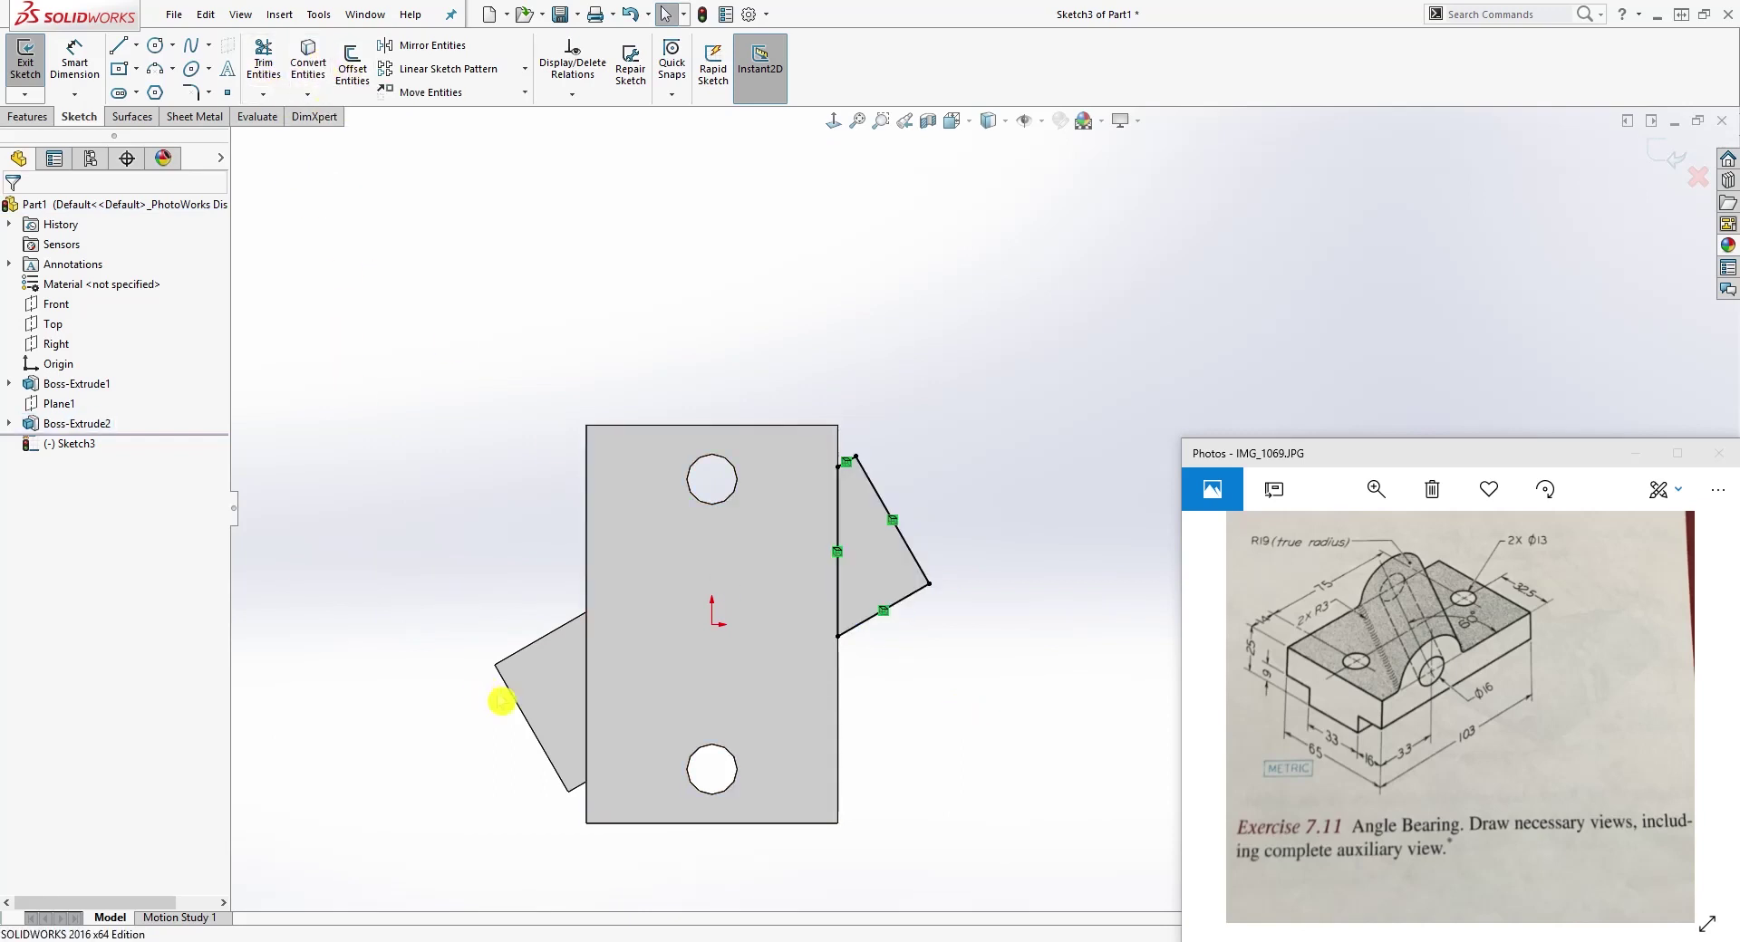
click(538, 682)
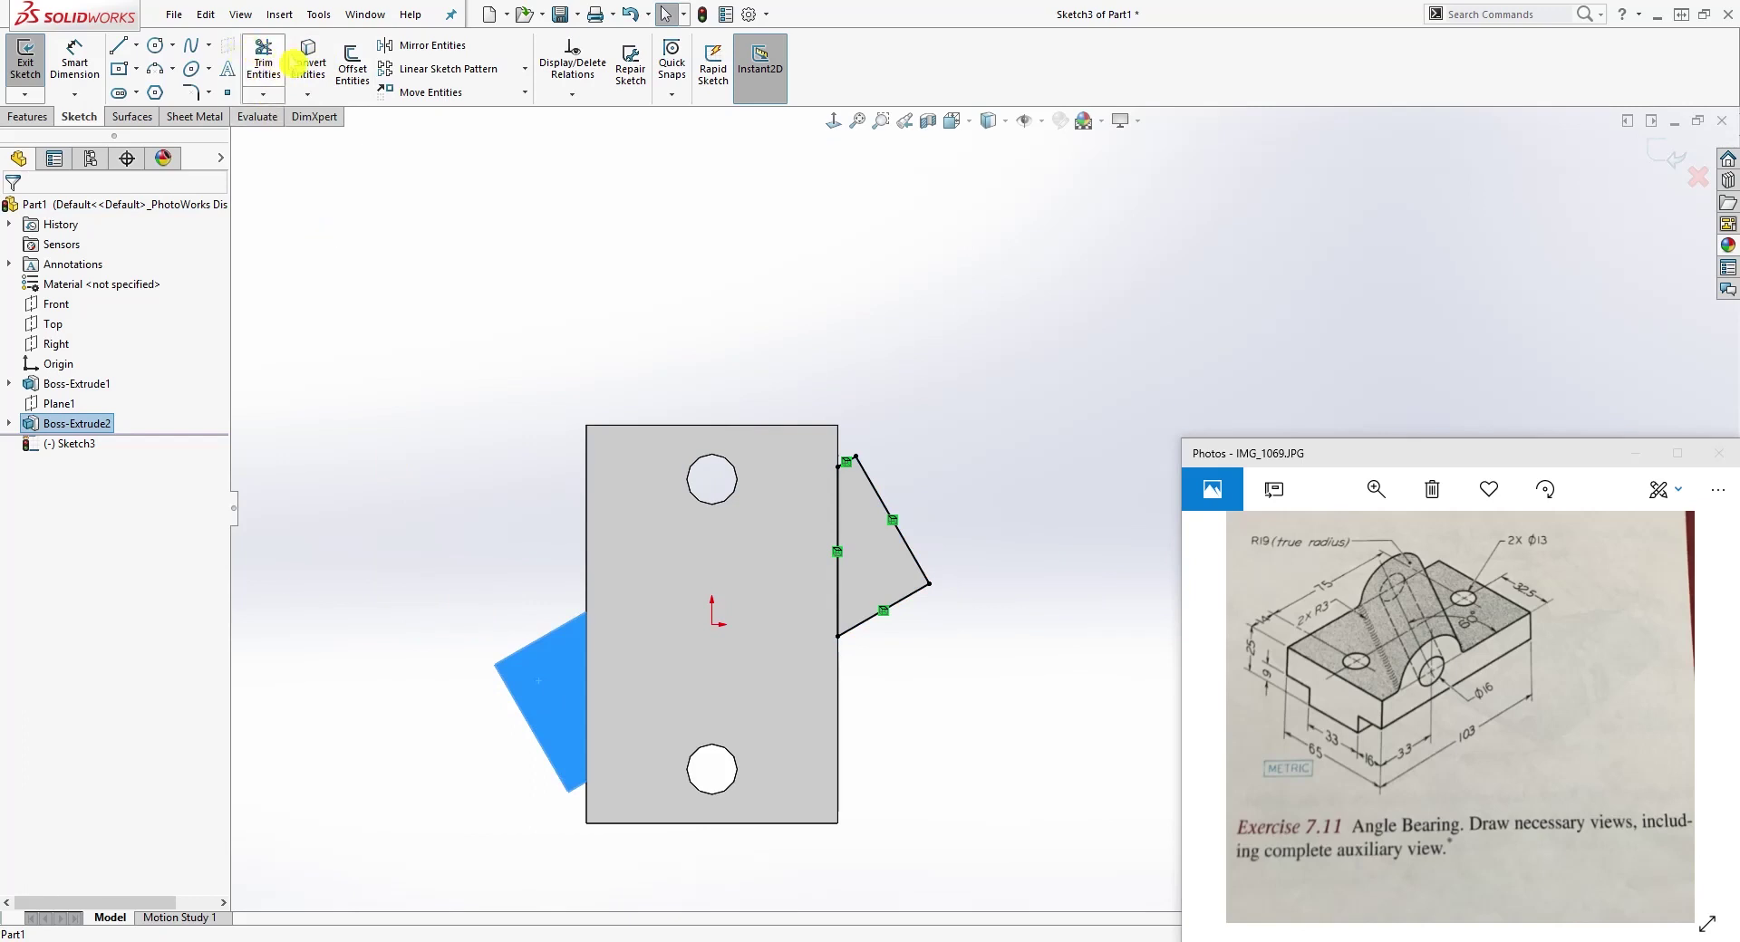
click(304, 60)
click(897, 669)
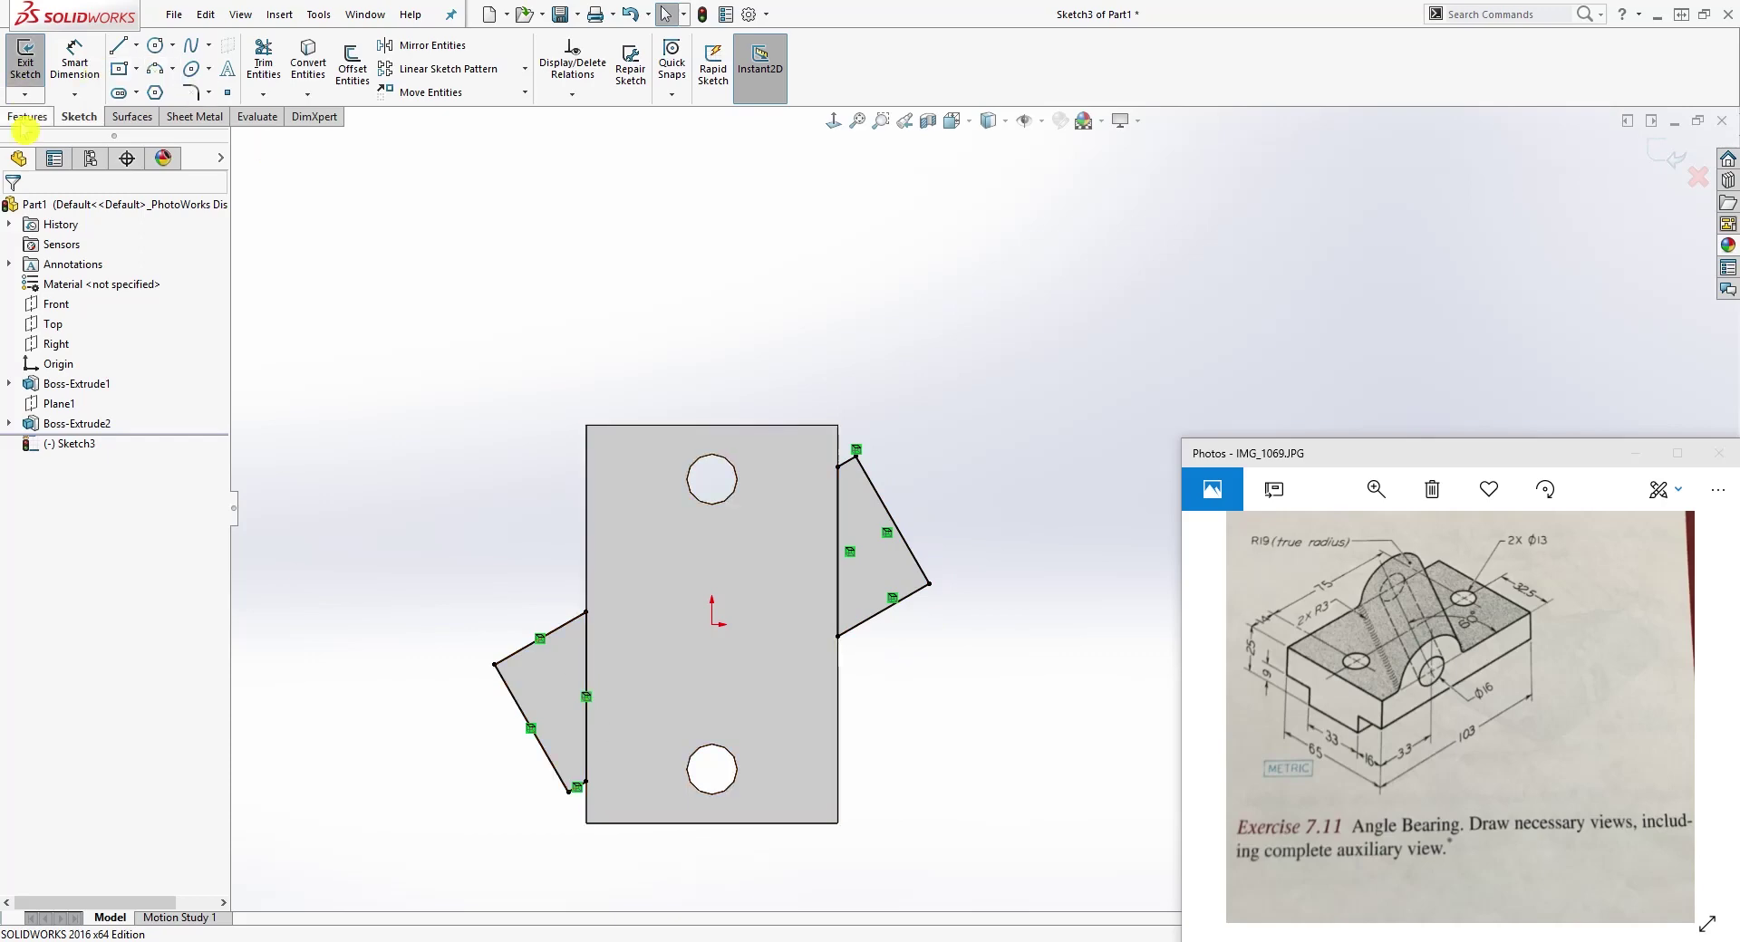
Step: Cut away both overhanging boss ends with a Through All extruded cut from the converted outlines
click(27, 116)
click(257, 79)
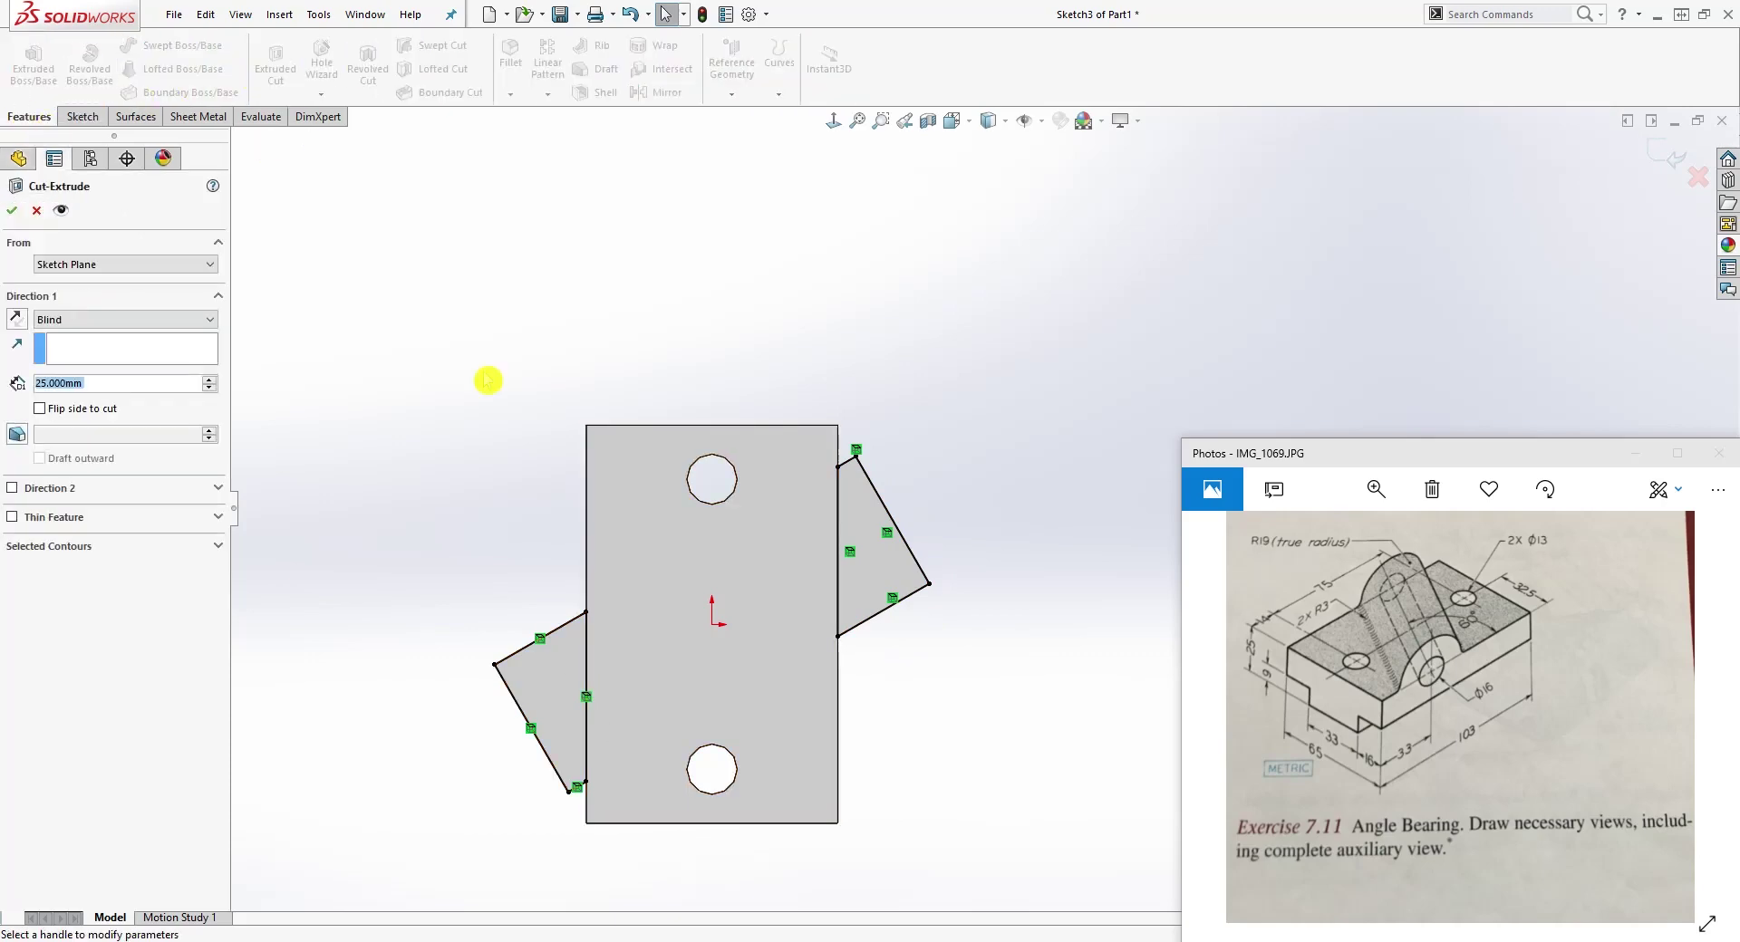
middle_drag(727, 493, 860, 497)
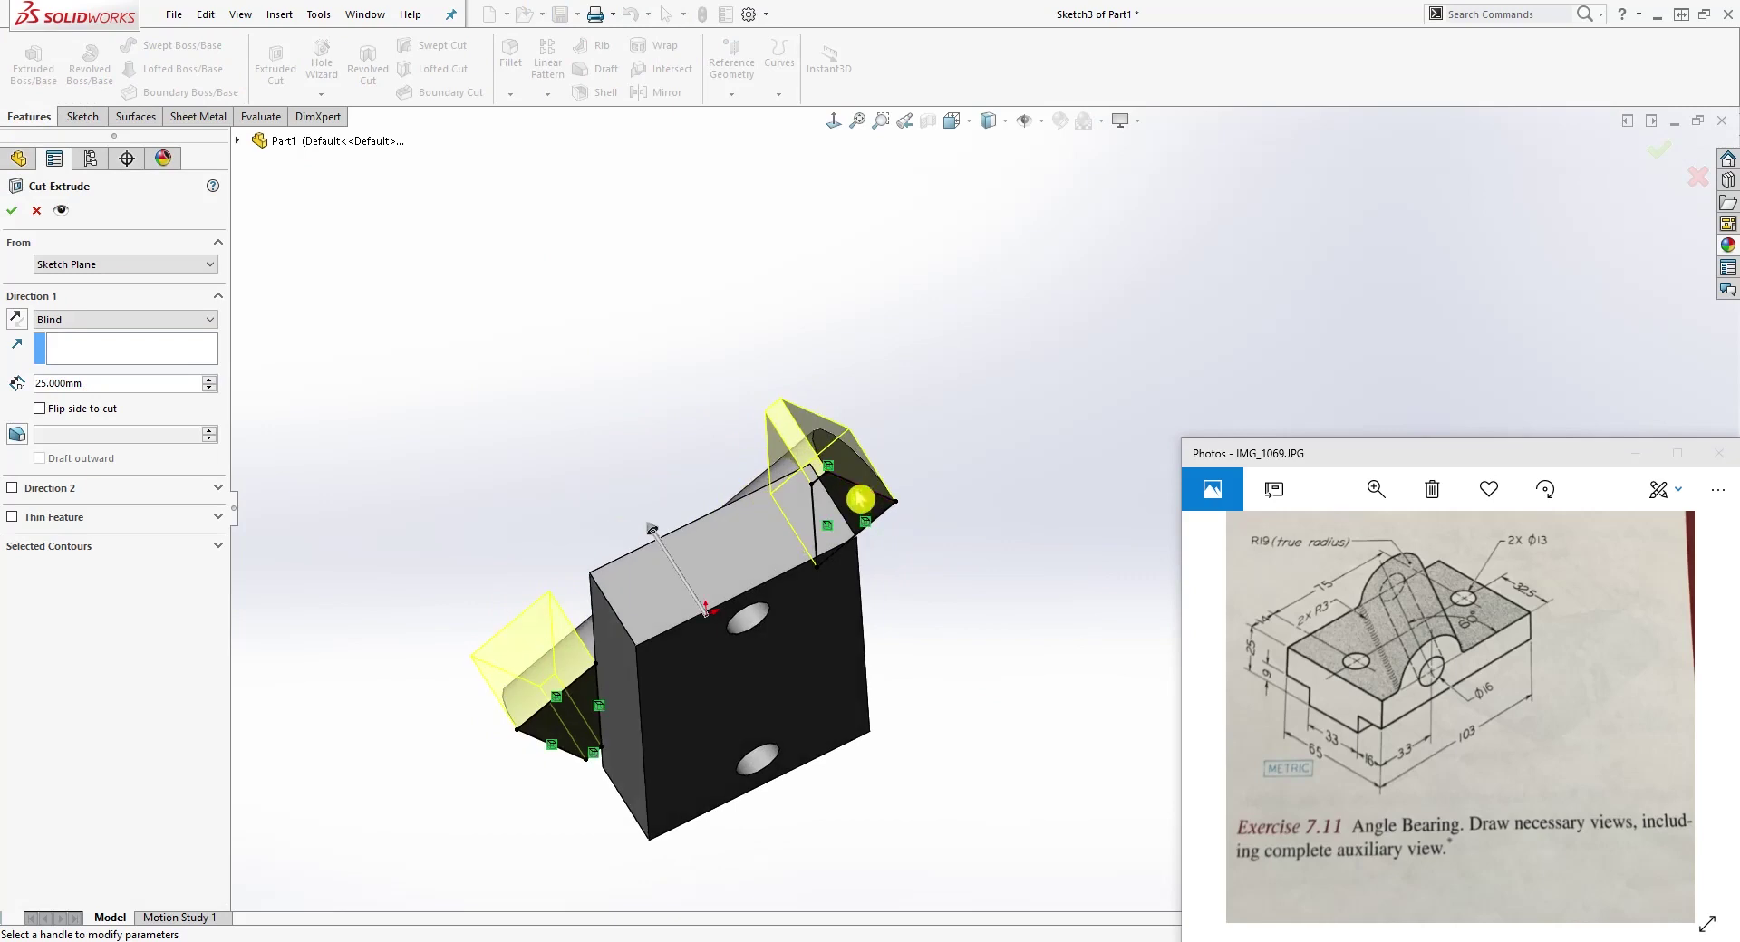
click(182, 320)
click(173, 348)
middle_drag(408, 302, 725, 505)
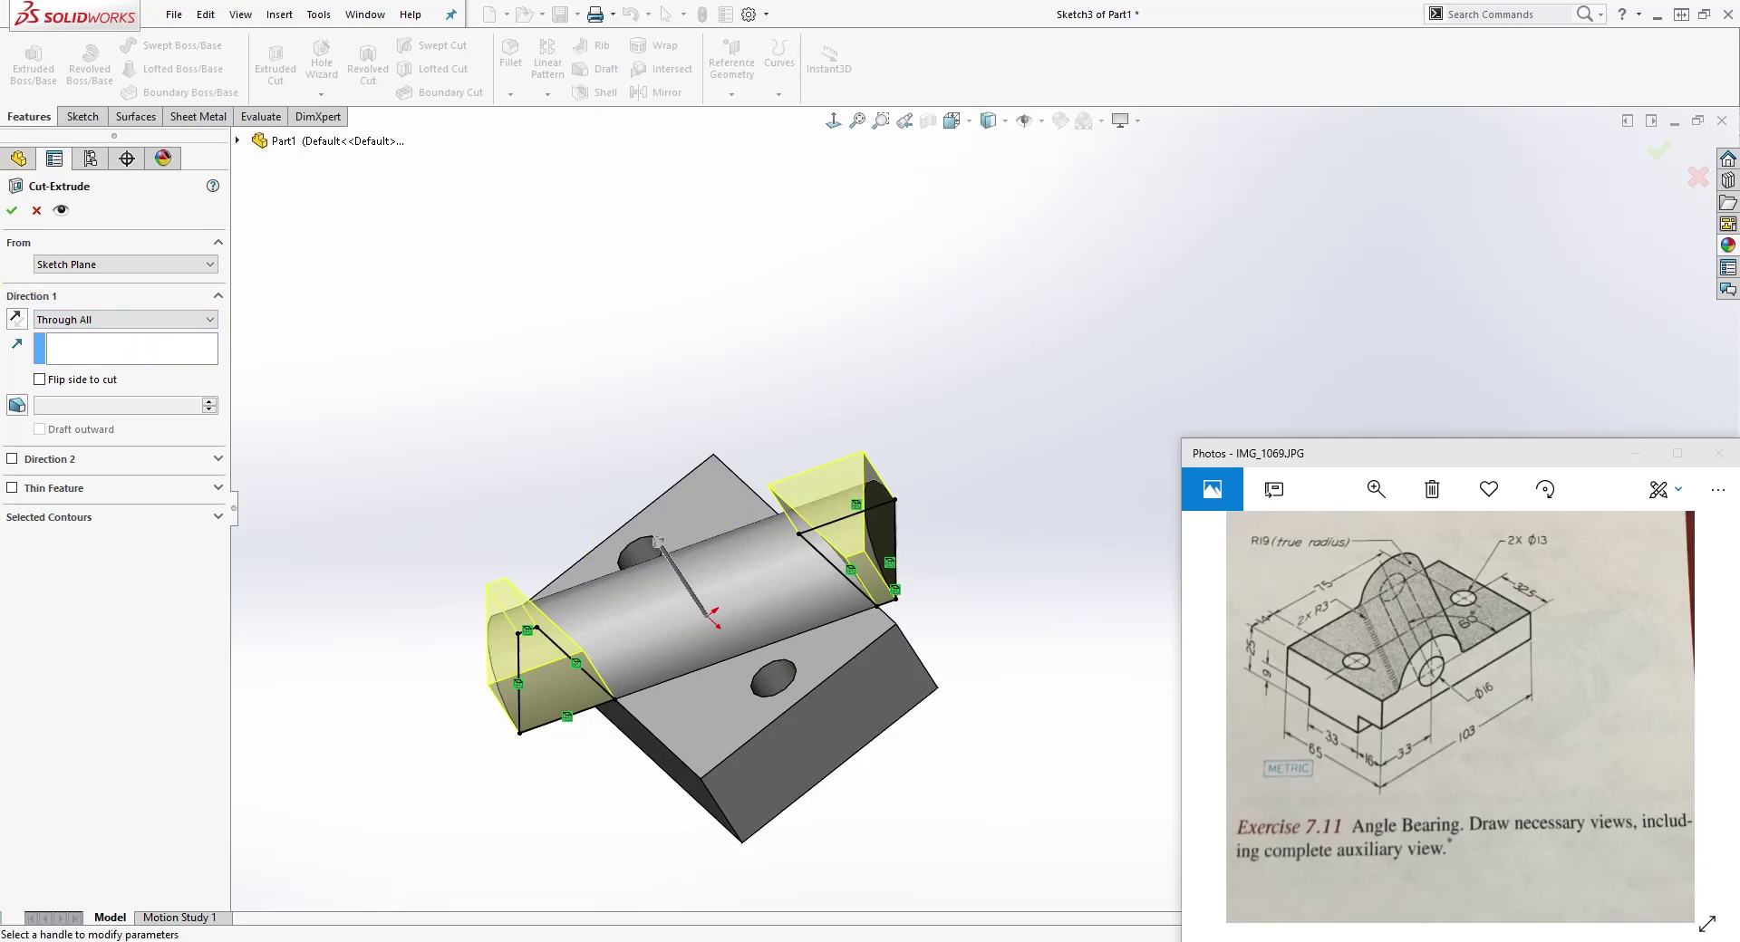
click(13, 214)
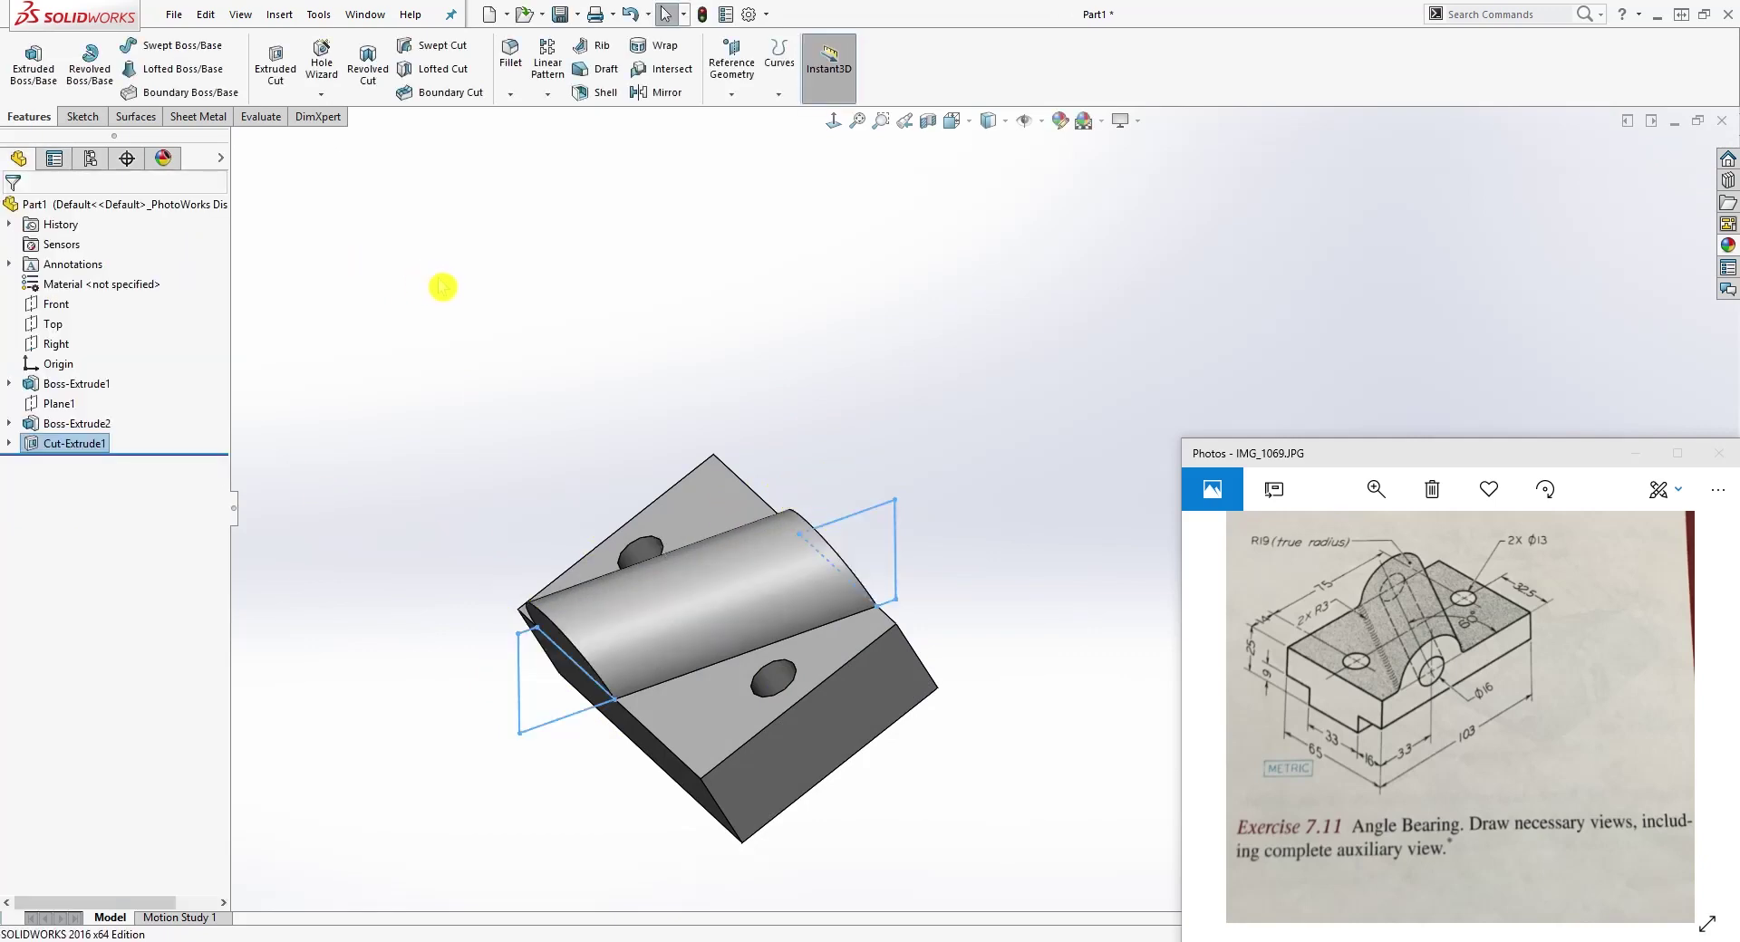
Step: Examine the trimmed half-round boss on the base block from oblique angles, normal to its long side and from the top
middle_drag(811, 440, 586, 562)
middle_drag(571, 396, 885, 405)
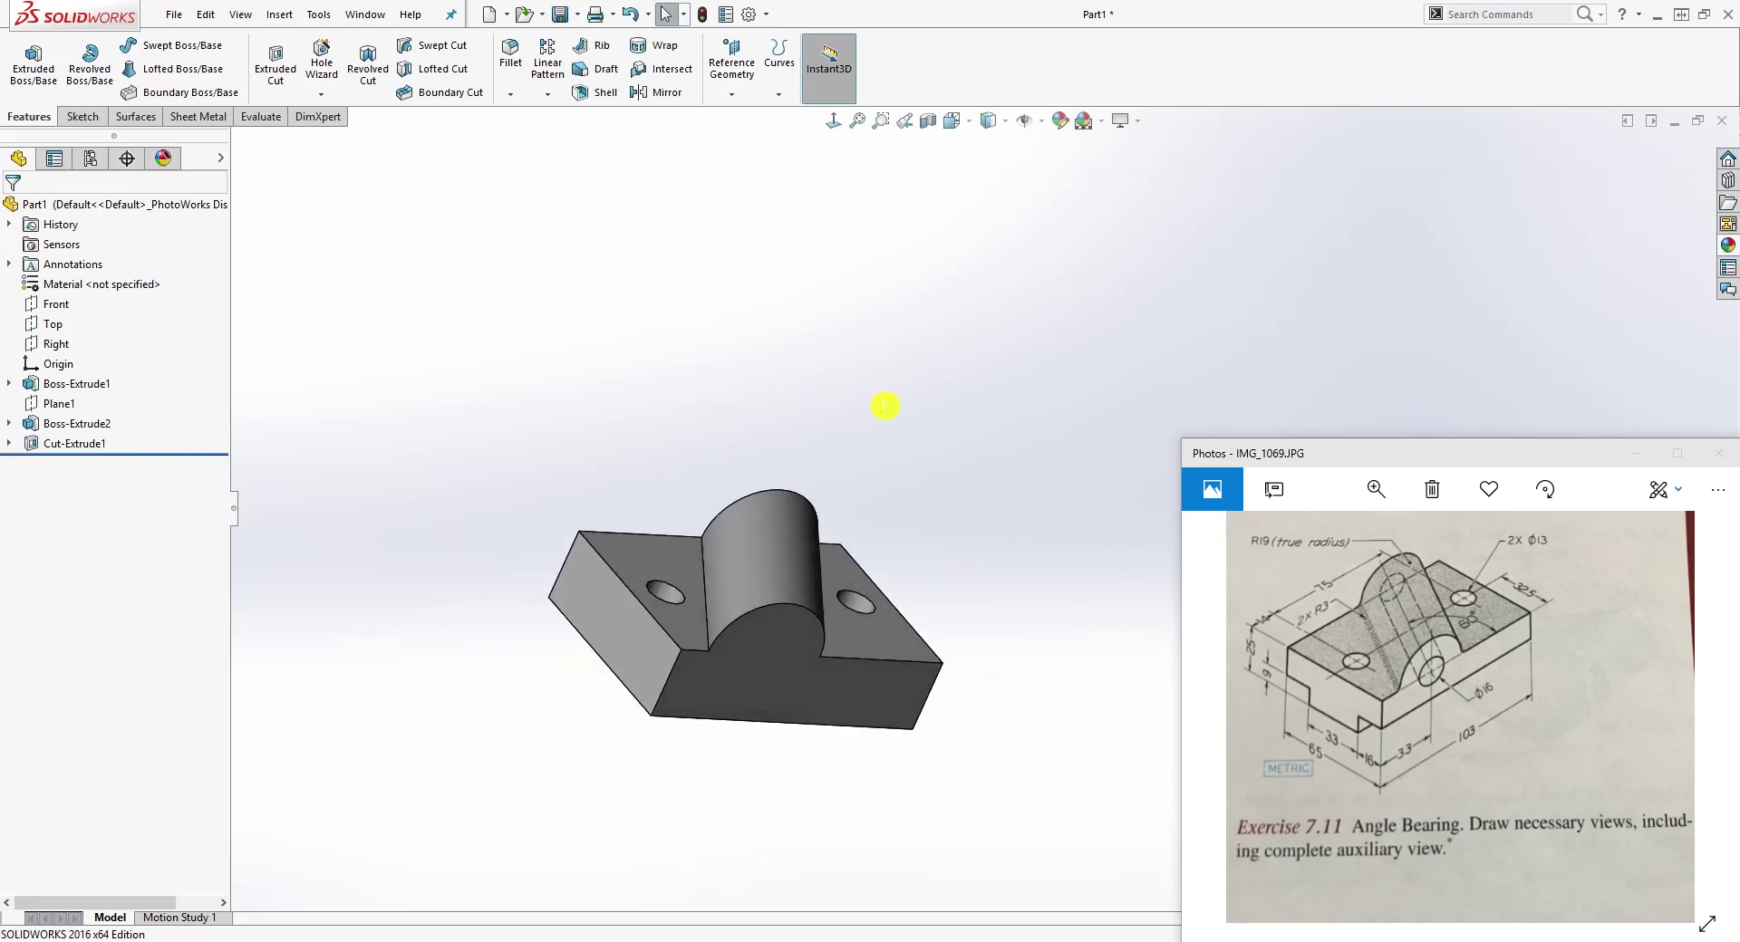
click(832, 121)
middle_drag(833, 304, 806, 614)
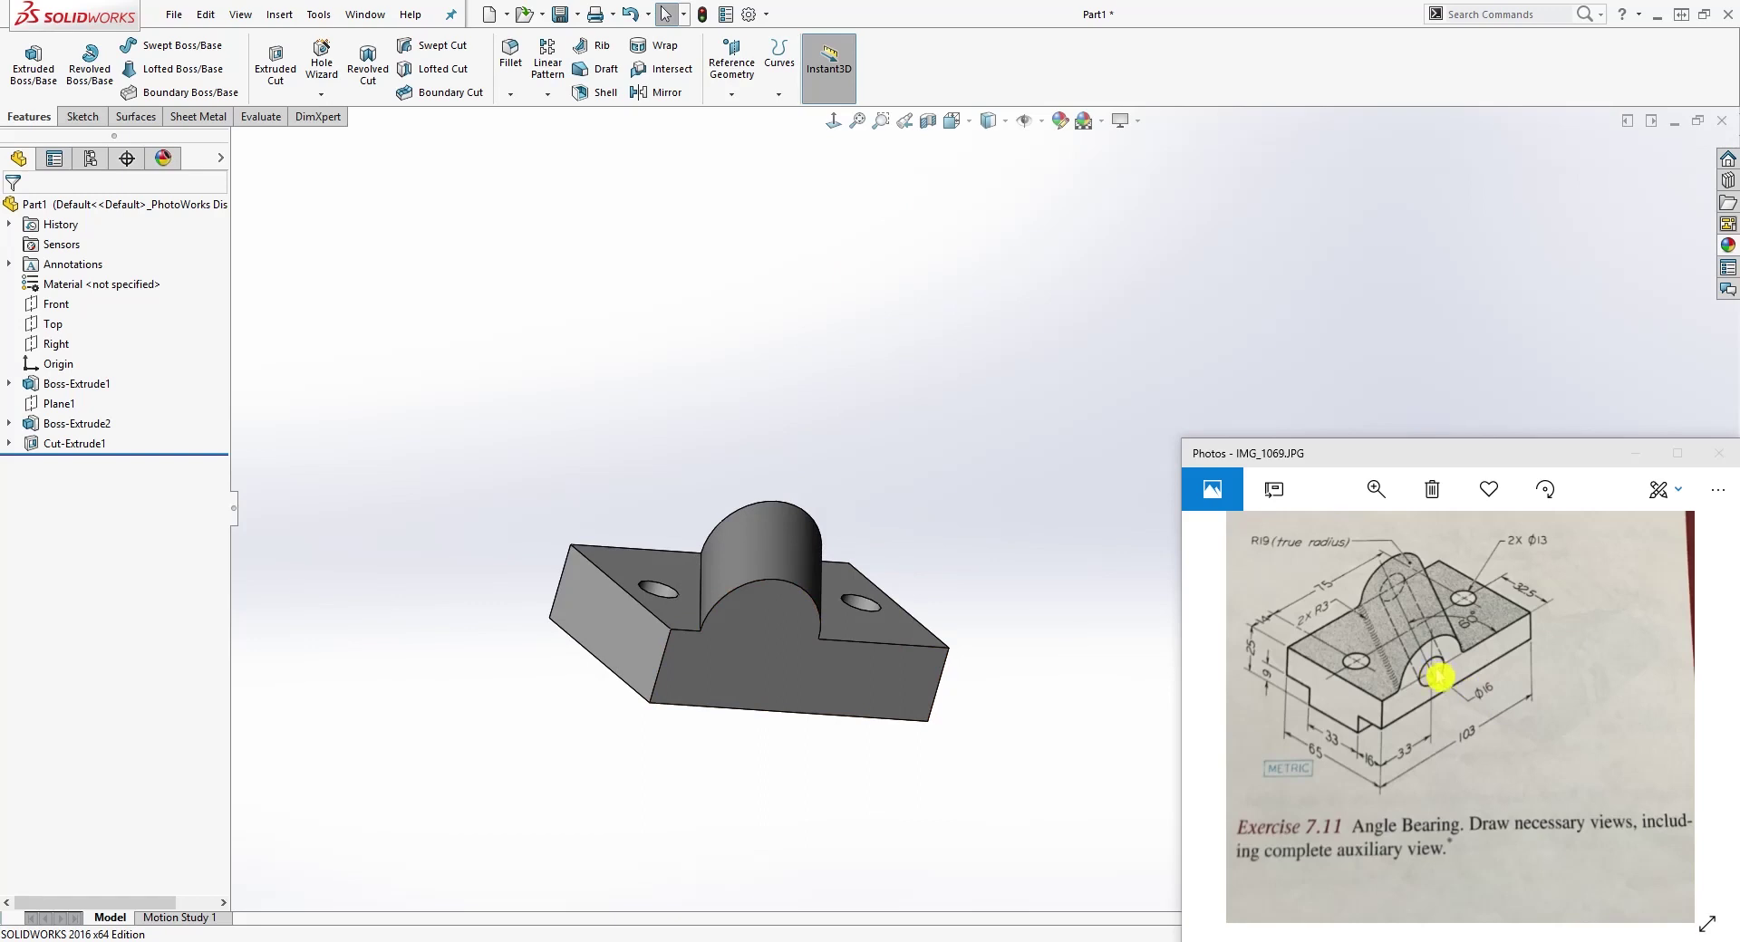
middle_drag(754, 511, 742, 590)
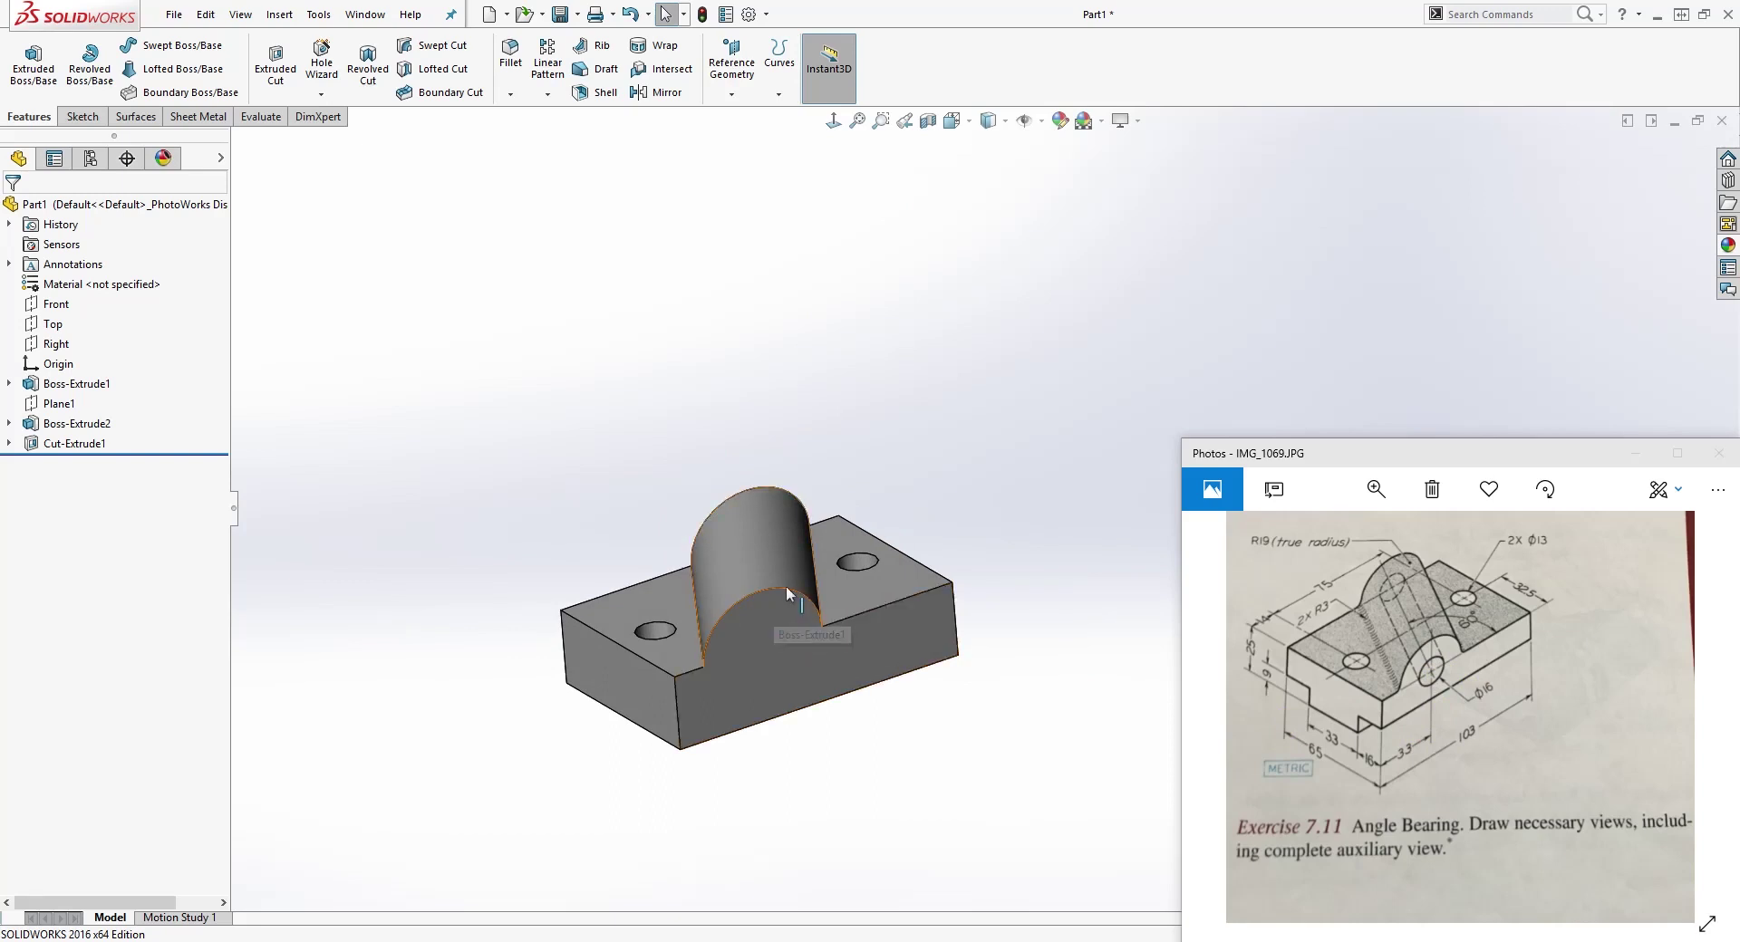
click(914, 359)
click(833, 121)
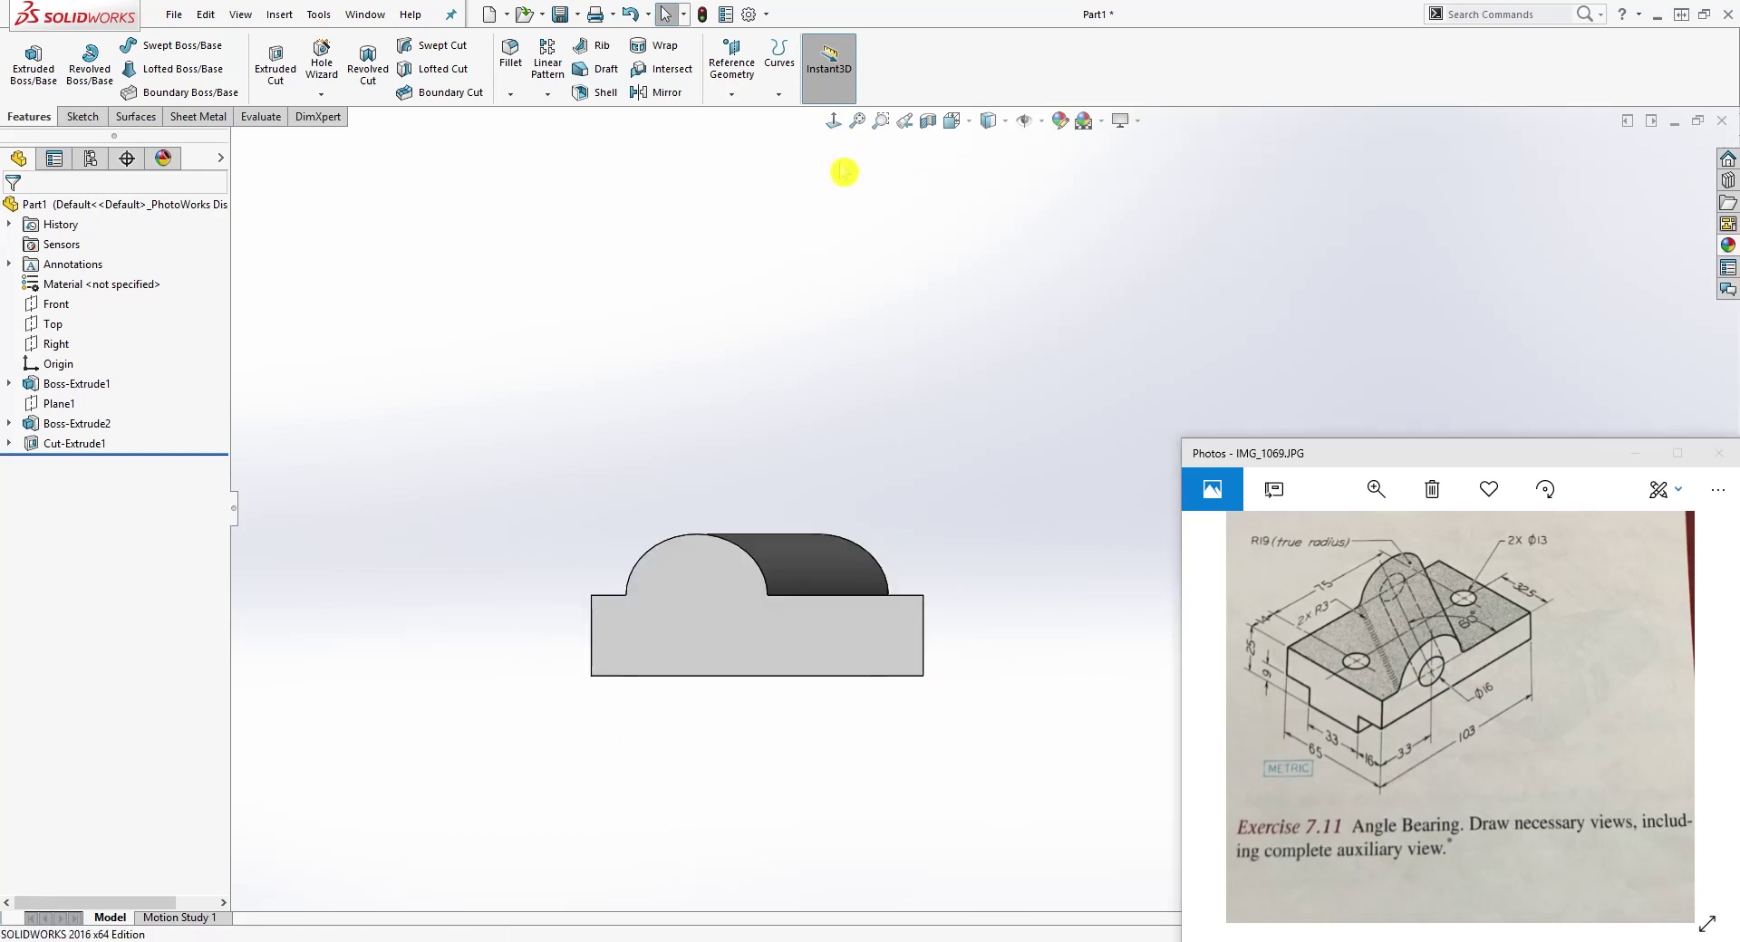
middle_drag(877, 272, 951, 637)
click(954, 296)
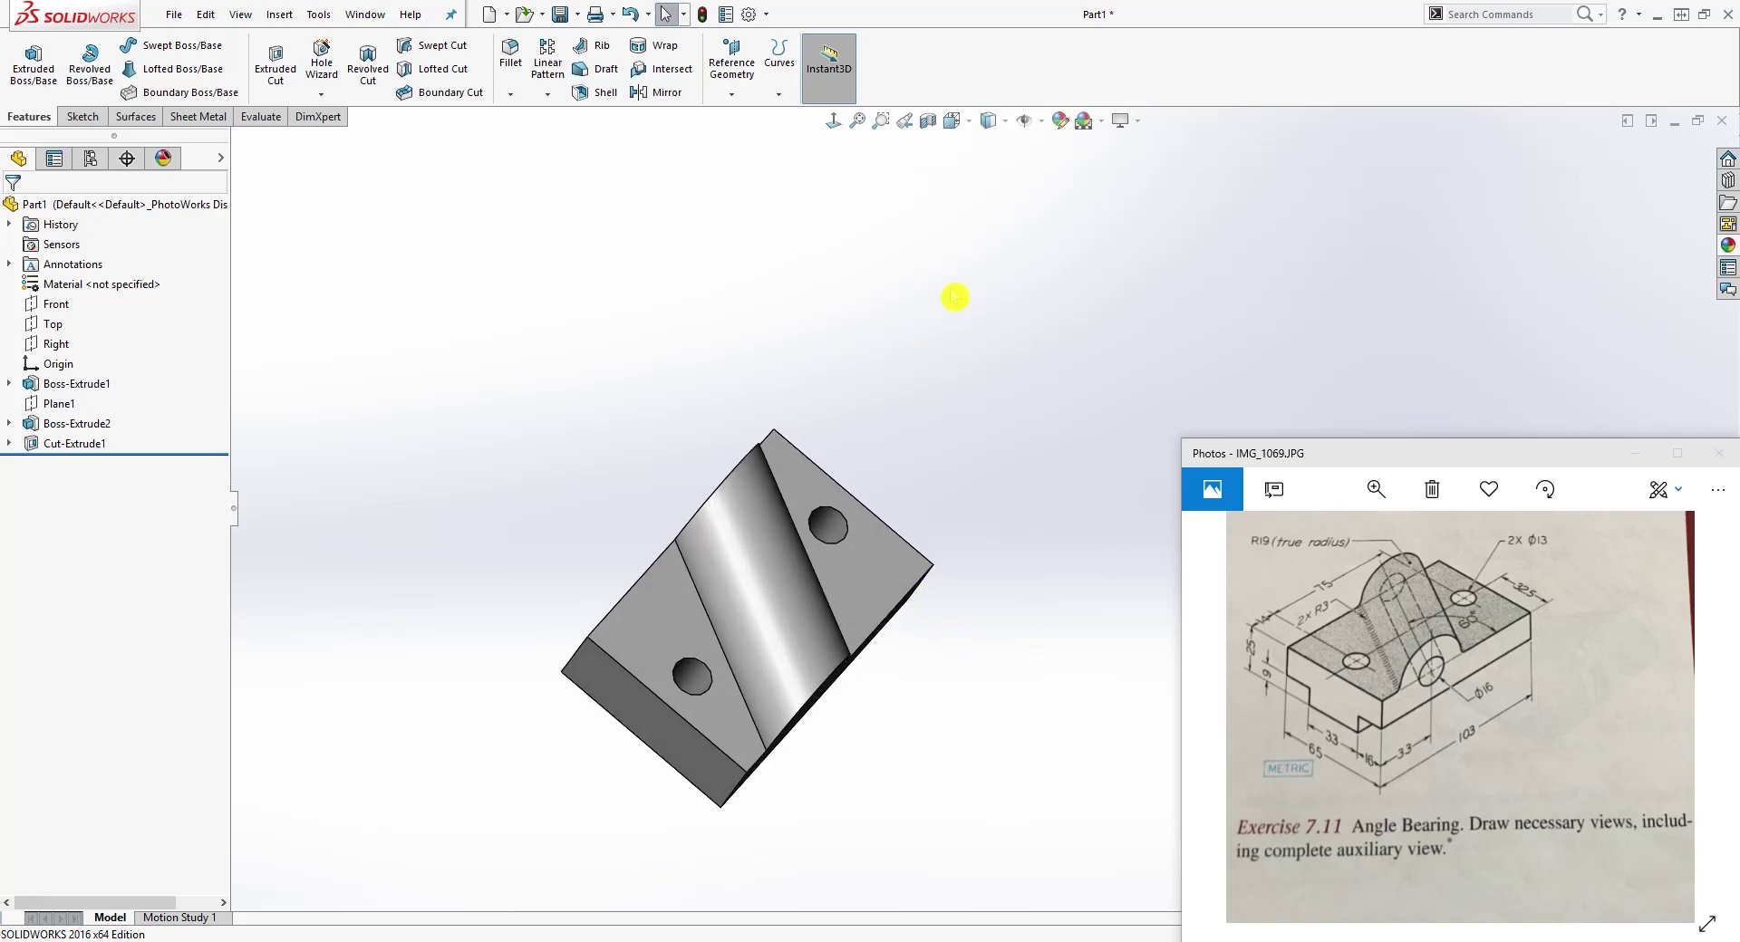
click(956, 121)
click(983, 203)
scroll(1286, 280, up, 3)
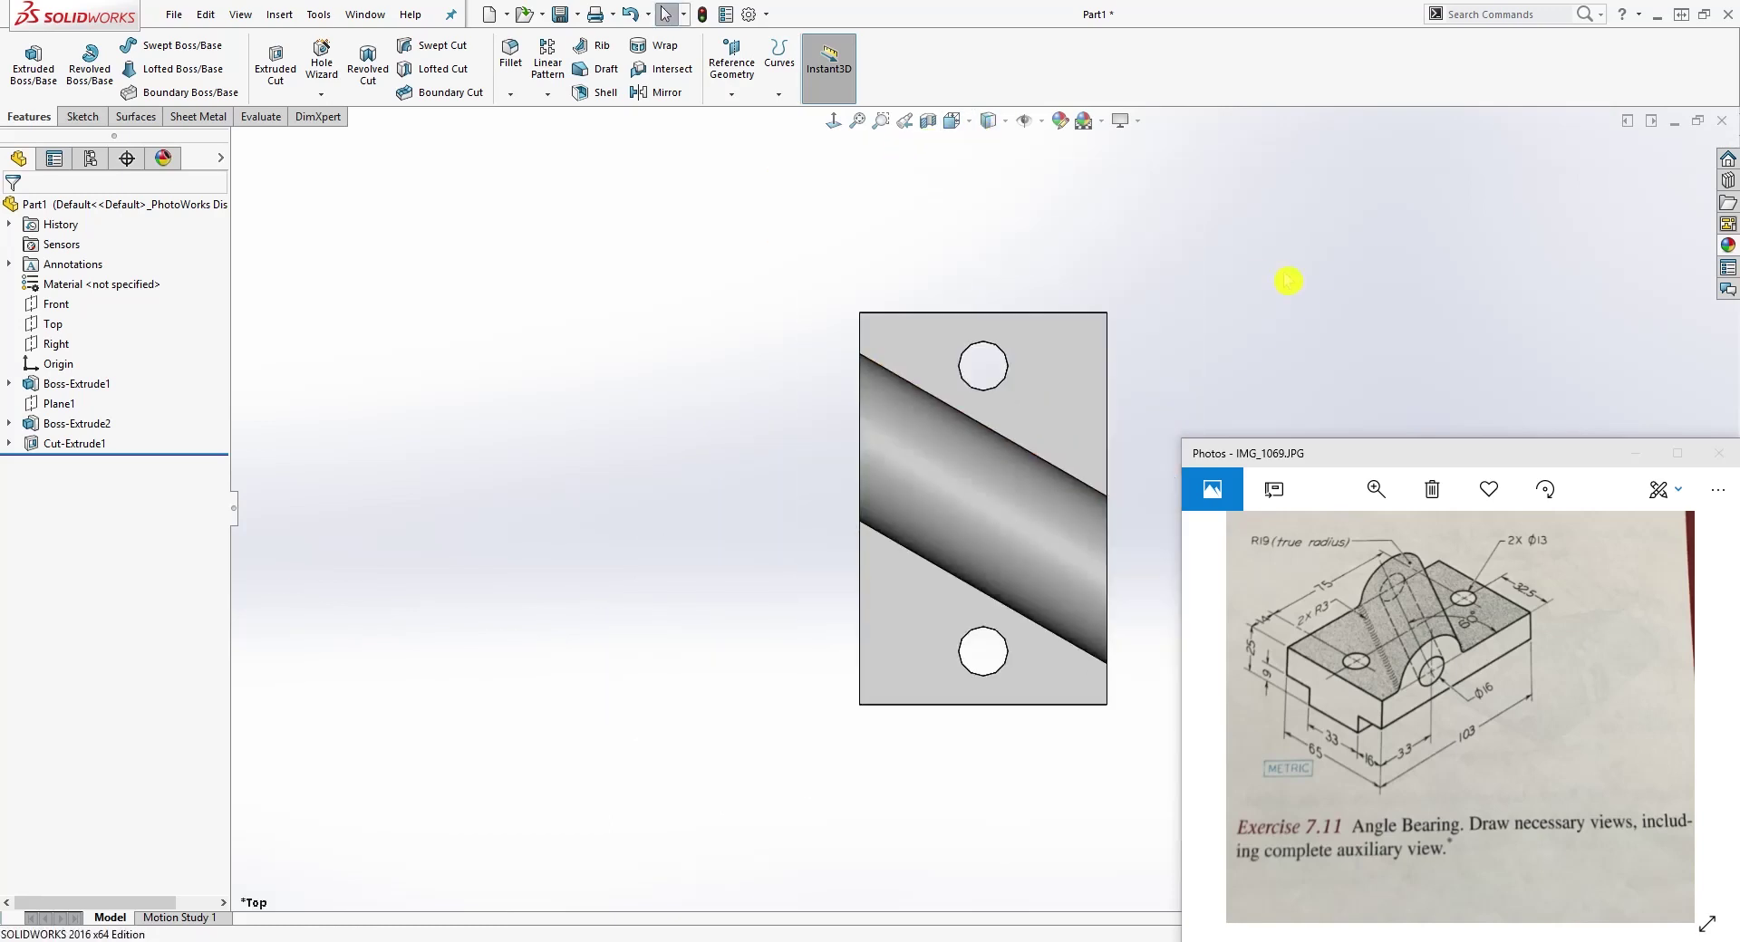
scroll(1232, 291, down, 4)
scroll(967, 687, up, 4)
Step: Start a sketch on the base block's long side face and draw a circle near the centre of the boss's rounded end
middle_drag(967, 687, 777, 497)
click(789, 610)
click(750, 720)
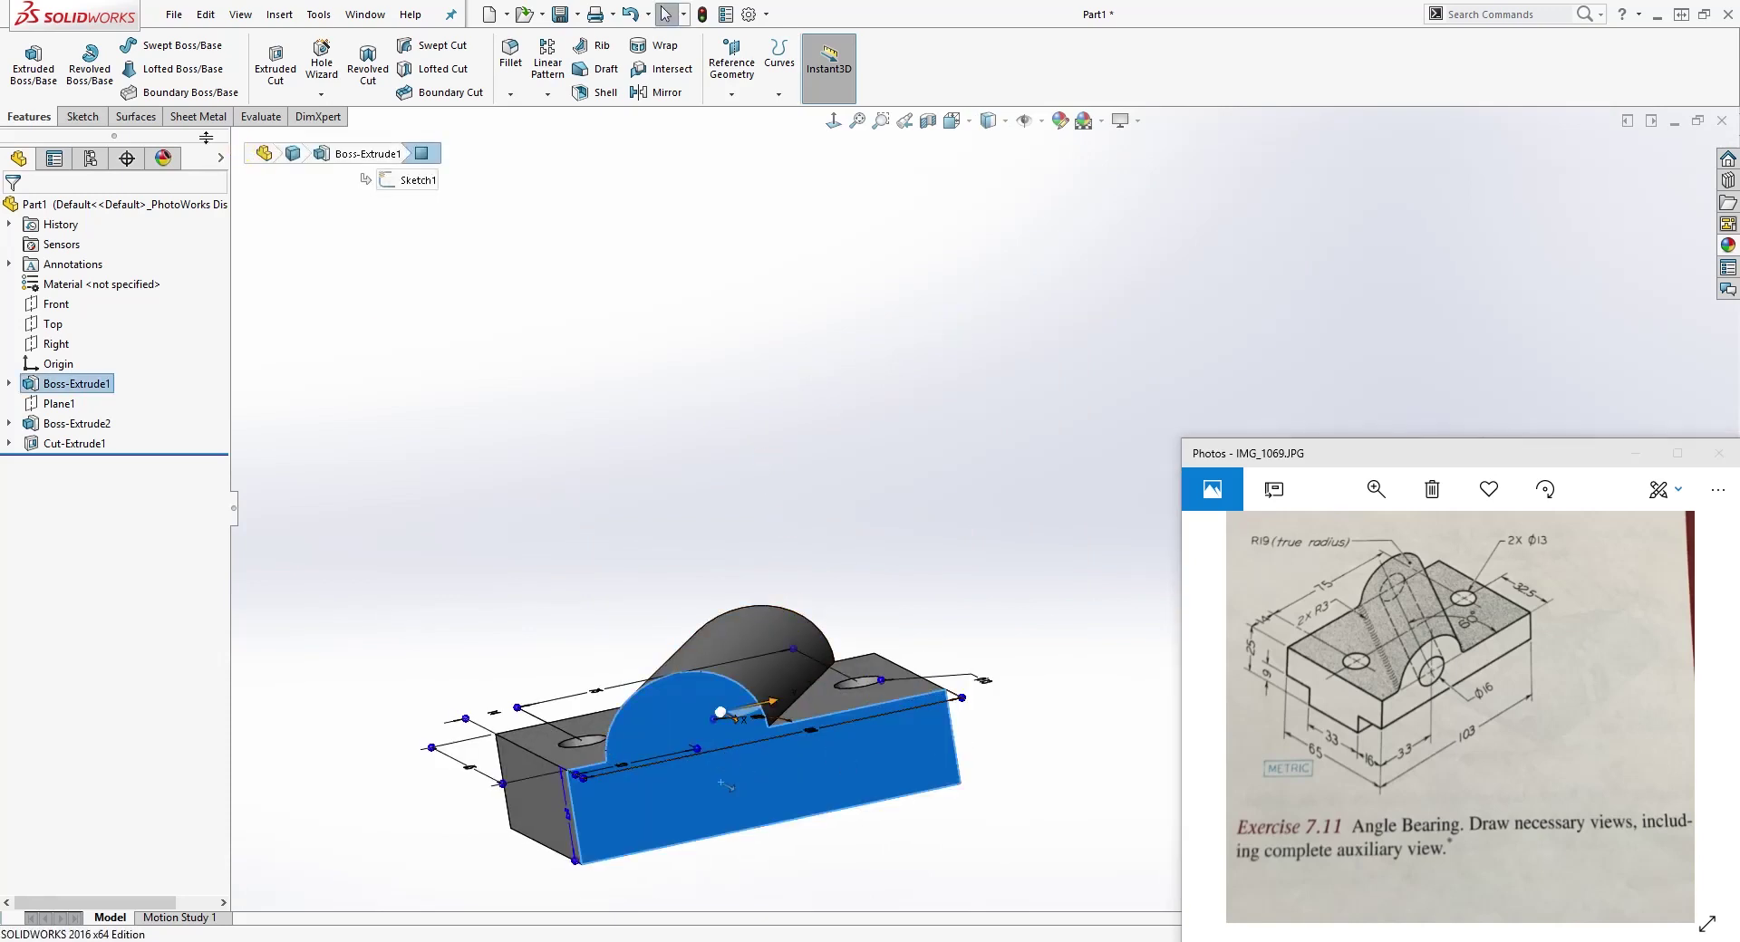
click(83, 117)
click(25, 57)
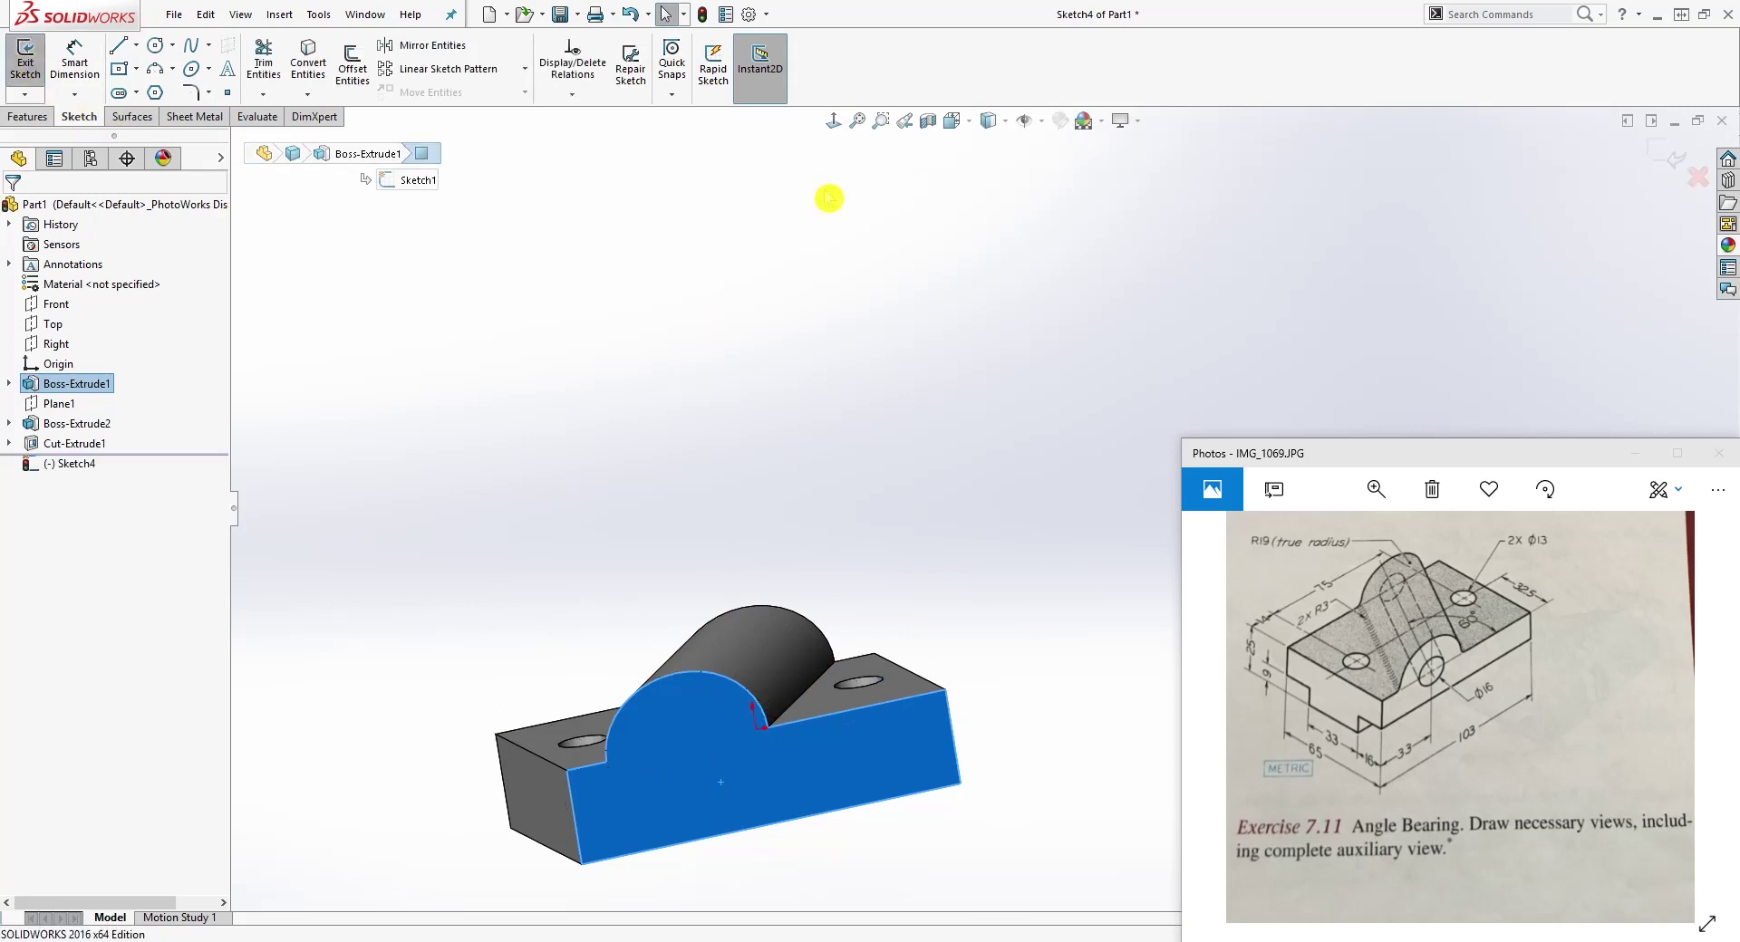
click(833, 123)
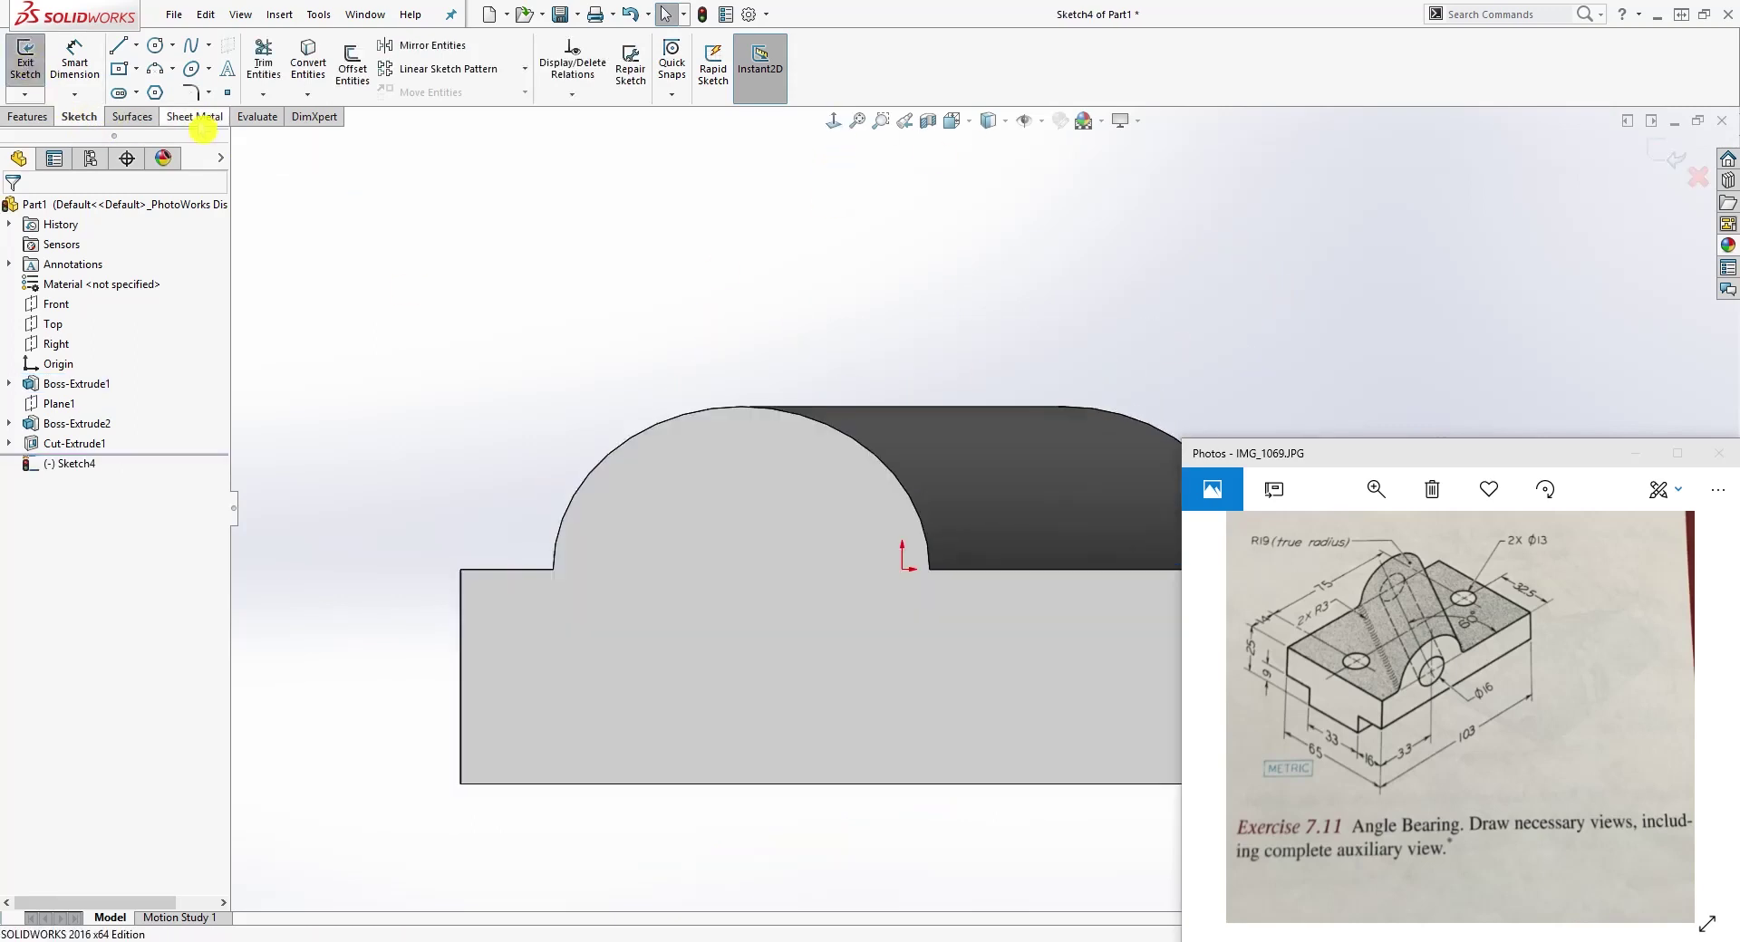
click(156, 45)
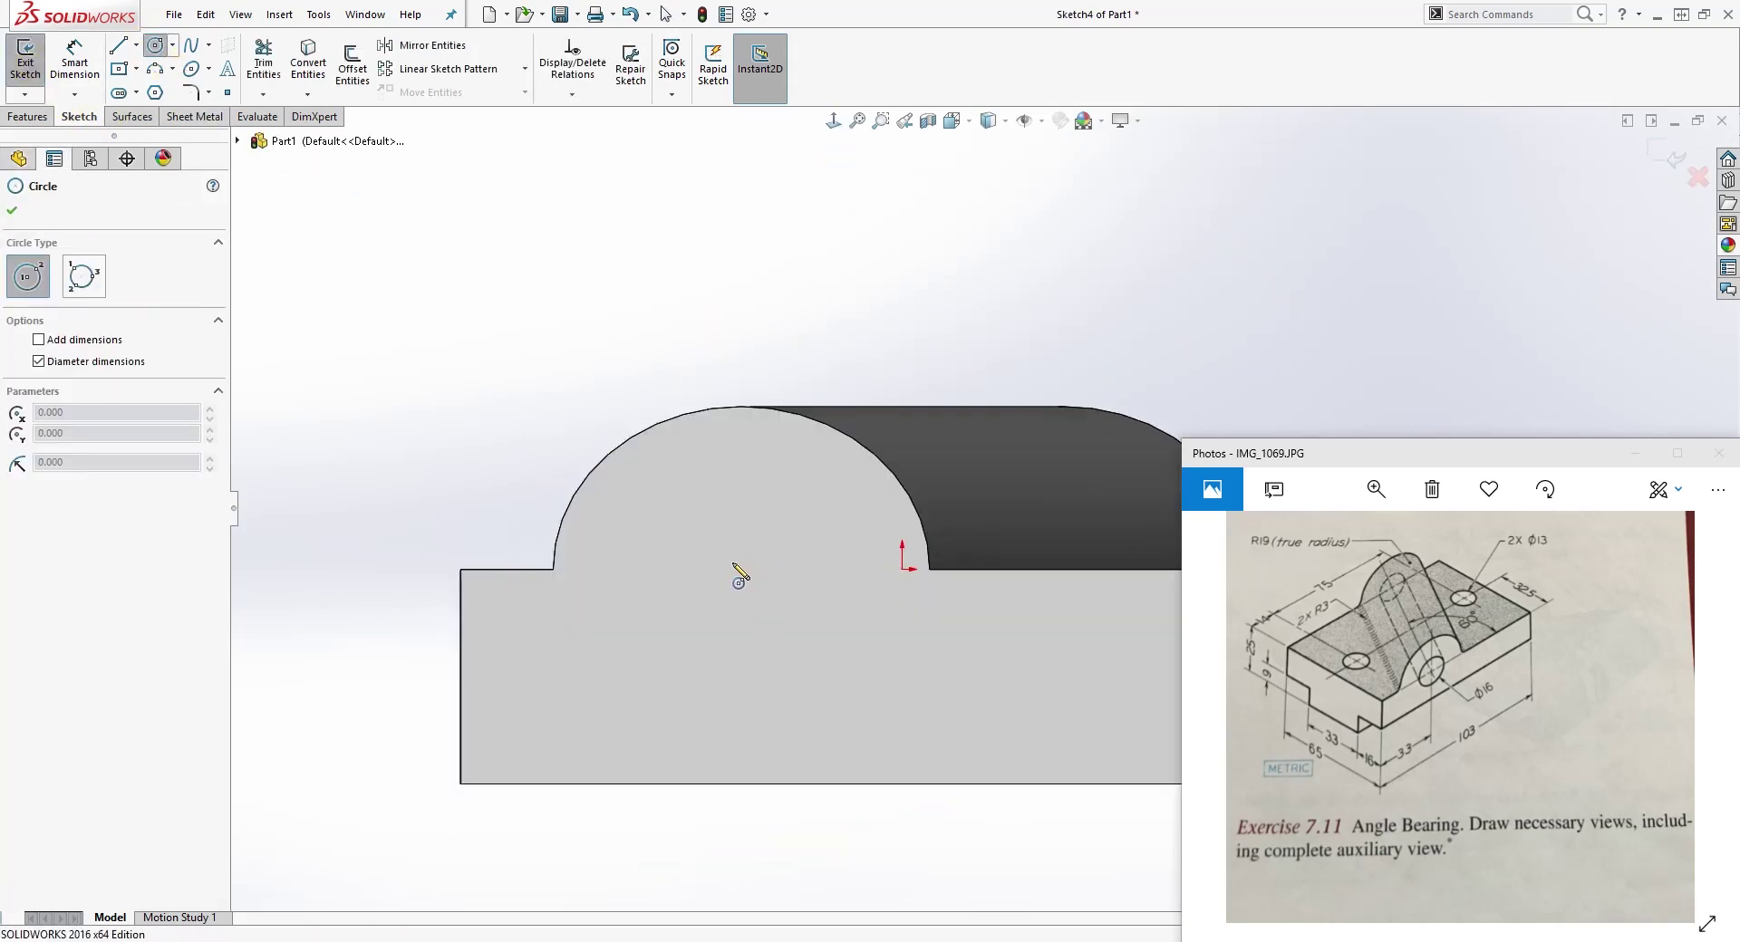
click(723, 563)
click(775, 510)
key(Escape)
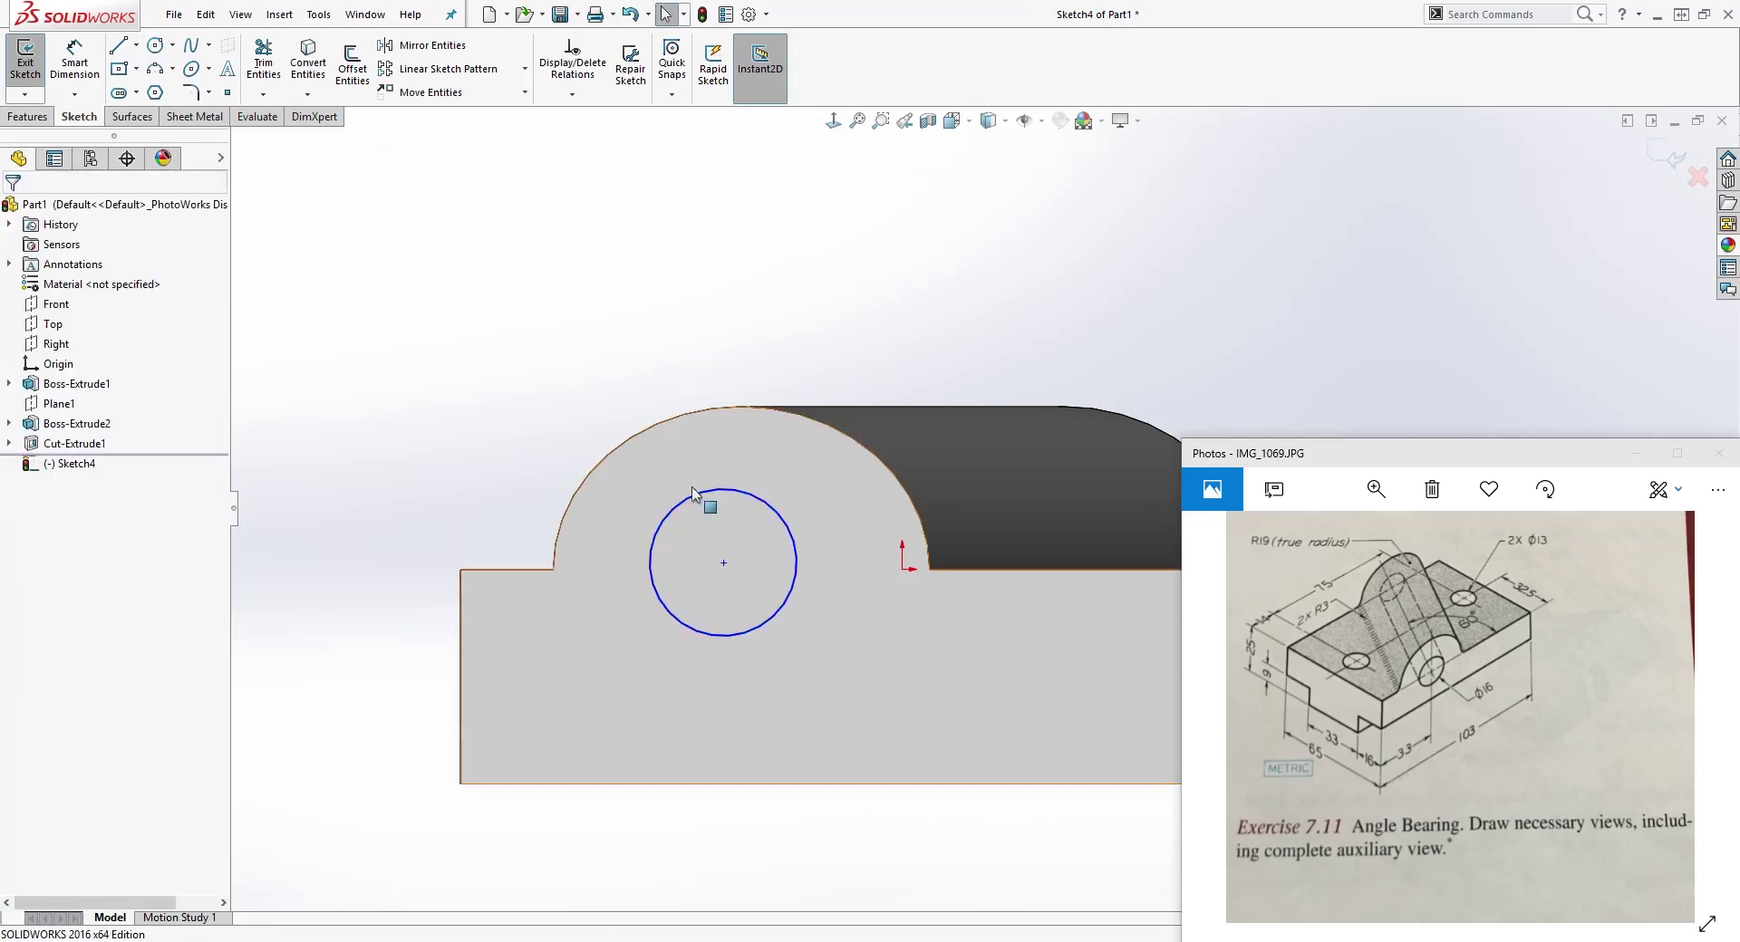
Step: Make the circle's centre concentric with the curved edge of the half-round boss
click(723, 563)
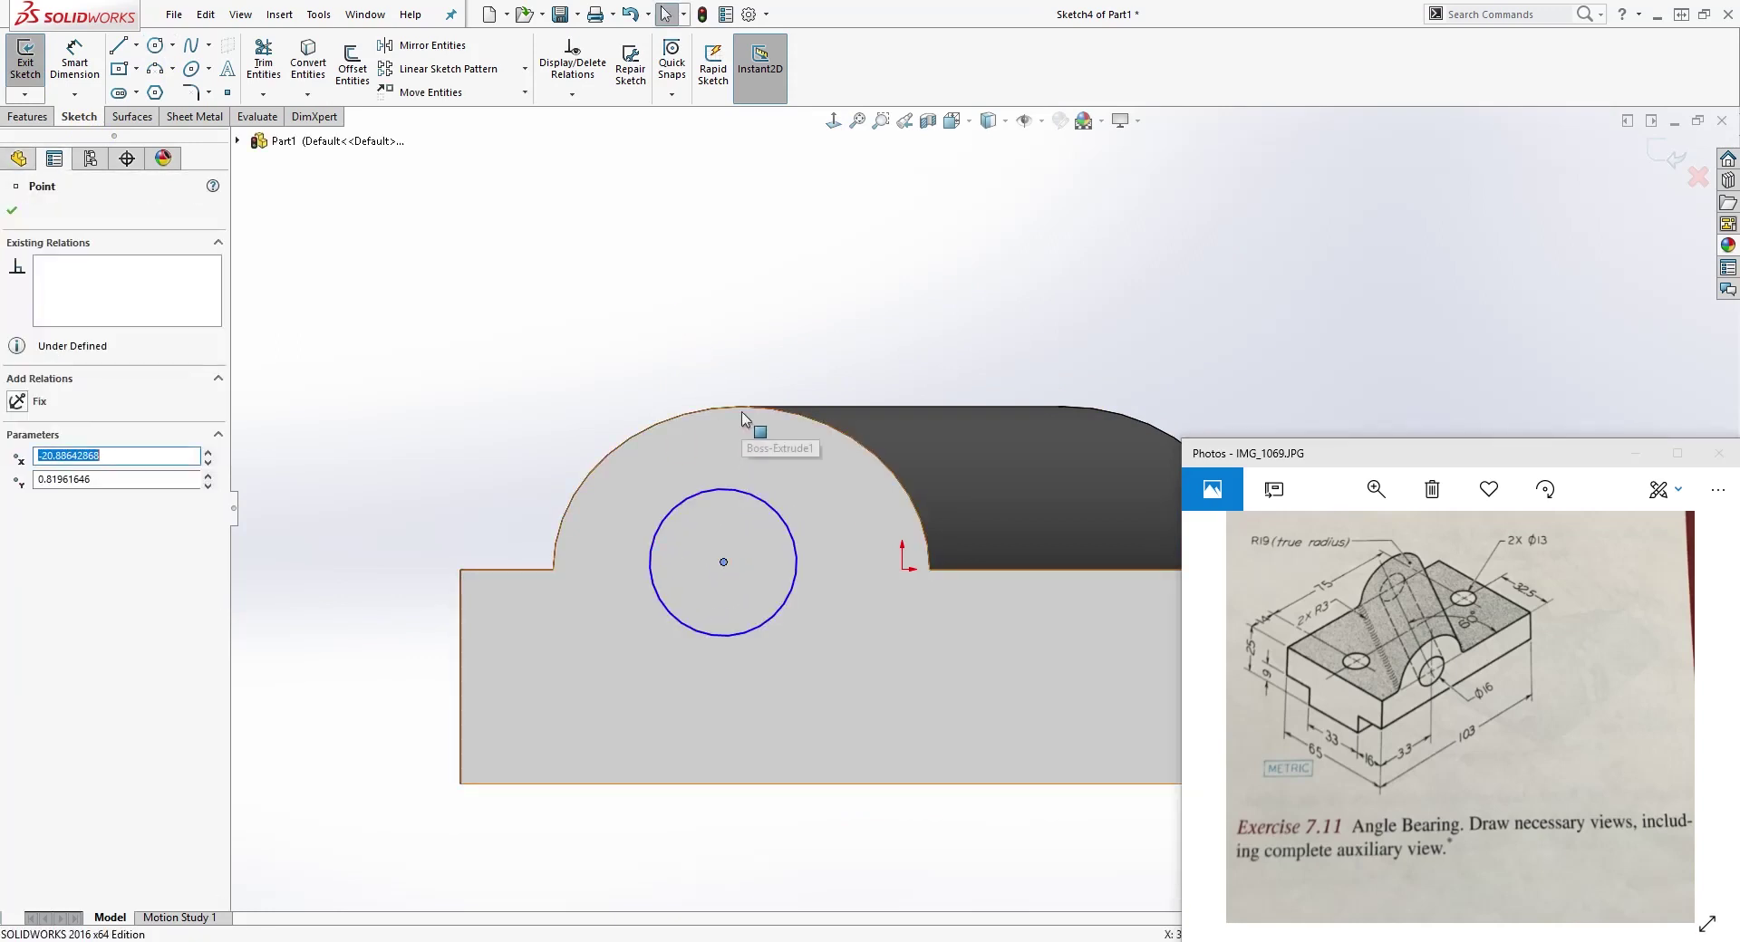
ctrl+click(761, 413)
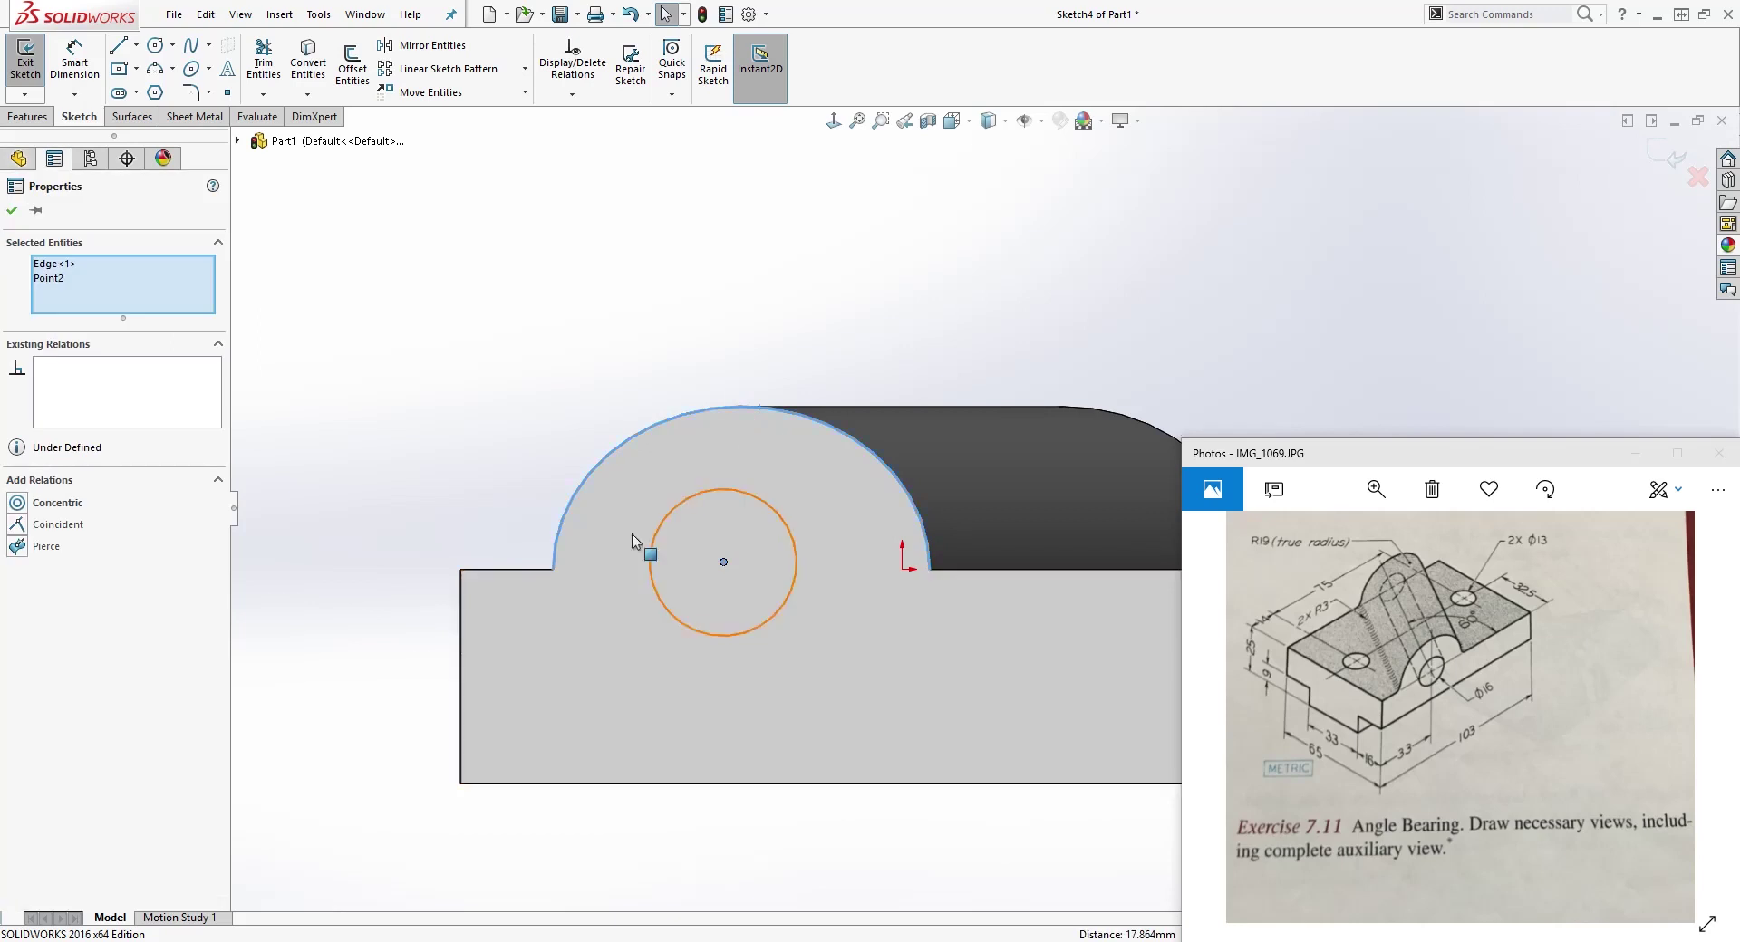
click(18, 504)
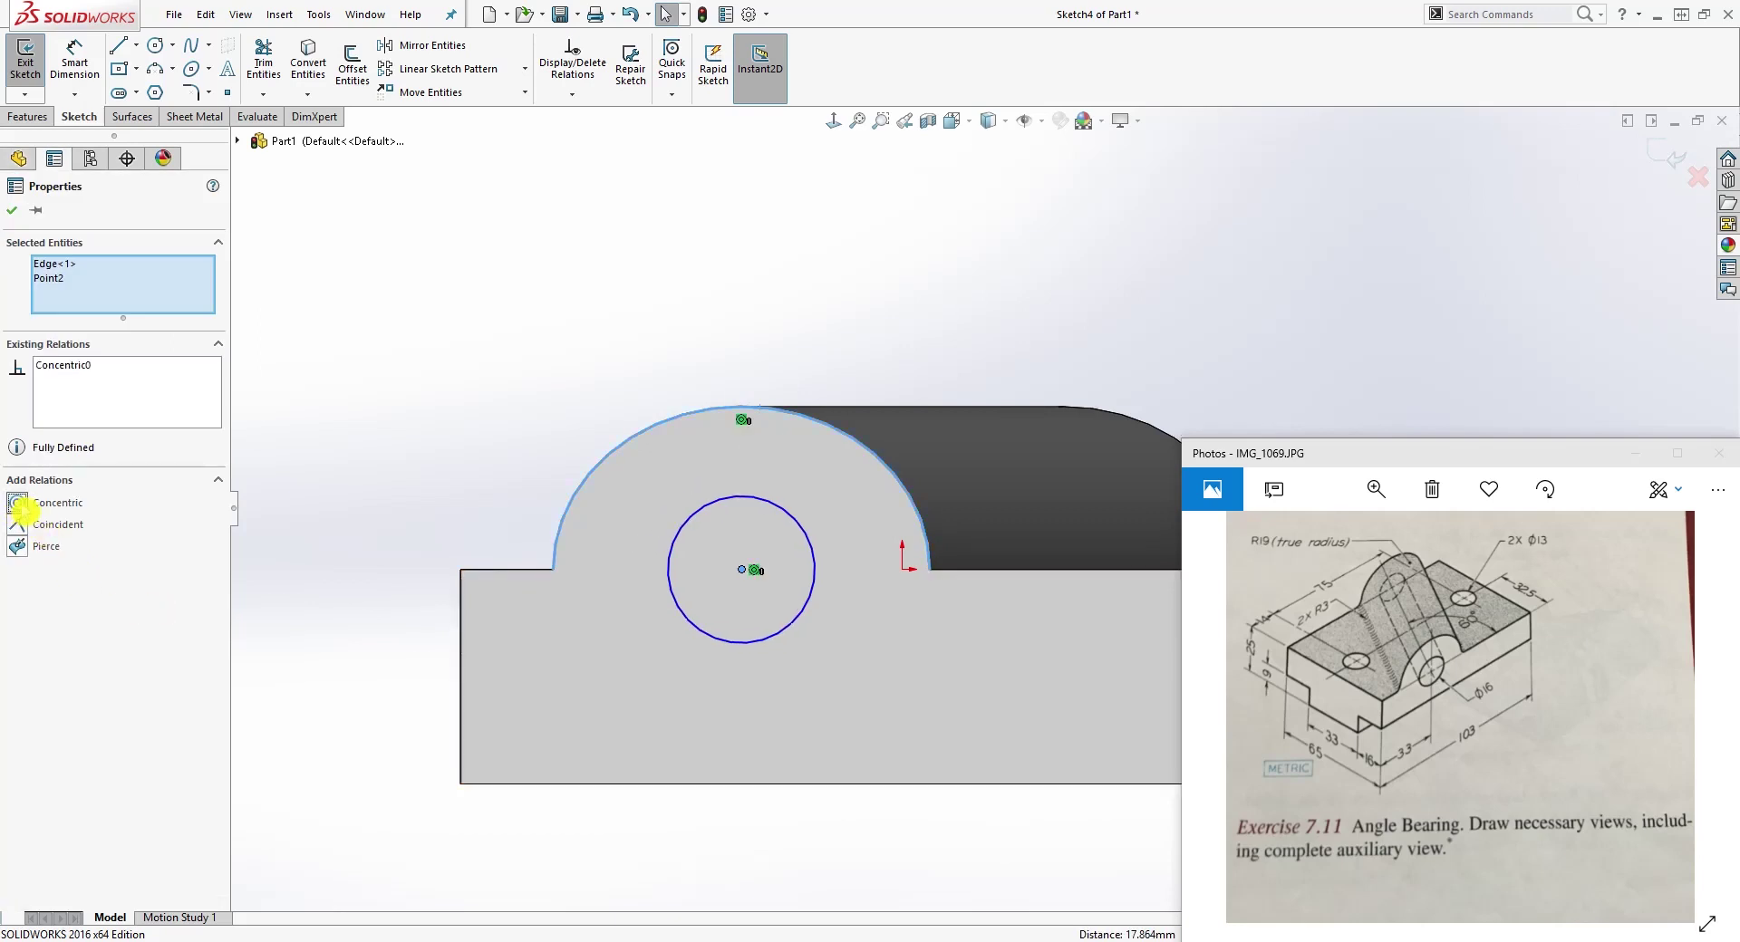
key(Escape)
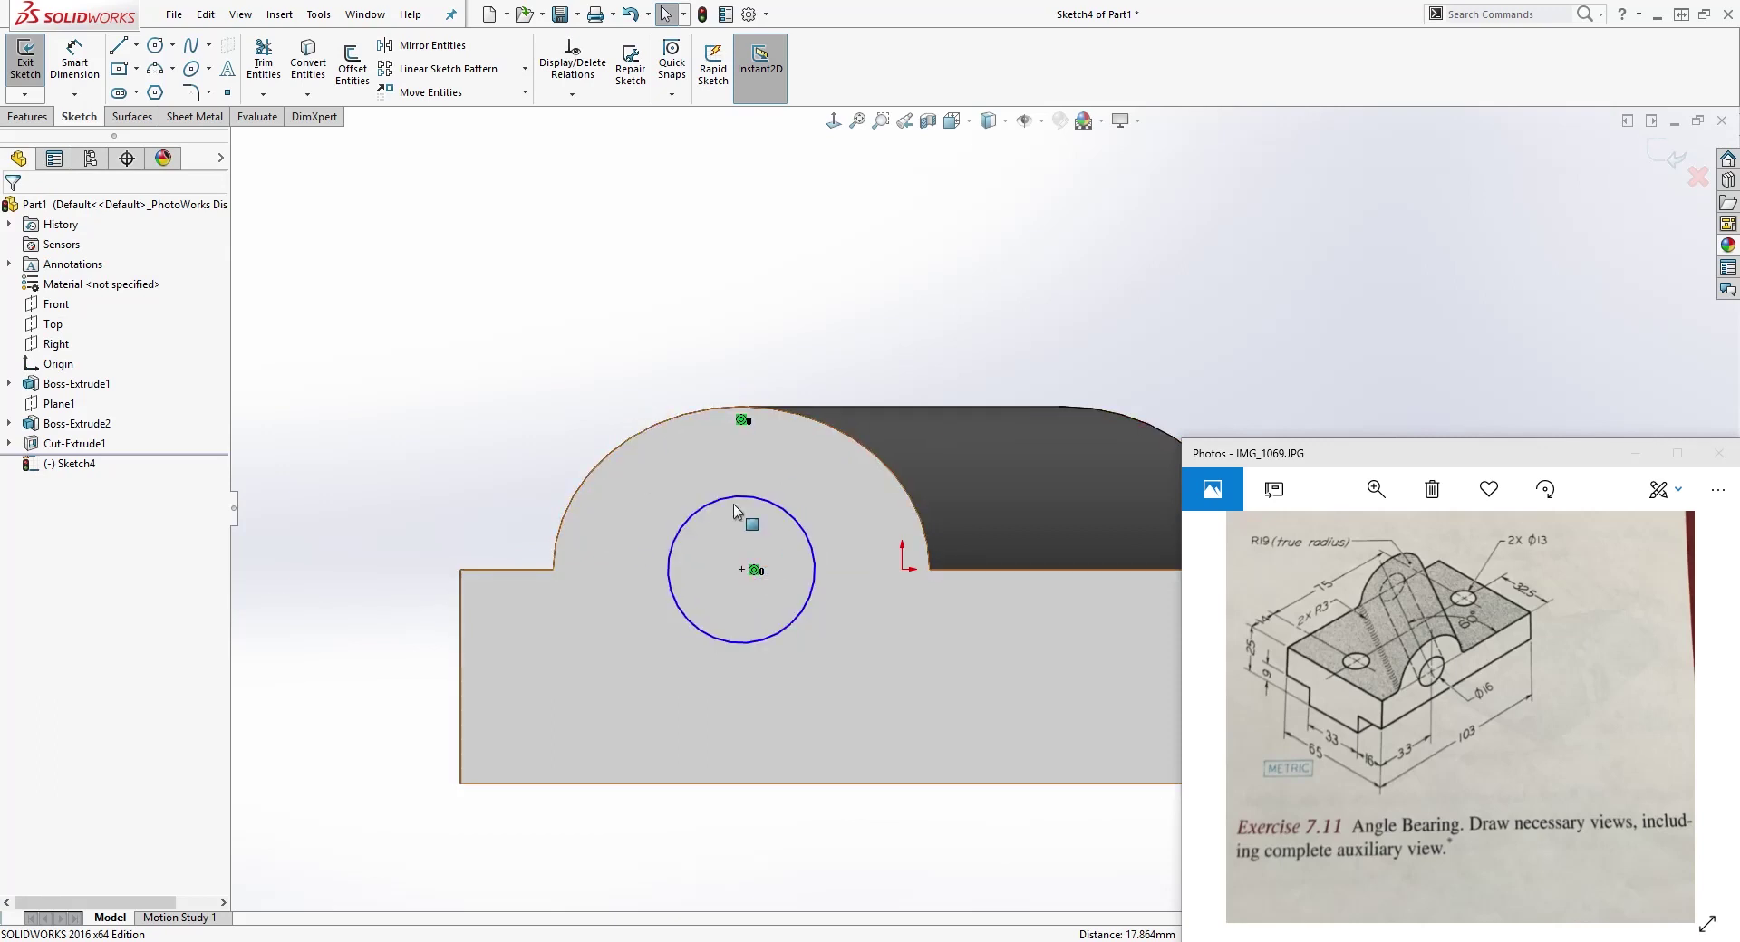
click(1013, 387)
Step: Dimension the circle's diameter to 16 mm
scroll(1178, 353, up, 1)
scroll(1178, 336, down, 2)
scroll(815, 635, up, 2)
key(d)
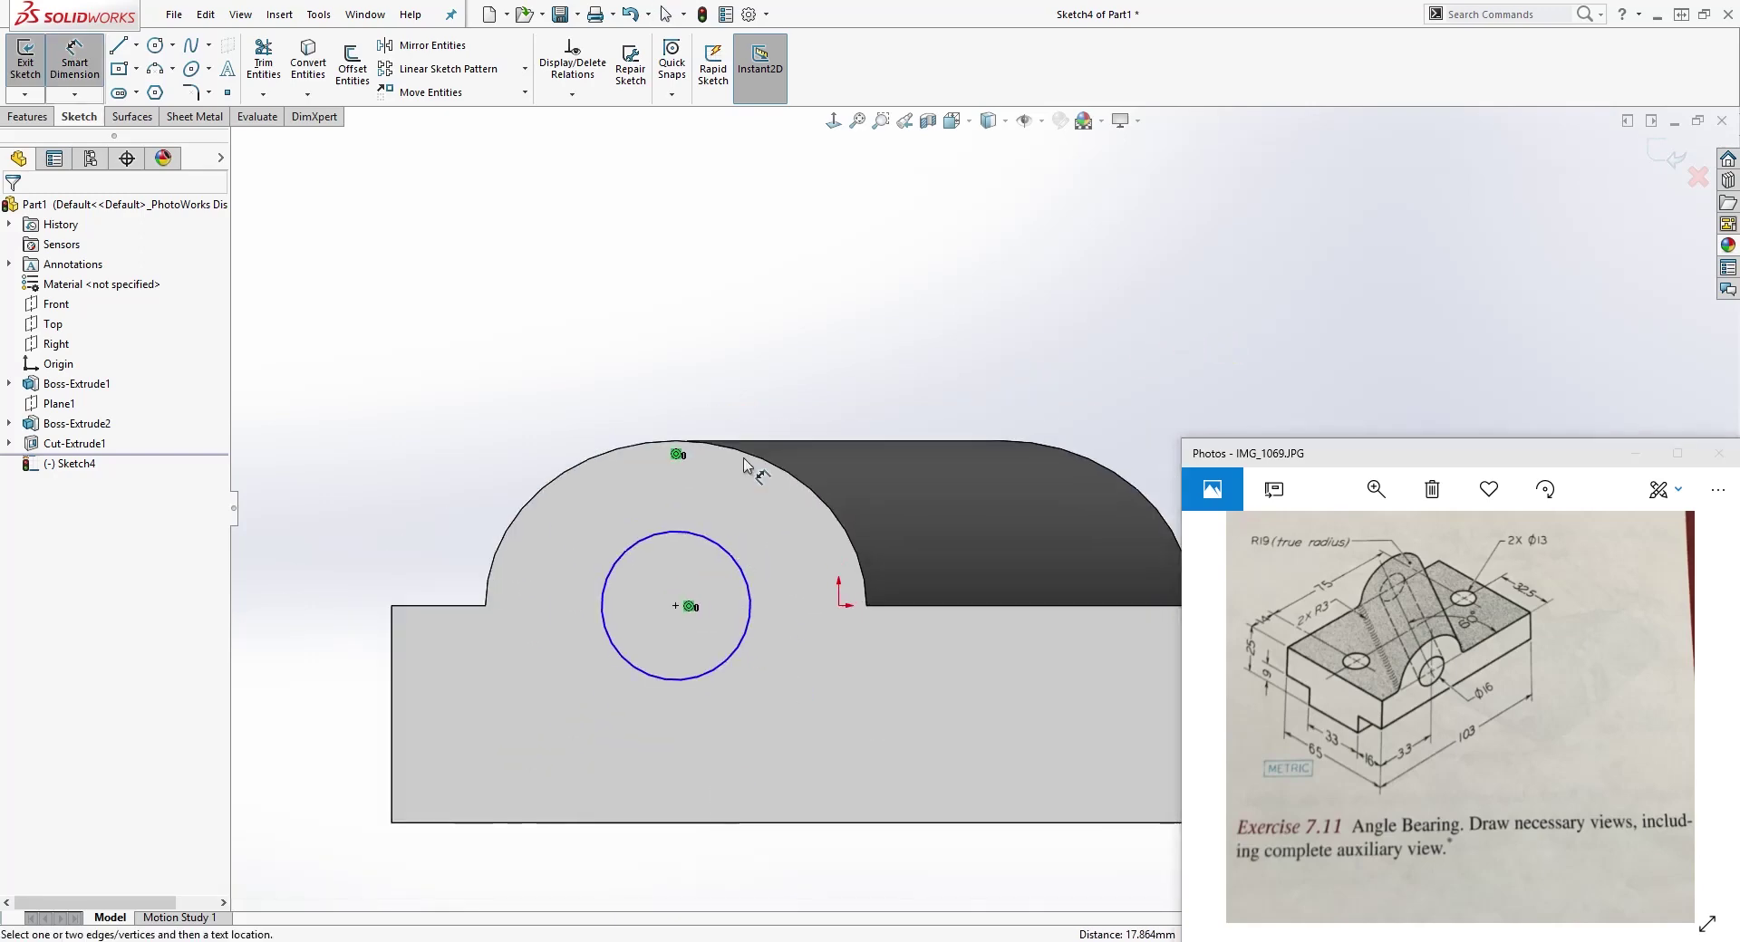
click(711, 536)
click(849, 359)
text(16)
key(Return)
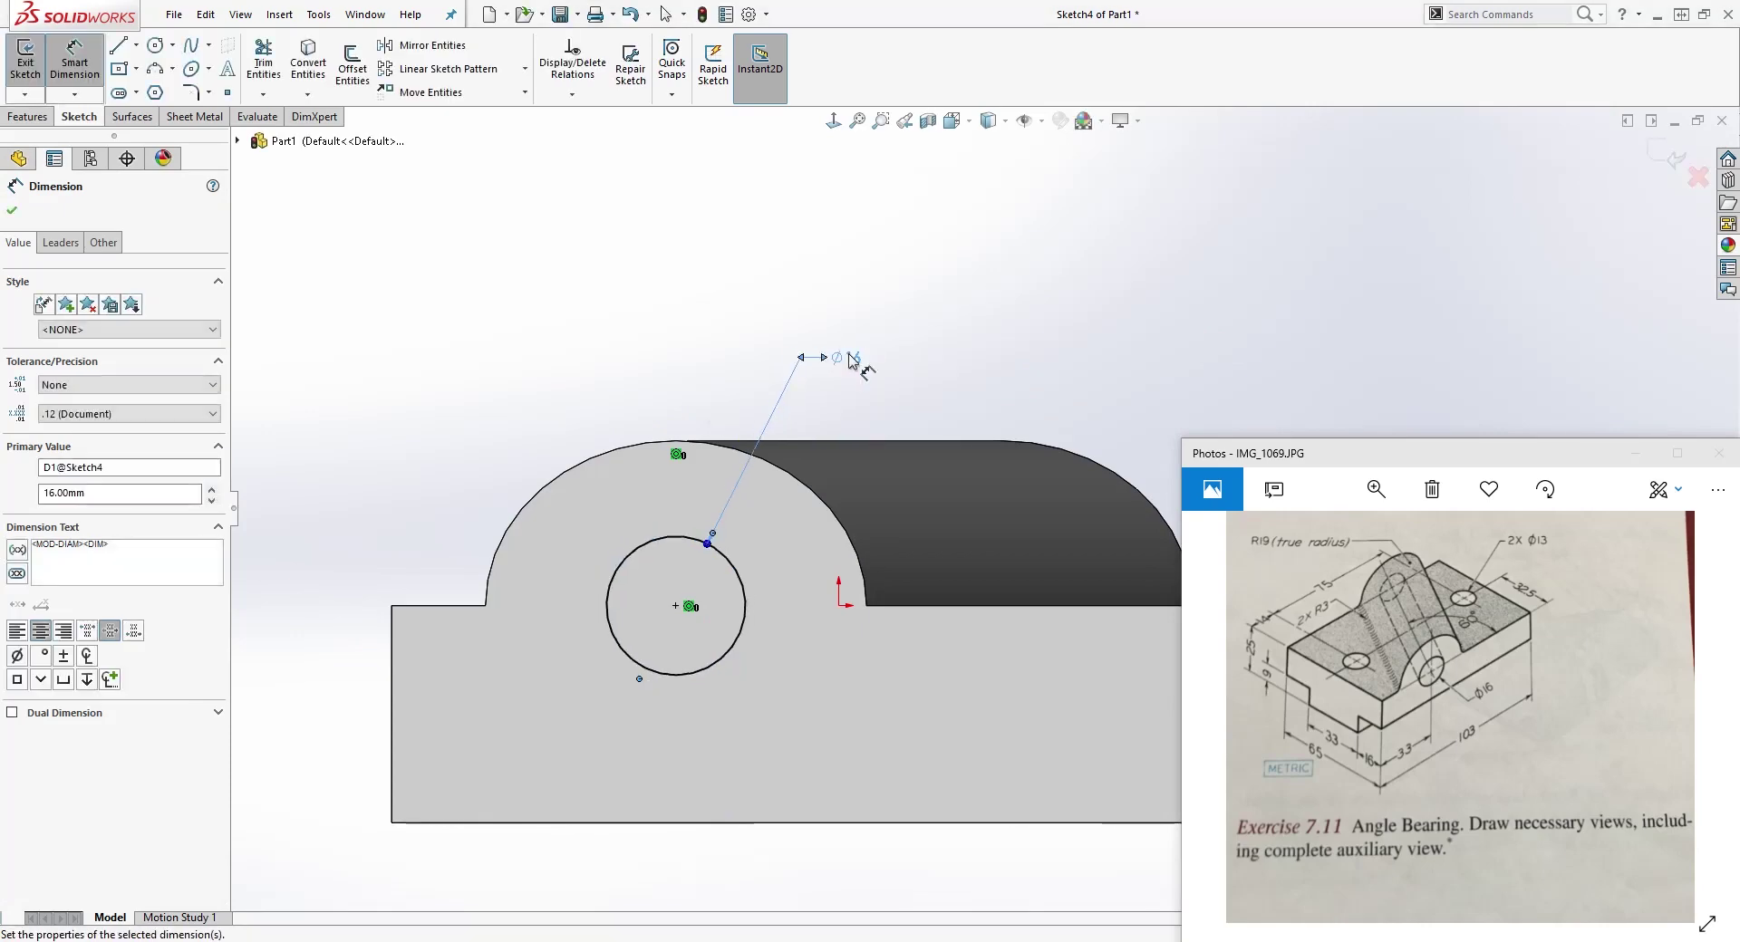
key(Escape)
Step: Show the base block's profile sketch so that its 60° centreline can be picked
middle_drag(643, 469, 1142, 380)
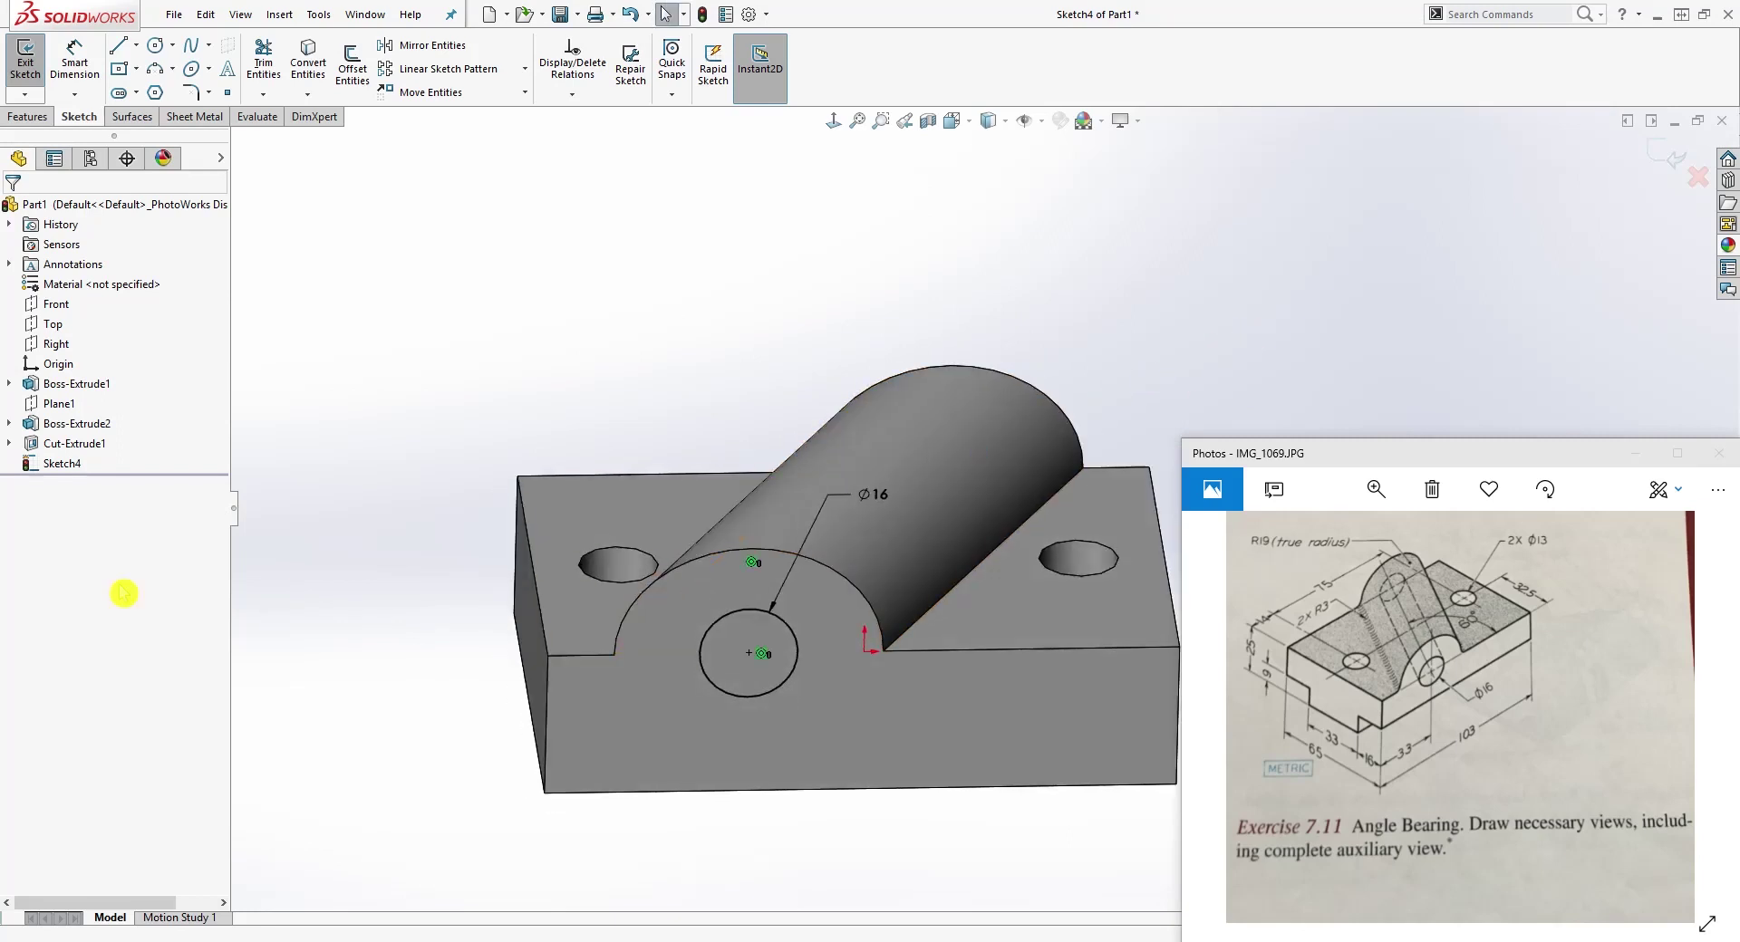
click(10, 386)
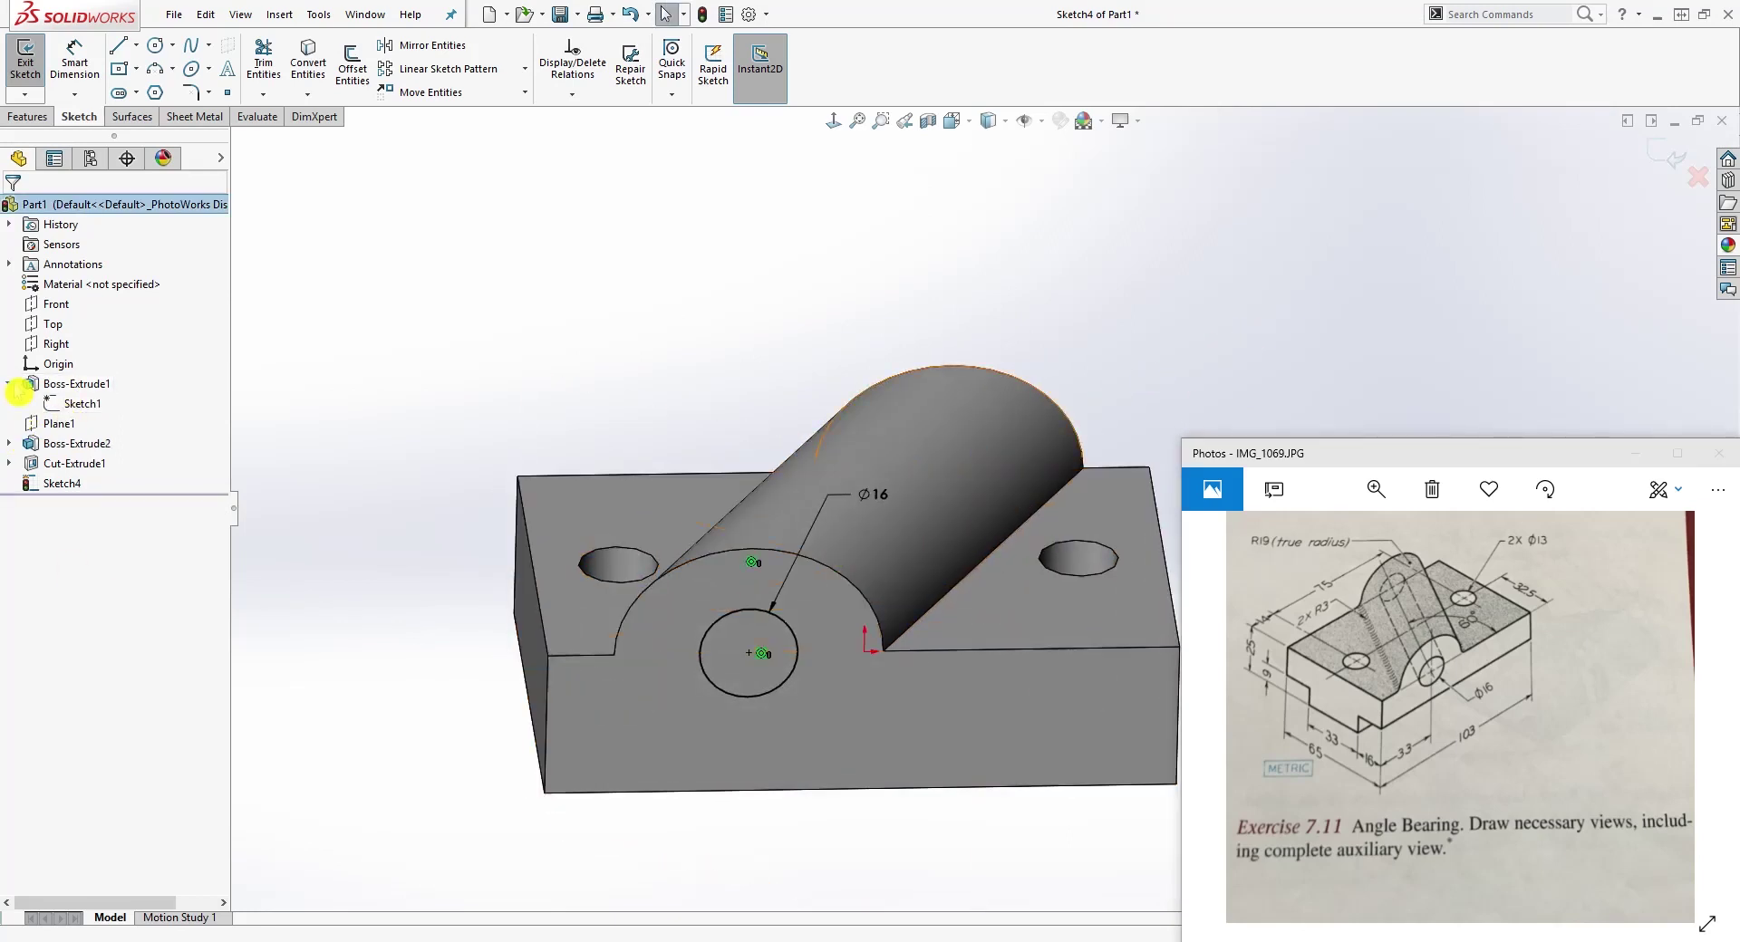
right_click(57, 406)
key(Escape)
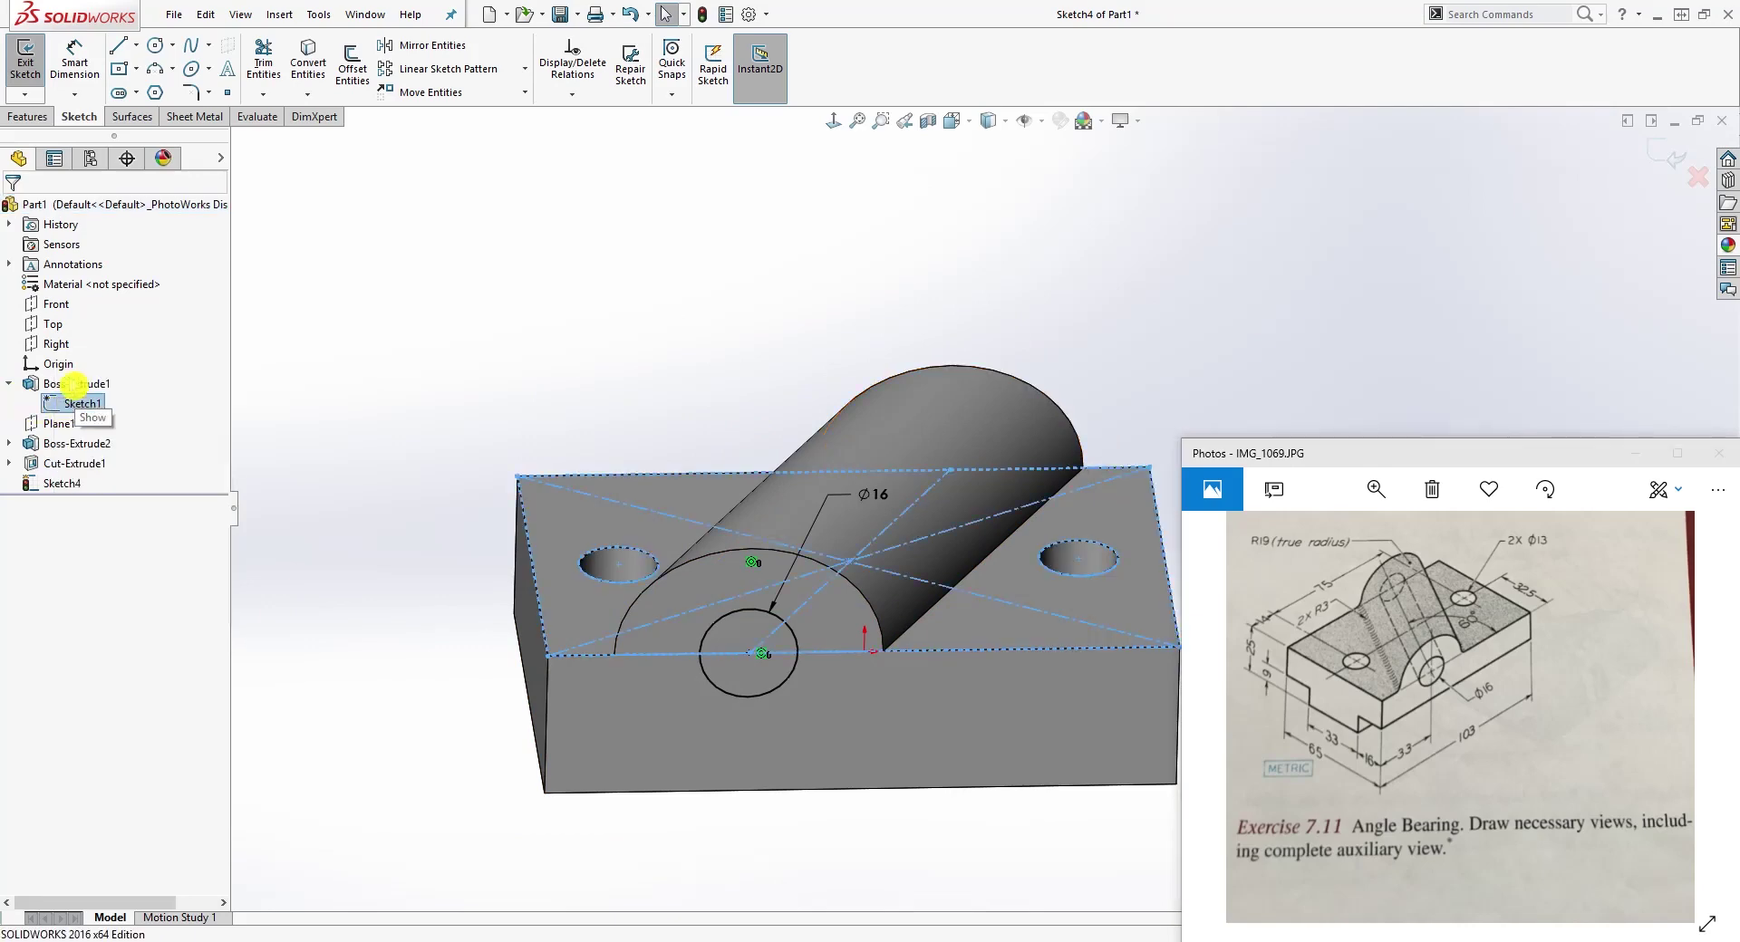
middle_drag(606, 347, 743, 640)
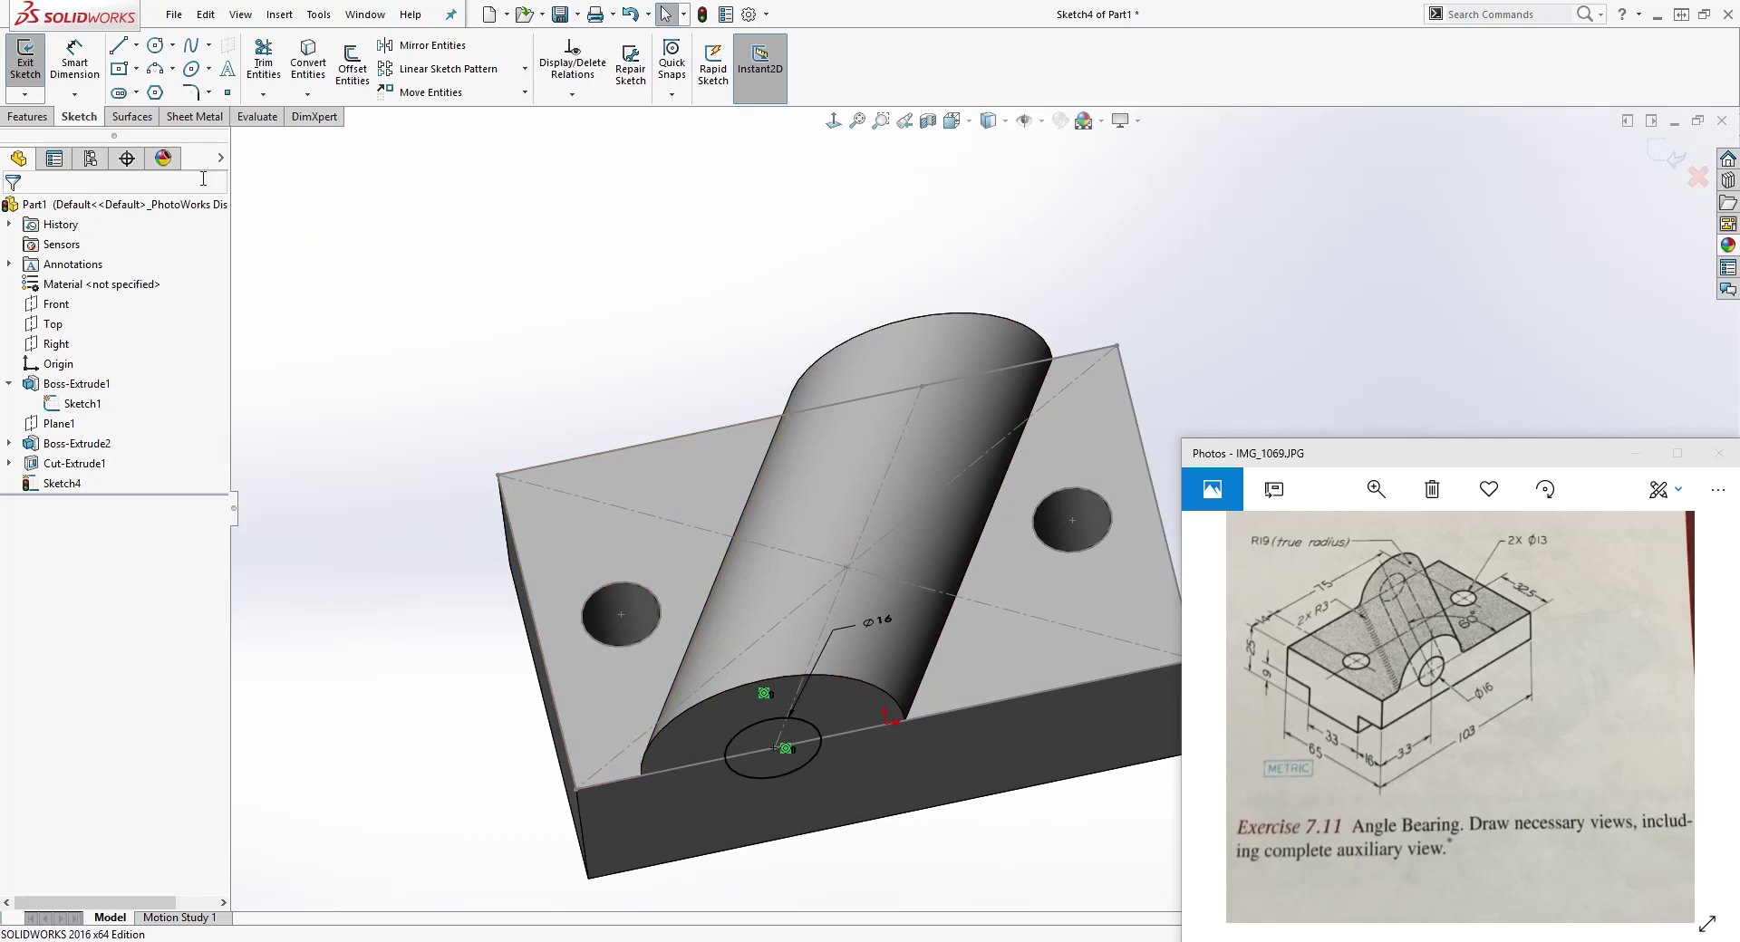
Step: Start an Extruded Cut from the Ø16 circle and set its direction along the angled centreline of the base sketch
click(28, 119)
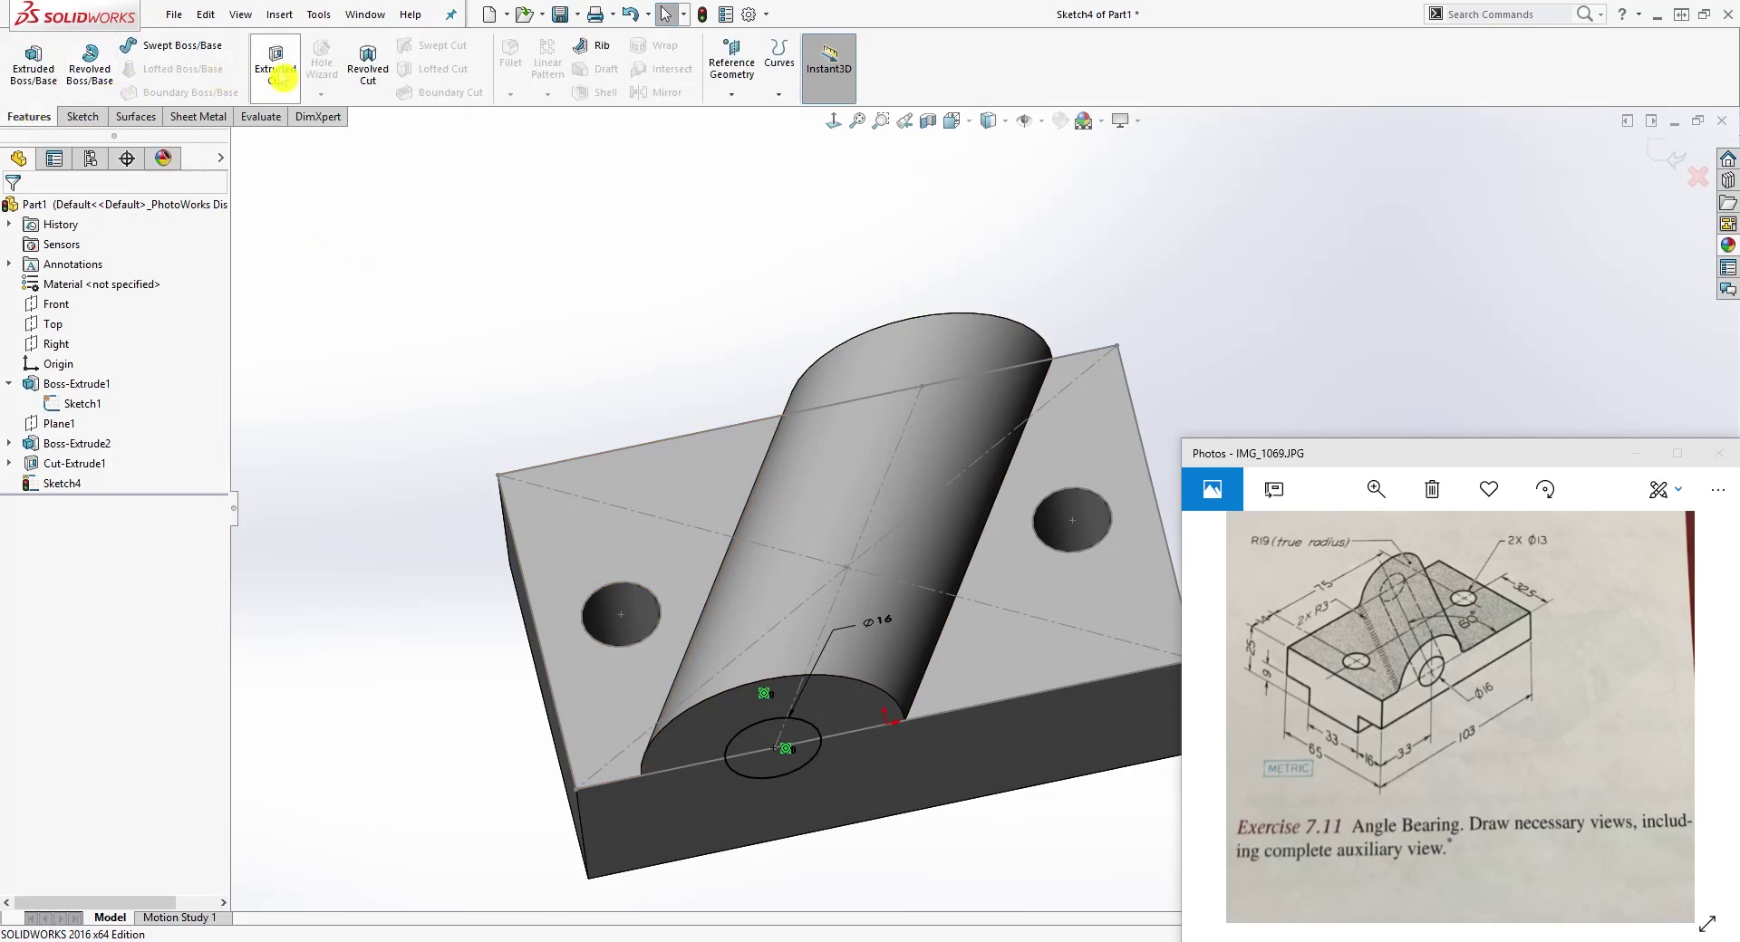
click(275, 71)
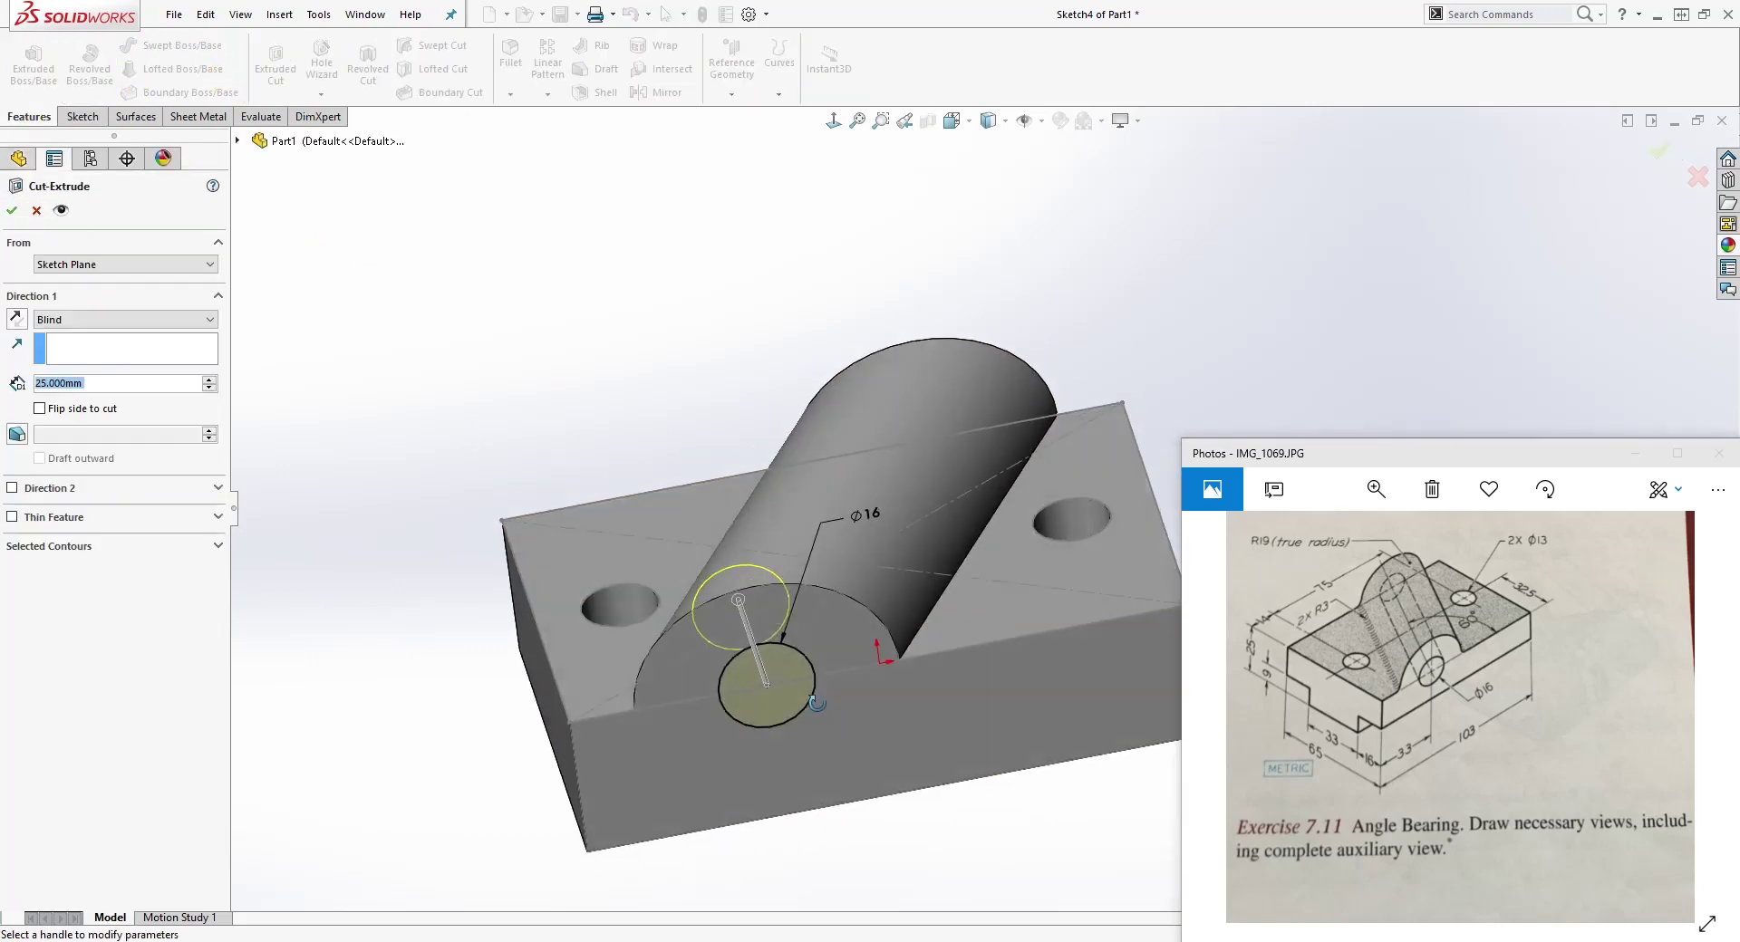
middle_drag(723, 632, 773, 746)
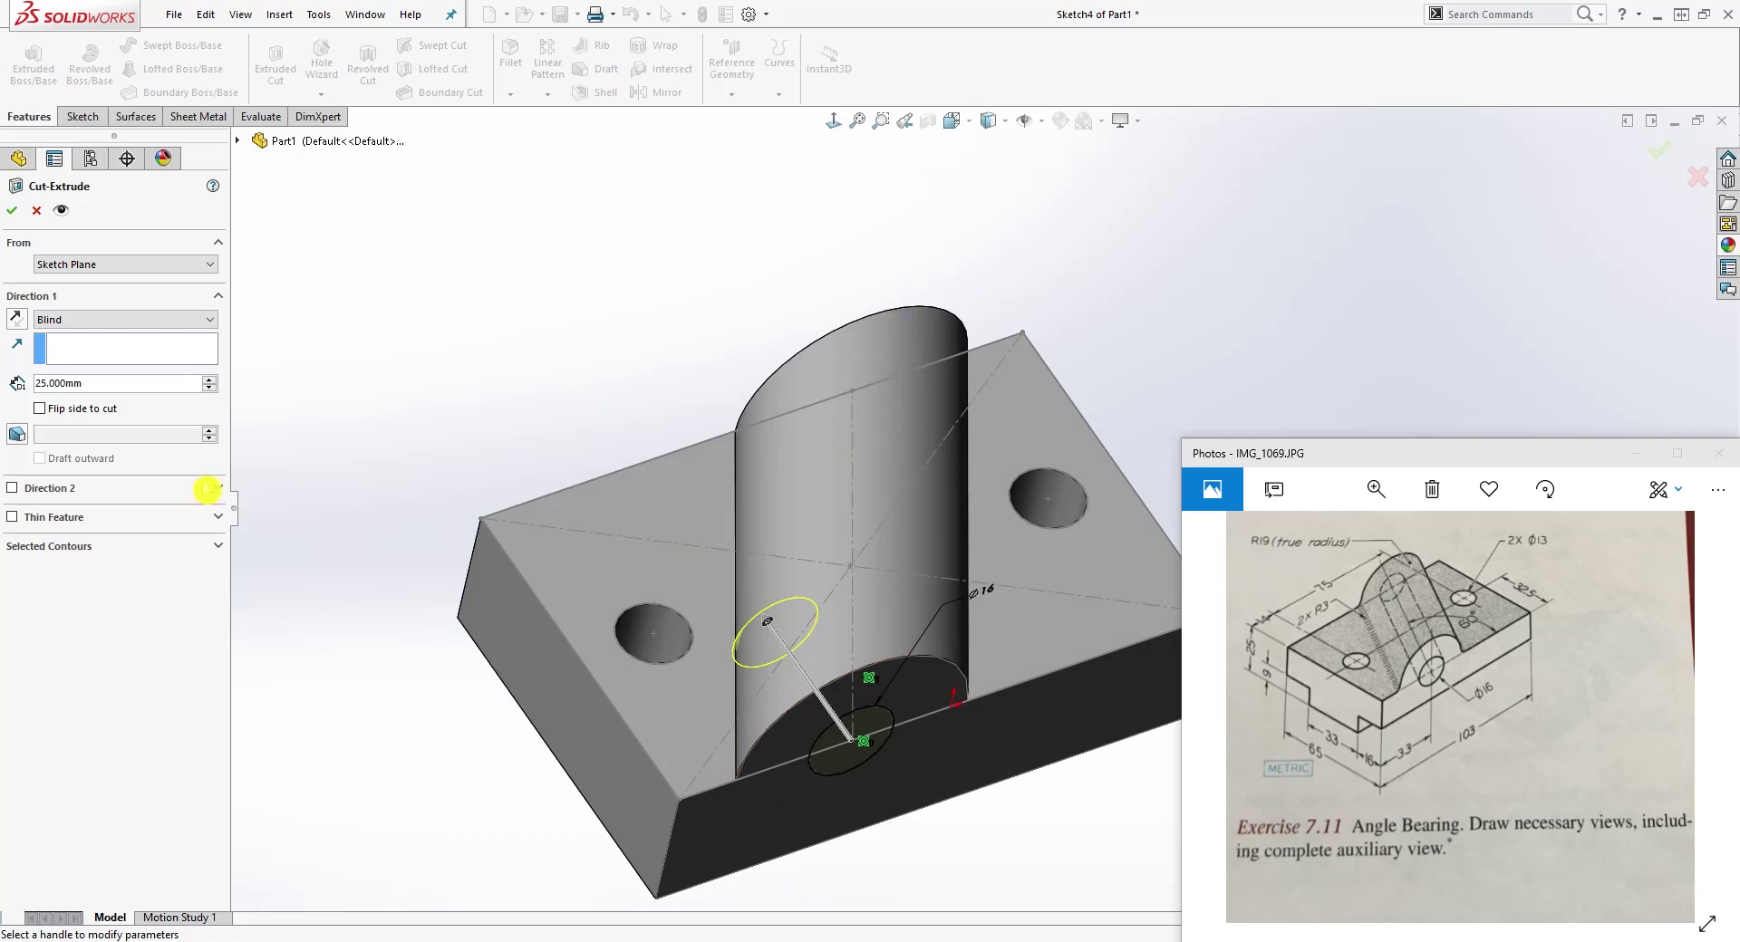
click(78, 355)
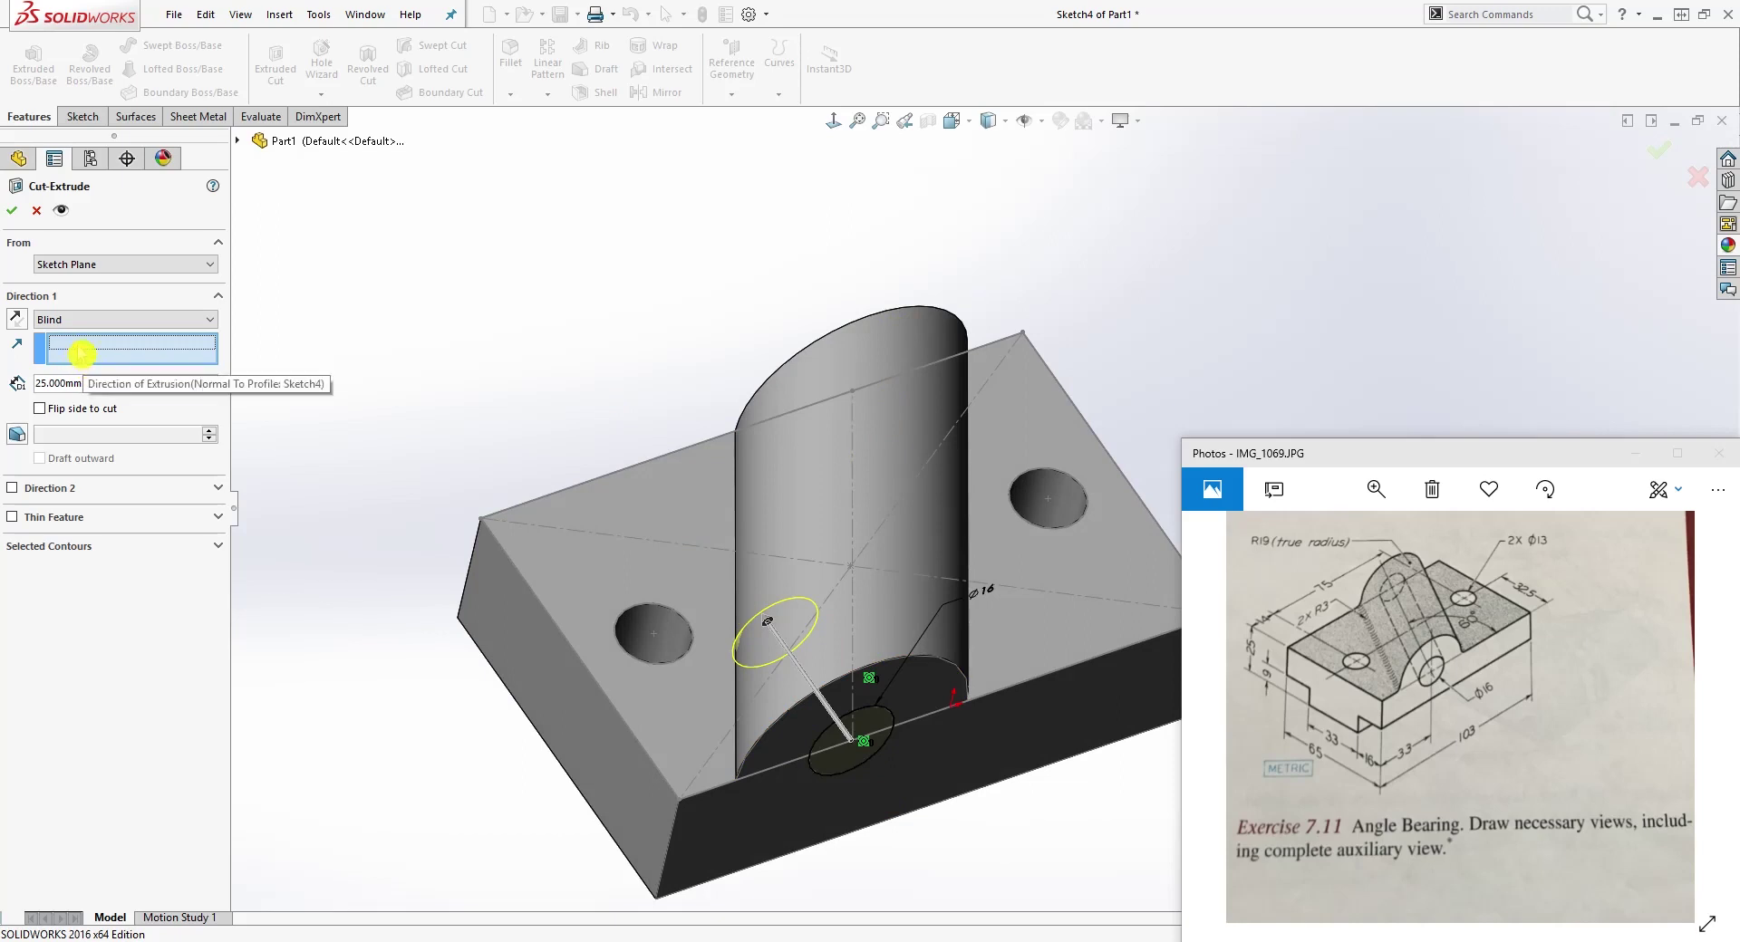
click(851, 448)
middle_drag(818, 822, 736, 811)
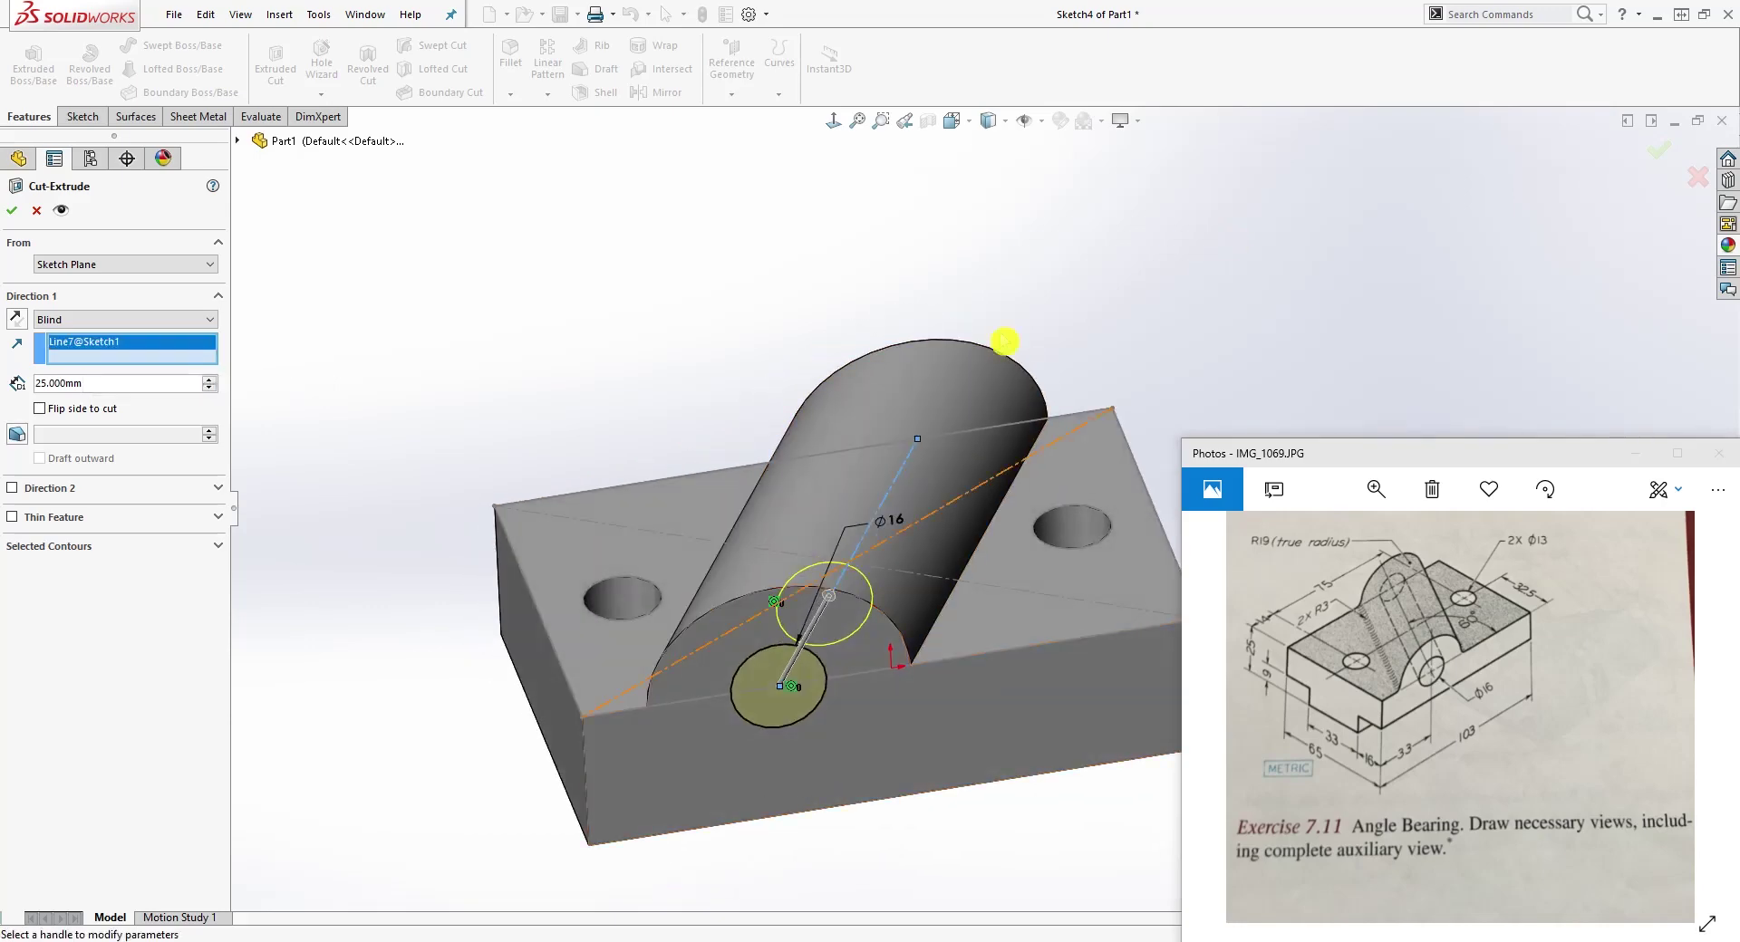
Step: Try the Through All end condition for the angled cut
click(69, 342)
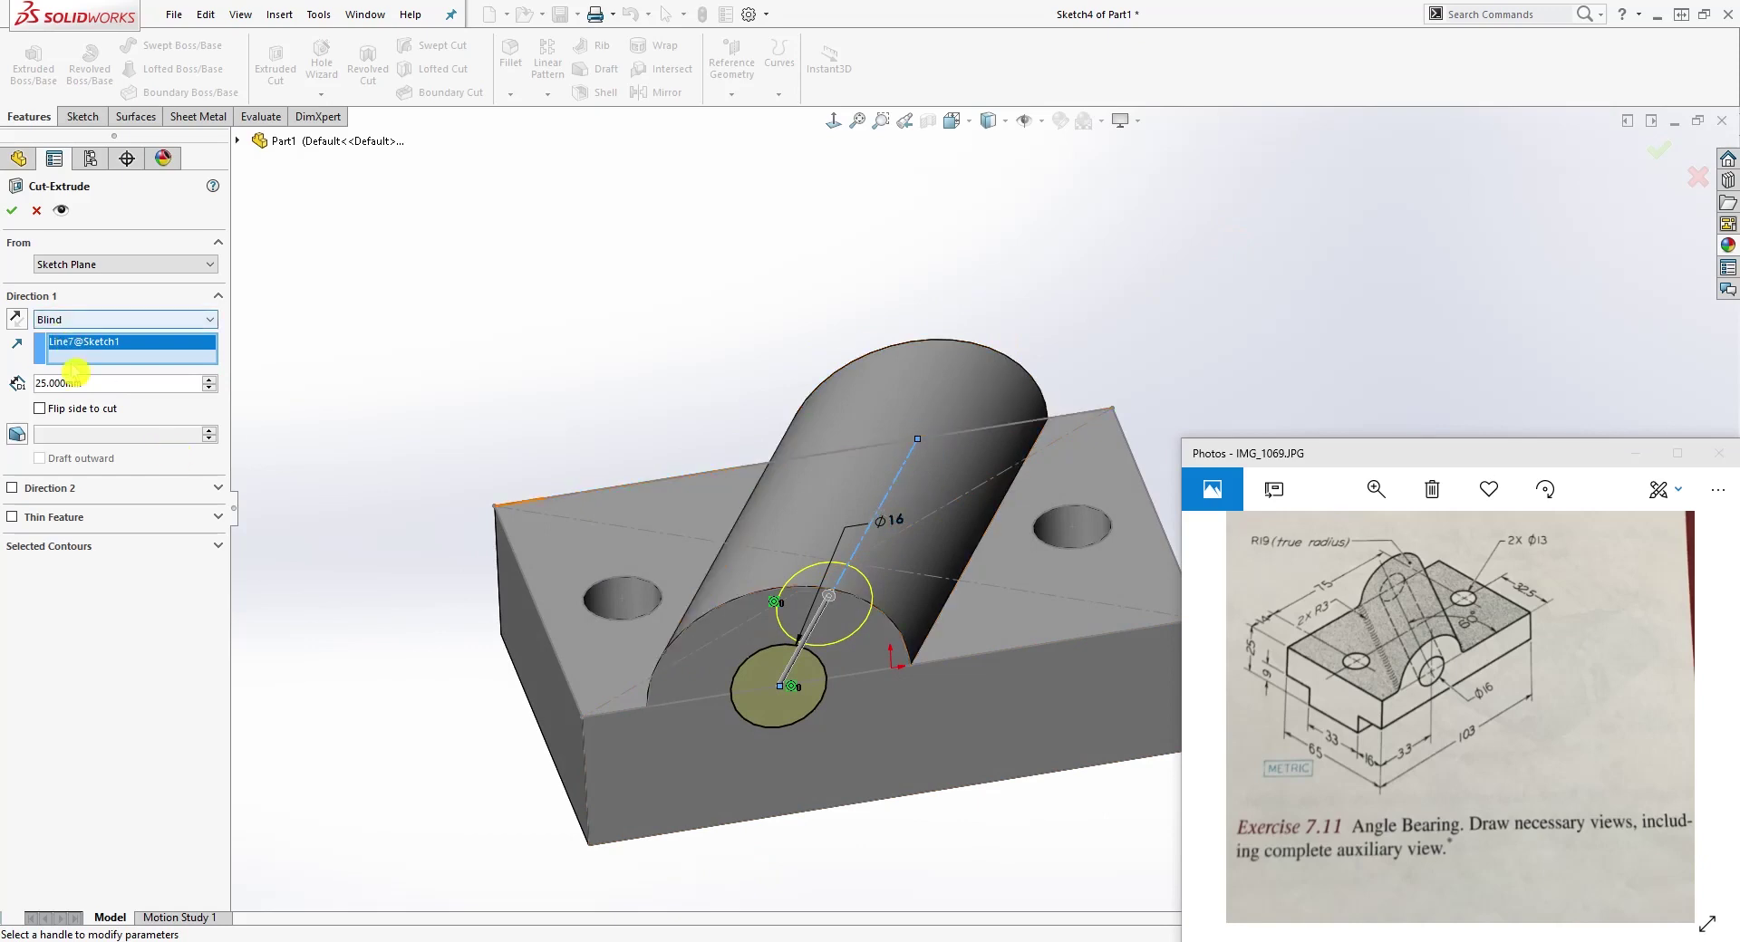
click(211, 320)
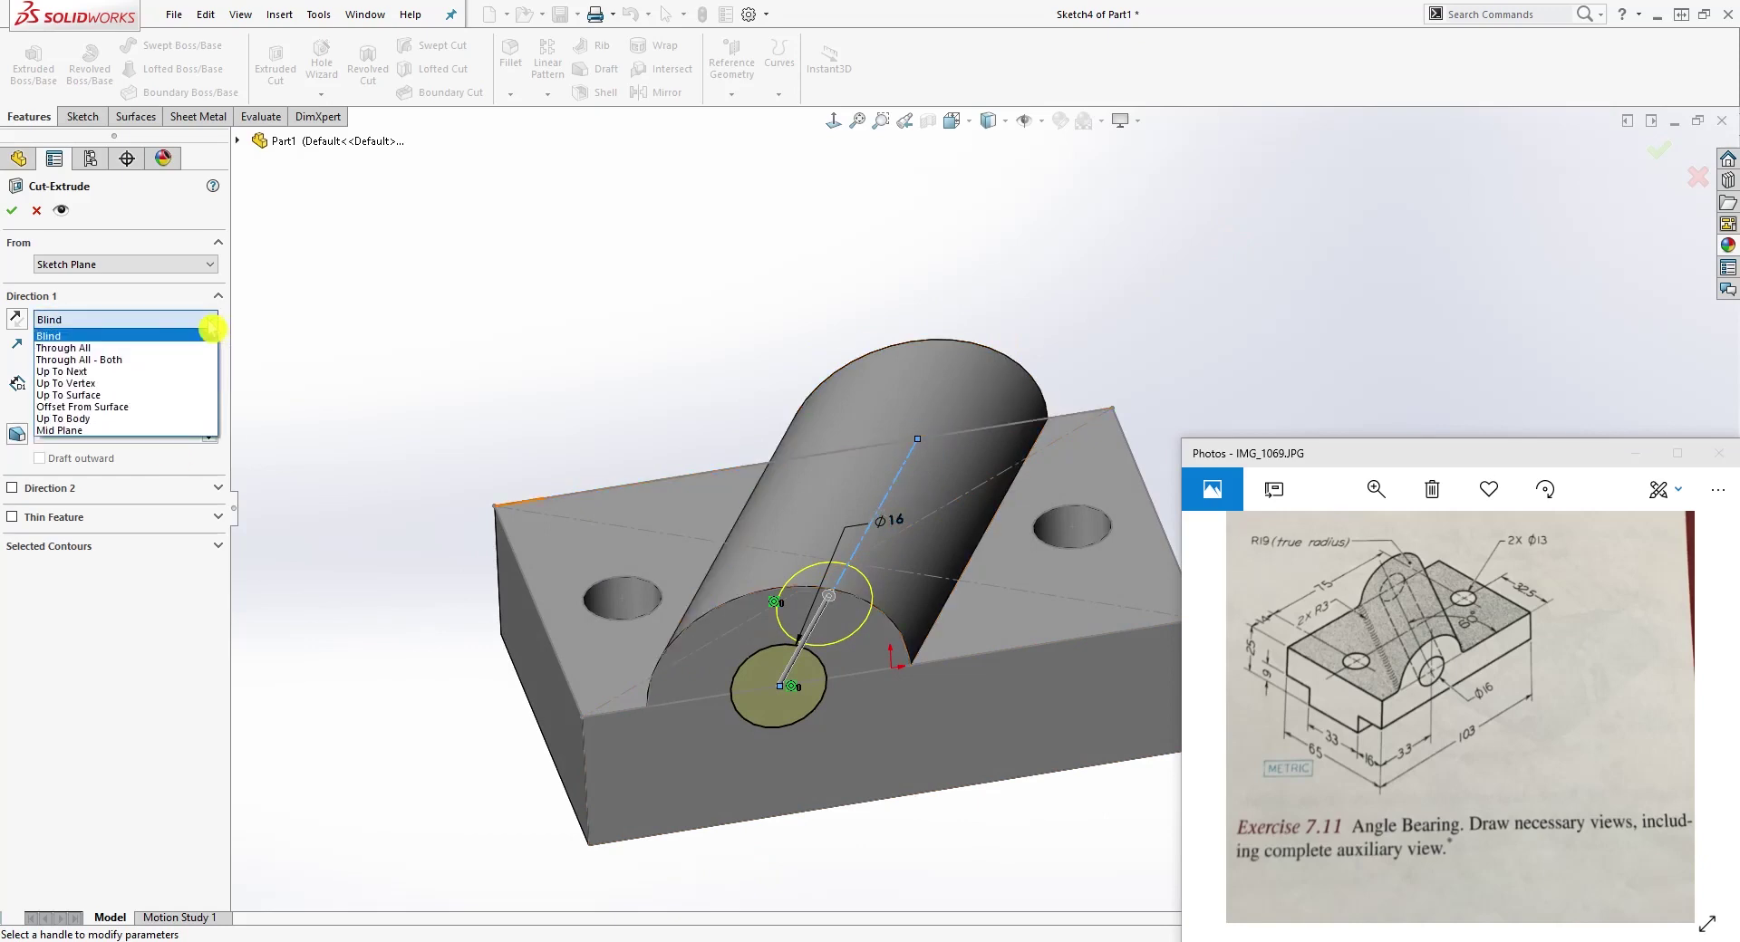
click(163, 349)
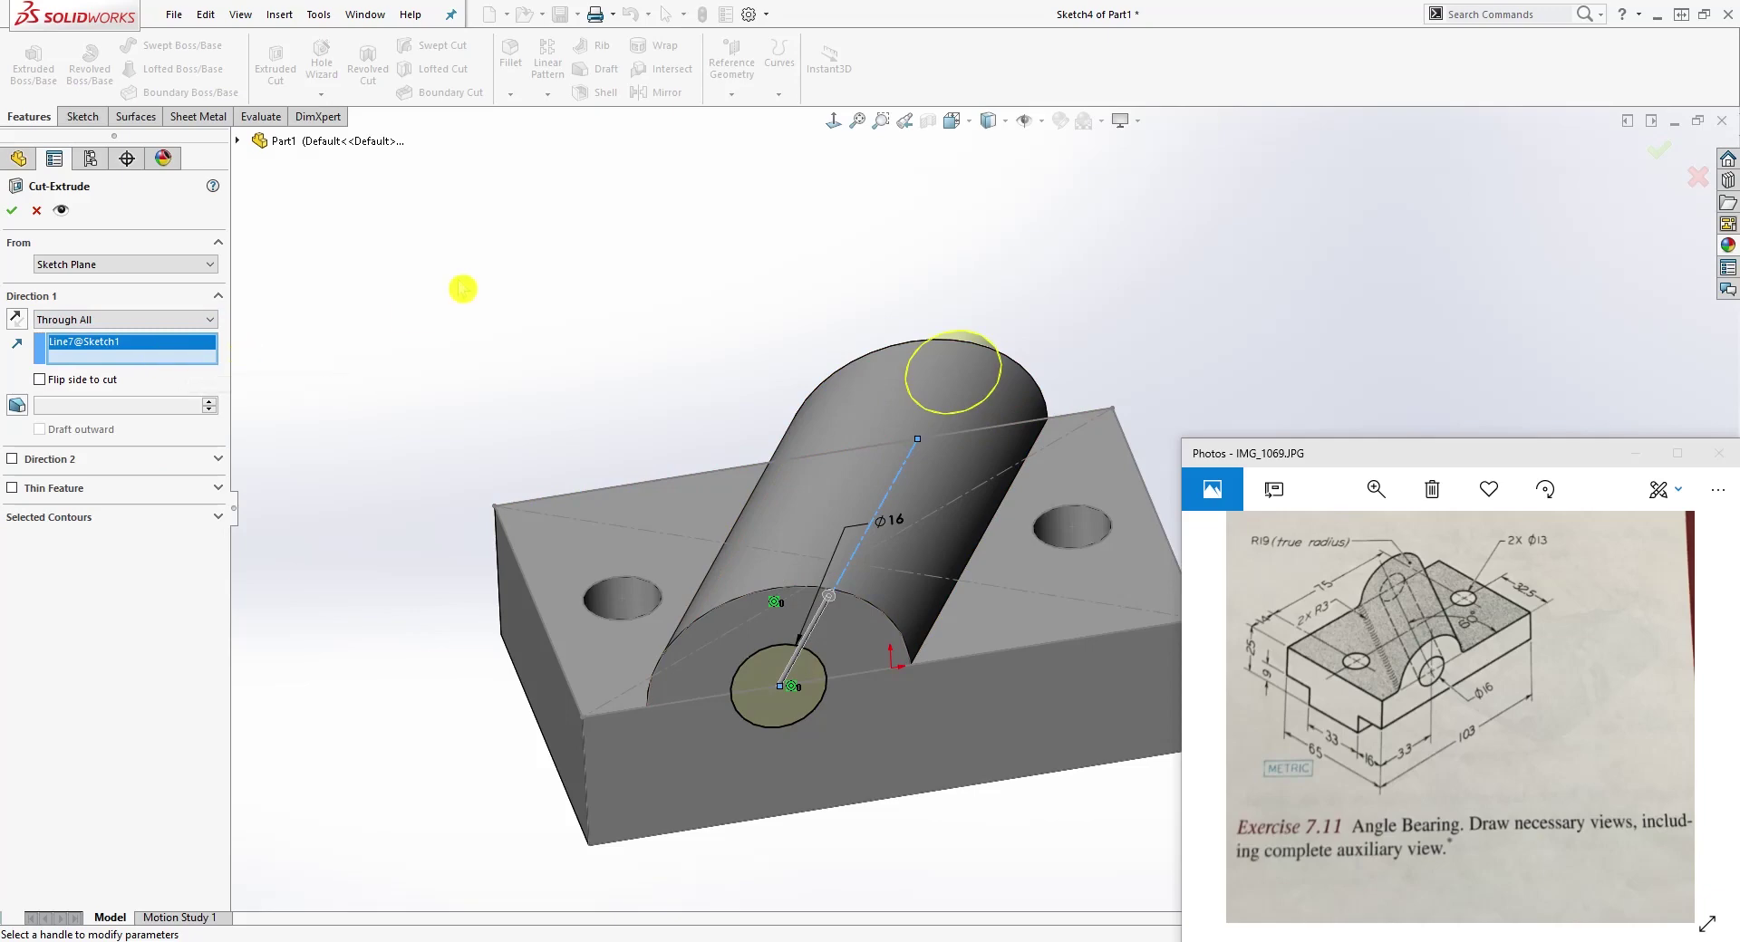
middle_drag(464, 289, 485, 437)
Step: Set the angled cut's end condition to Up To Next and create the Ø16 bore through the boss
click(182, 320)
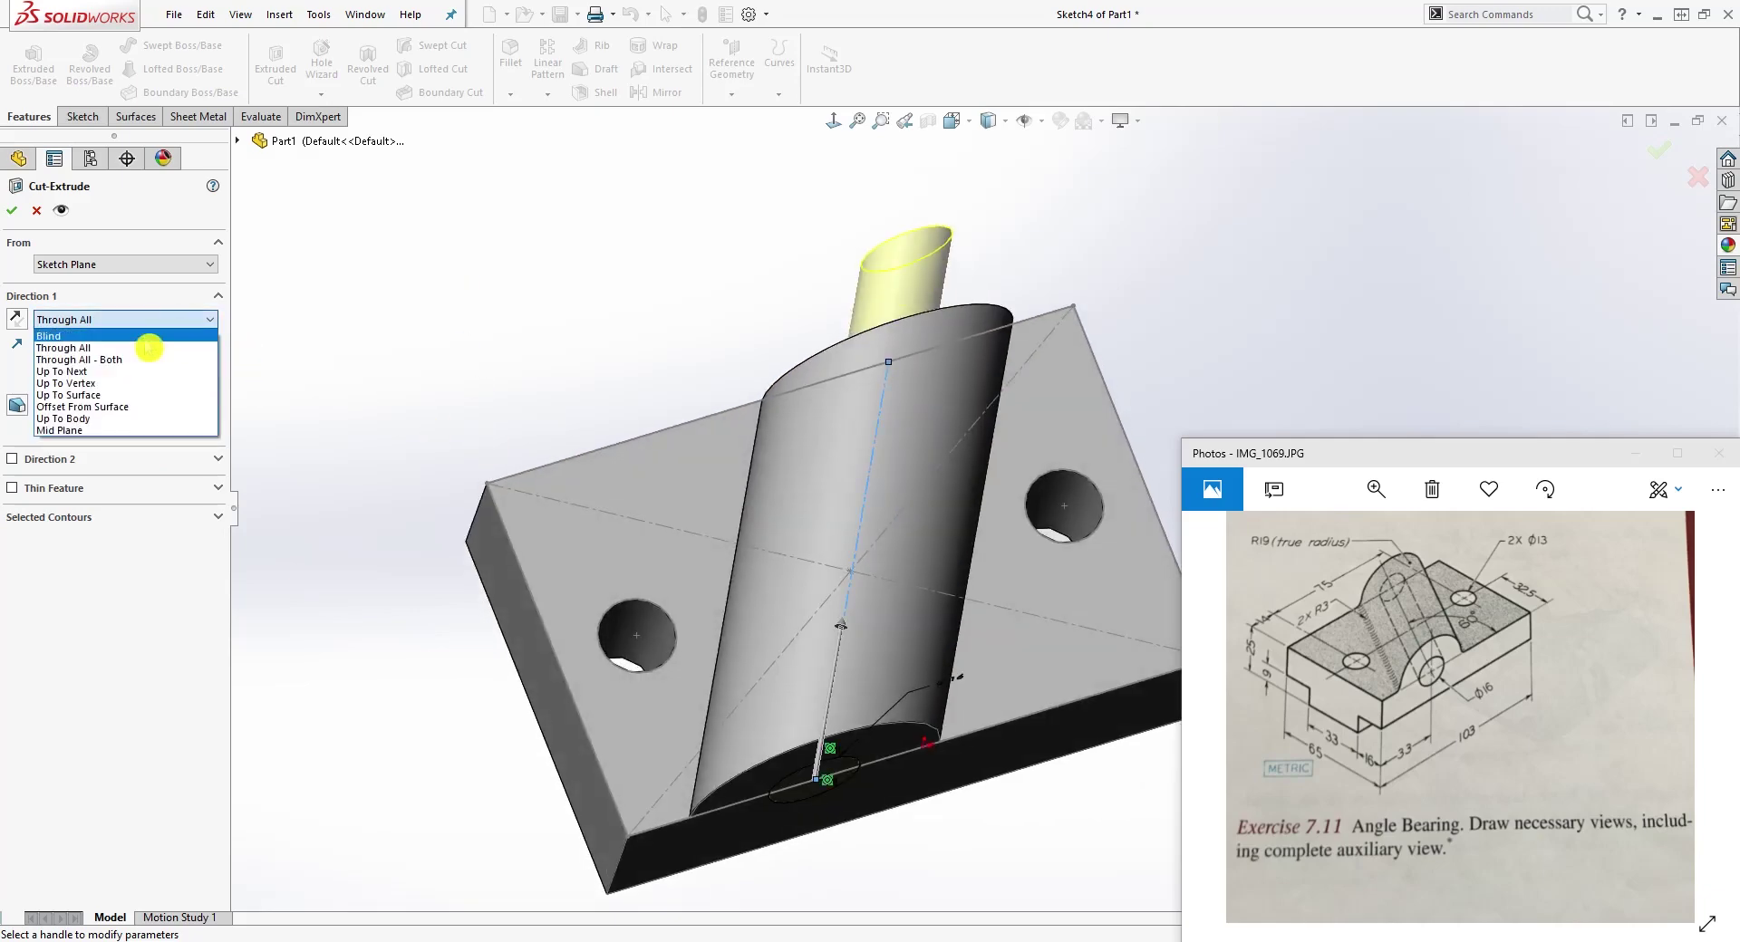
click(126, 363)
middle_drag(472, 299, 392, 350)
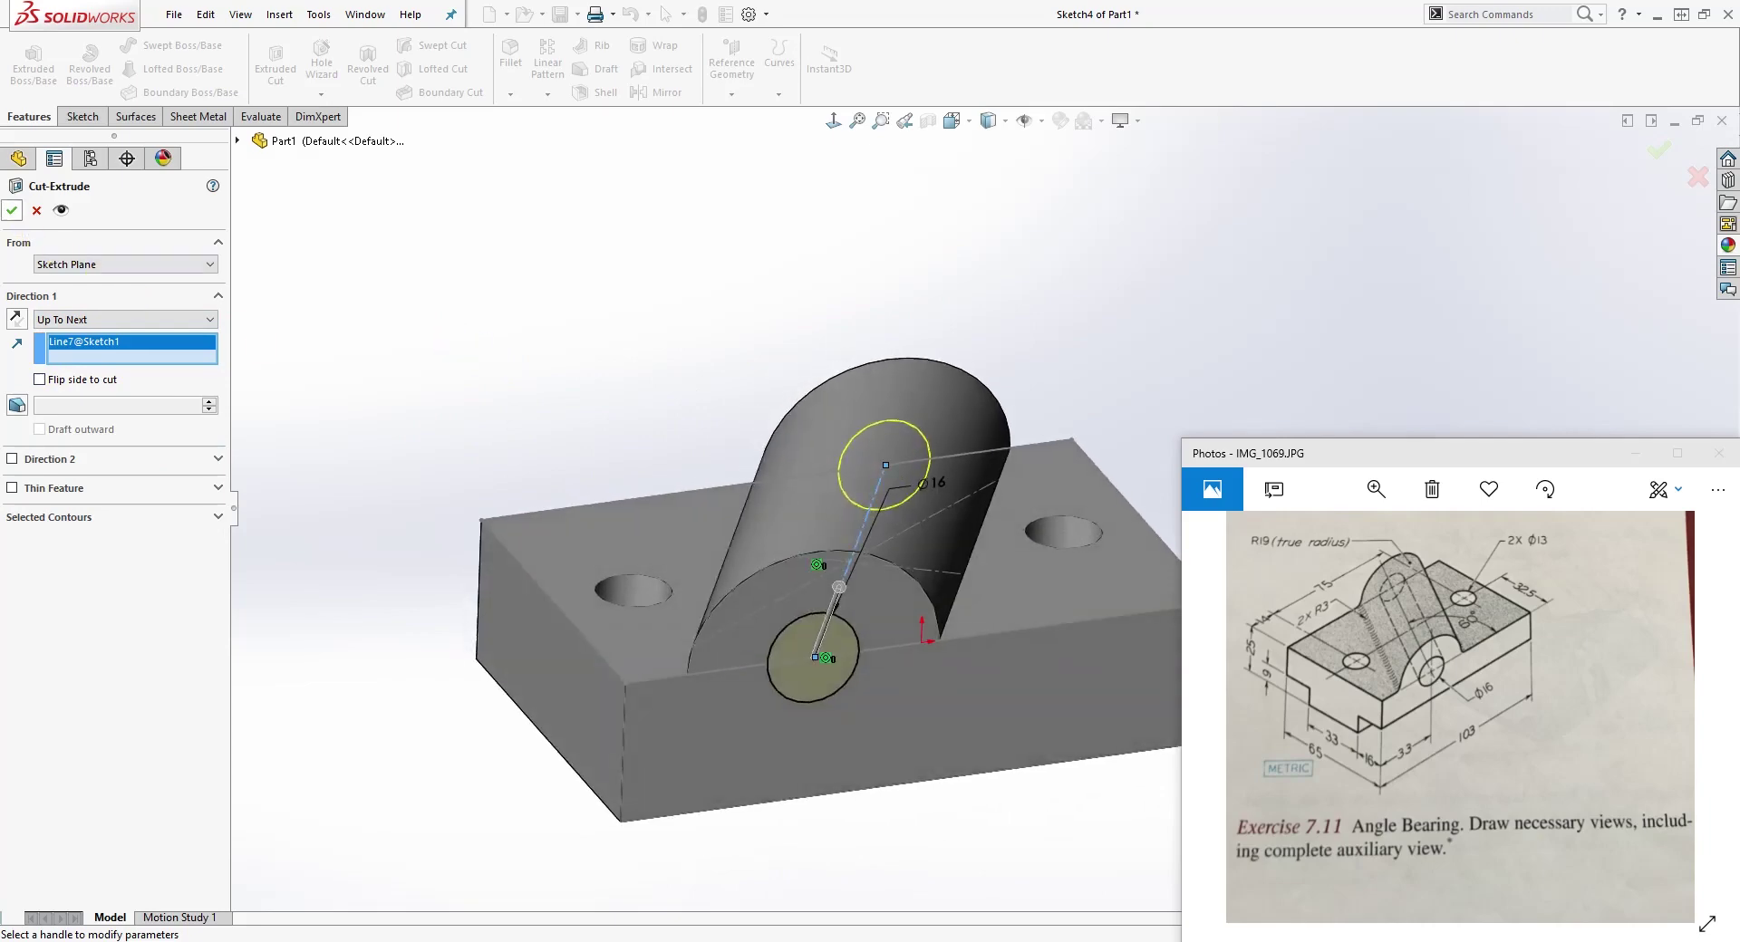
key(Return)
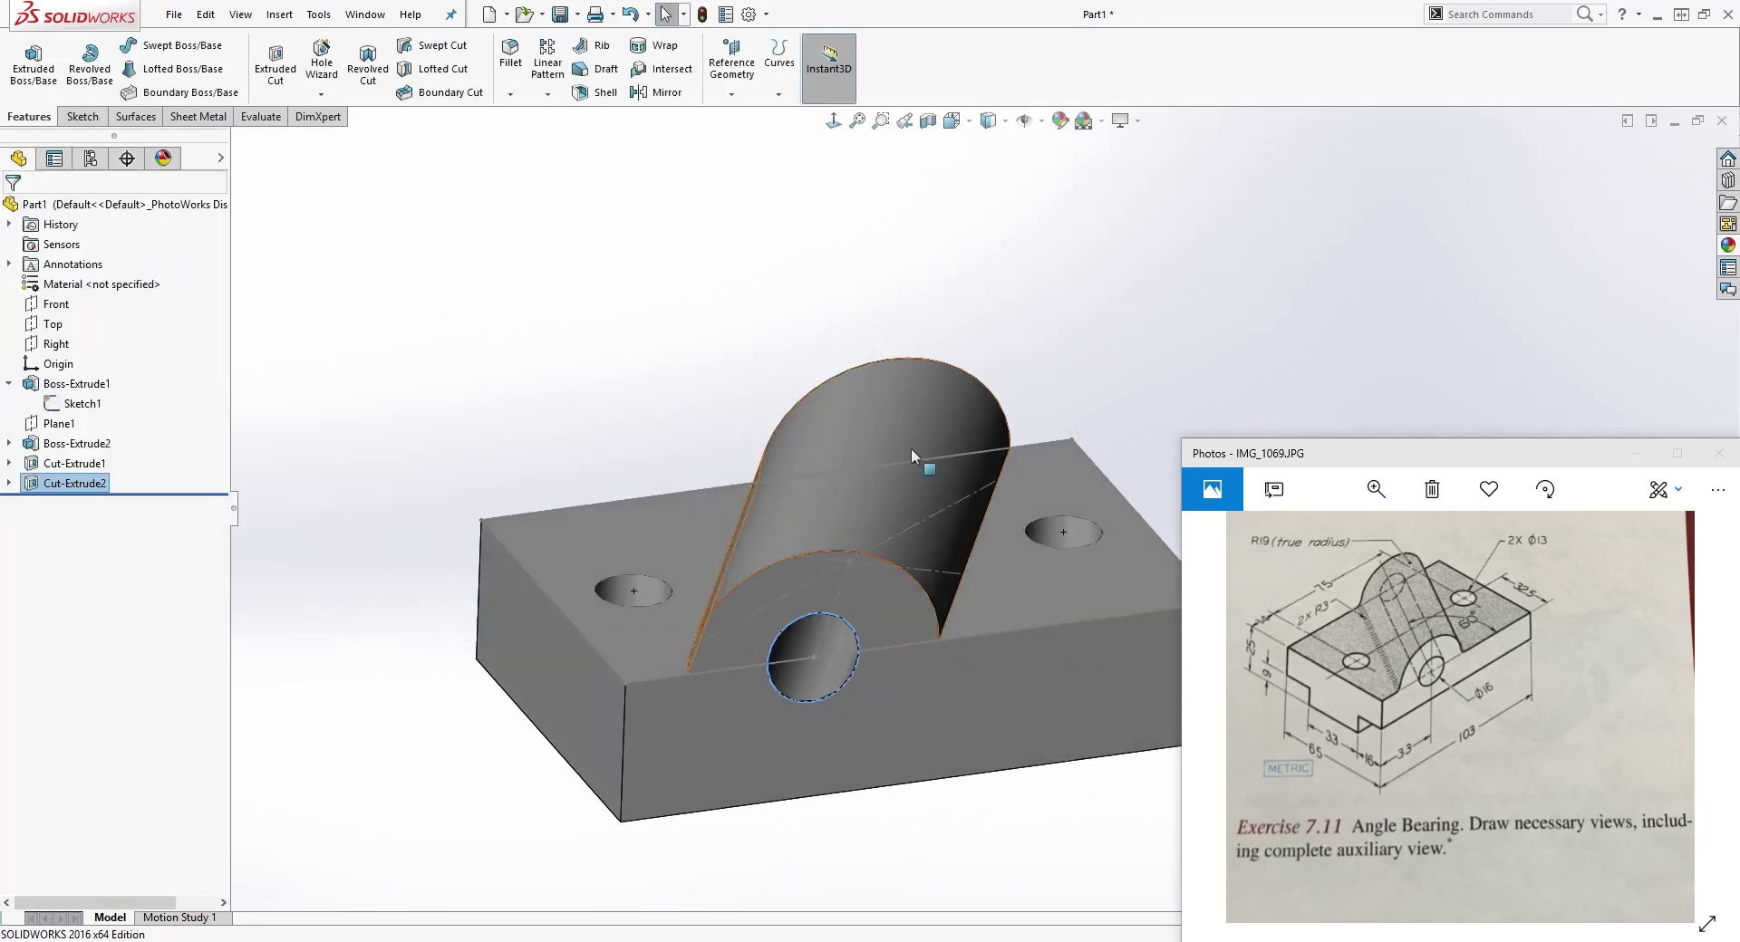
Step: Hide the base block's profile sketch again
middle_drag(700, 792, 719, 719)
right_click(73, 403)
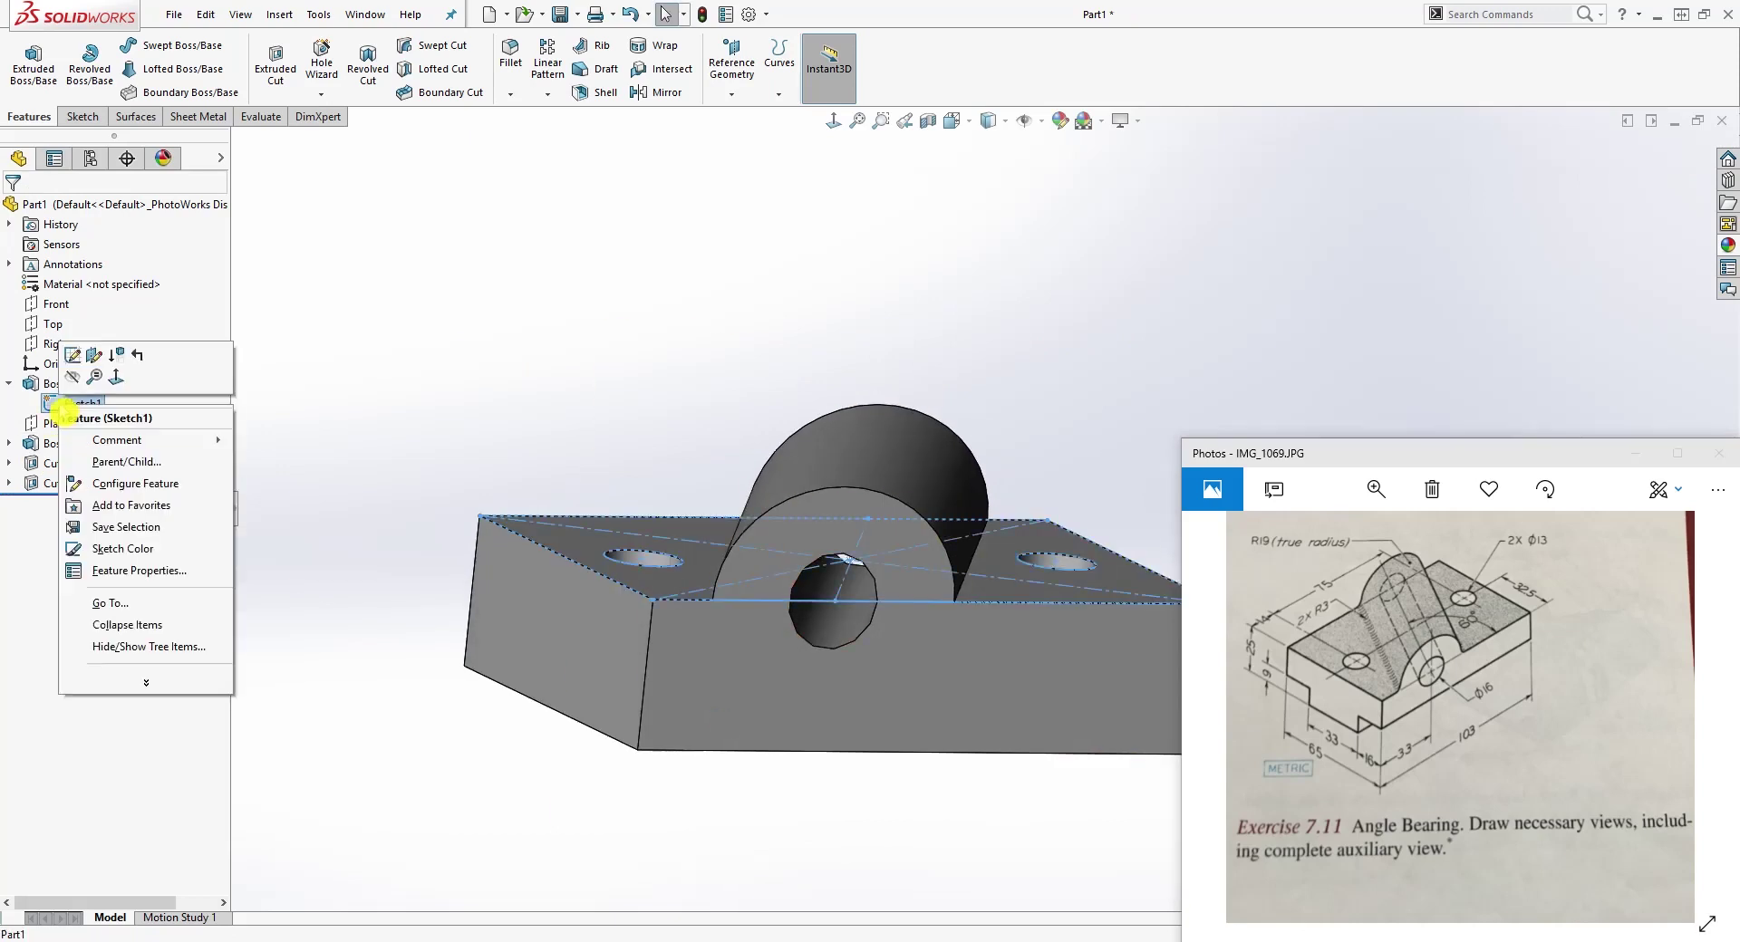
click(444, 379)
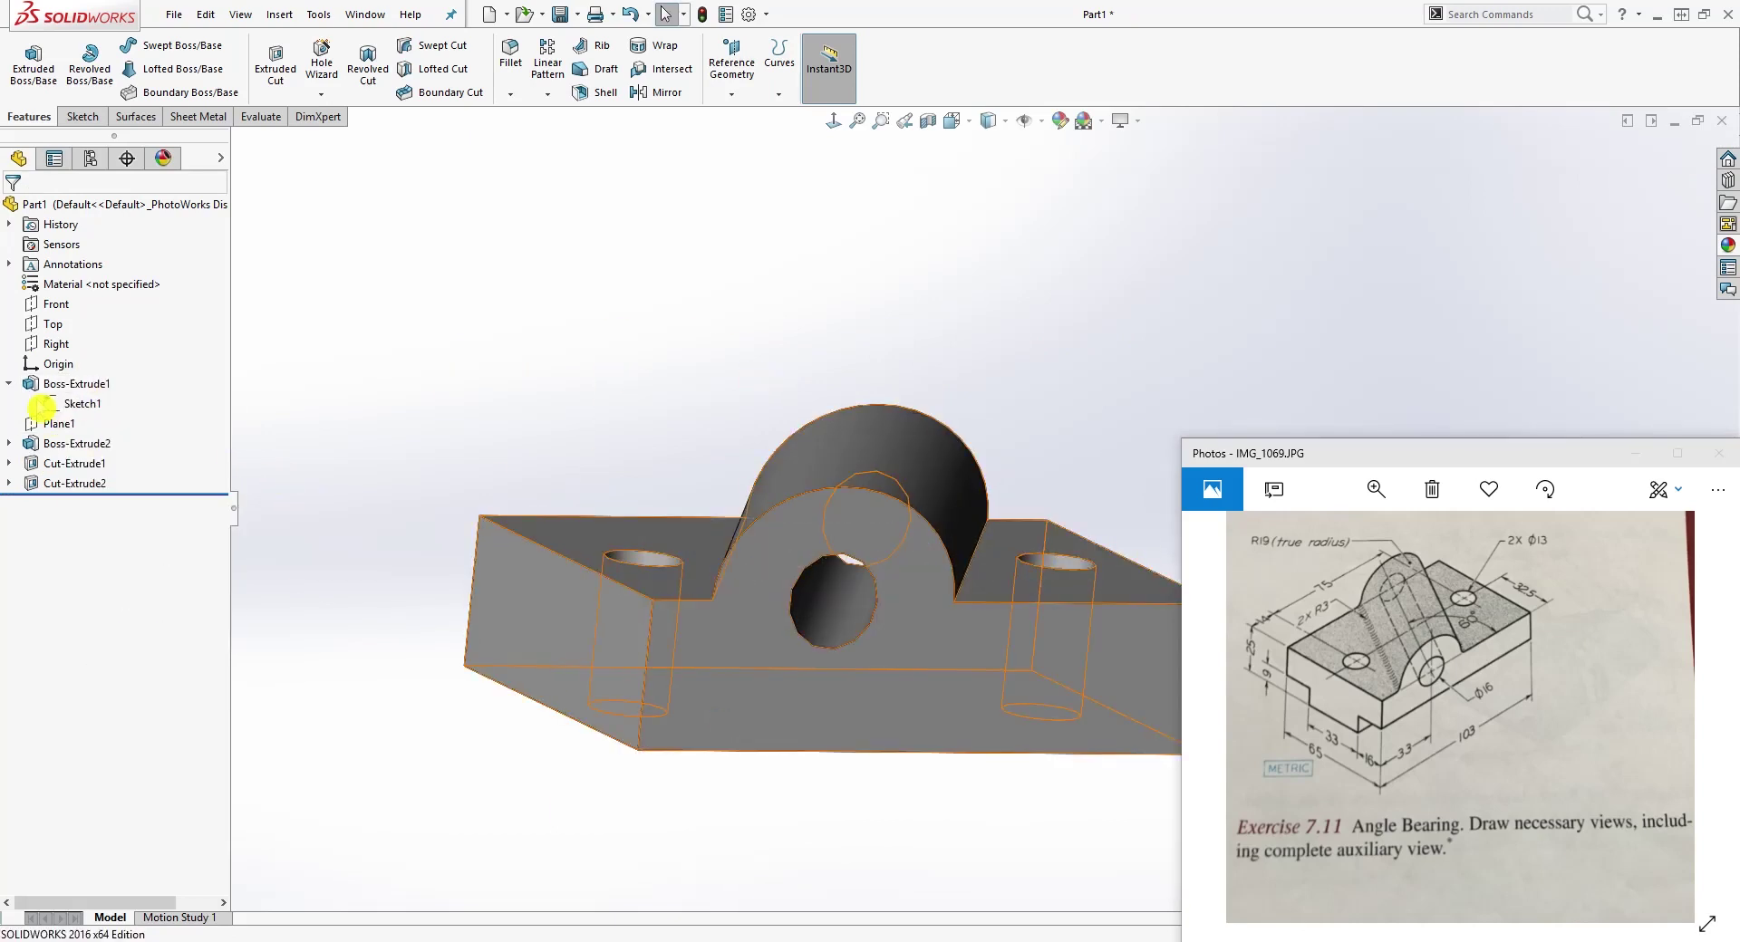
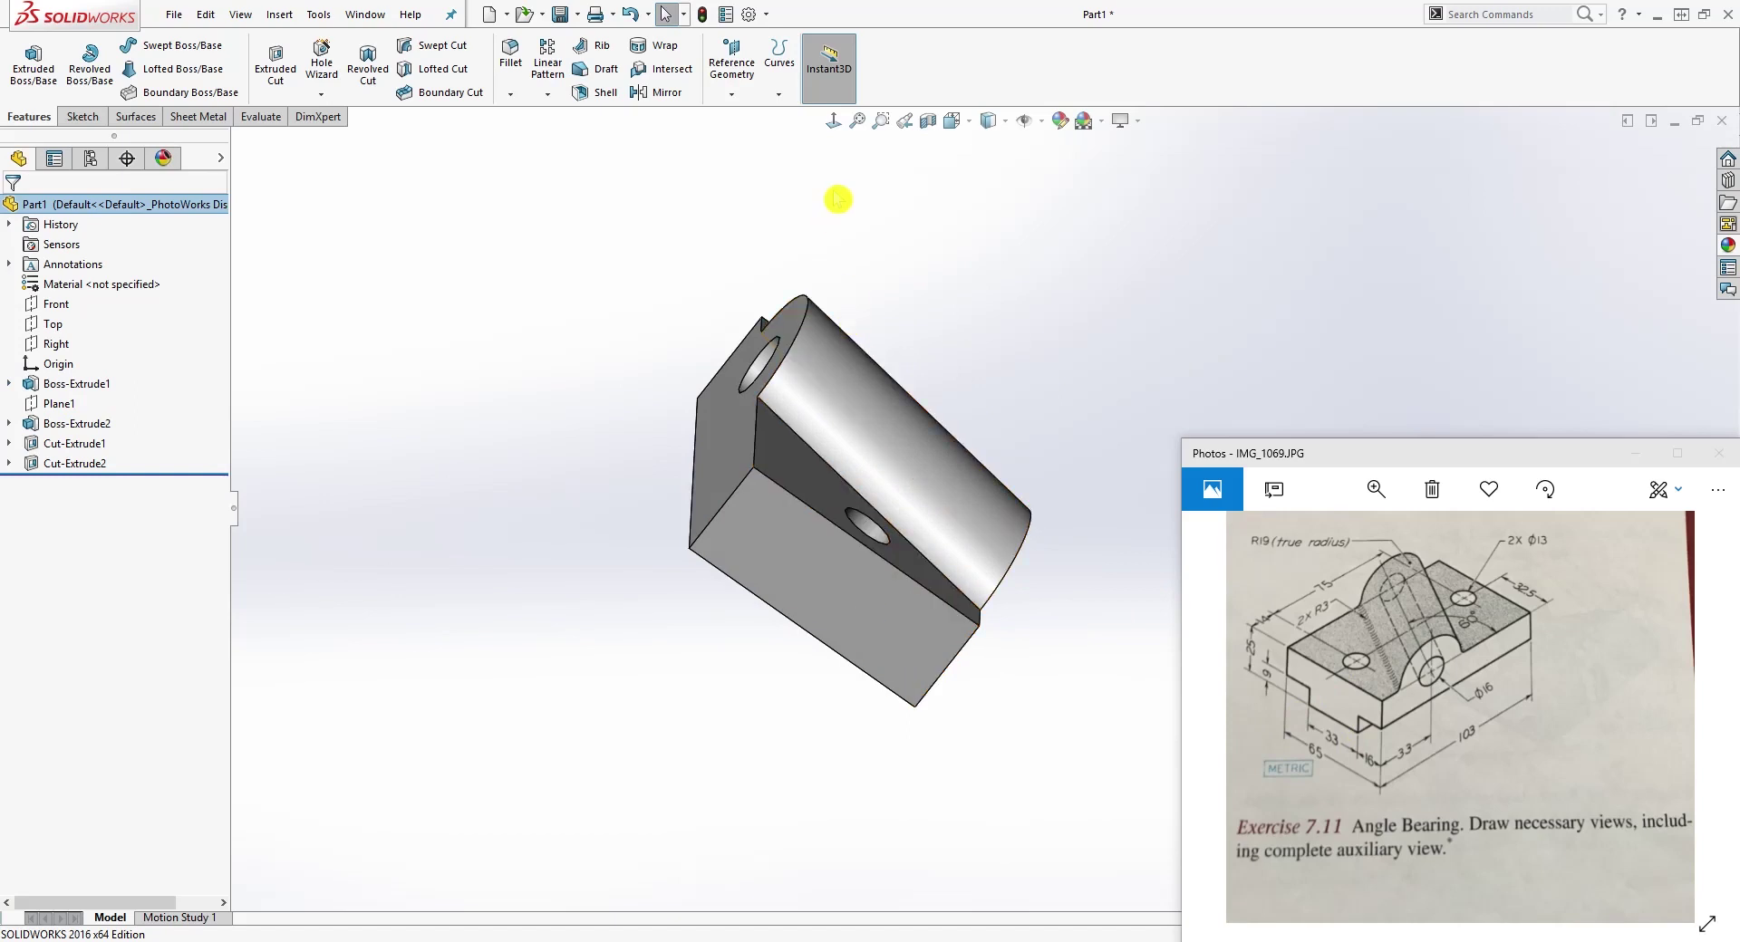
Step: Orient the model to the Front view and start a sketch on the base block's short end face
click(951, 120)
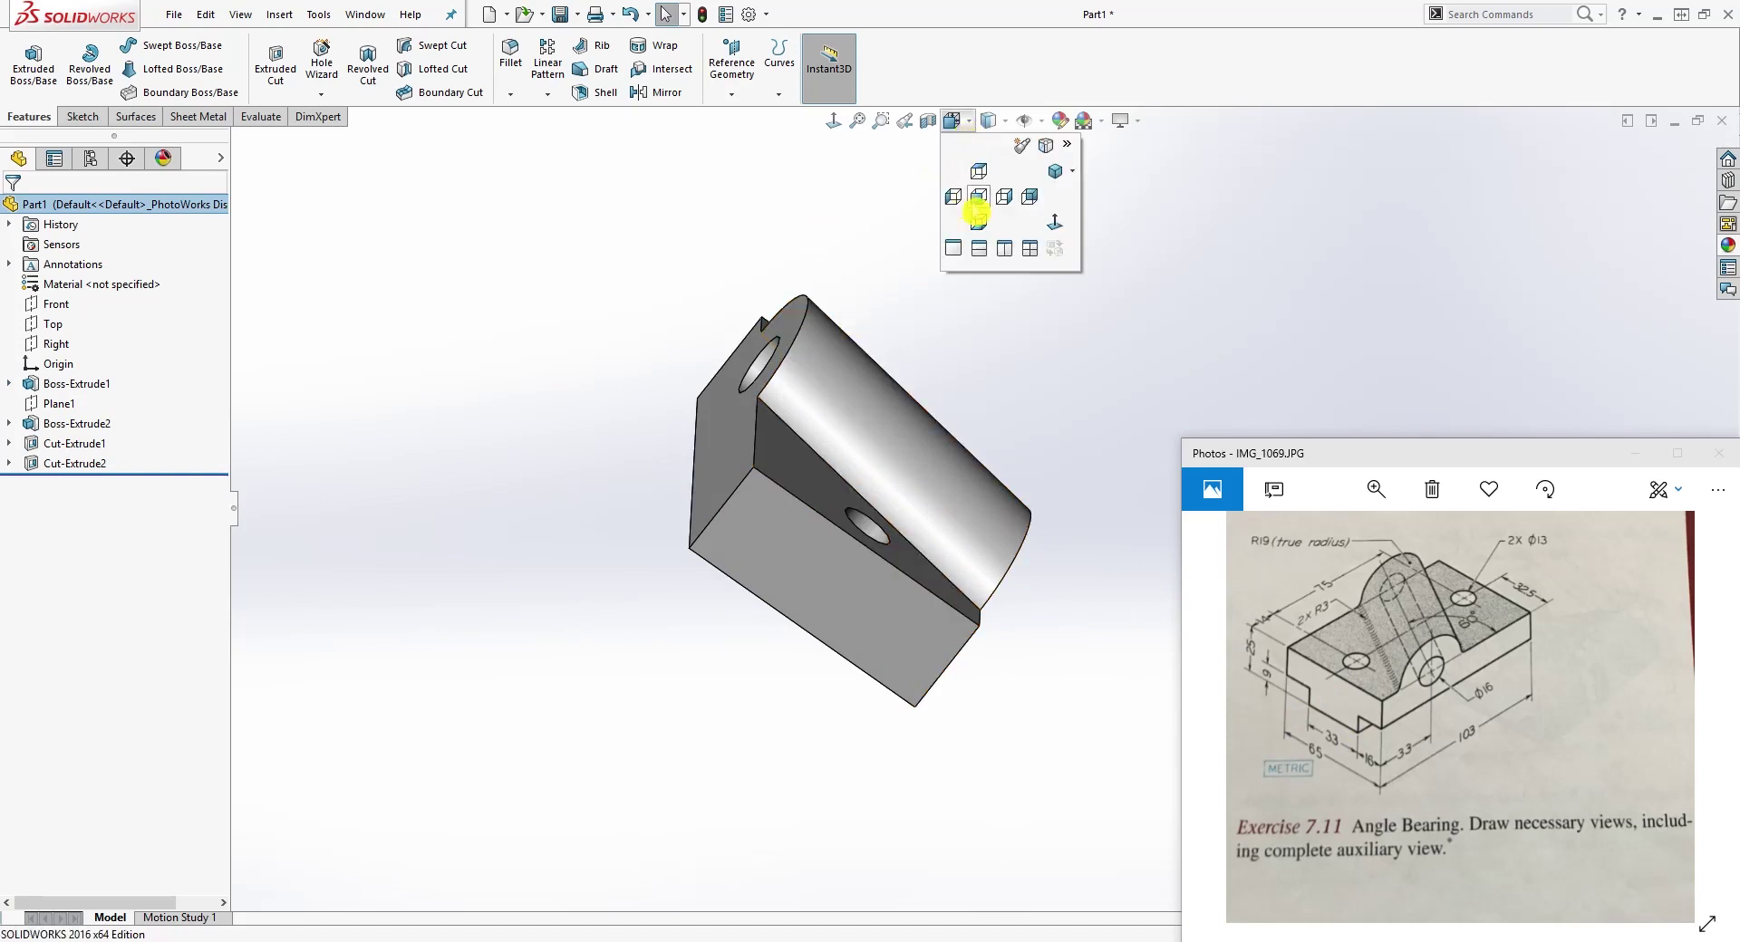
click(977, 211)
scroll(1439, 233, up, 5)
scroll(789, 567, down, 8)
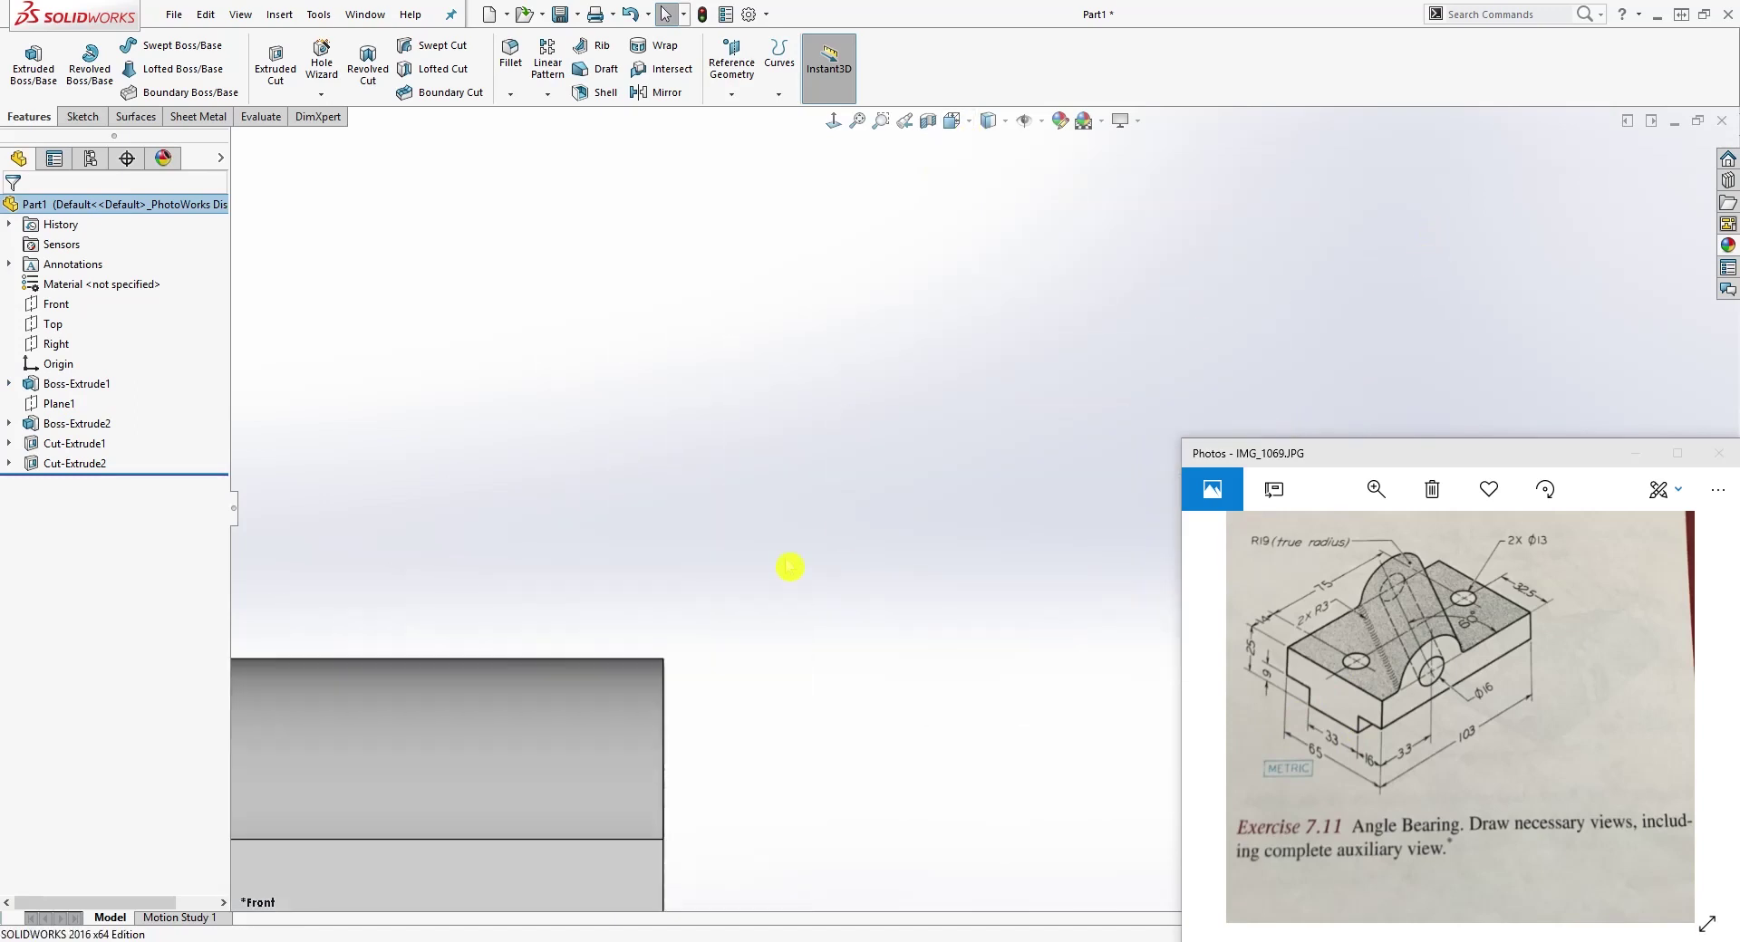
scroll(790, 568, up, 2)
middle_drag(828, 699, 798, 779)
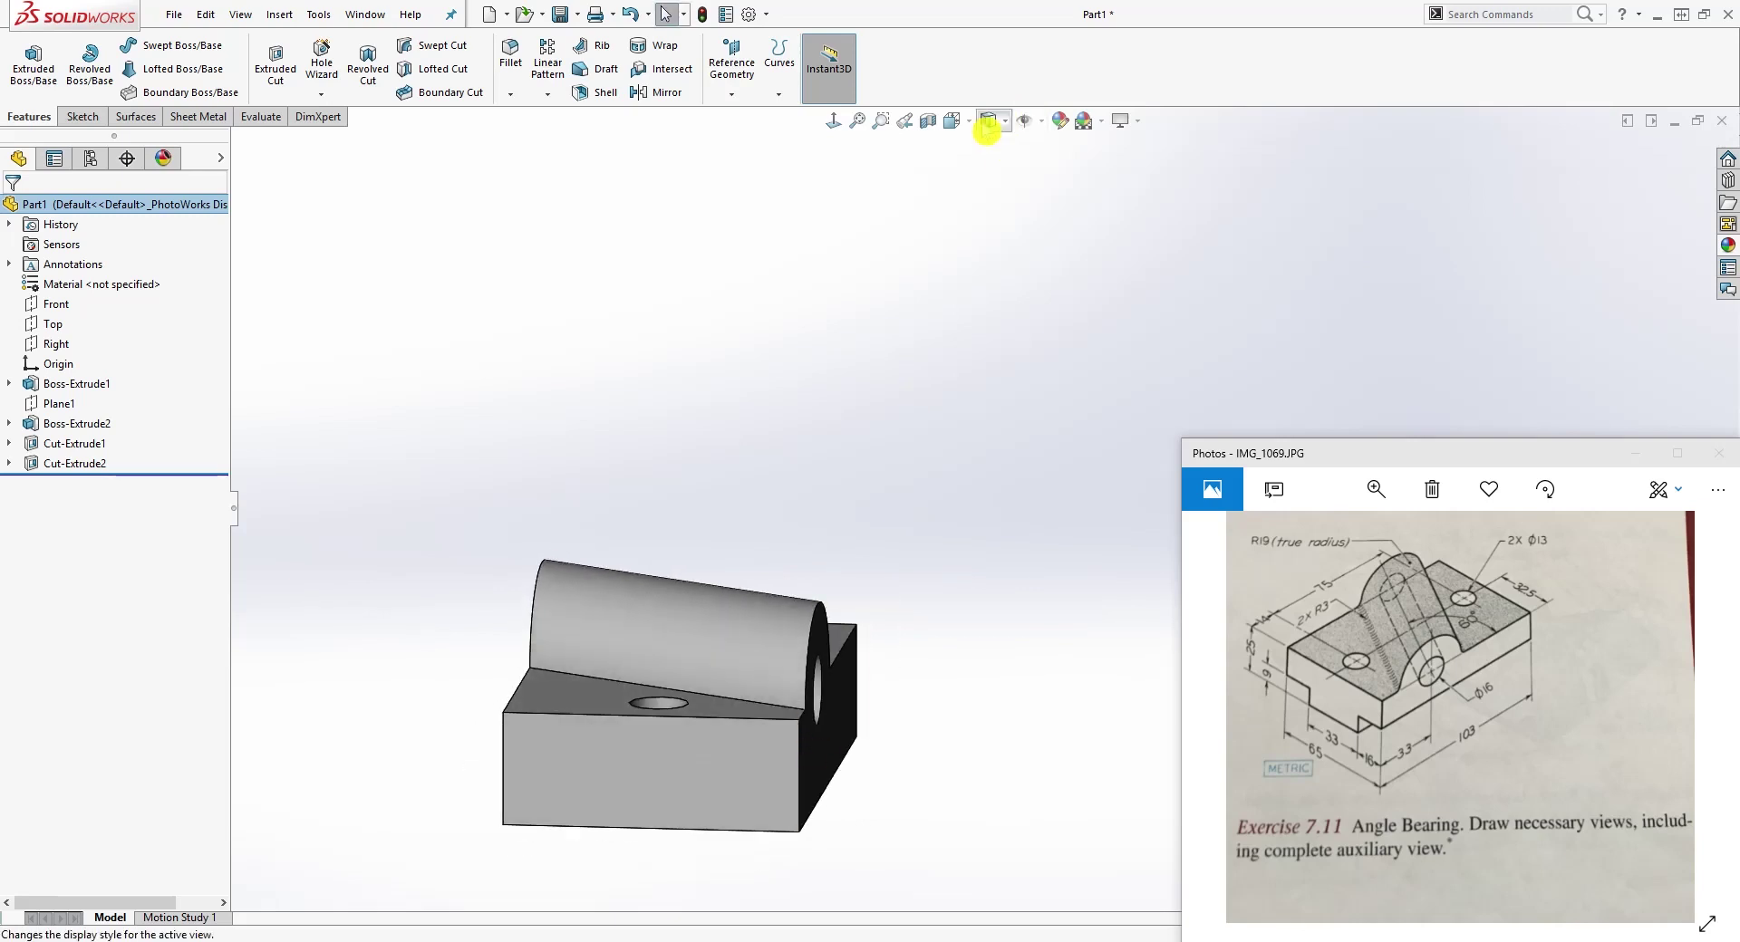
click(952, 120)
click(977, 211)
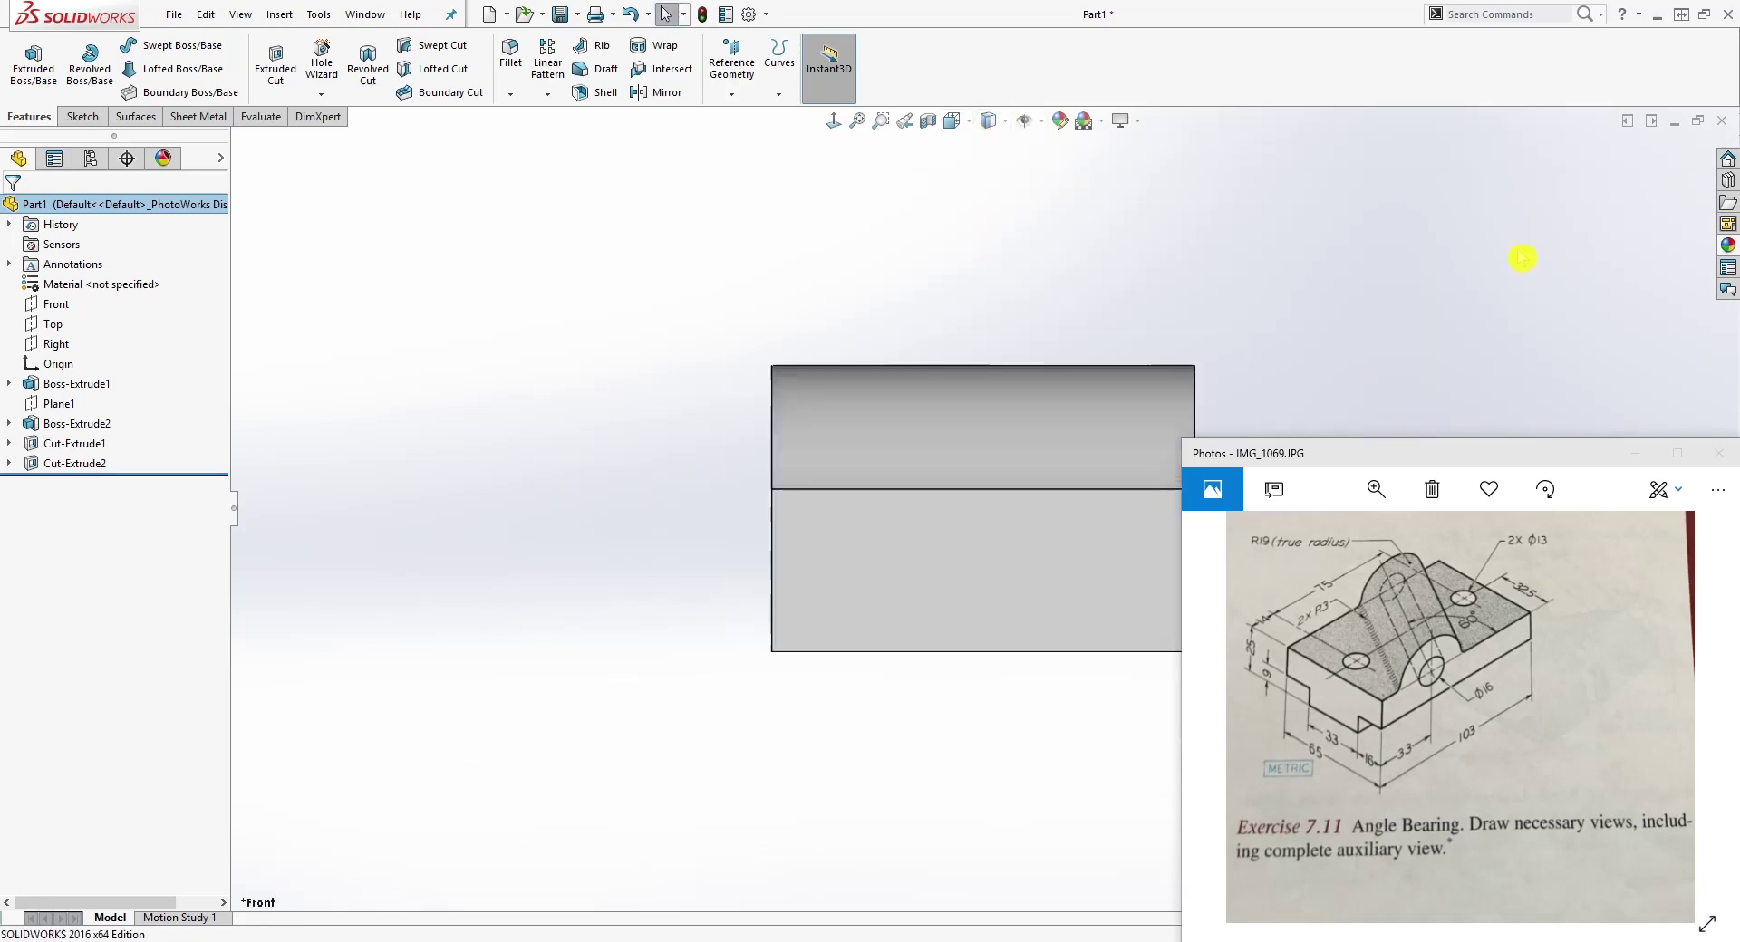
scroll(1523, 258, down, 4)
scroll(906, 503, up, 4)
click(688, 777)
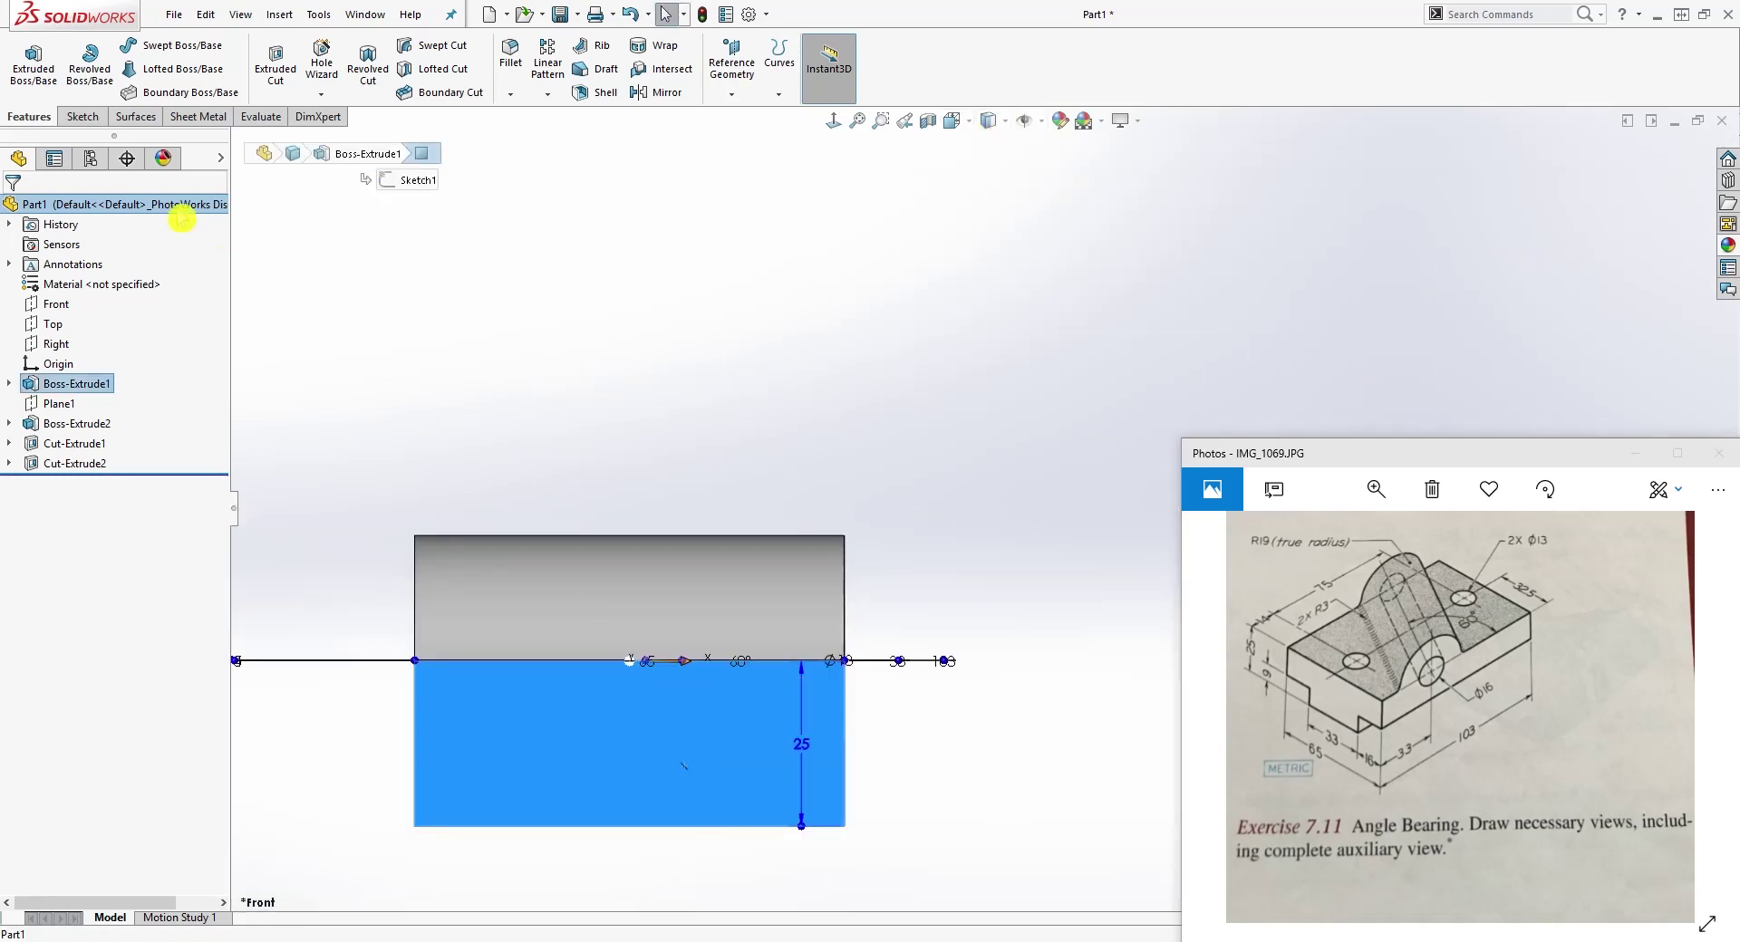
click(75, 117)
click(27, 56)
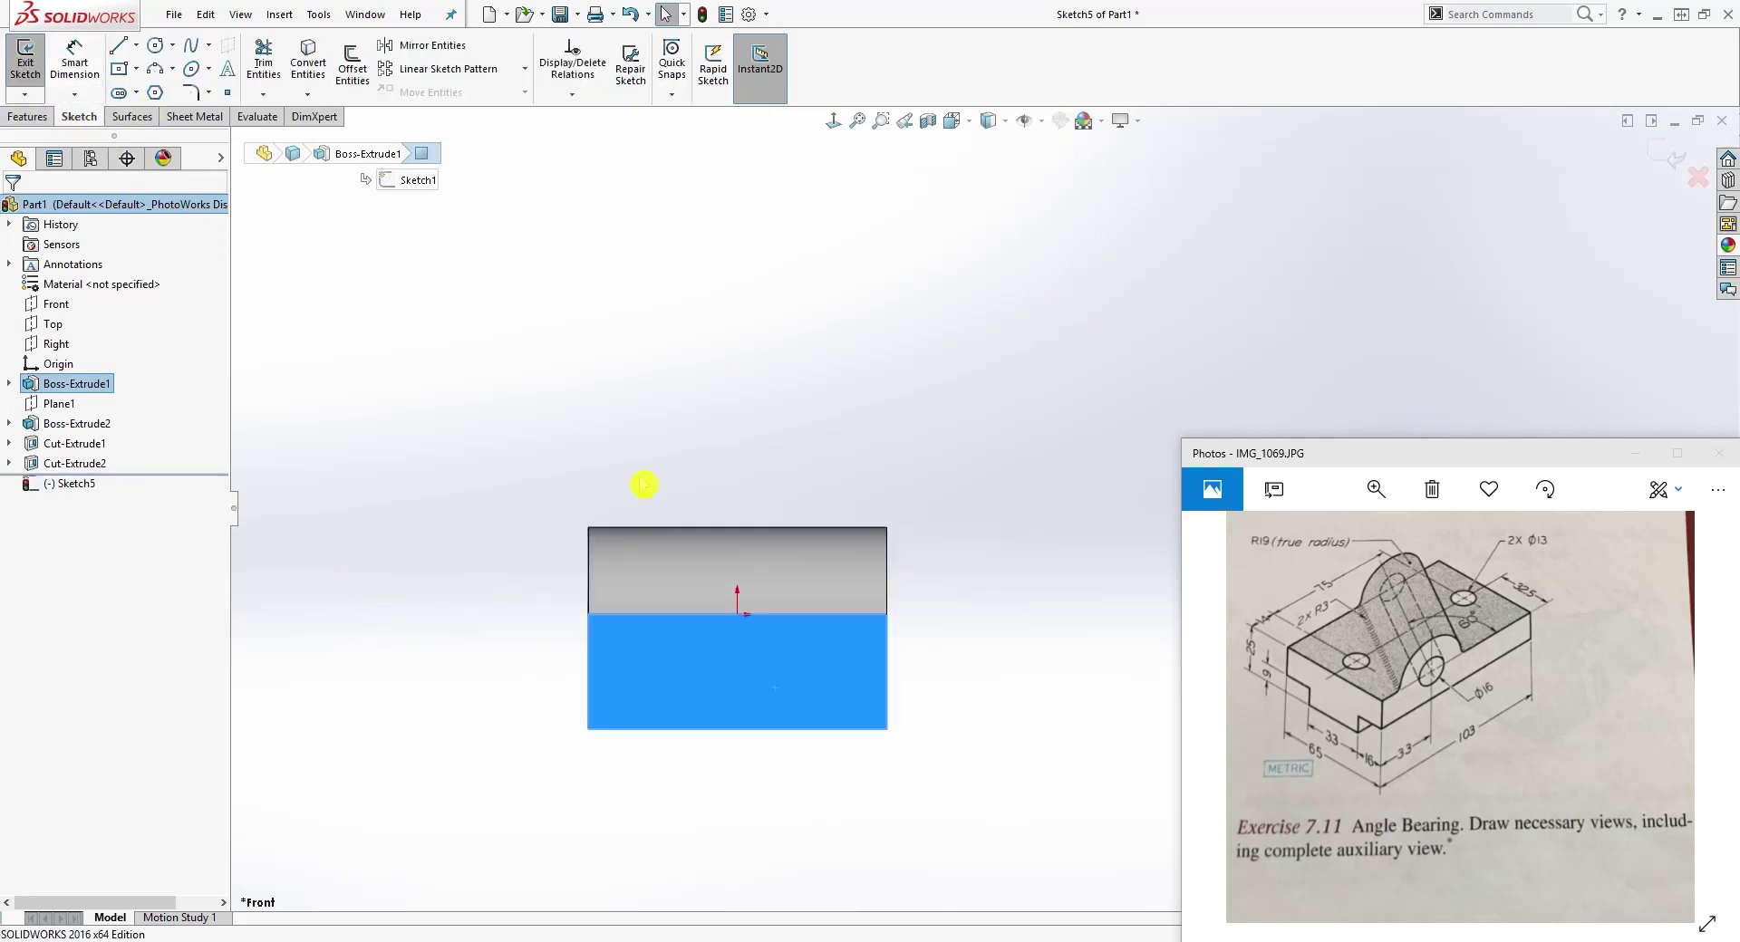
click(997, 658)
scroll(1033, 639, down, 2)
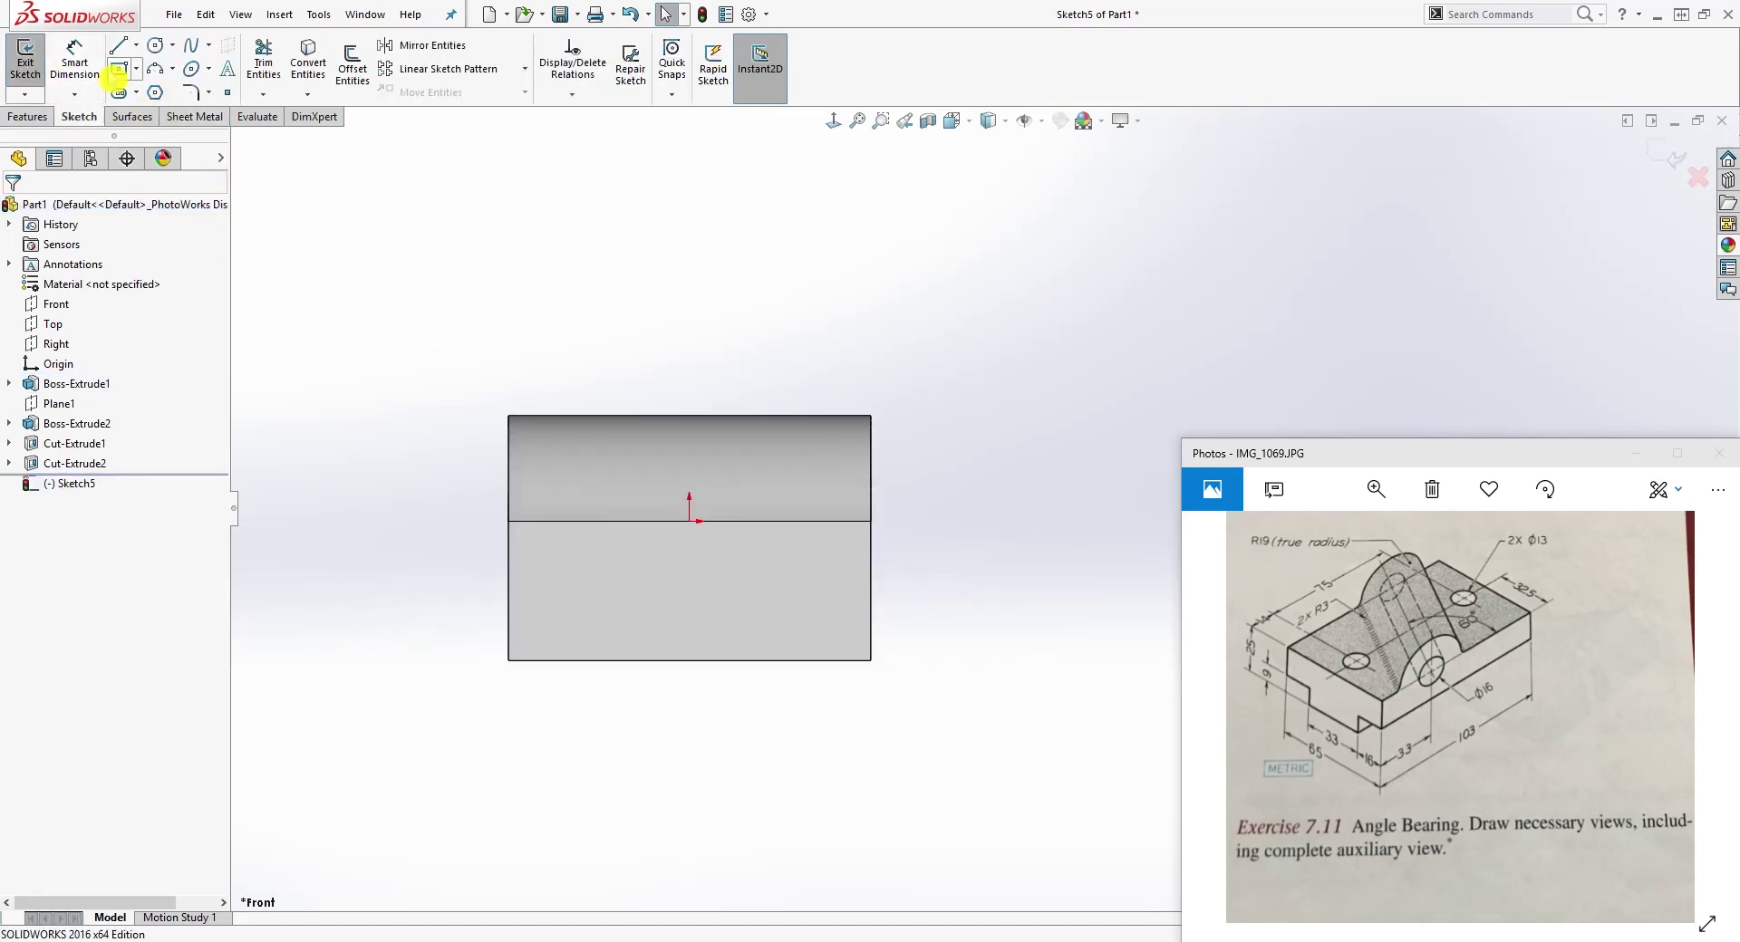
Step: Draw a corner rectangle at each lower corner of the end face, about 15 mm wide and 12 mm high
click(120, 72)
click(135, 70)
click(127, 98)
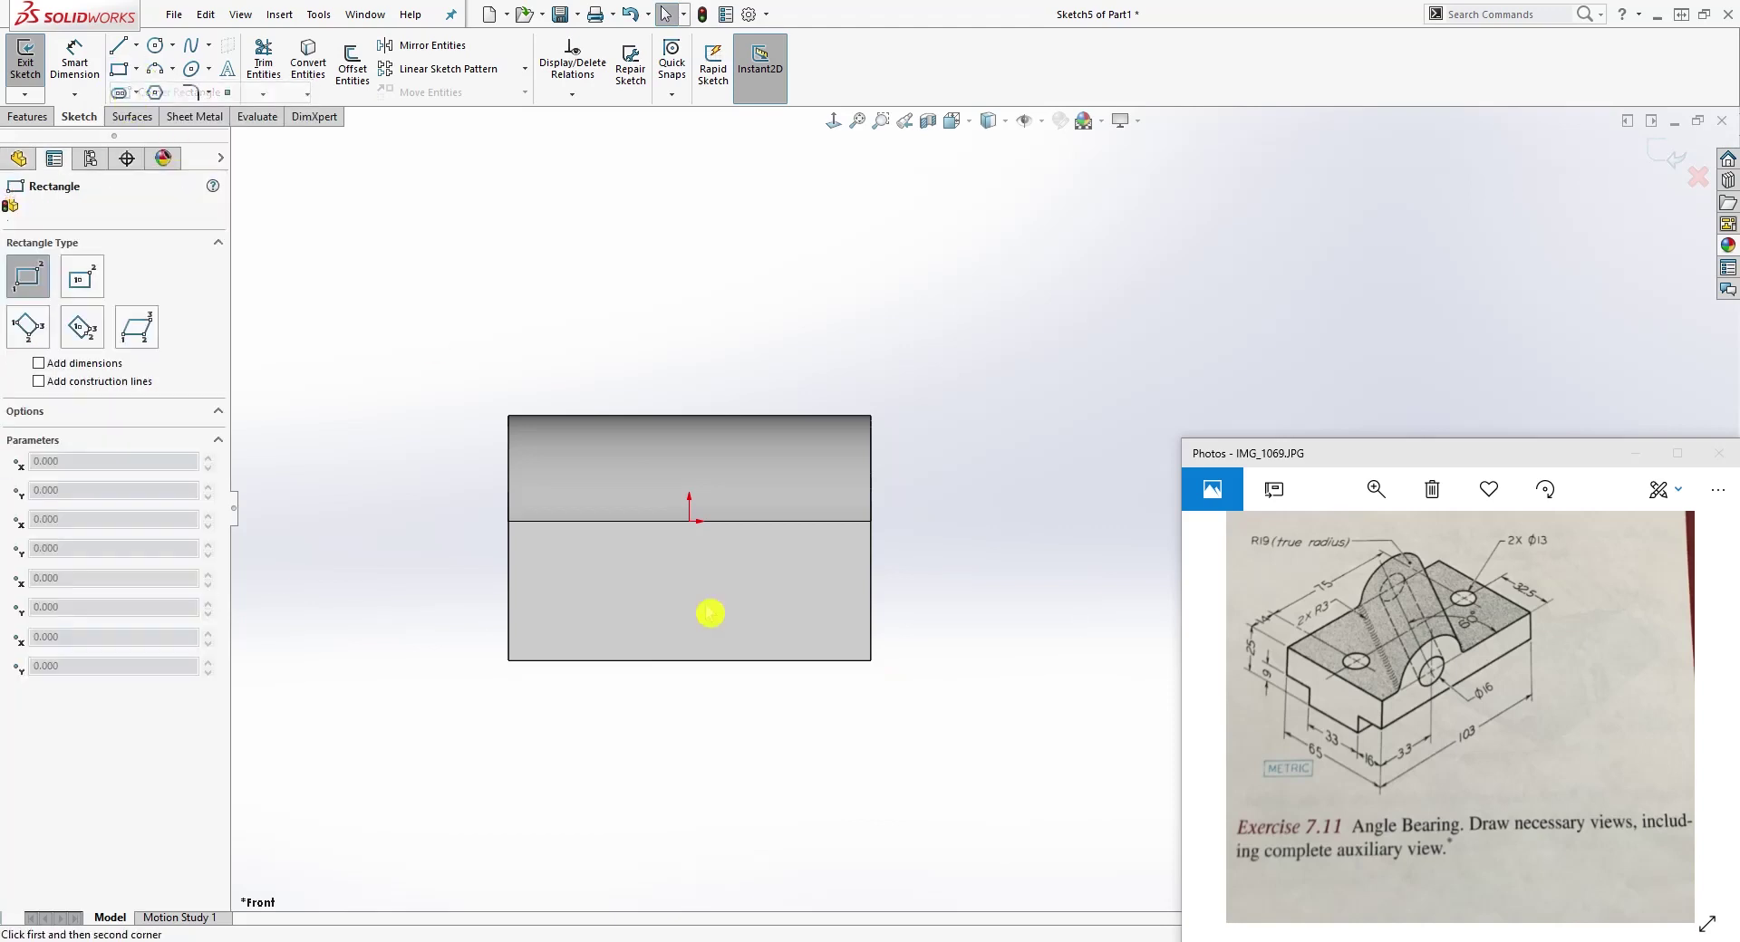
click(870, 660)
click(788, 595)
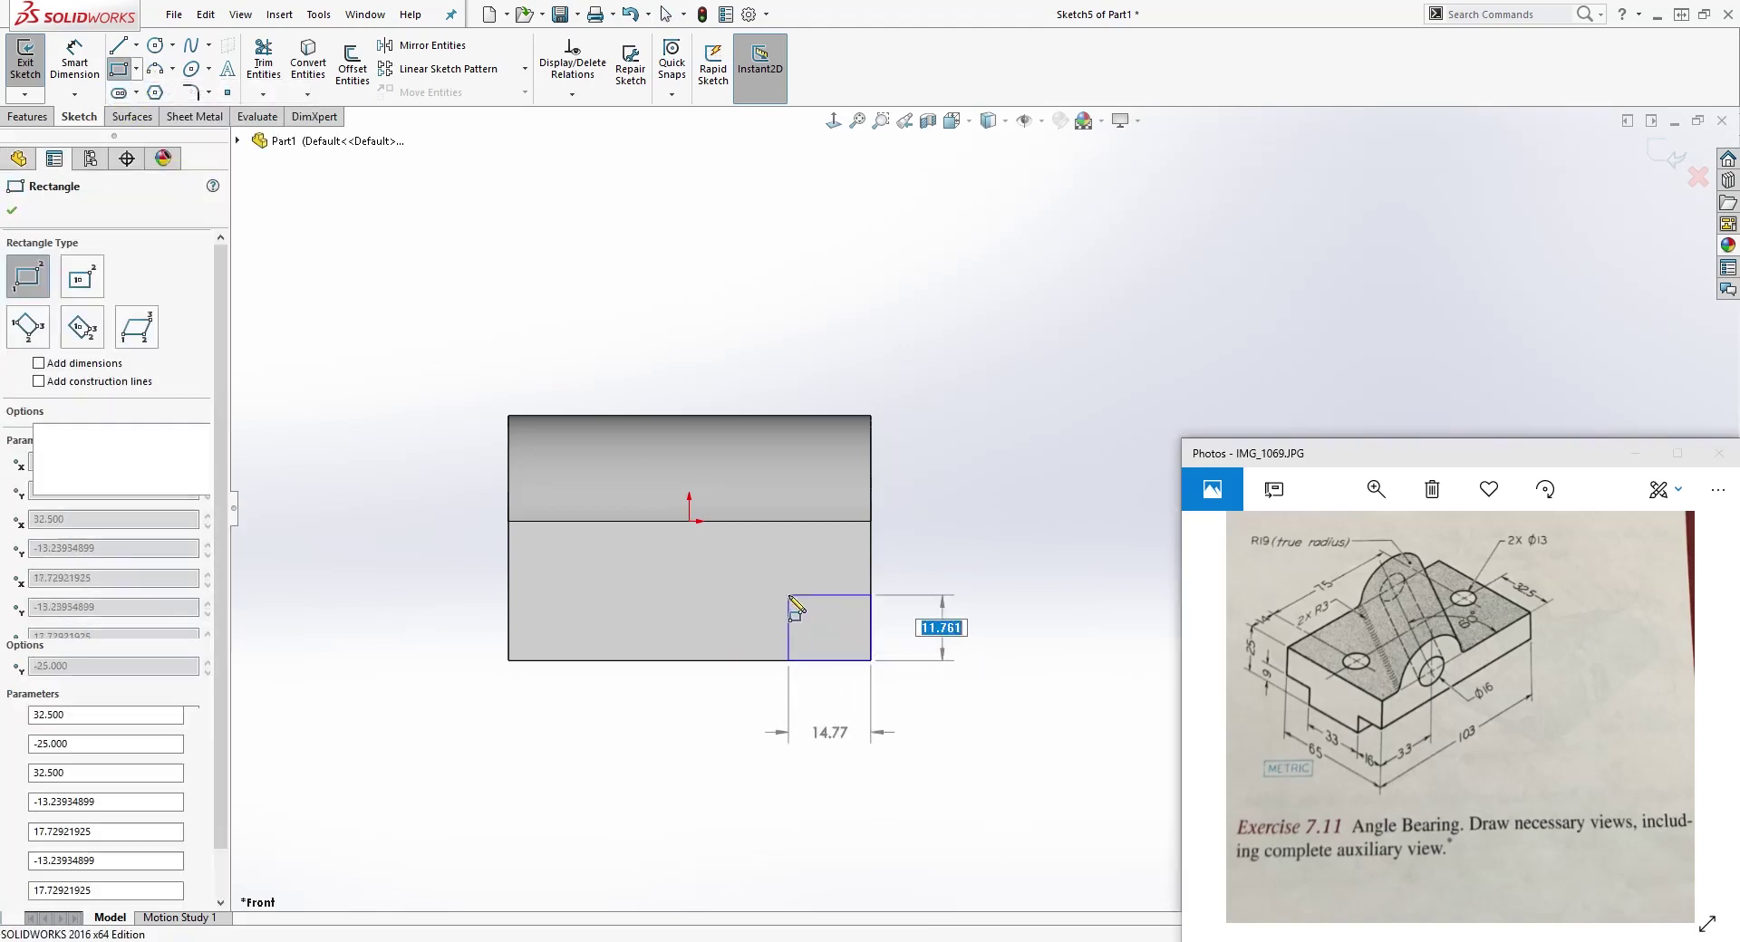
click(508, 660)
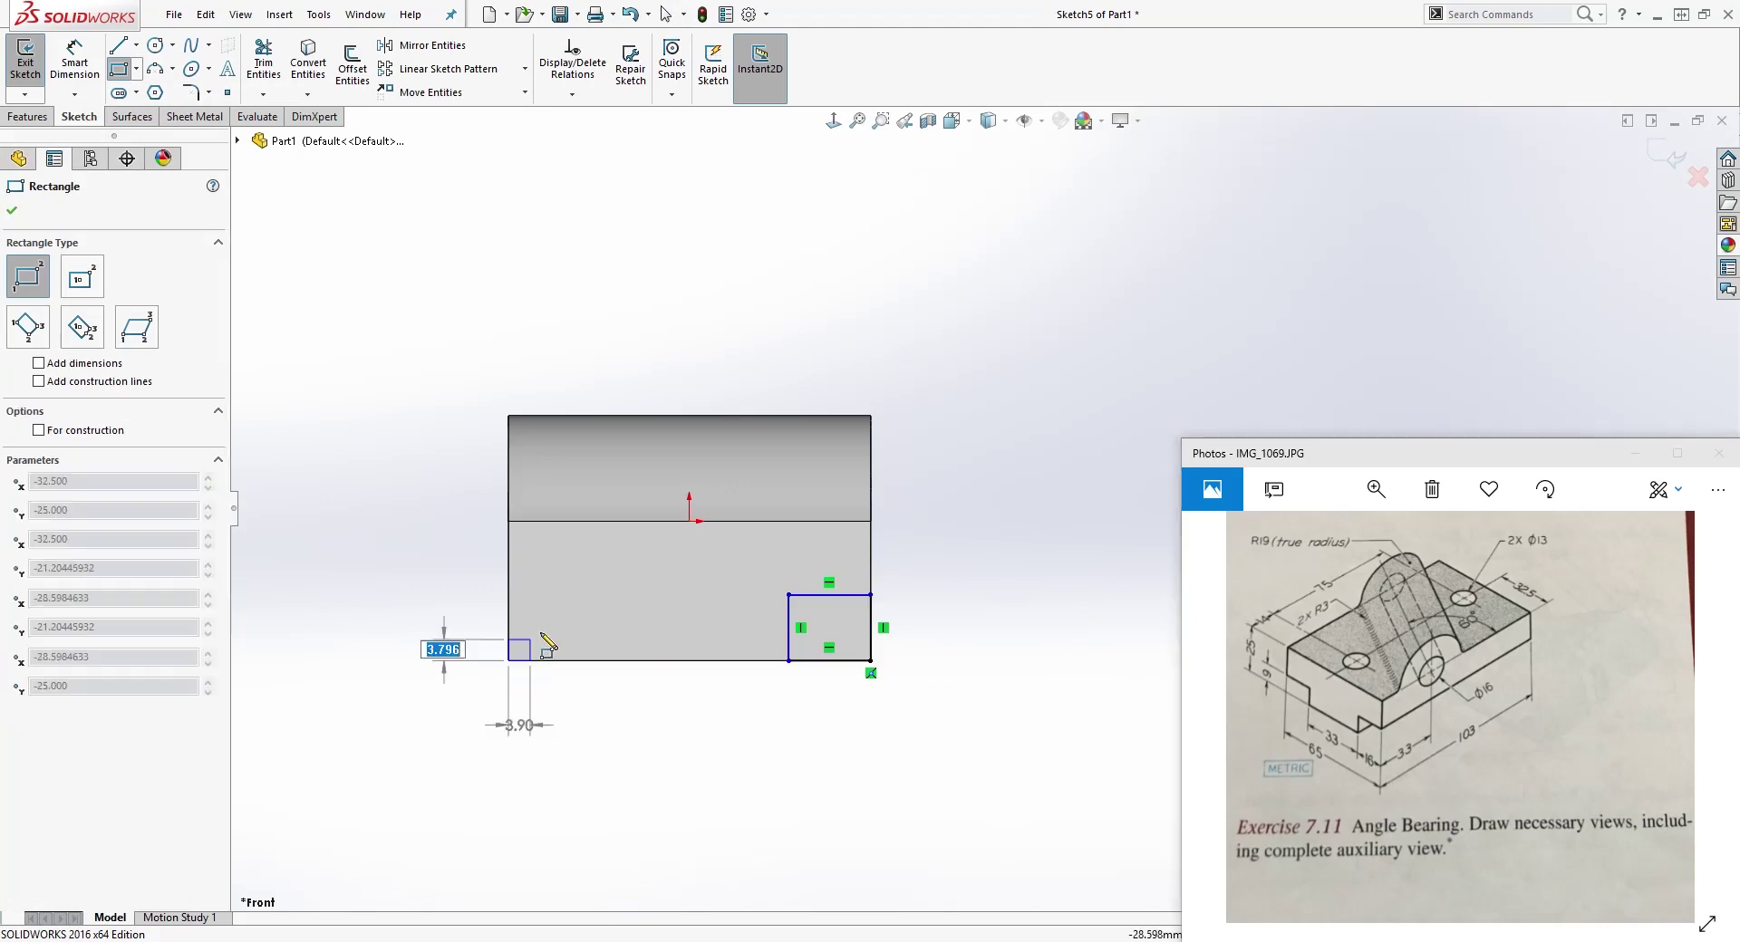
click(593, 594)
key(Escape)
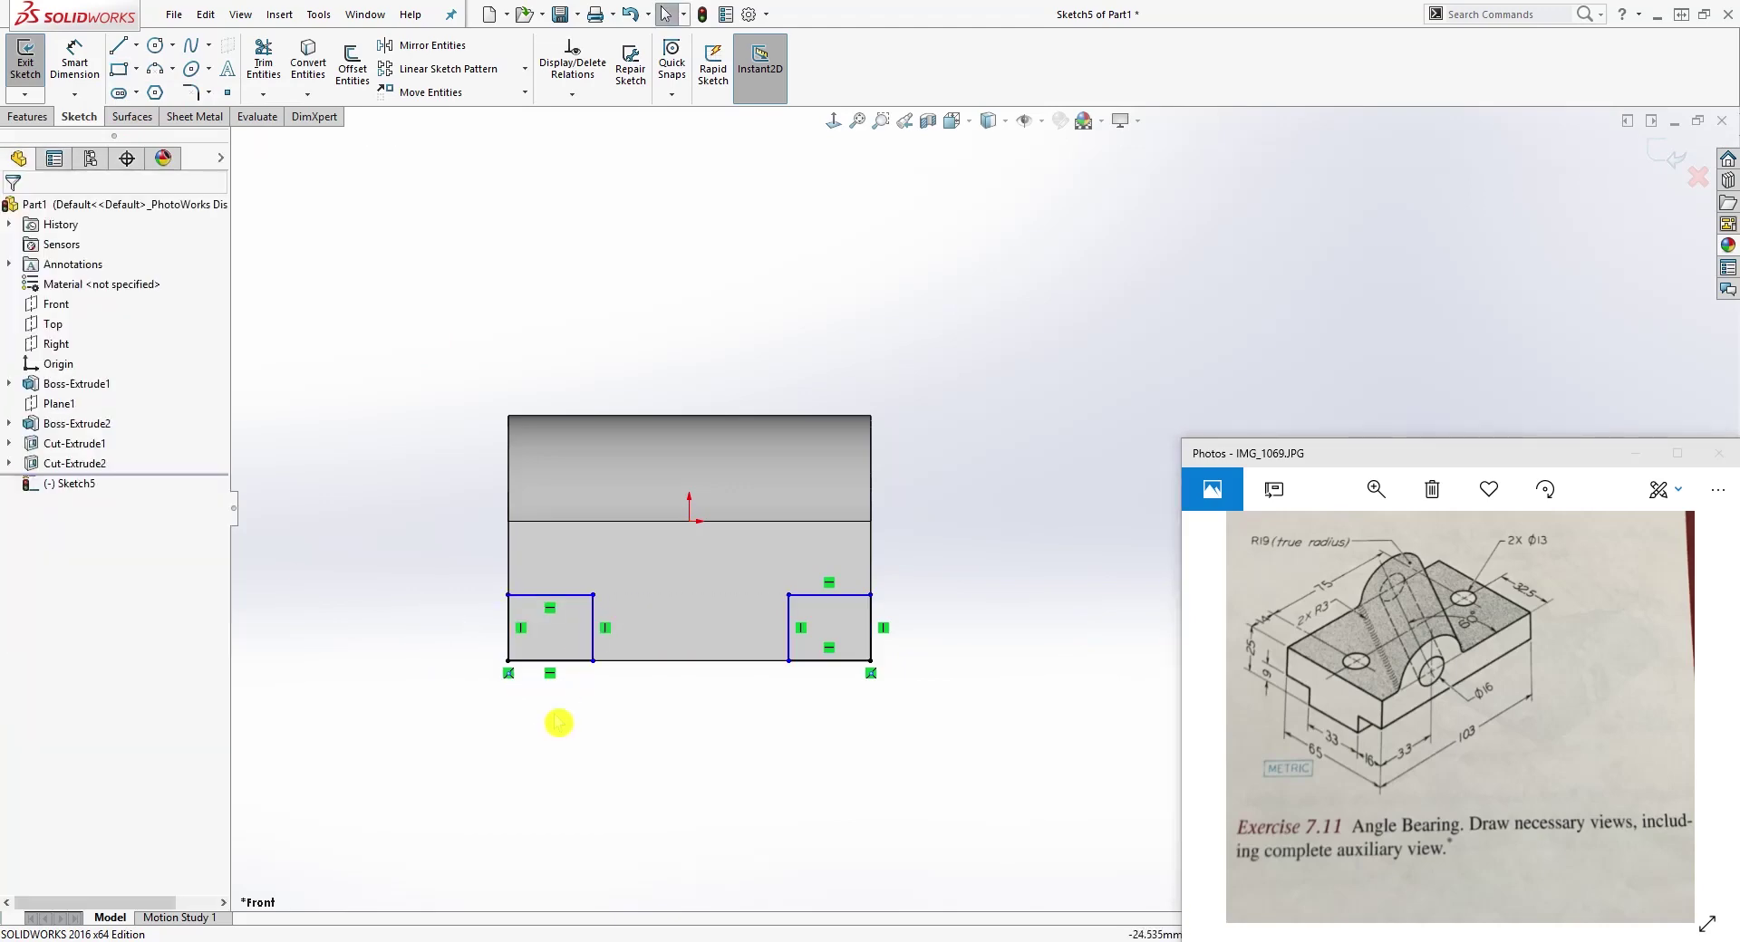
Step: Add a Horizontal relation between the upper inner corners of the two rectangles
click(567, 595)
key(Escape)
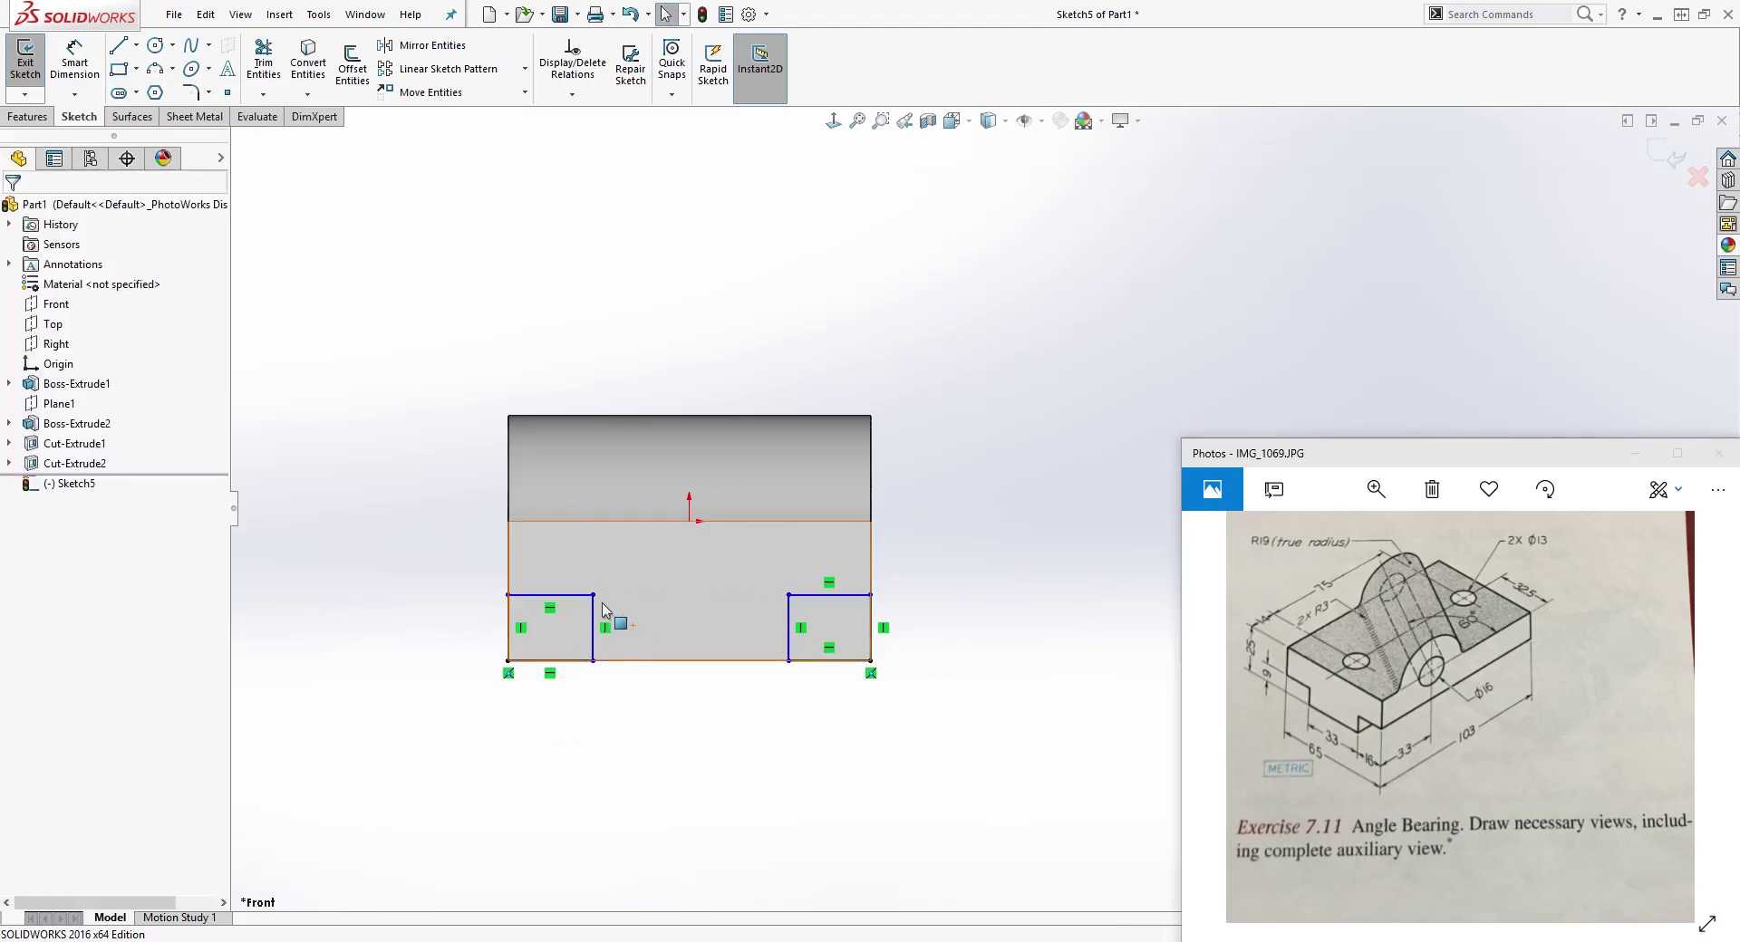
click(593, 595)
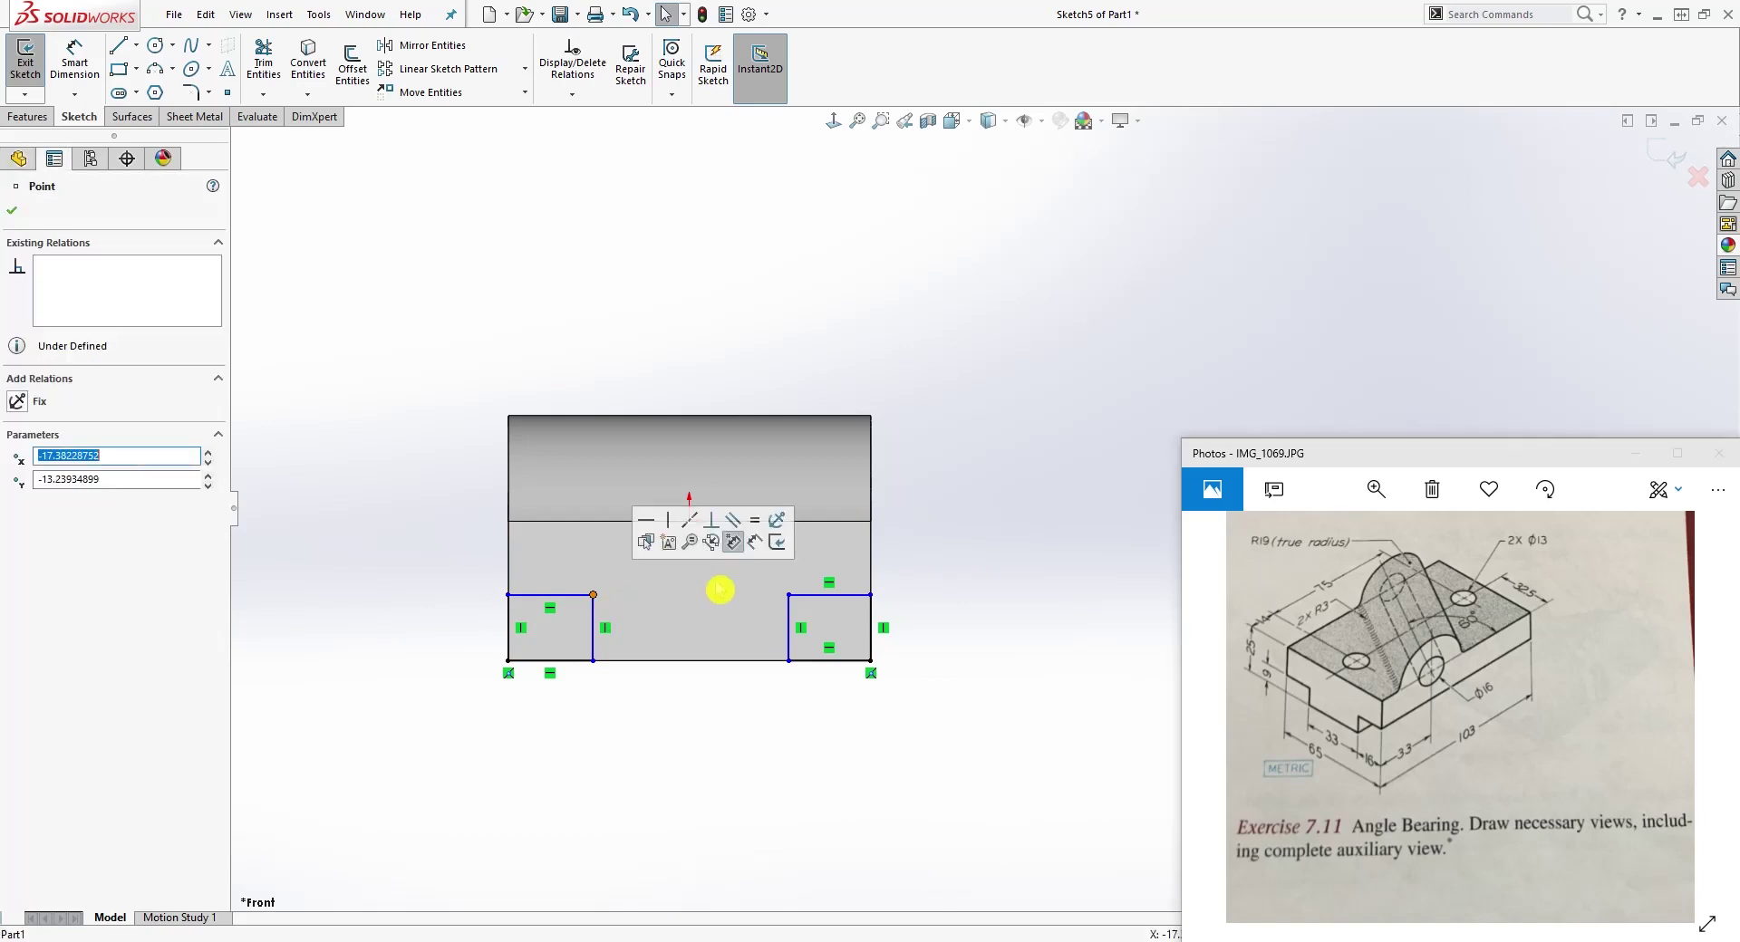
ctrl+click(790, 596)
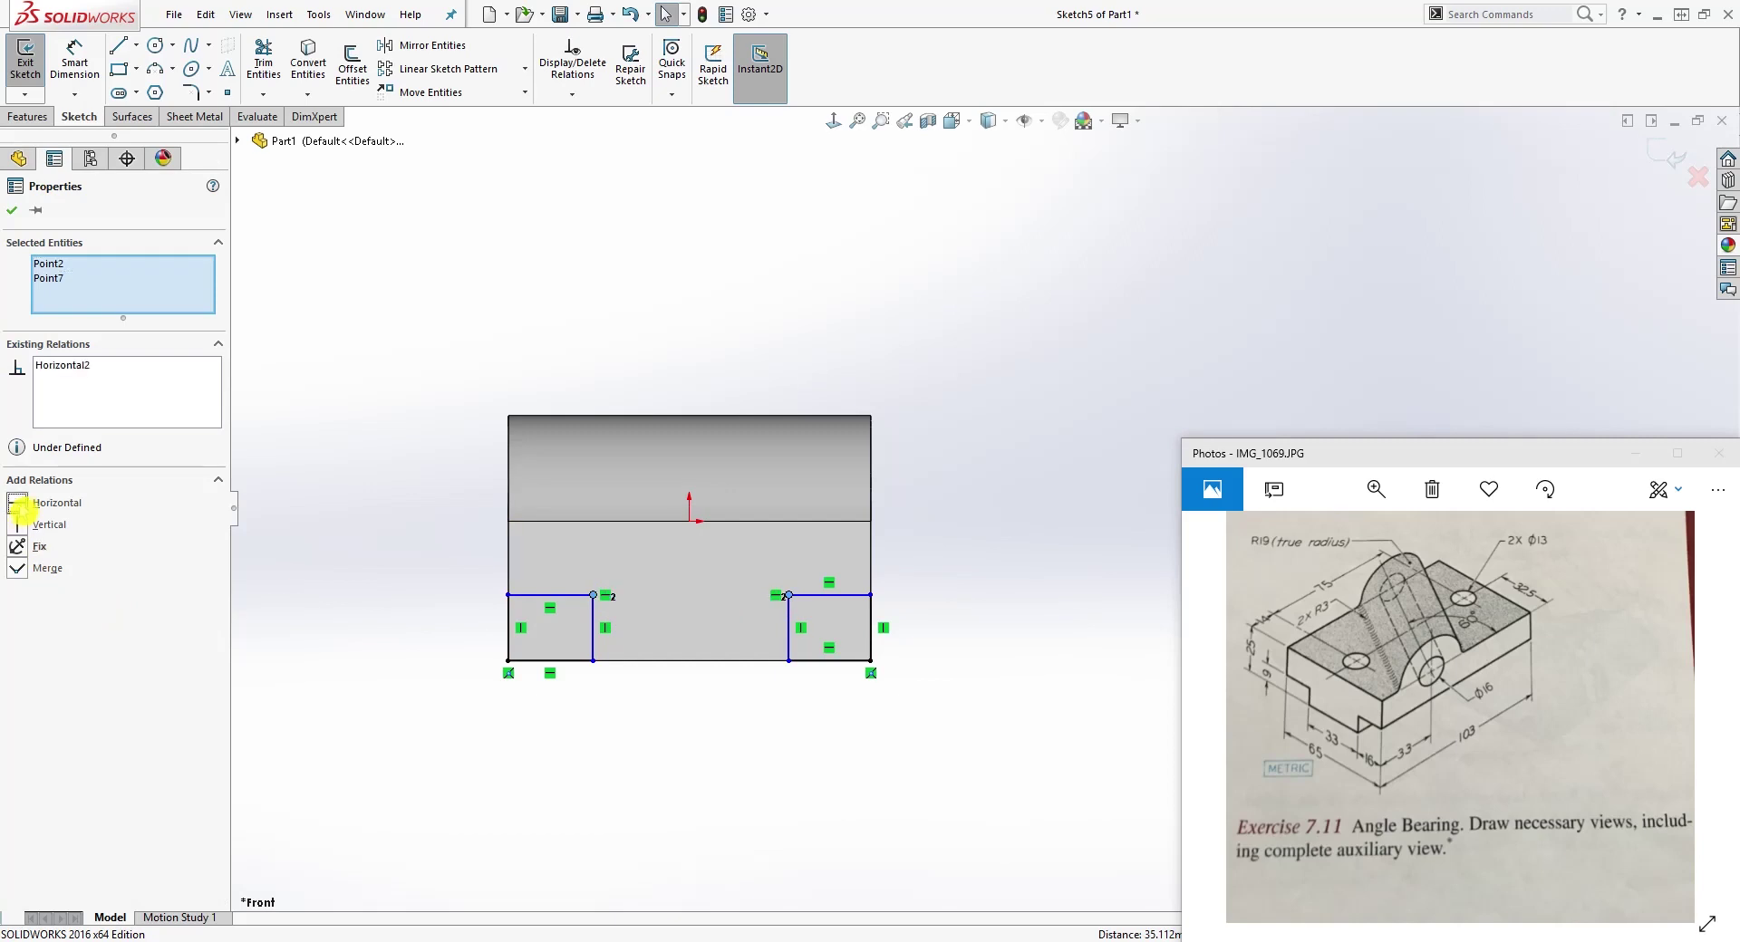
click(19, 504)
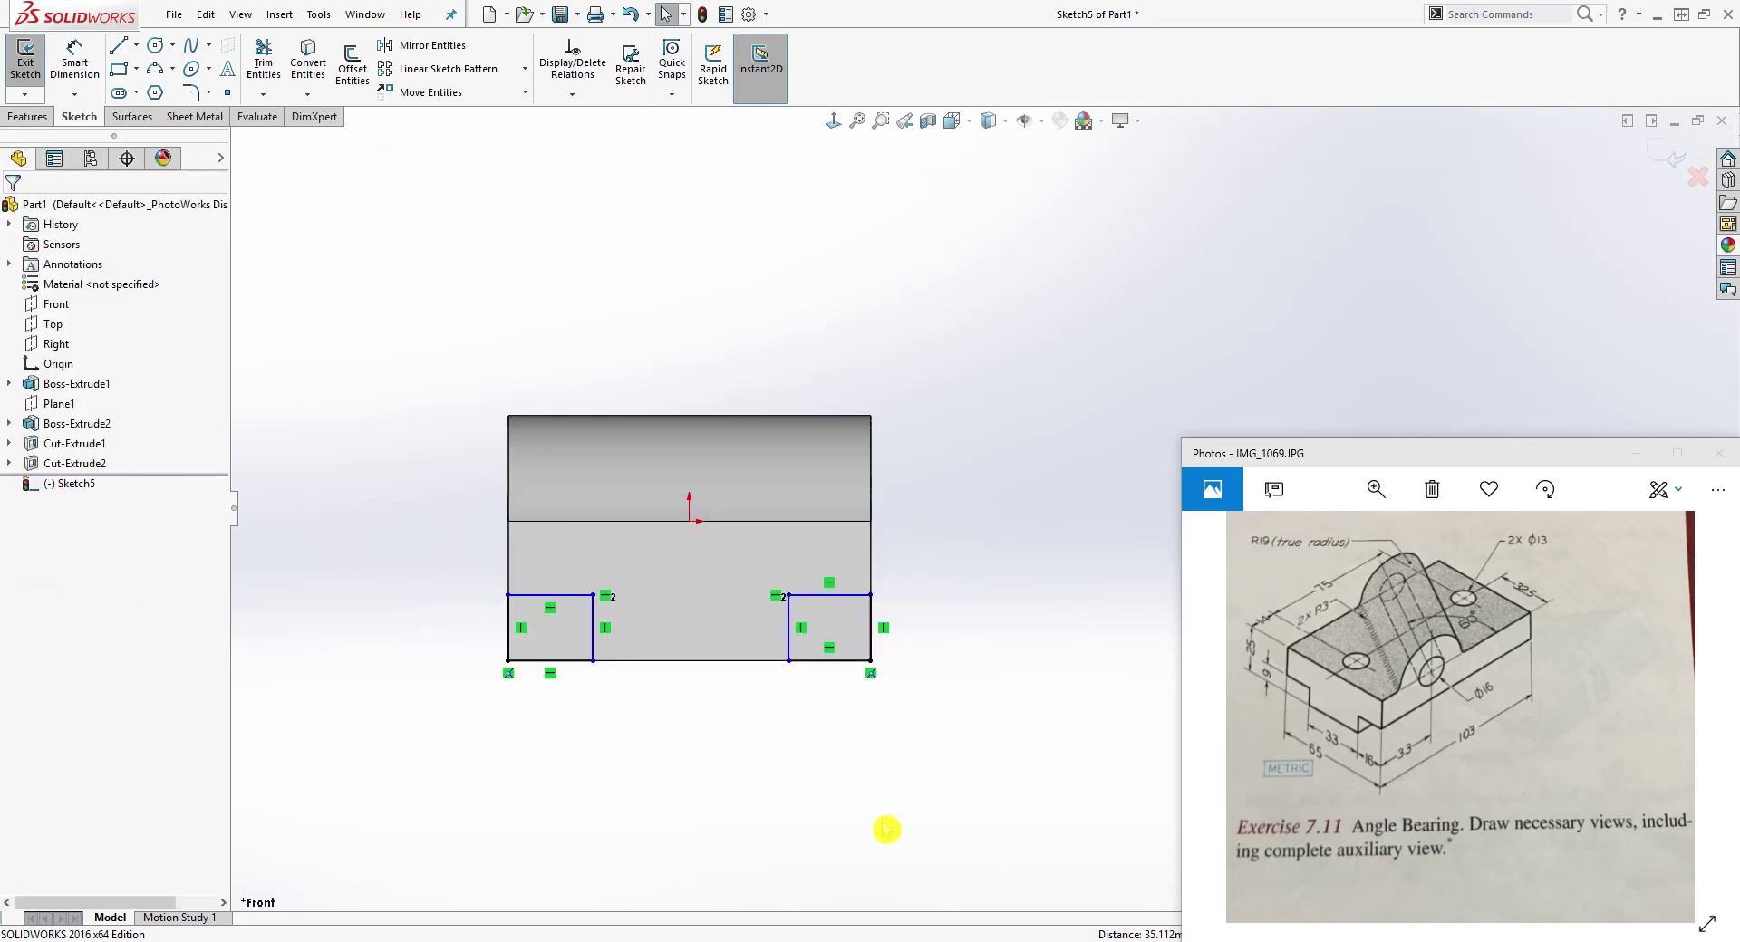
Step: Dimension the width of the rectangle at the end face's right-hand lower corner as 16 mm
key(d)
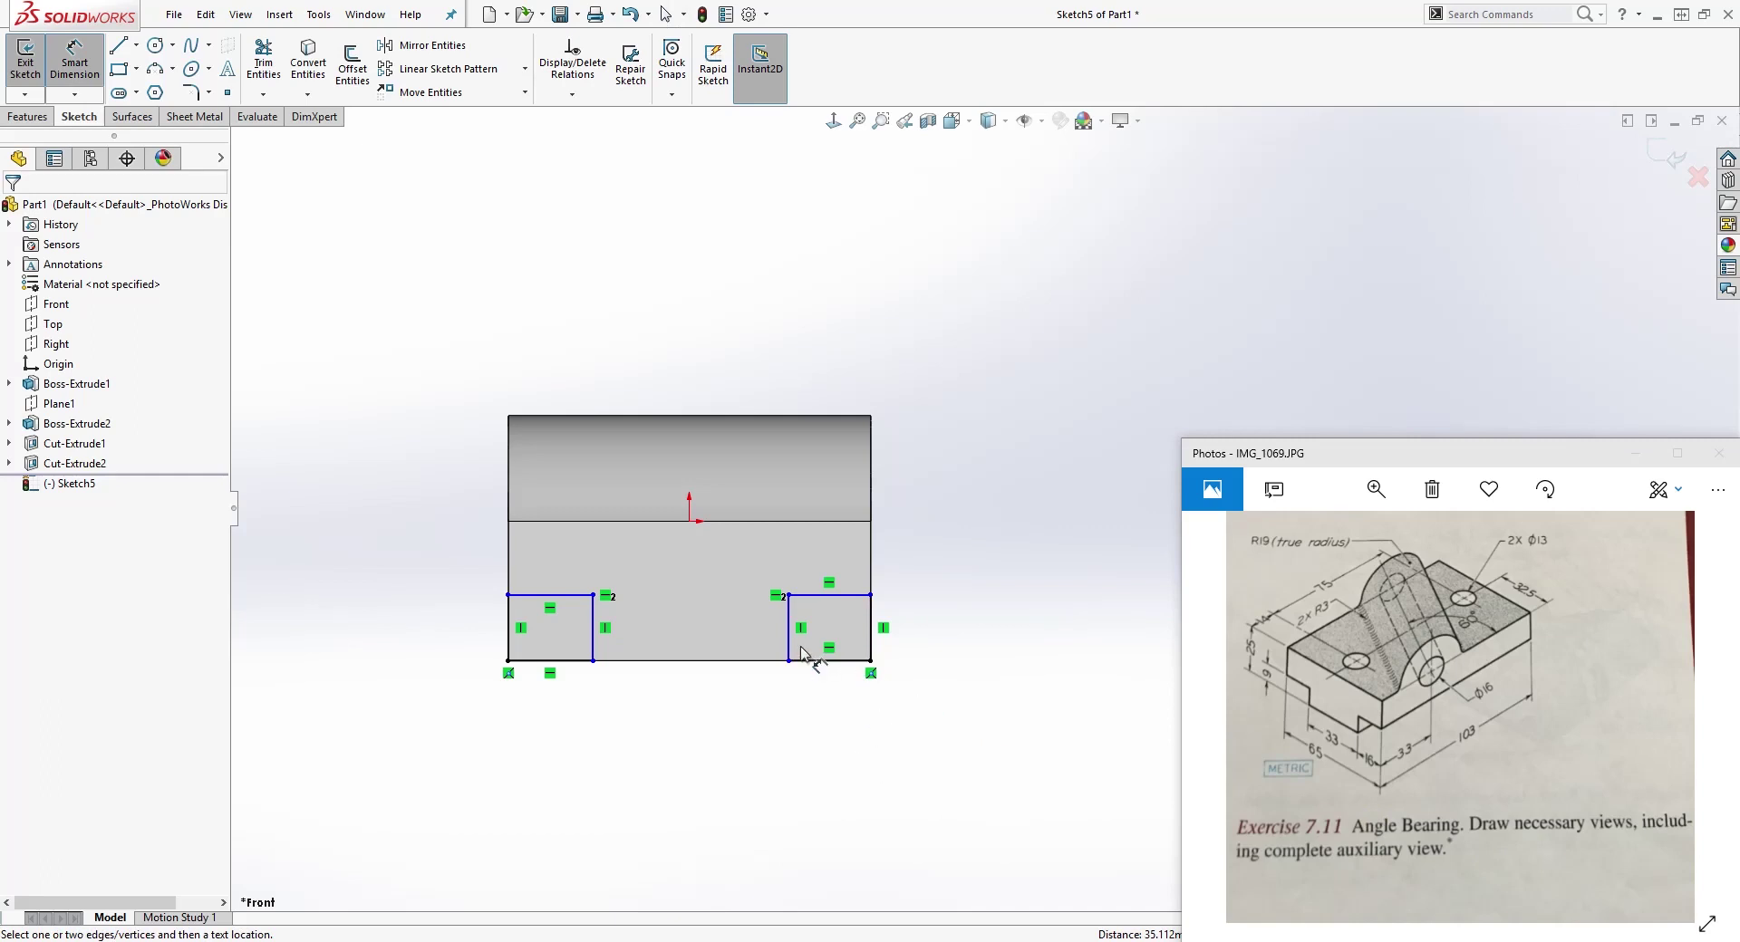
click(789, 645)
click(872, 640)
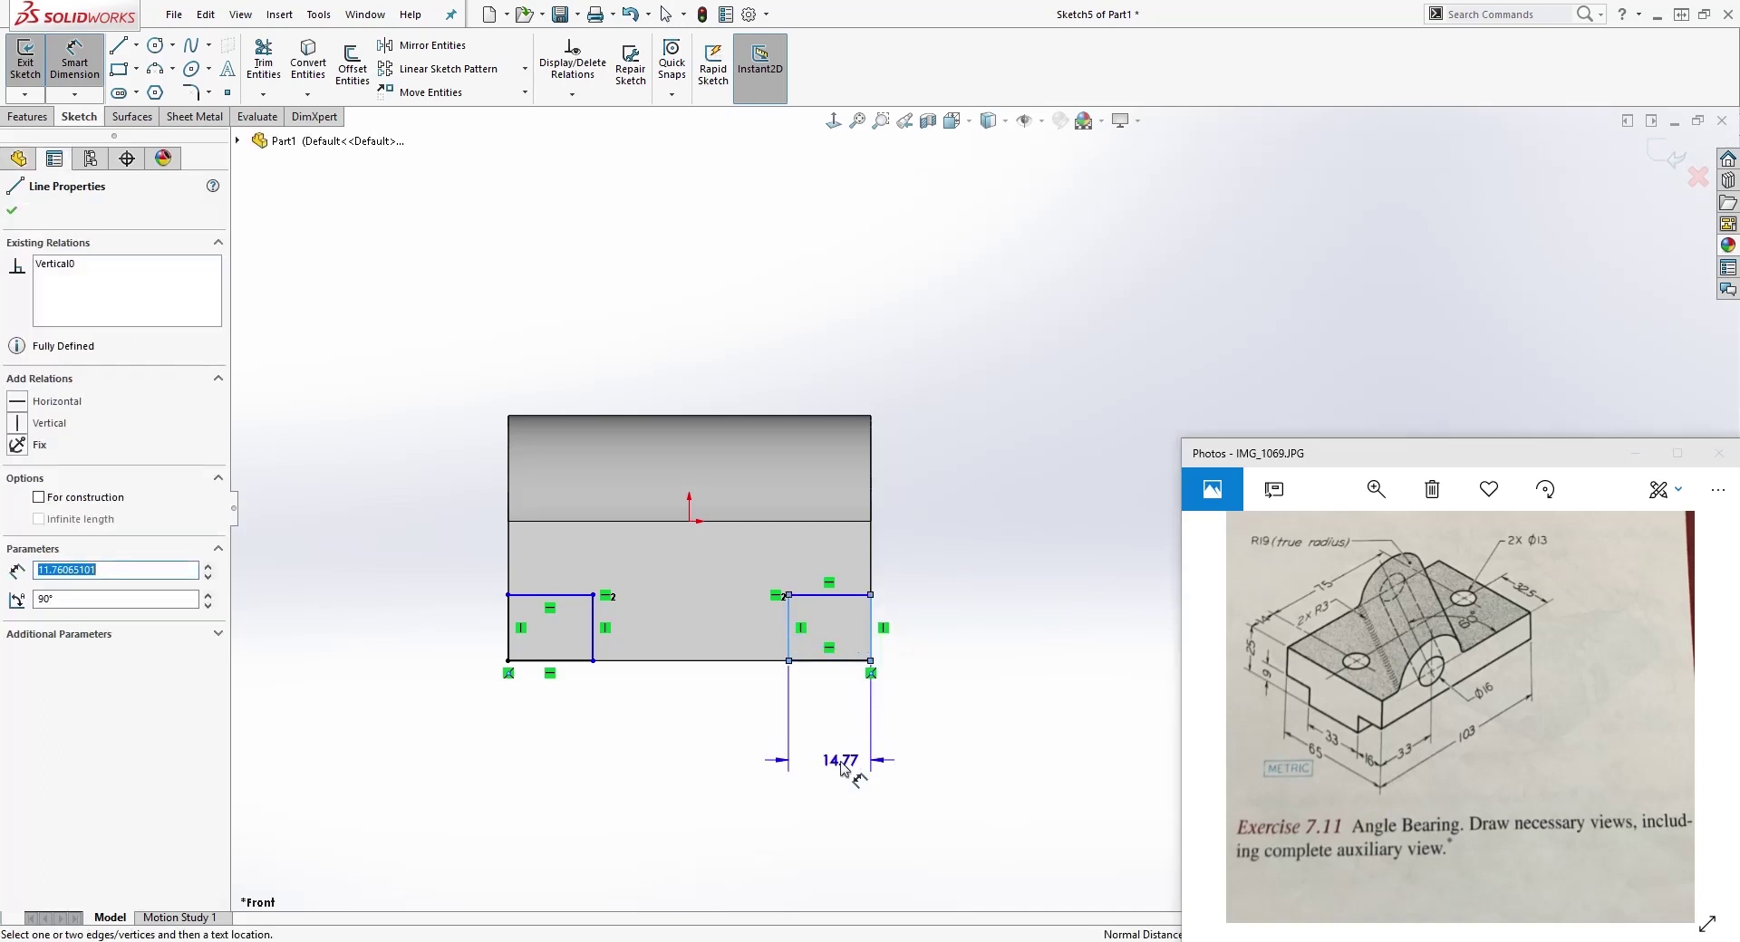
click(841, 767)
text(16)
key(Return)
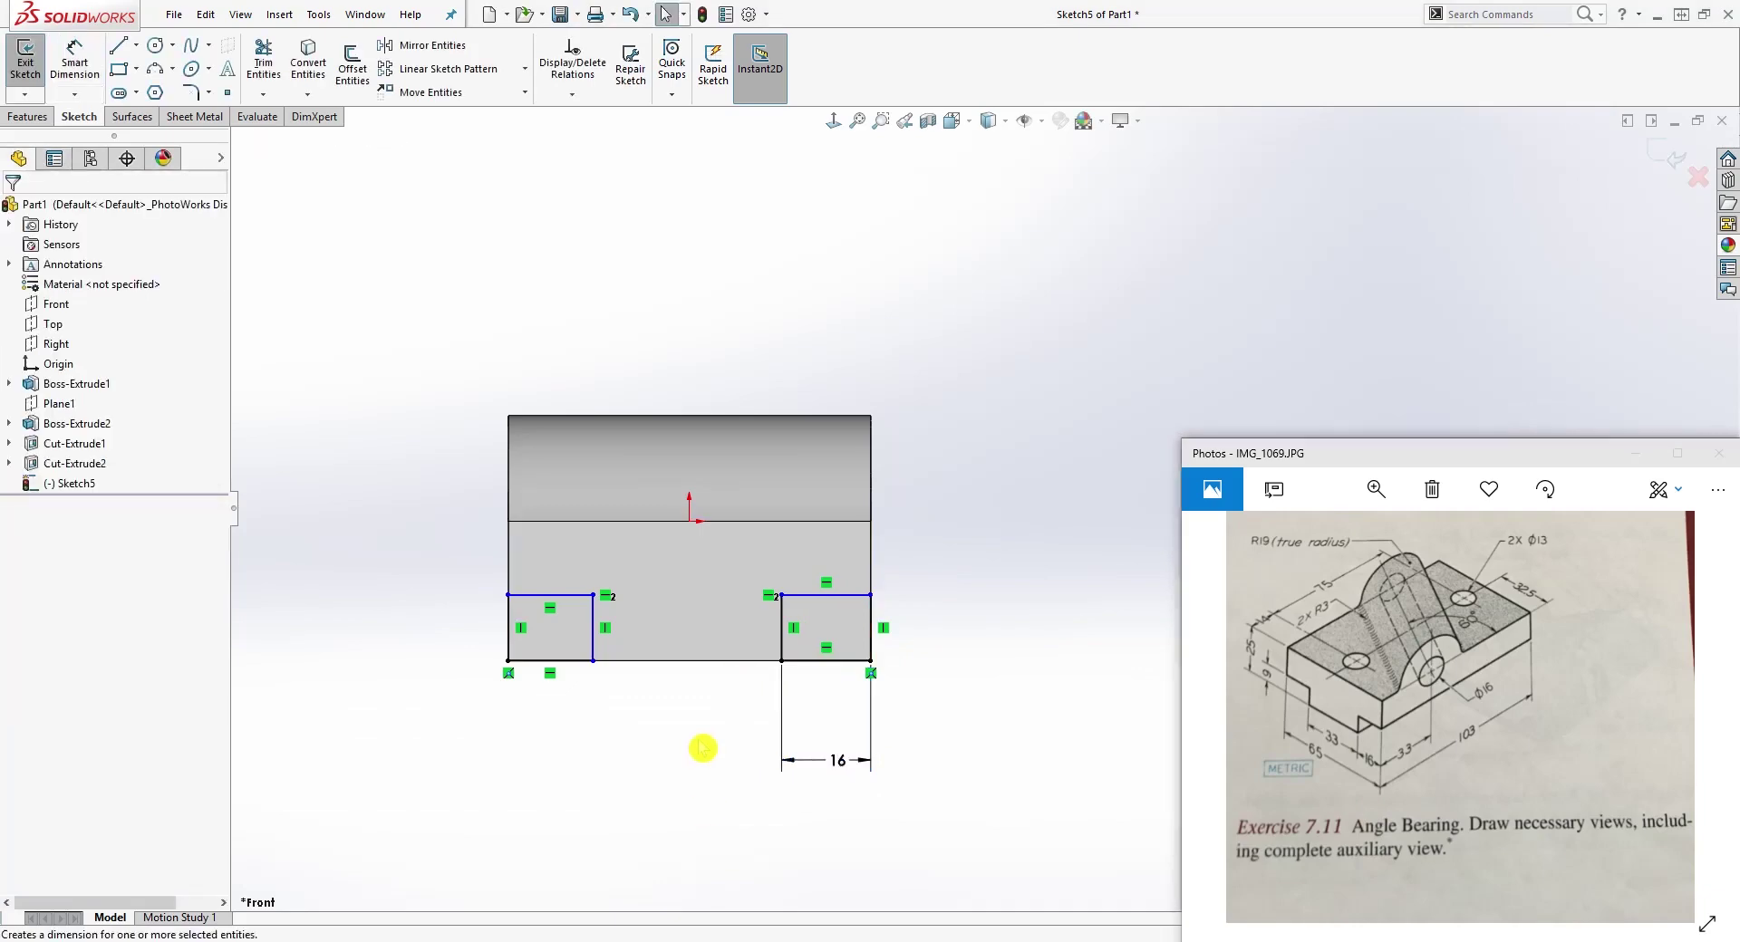
Step: Set the distance between the inner vertical sides of the two corner rectangles to 33 mm
key(d)
click(782, 645)
click(592, 639)
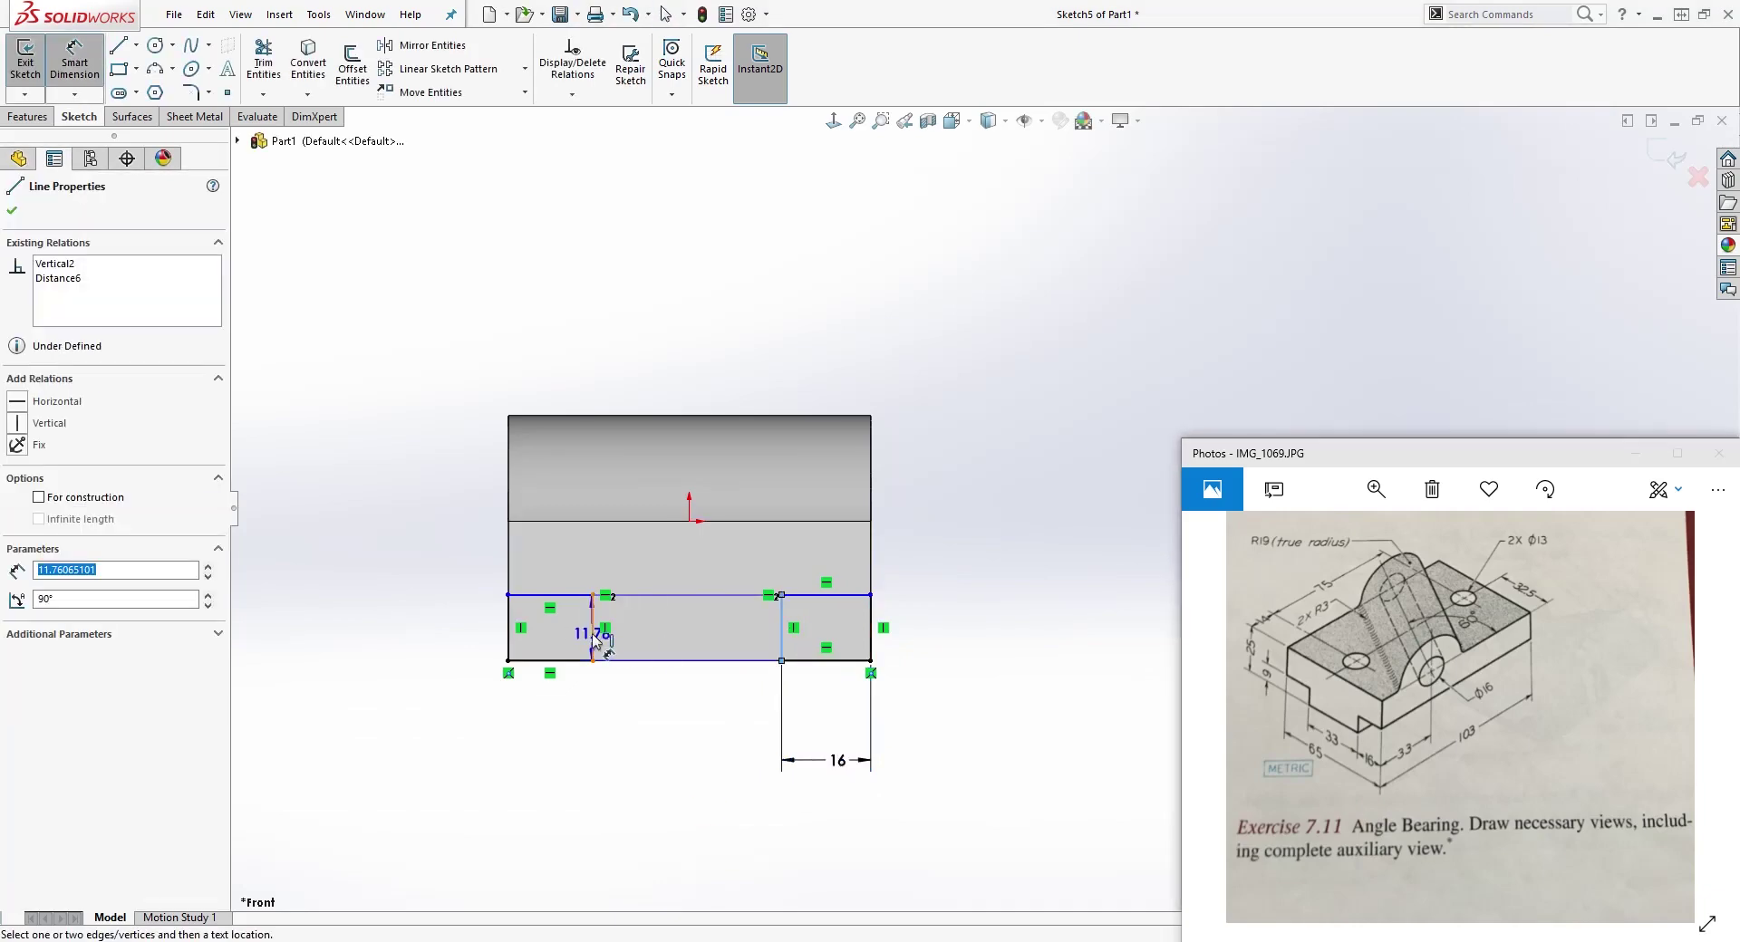
click(643, 741)
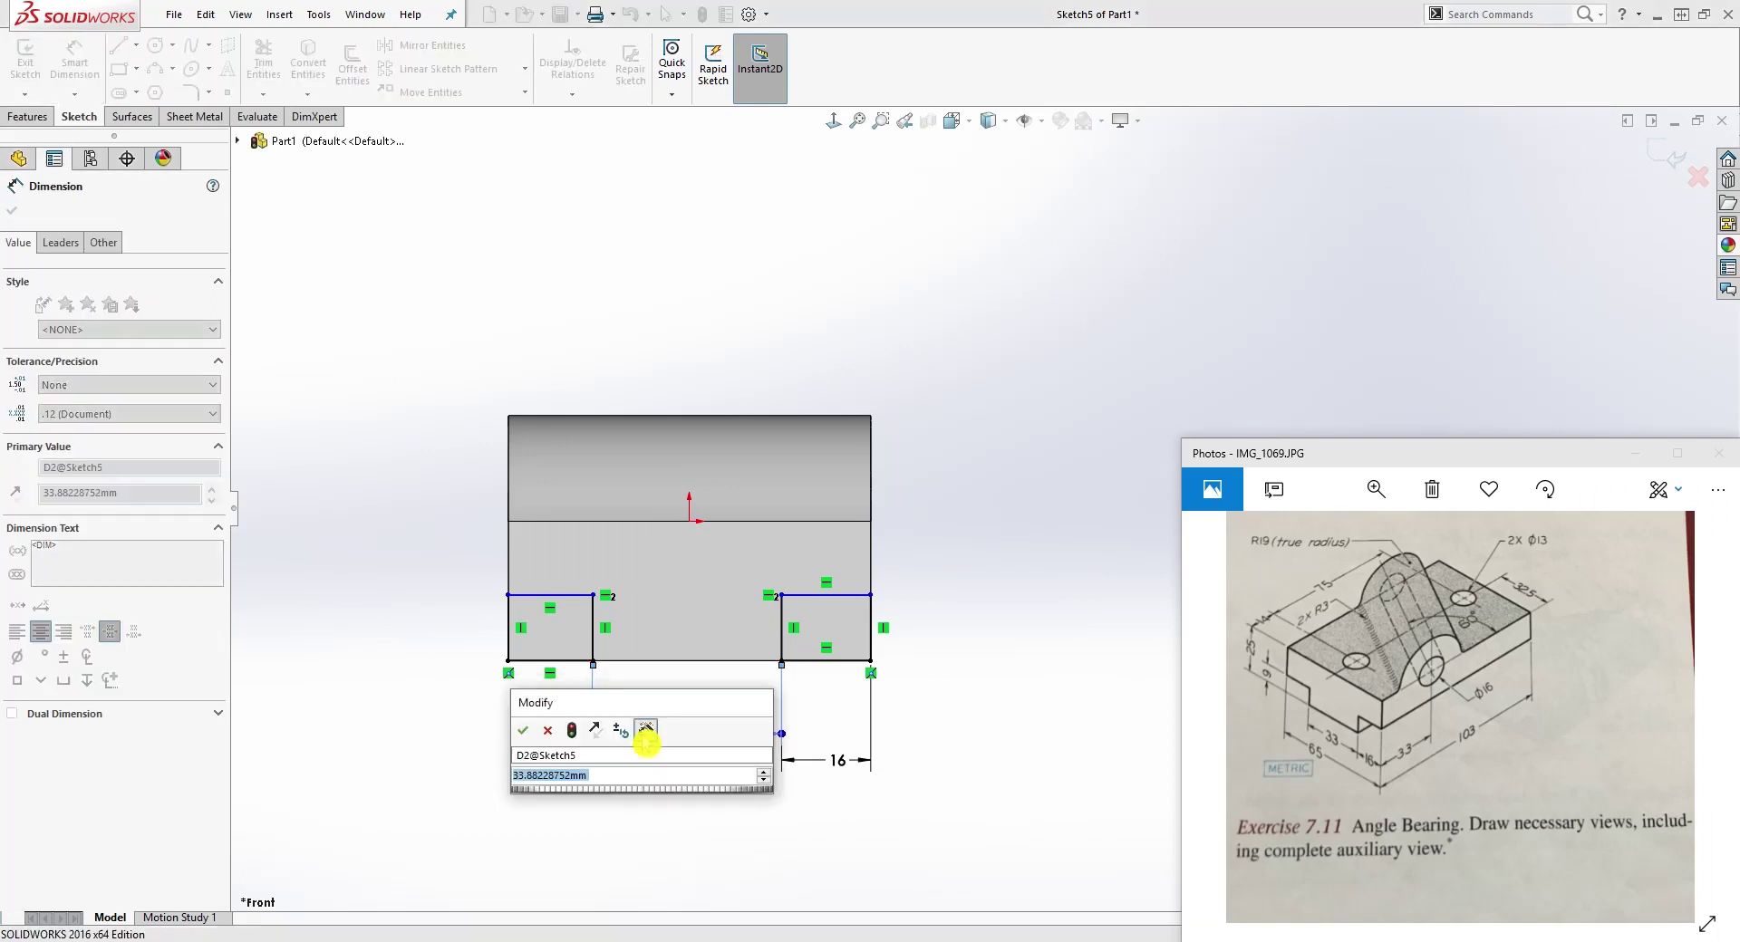
text(33)
key(Return)
key(Escape)
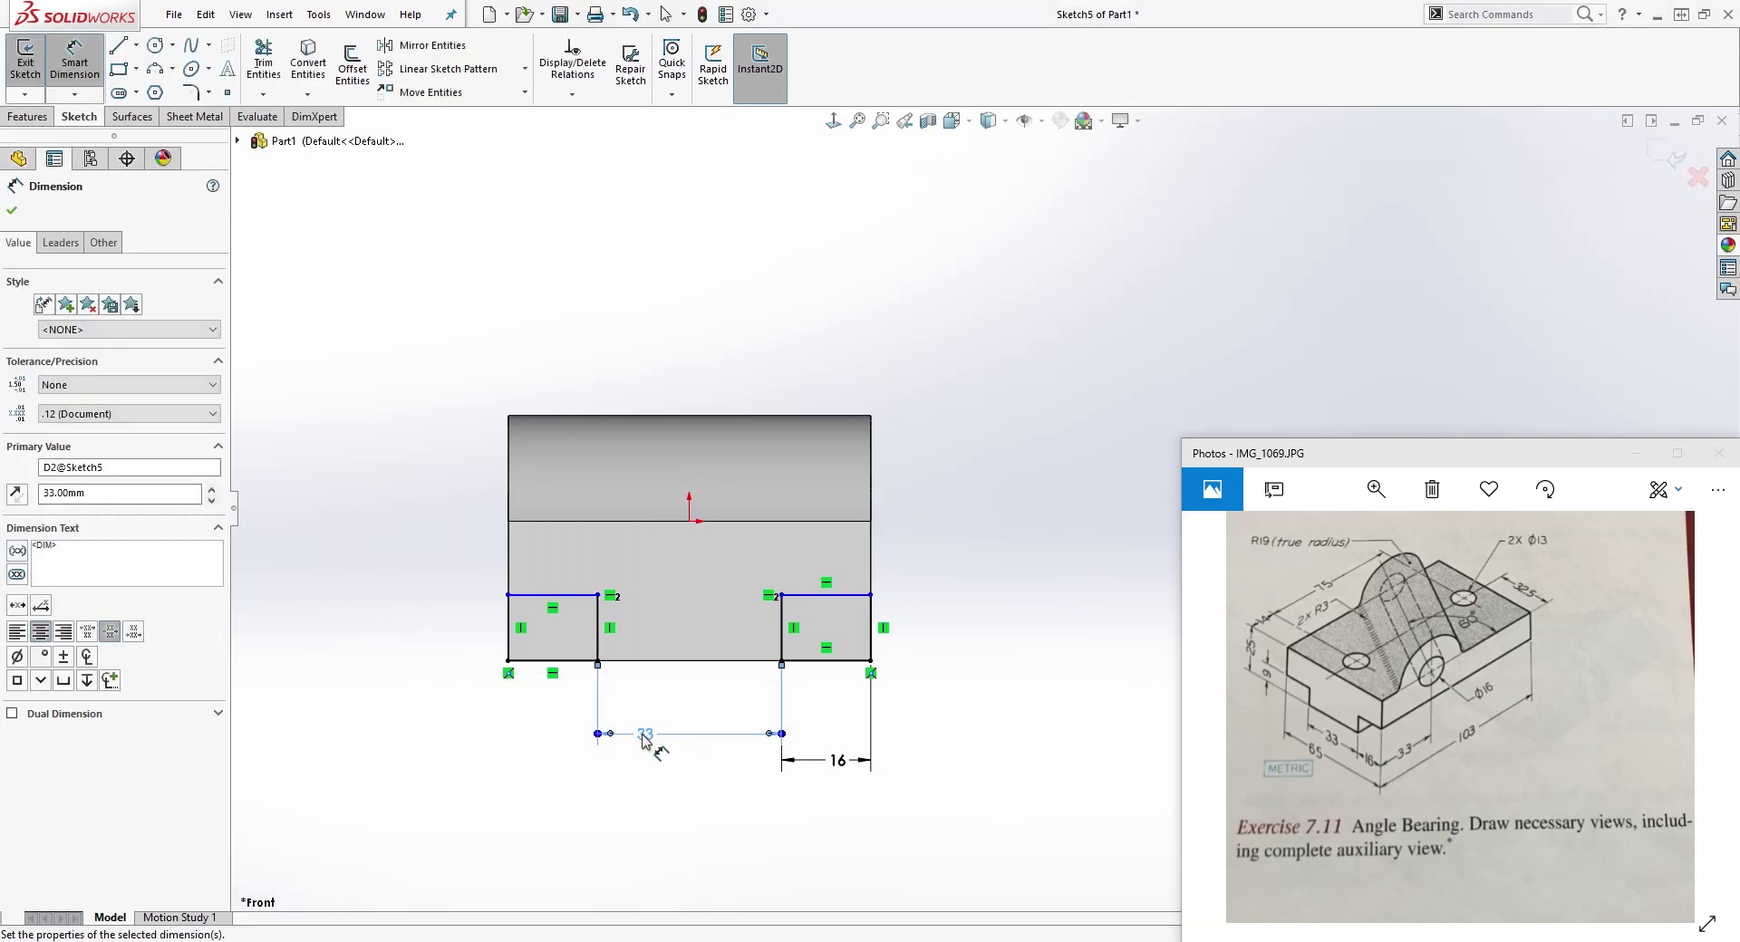
Step: Set the corner rectangles' height to 9 mm and move the 16 mm dimension roughly level with the 33 mm one
right_drag(942, 715, 861, 623)
click(858, 596)
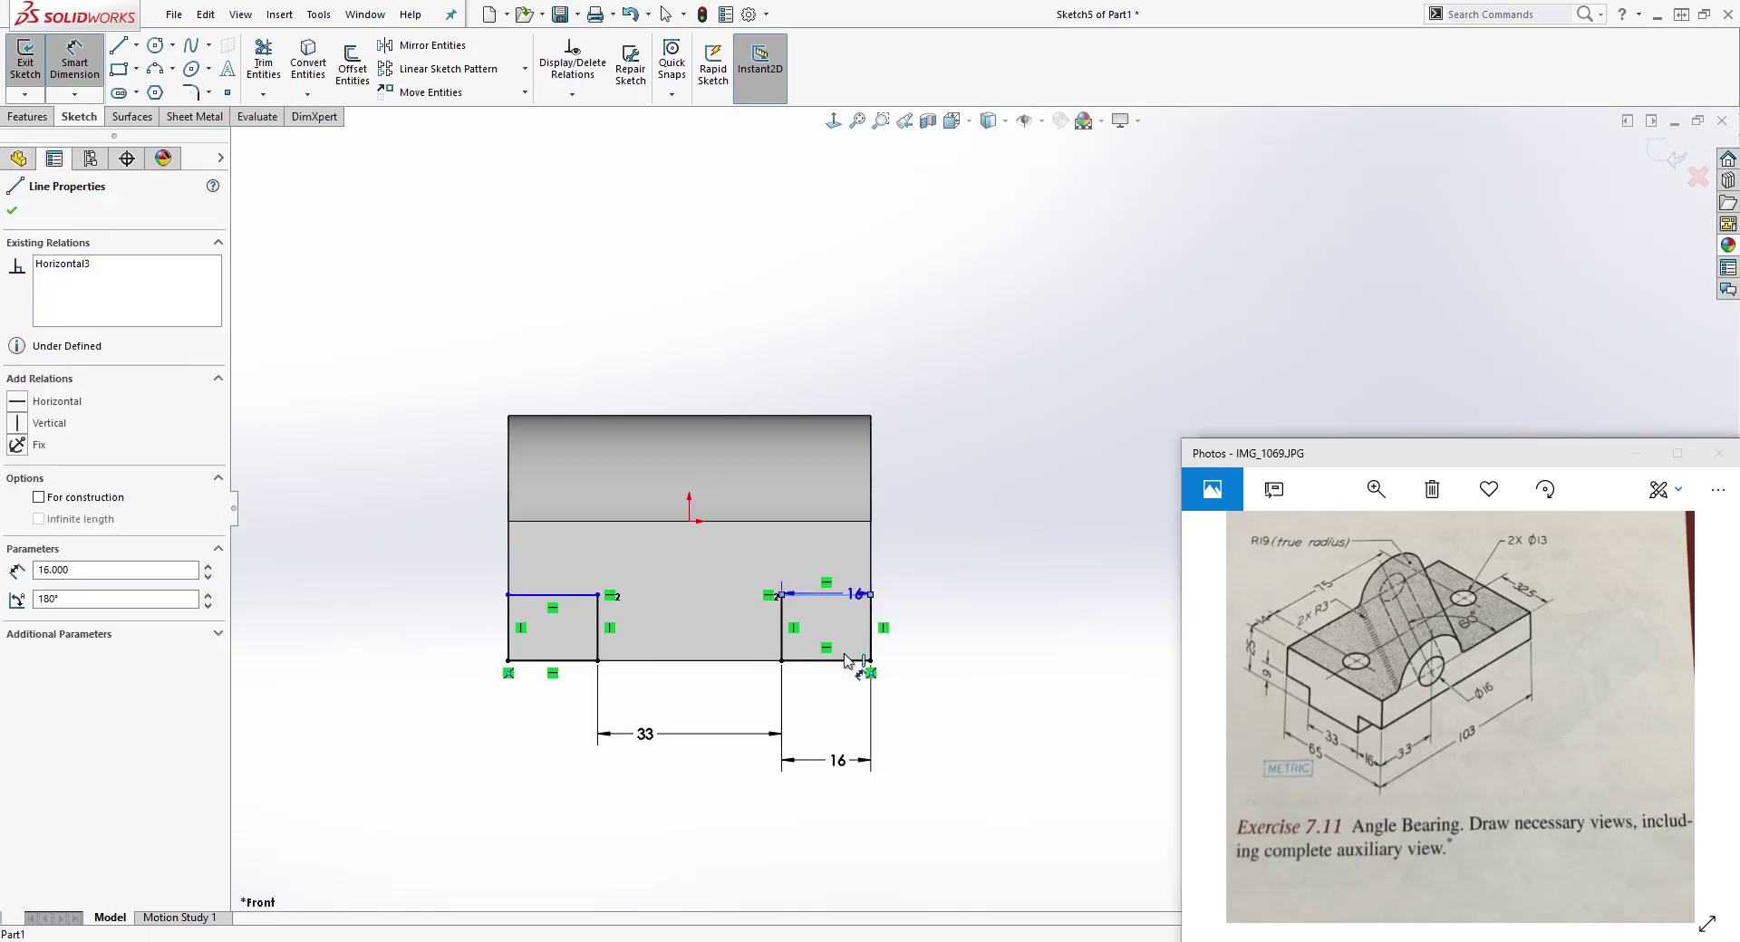
click(856, 661)
click(977, 639)
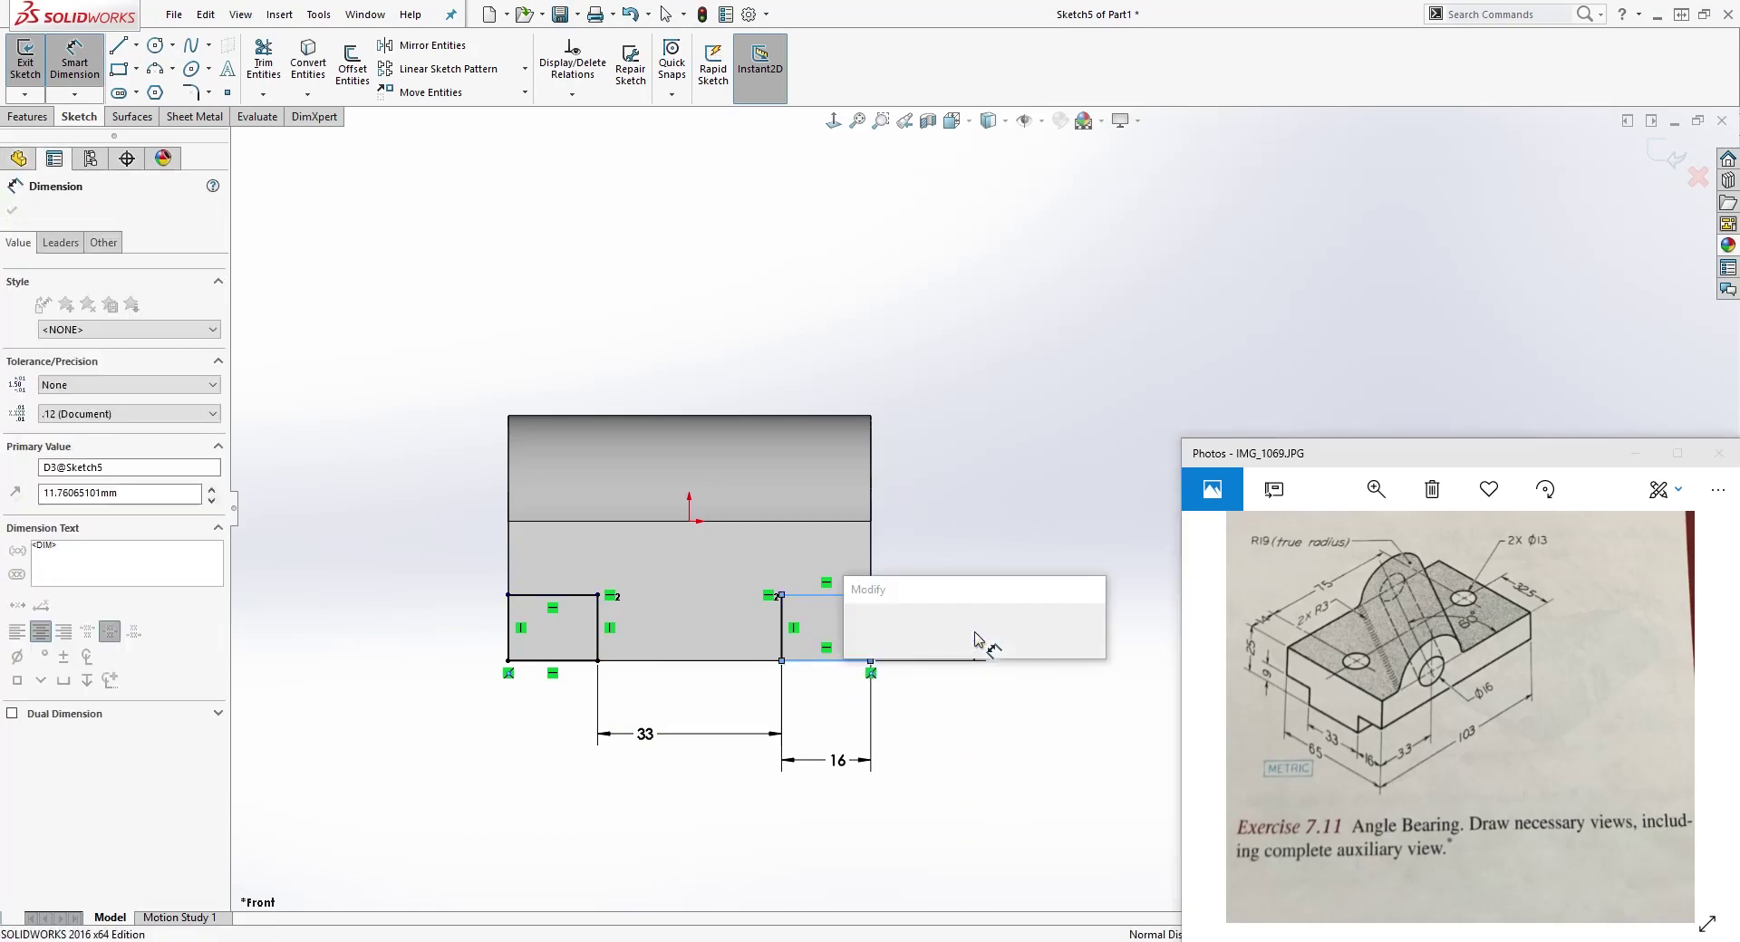
text(9)
key(Return)
key(Escape)
click(777, 776)
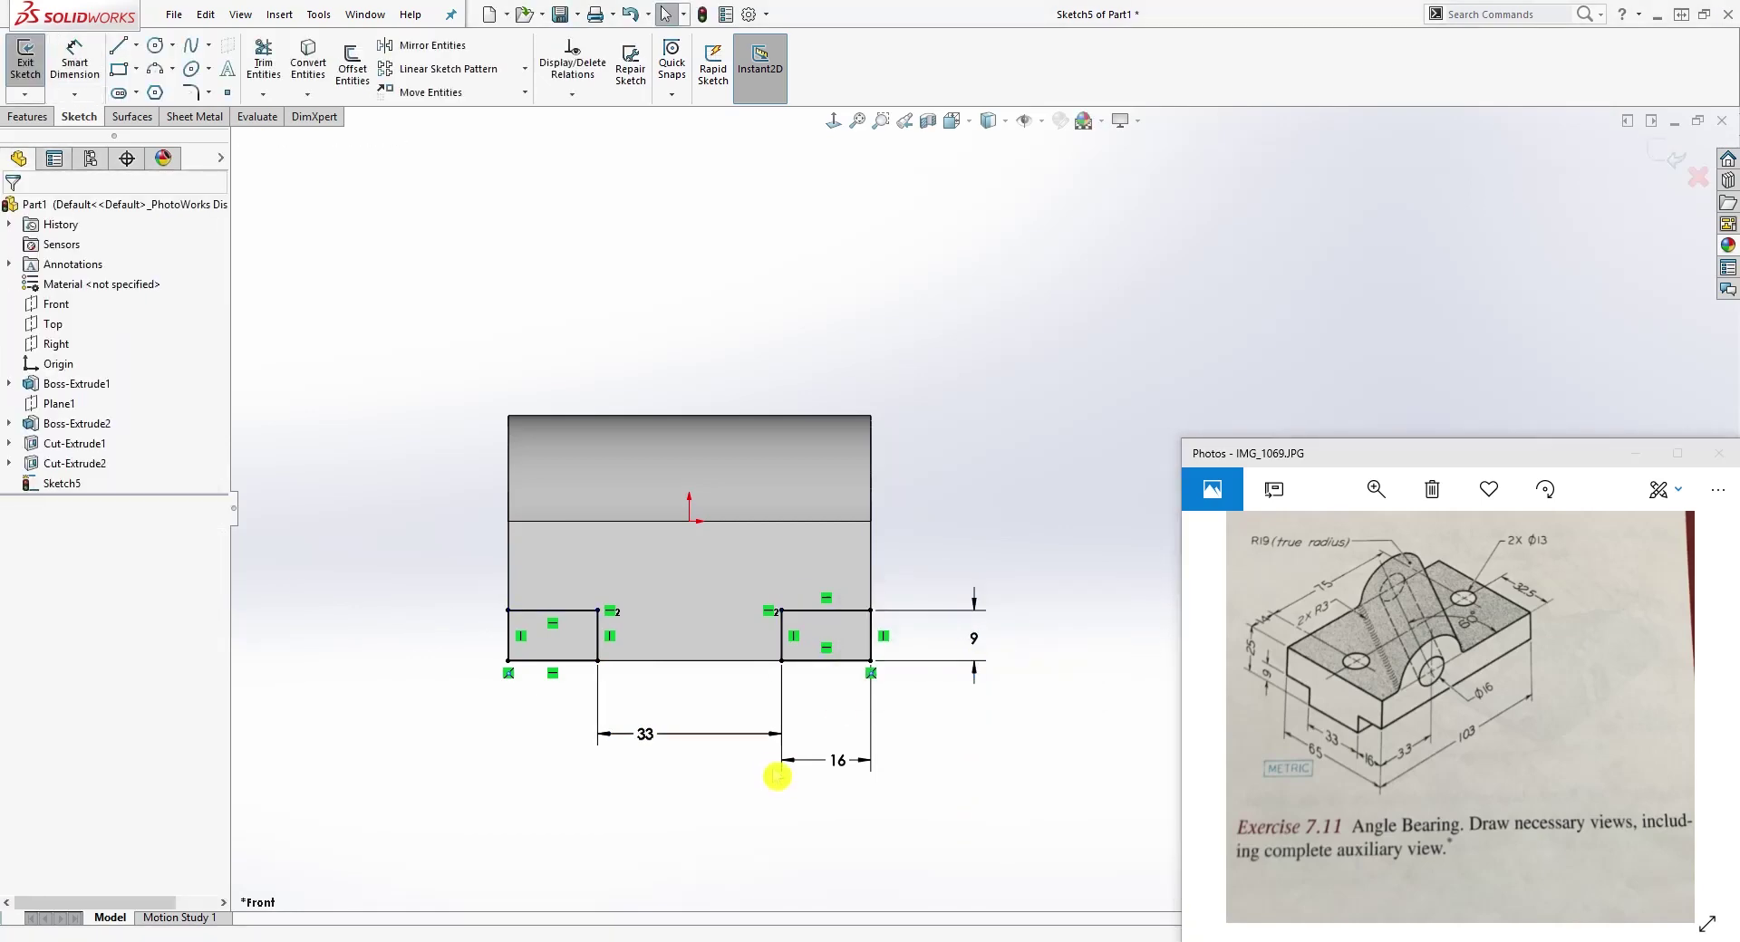
drag(839, 770, 842, 750)
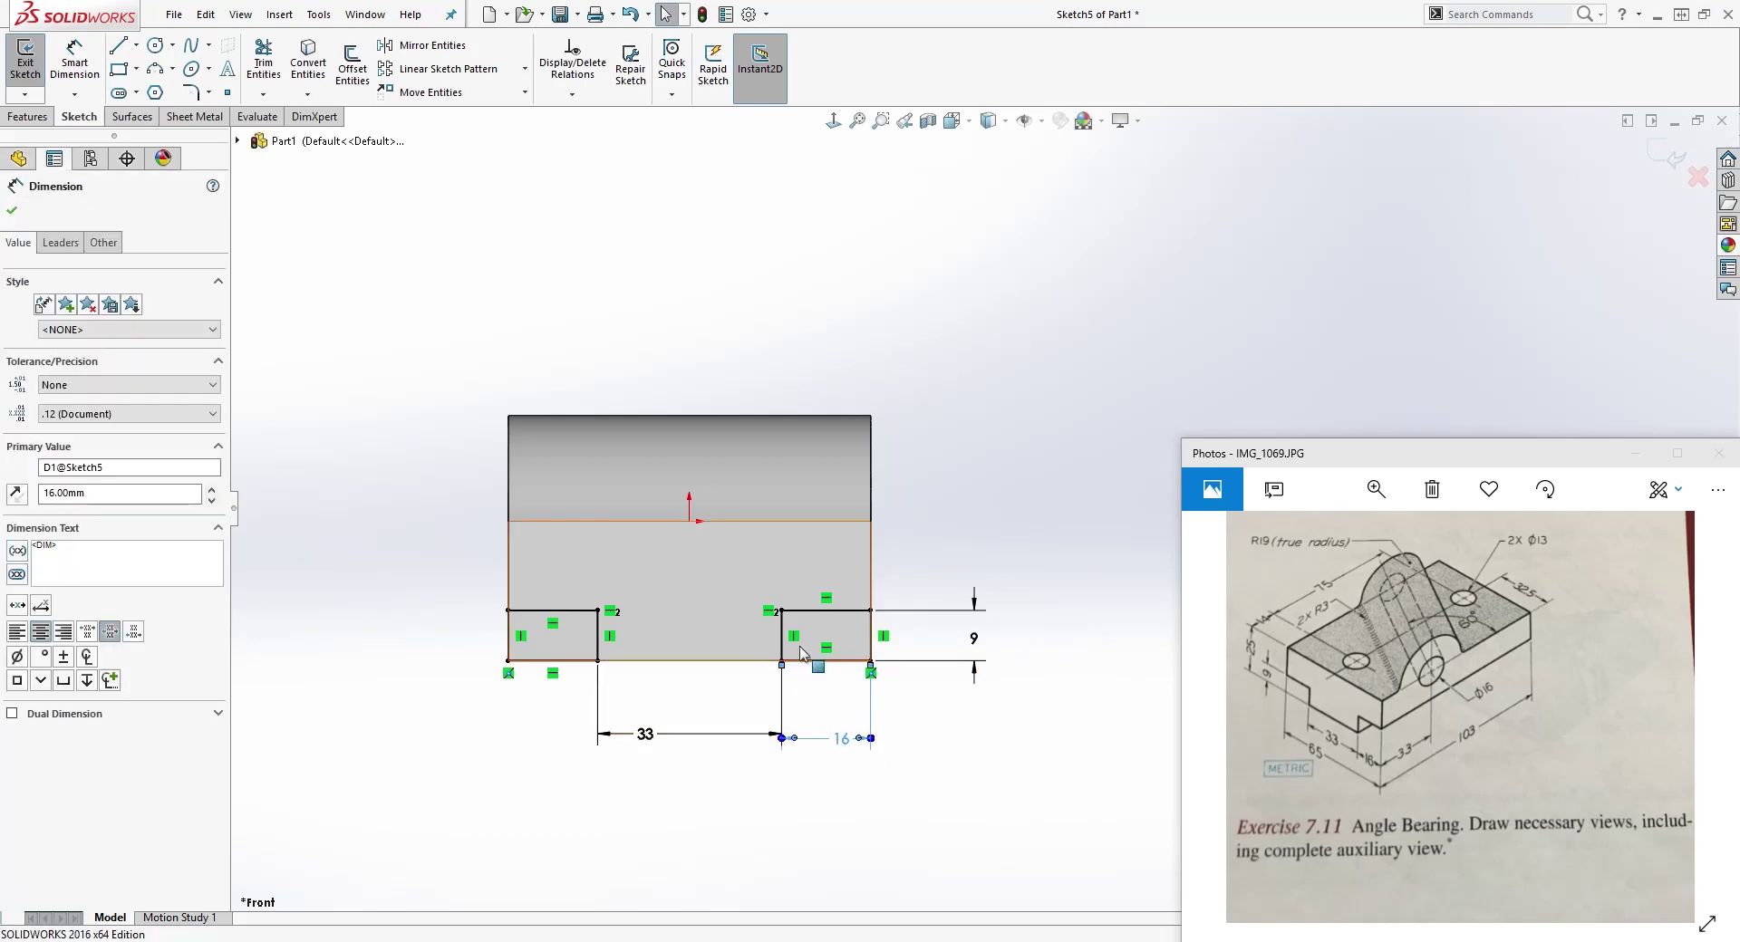
click(703, 777)
Step: Extrude-cut both corner rectangles Through All along the base block to form the lower side notches
key(ctrl+7)
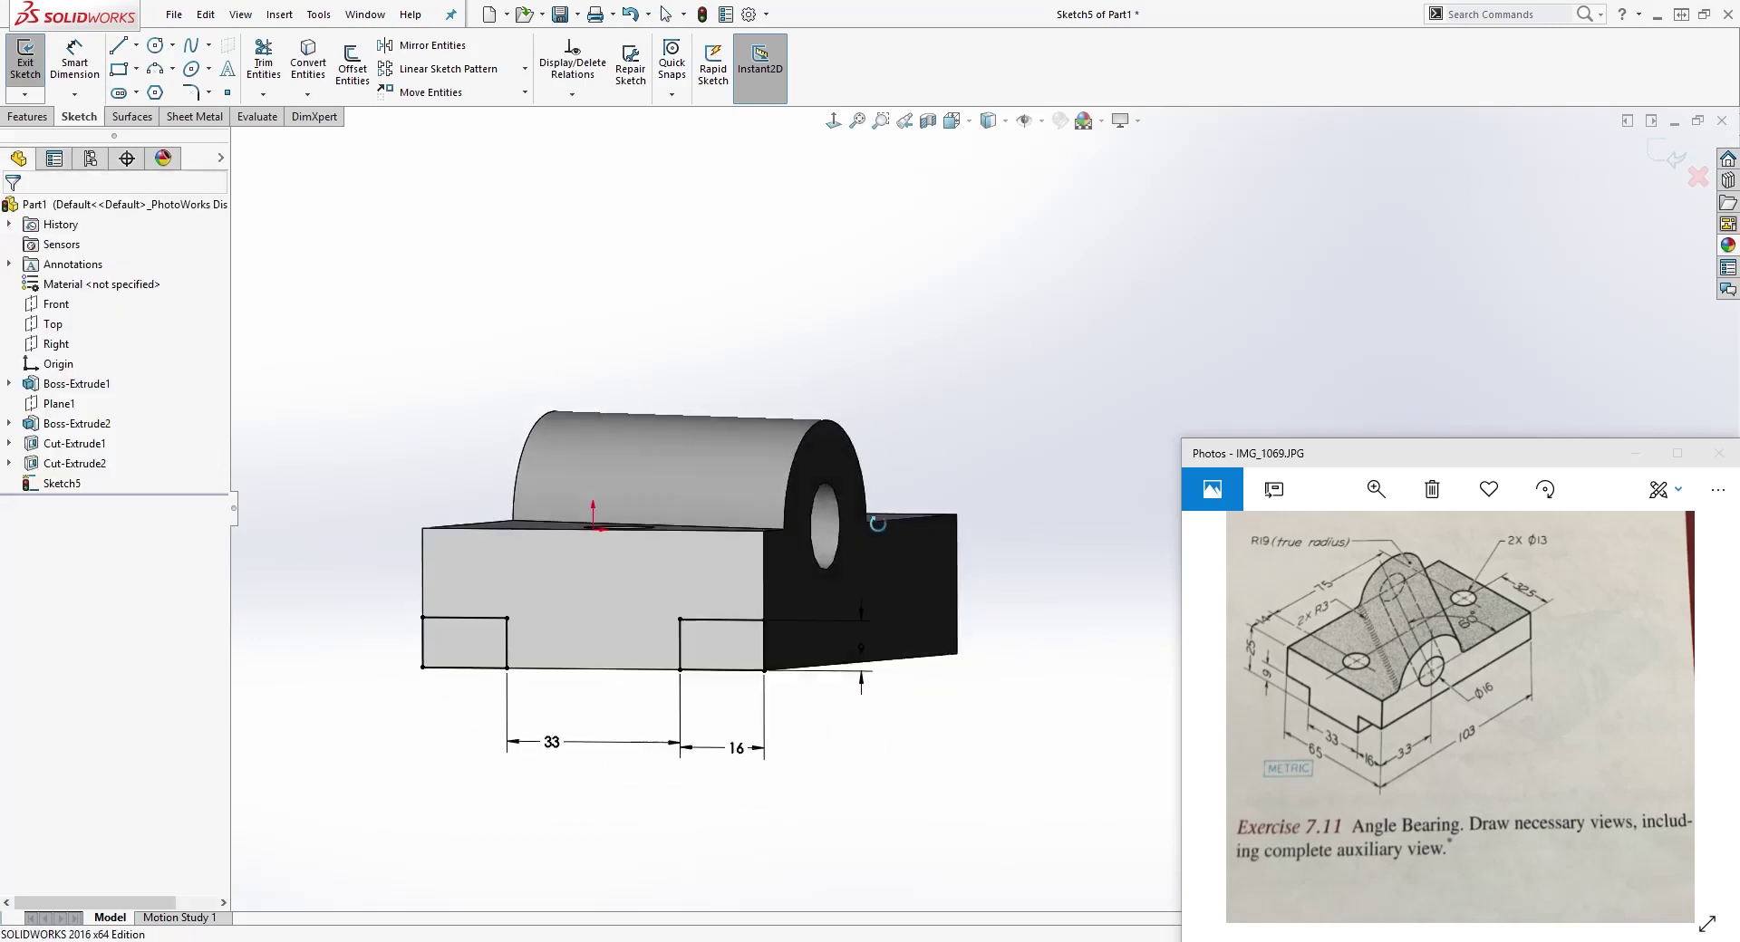
click(41, 119)
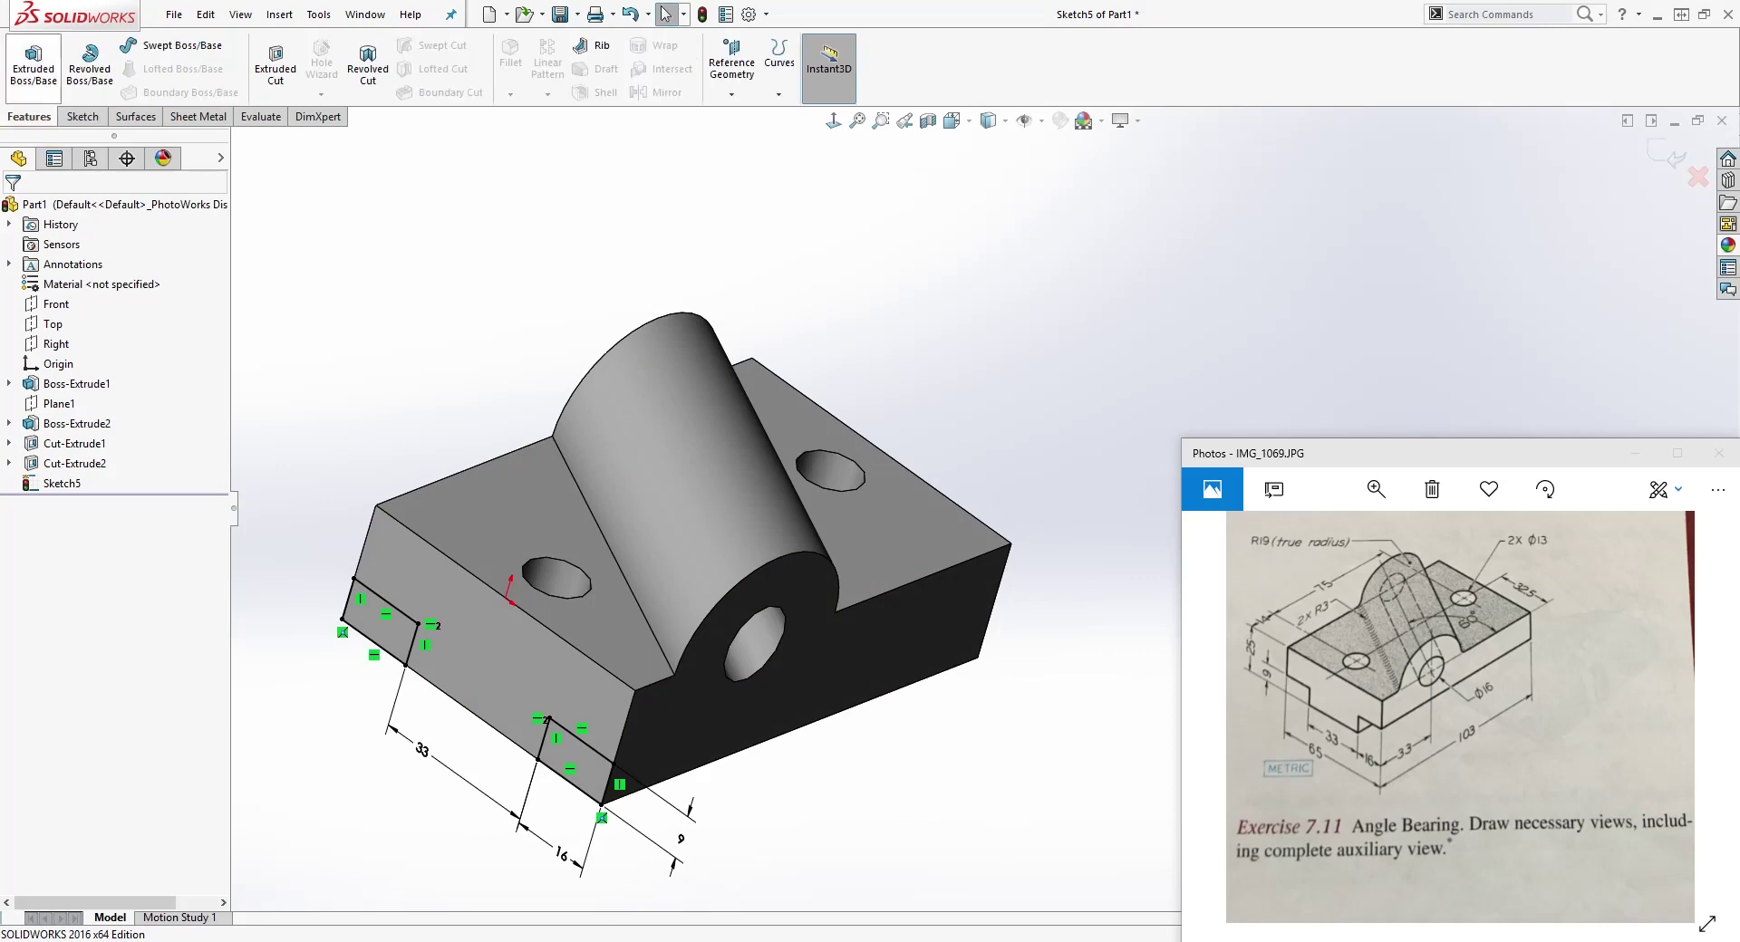
click(274, 65)
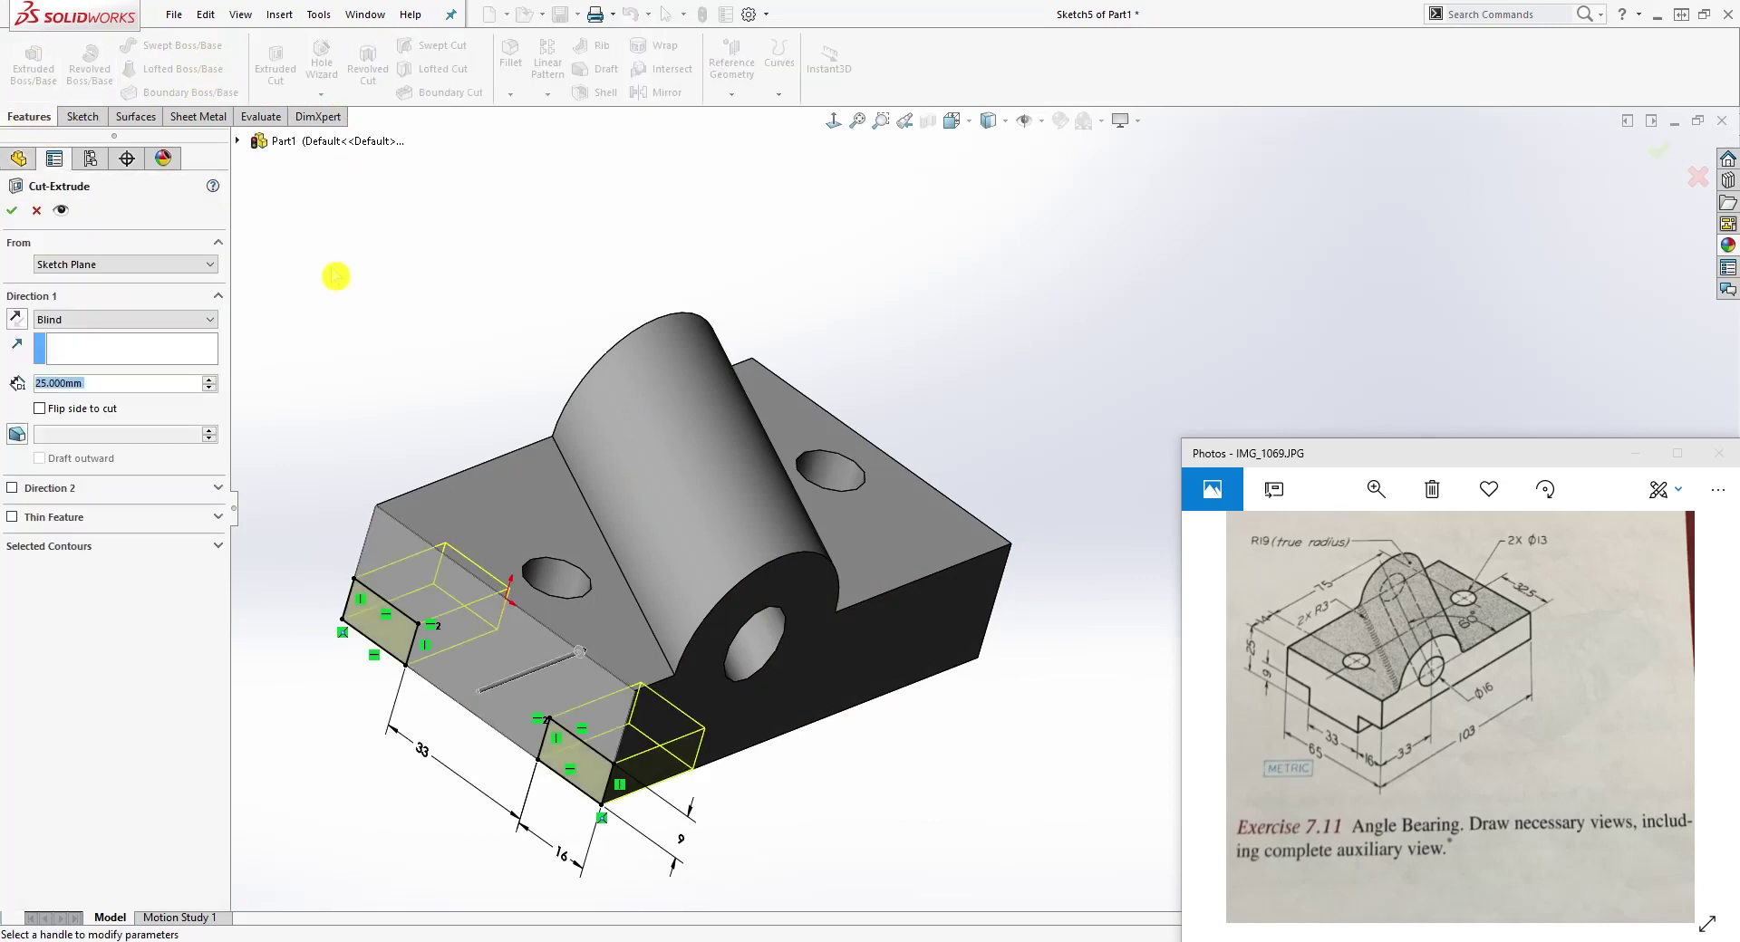
click(144, 321)
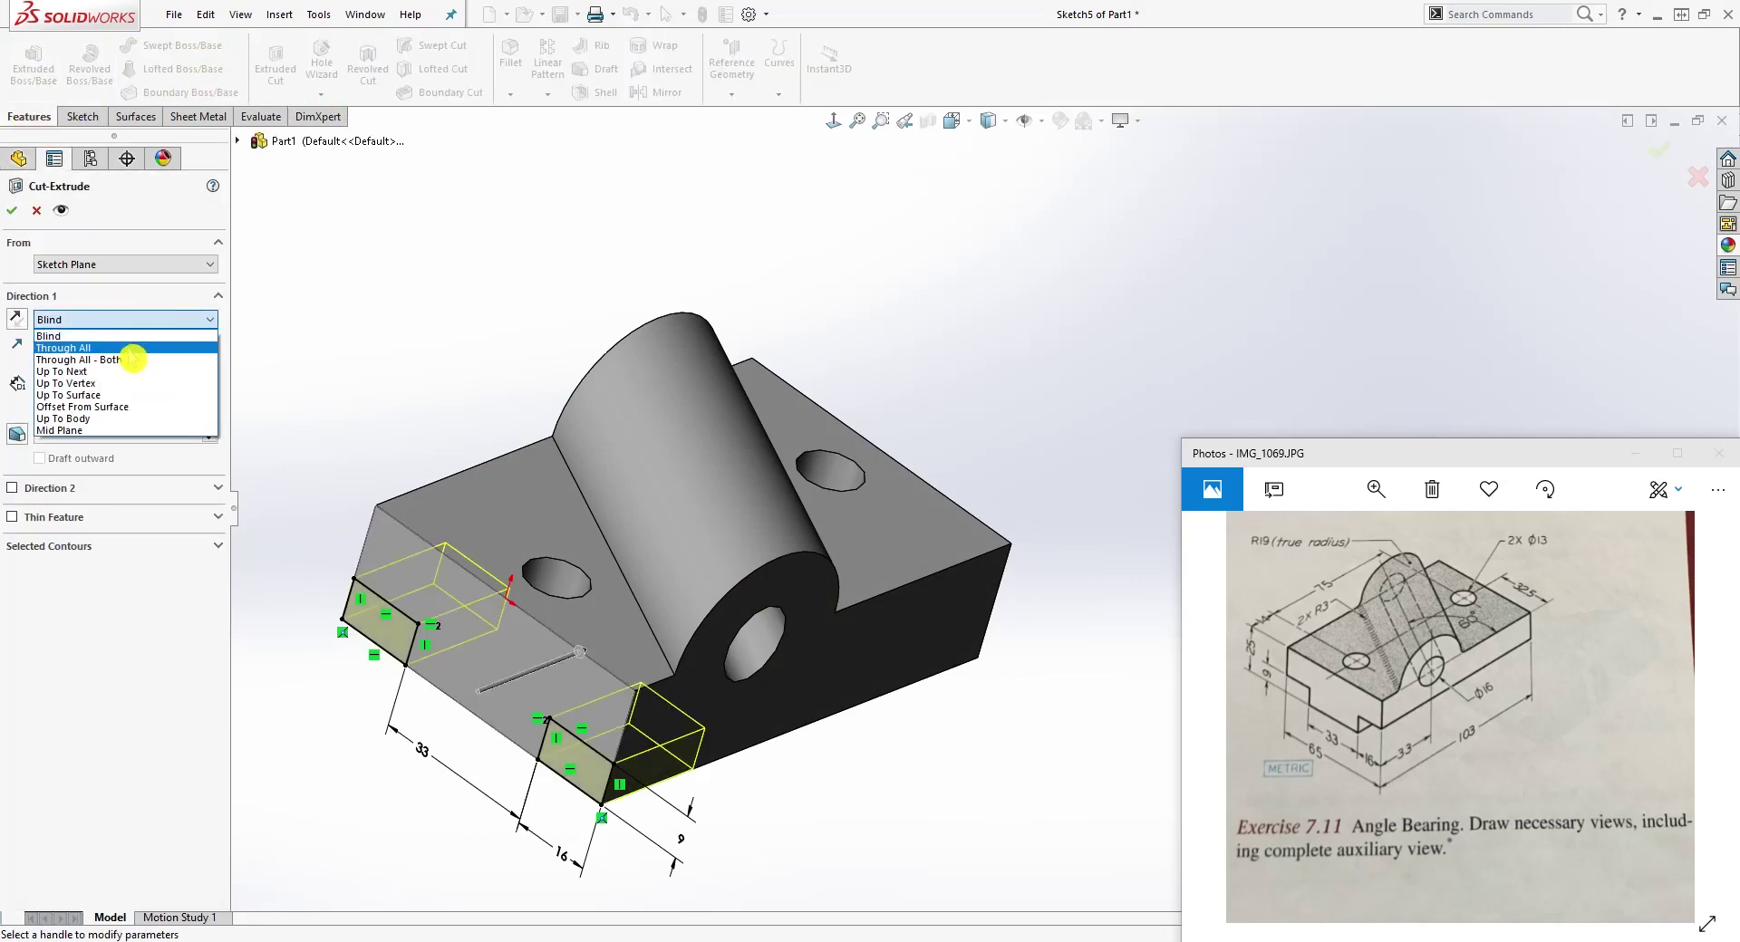
click(132, 343)
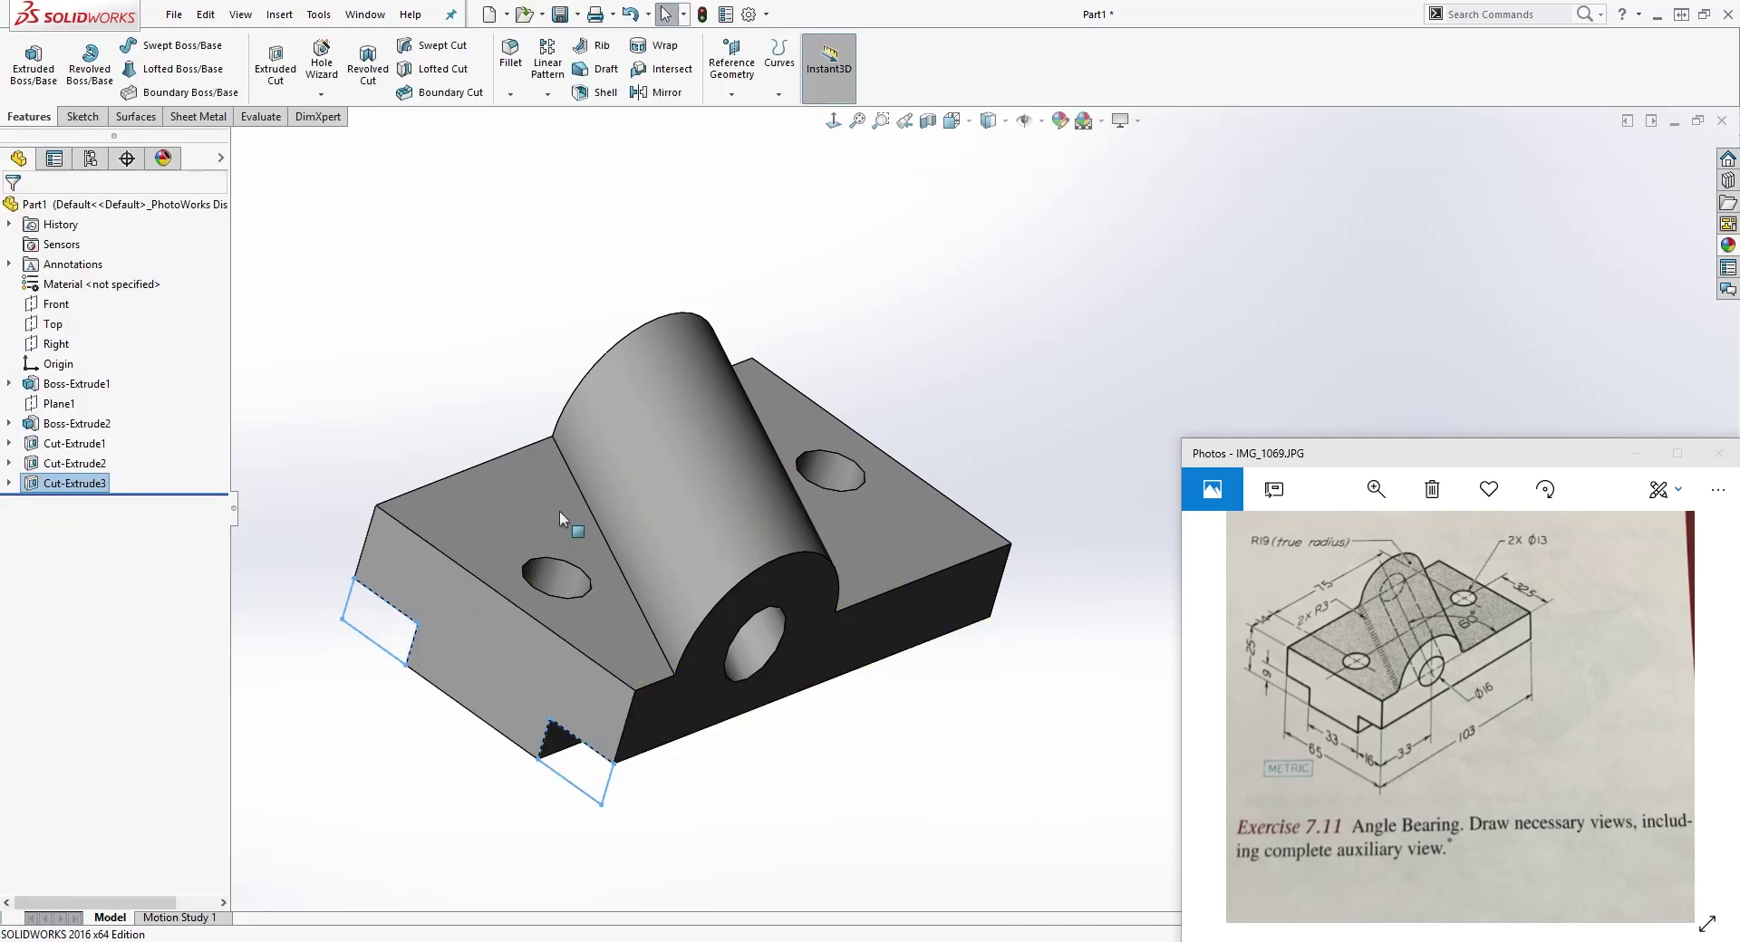
Step: Fillet the two long edges where the inclined boss meets the base's top face with a symmetric 3 mm radius
middle_drag(738, 796, 928, 845)
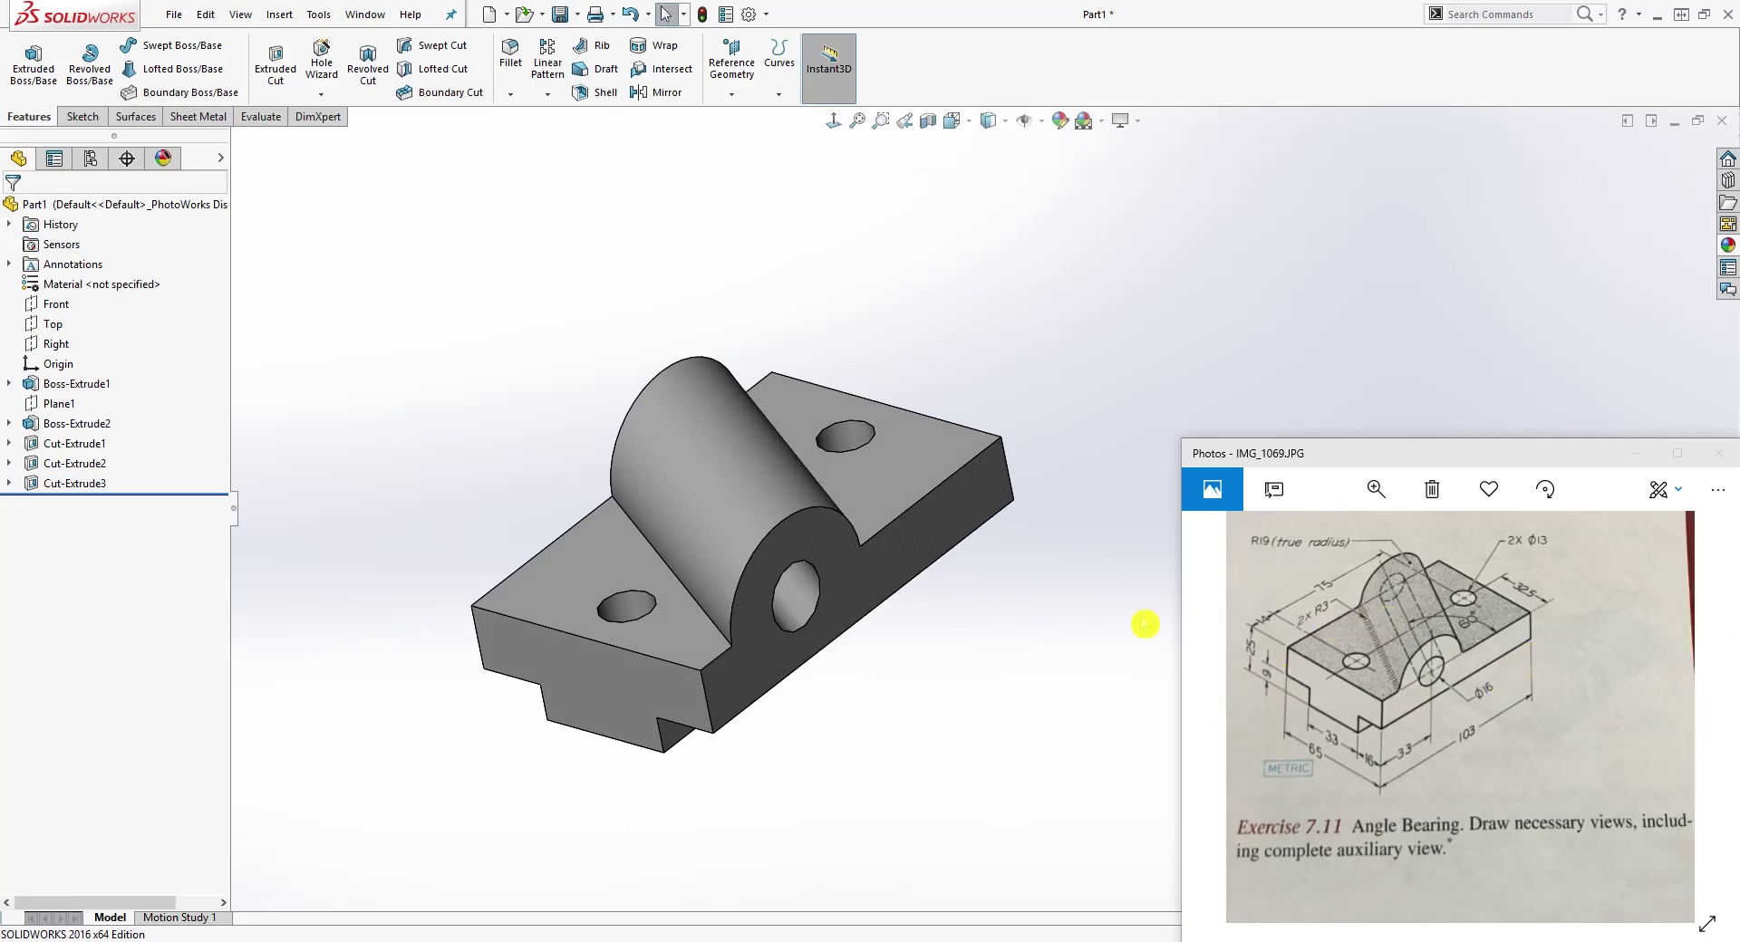
middle_drag(1145, 624, 1362, 654)
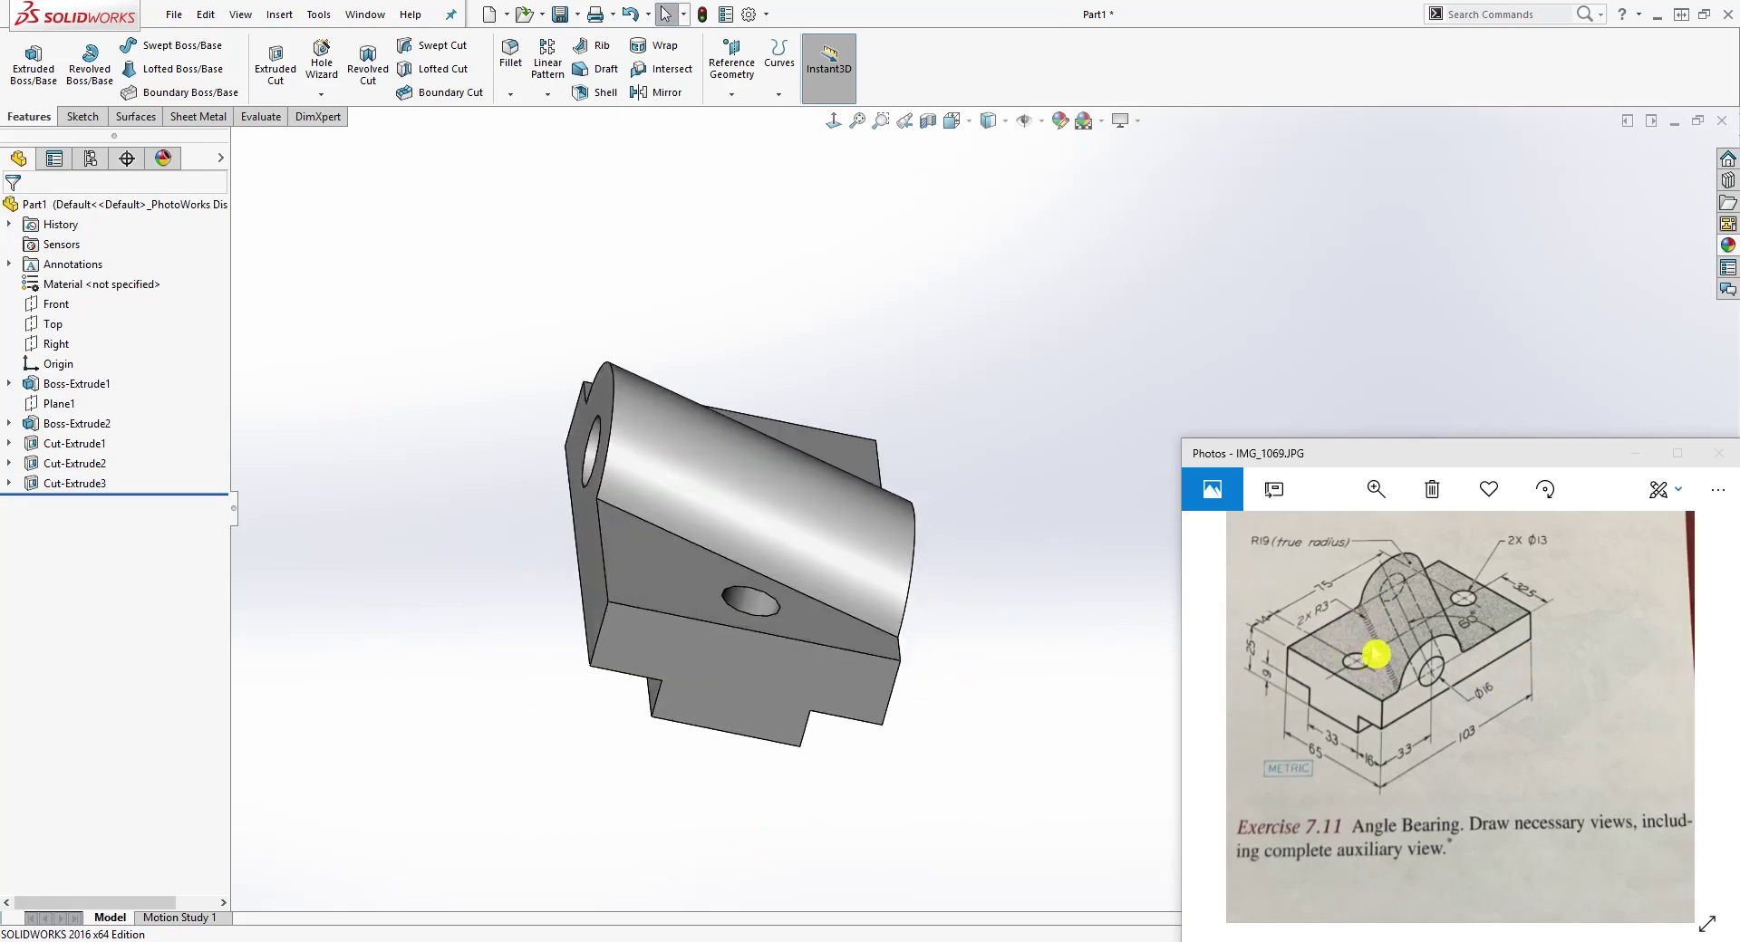
middle_drag(893, 583, 780, 508)
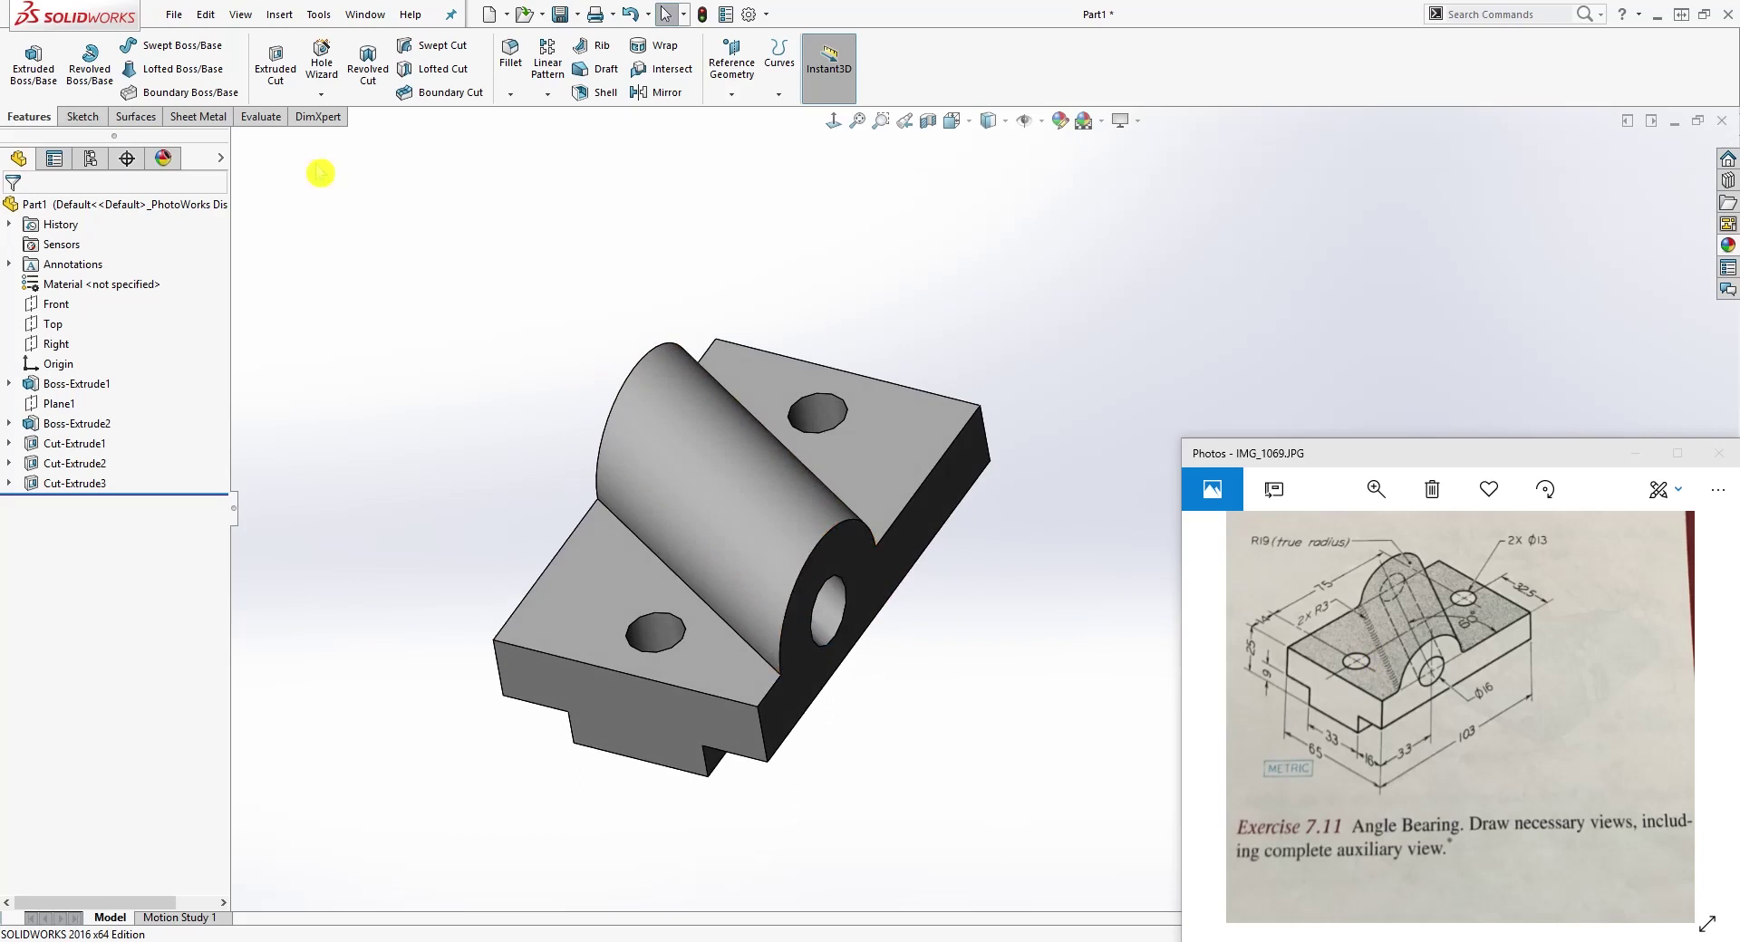
click(510, 54)
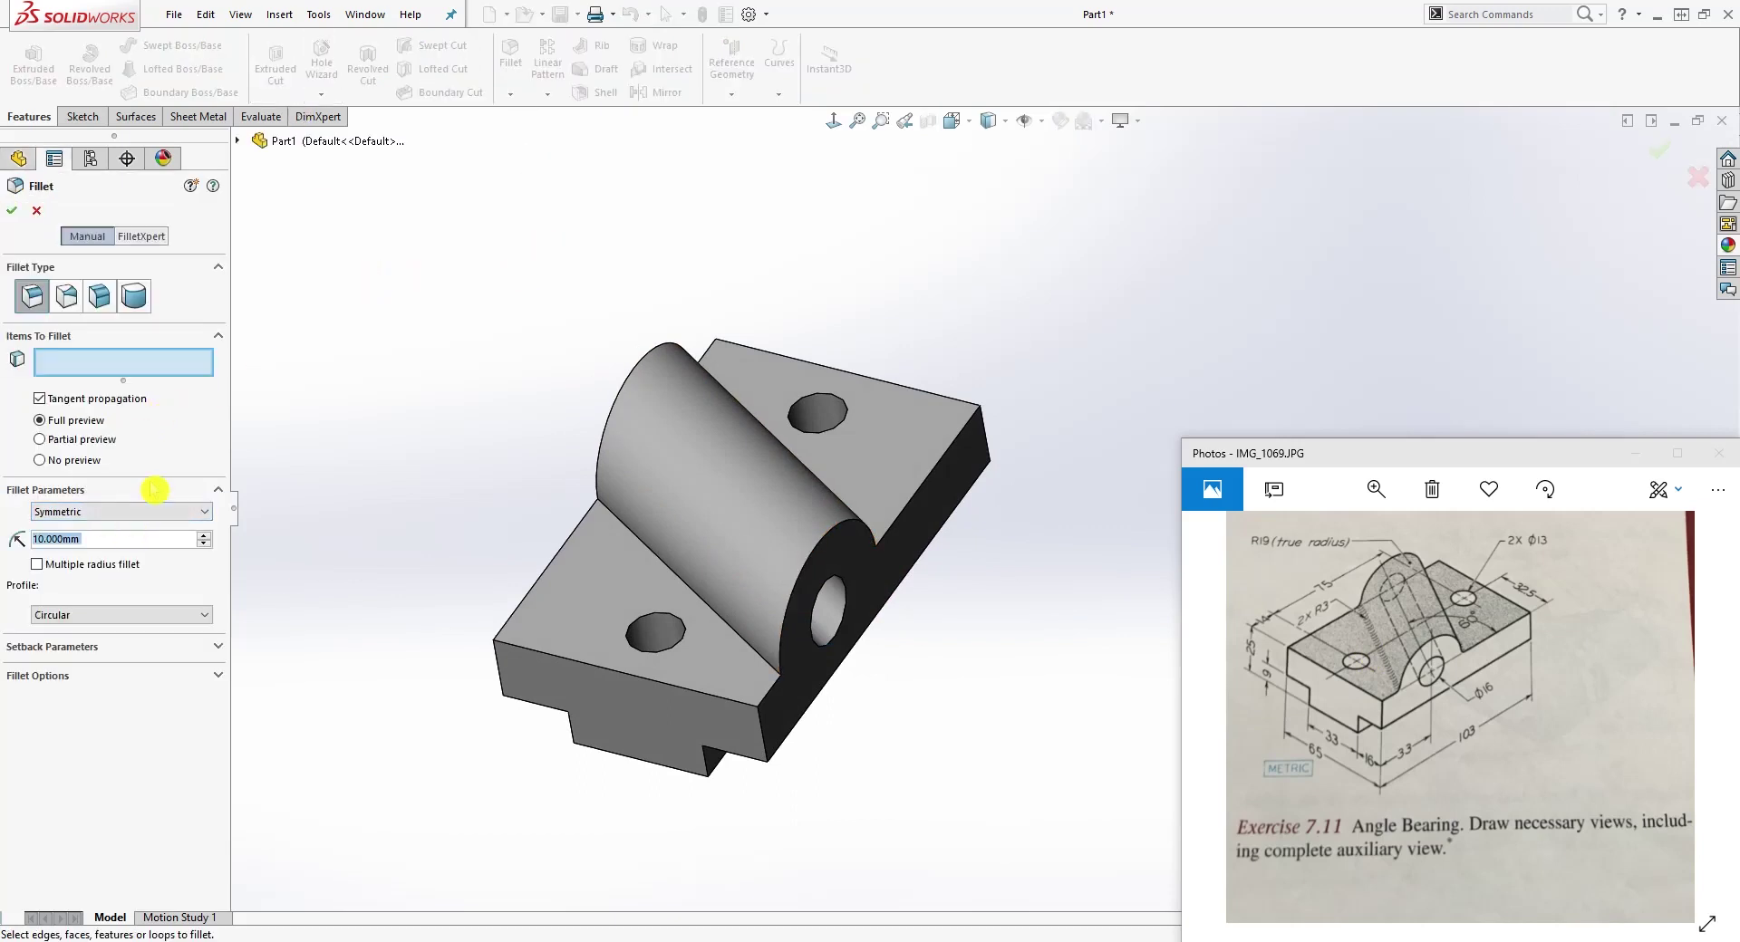
text(3)
key(Return)
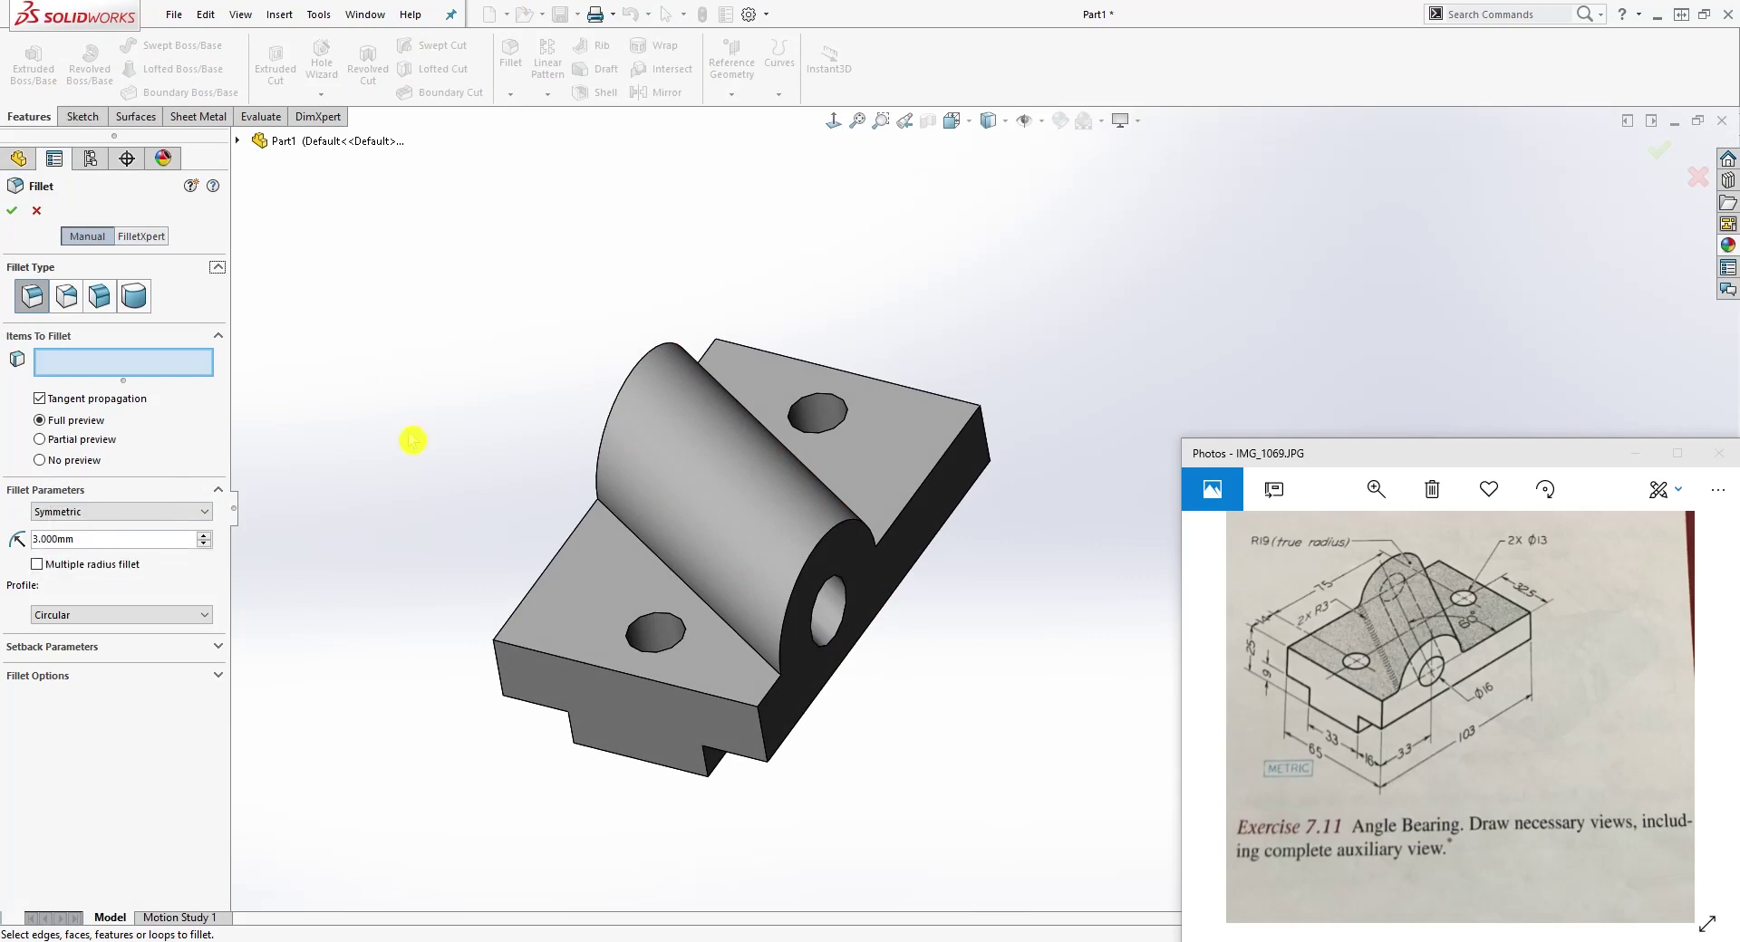
click(686, 585)
middle_drag(686, 585, 897, 571)
click(790, 583)
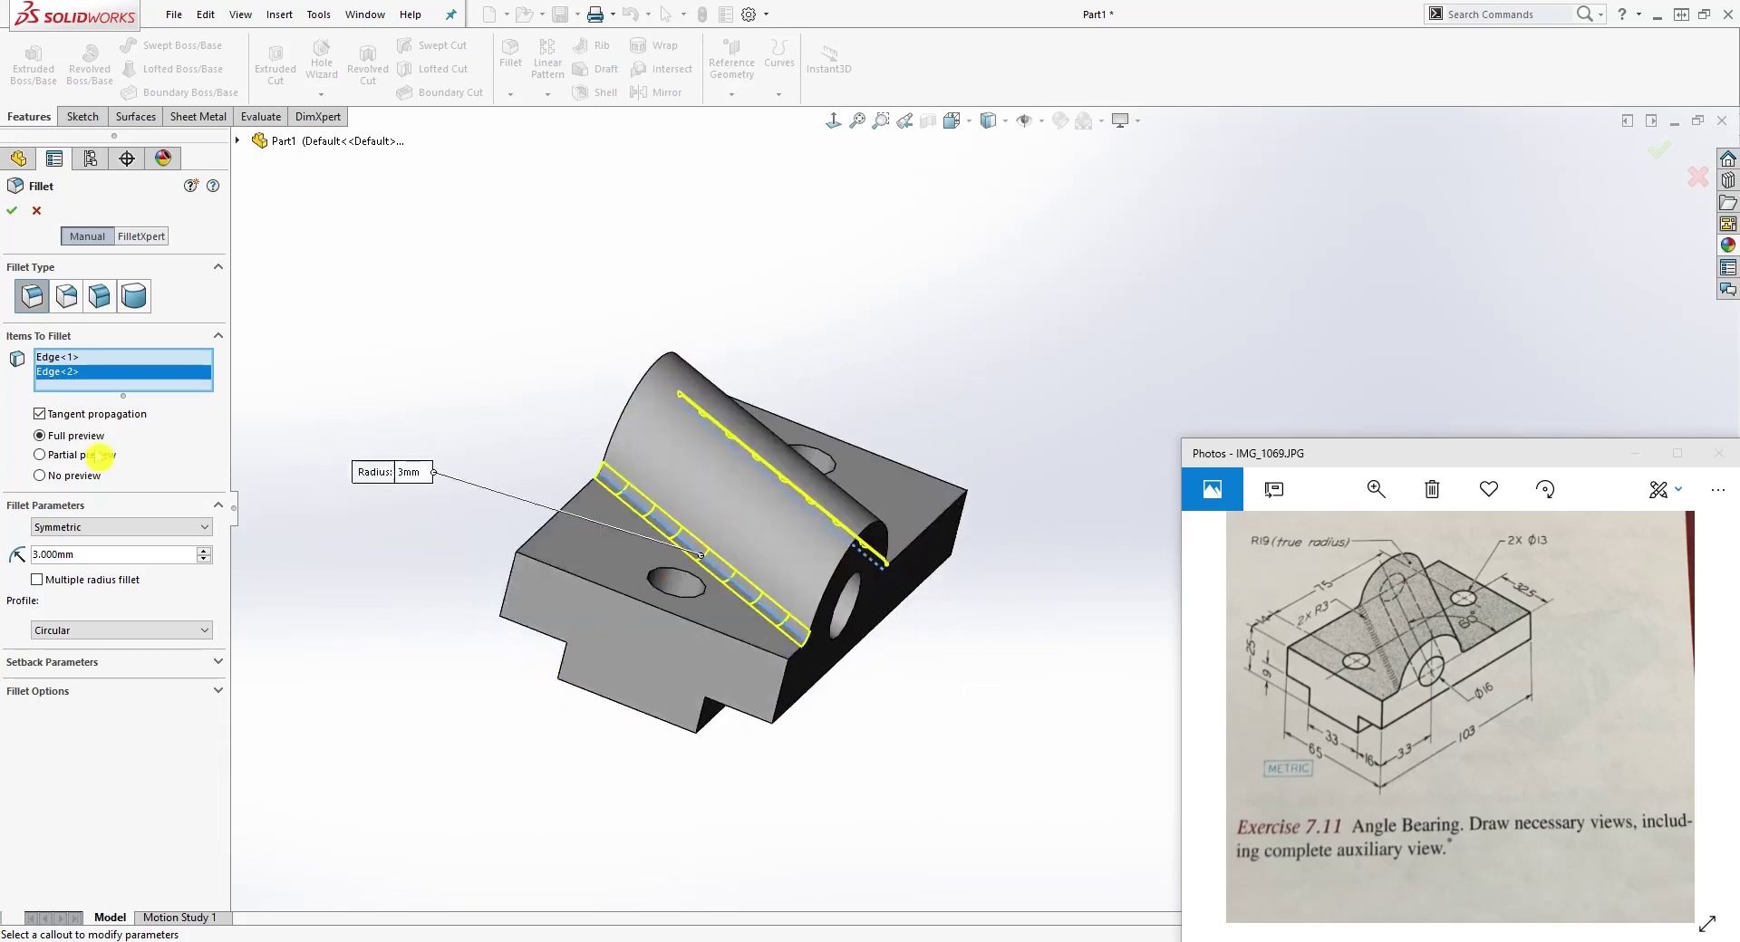
right_click(361, 326)
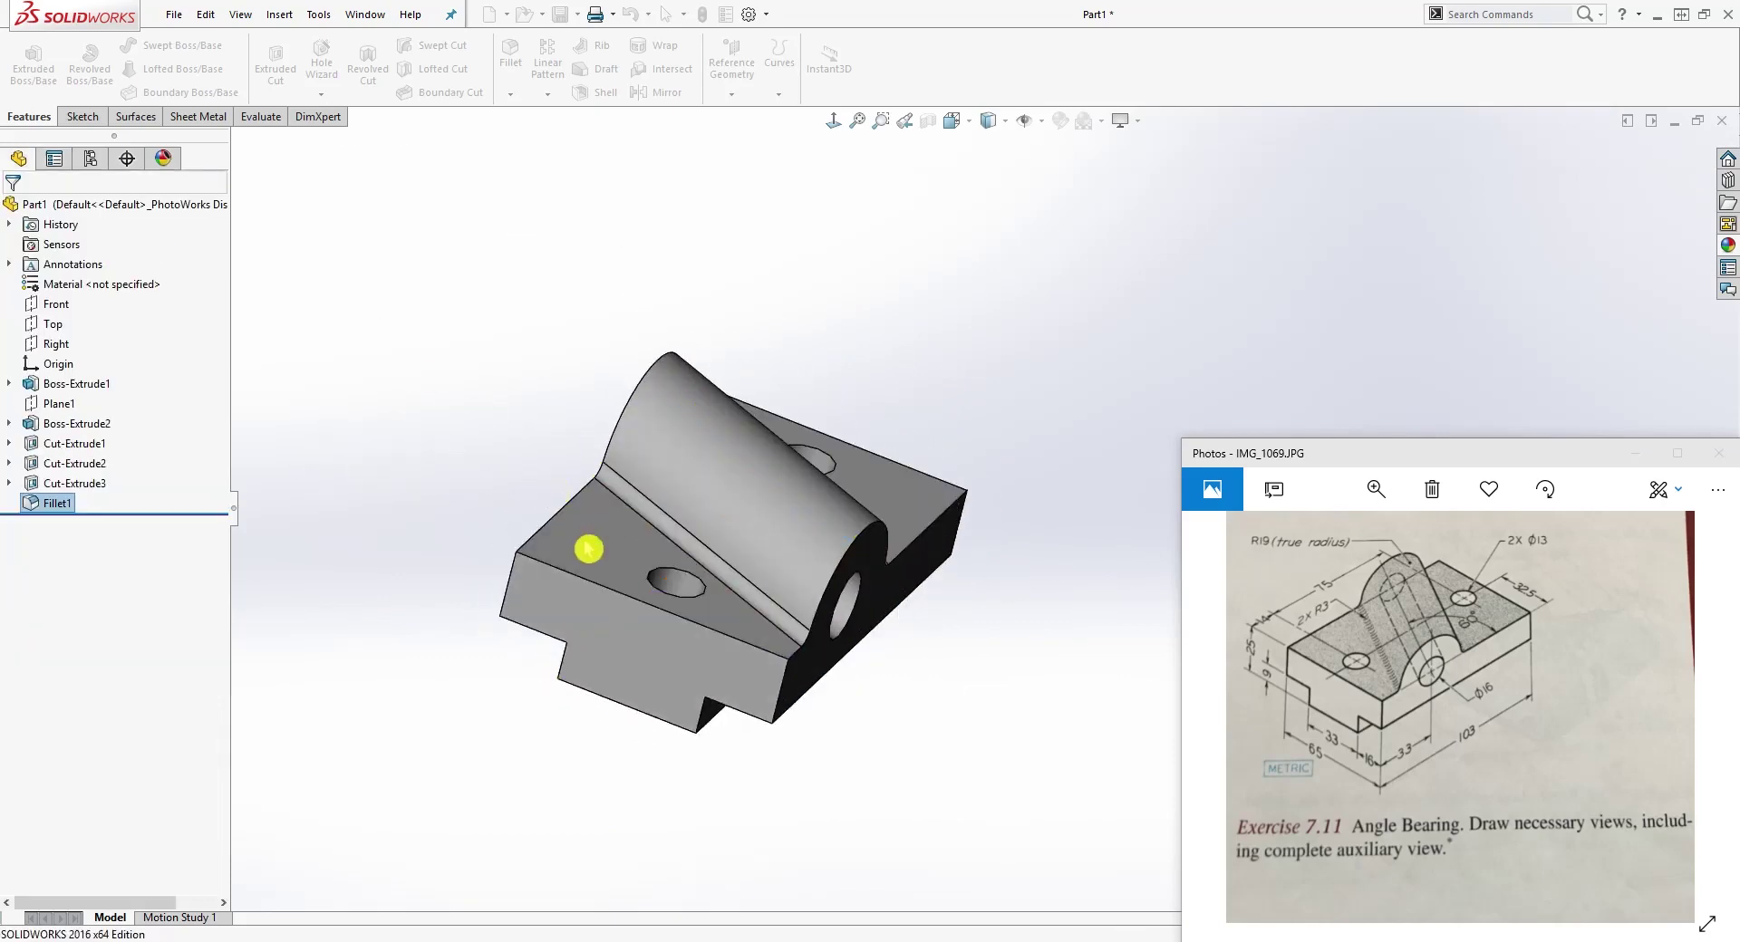
Step: Examine the finished bearing from several sides and compare its fillets, holes and notches with the reference drawing
middle_drag(575, 543, 816, 561)
click(1399, 640)
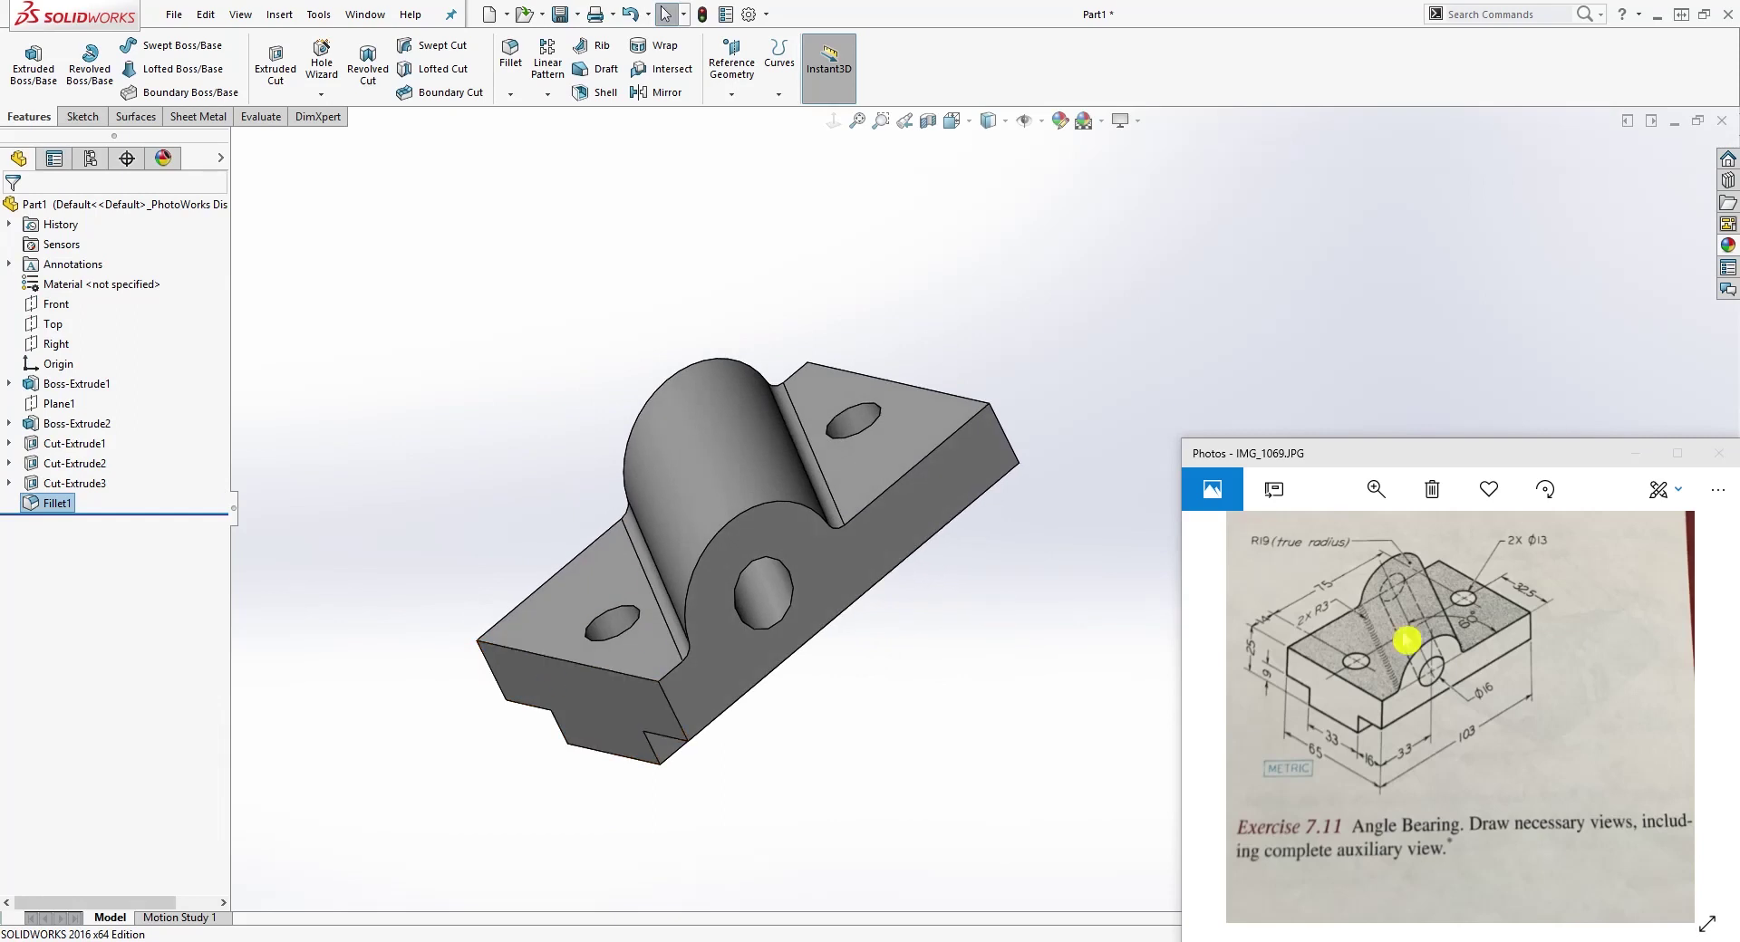
middle_drag(839, 487, 967, 490)
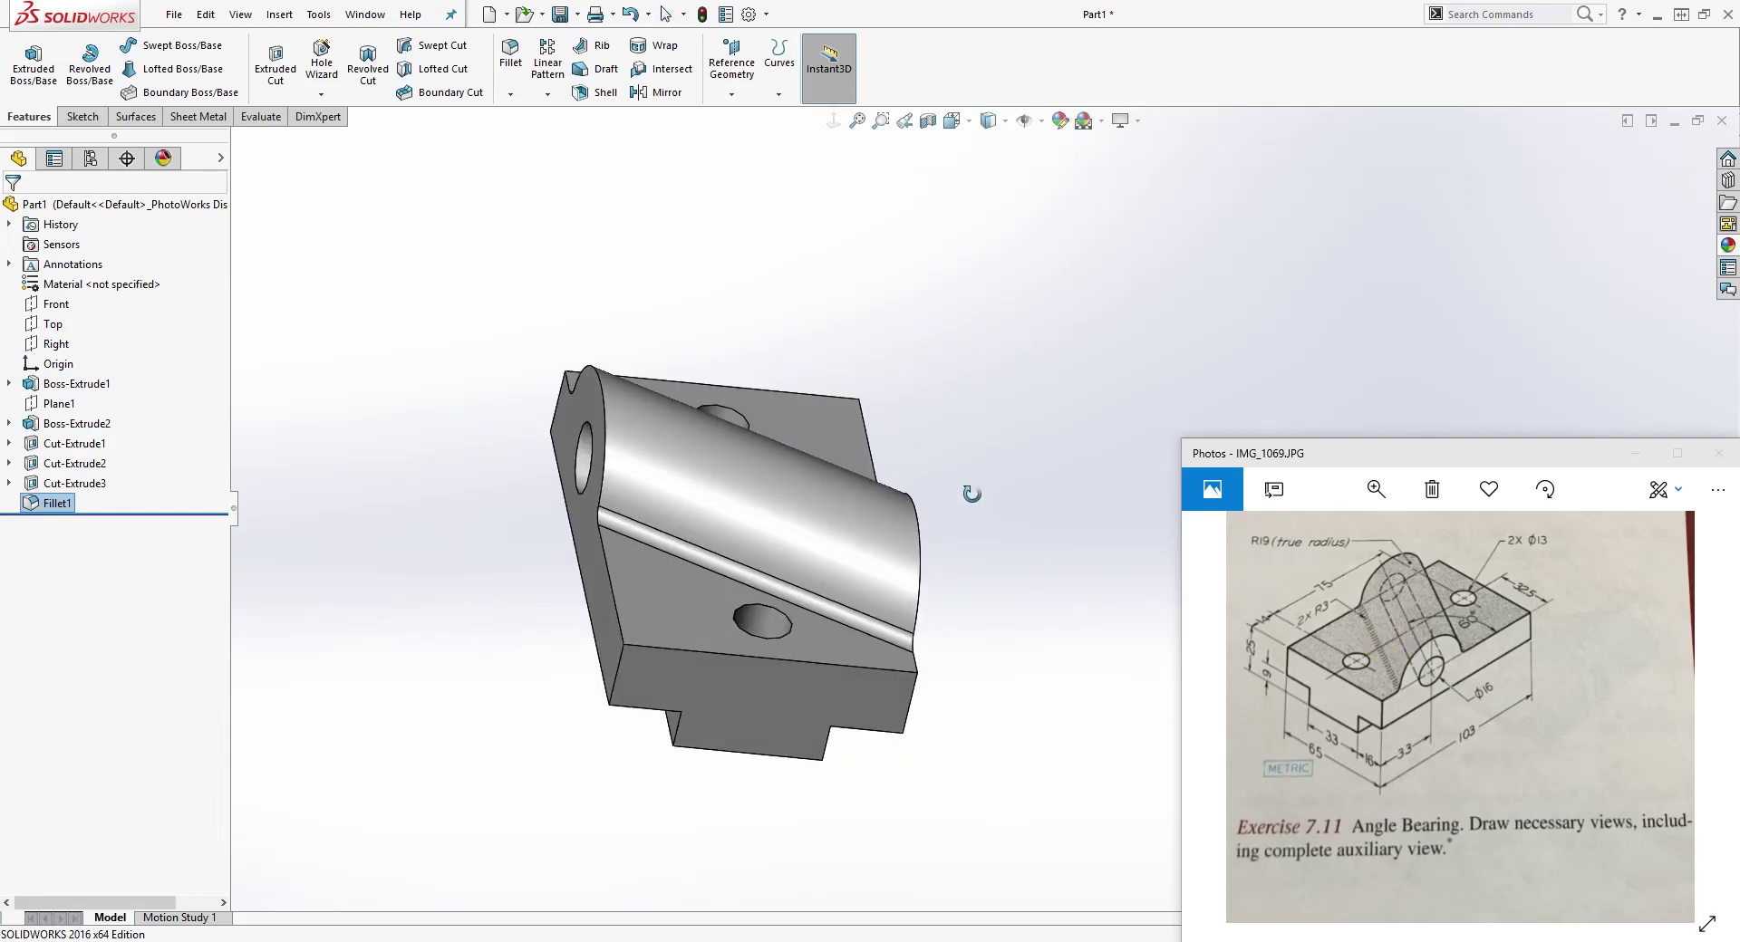
click(1348, 732)
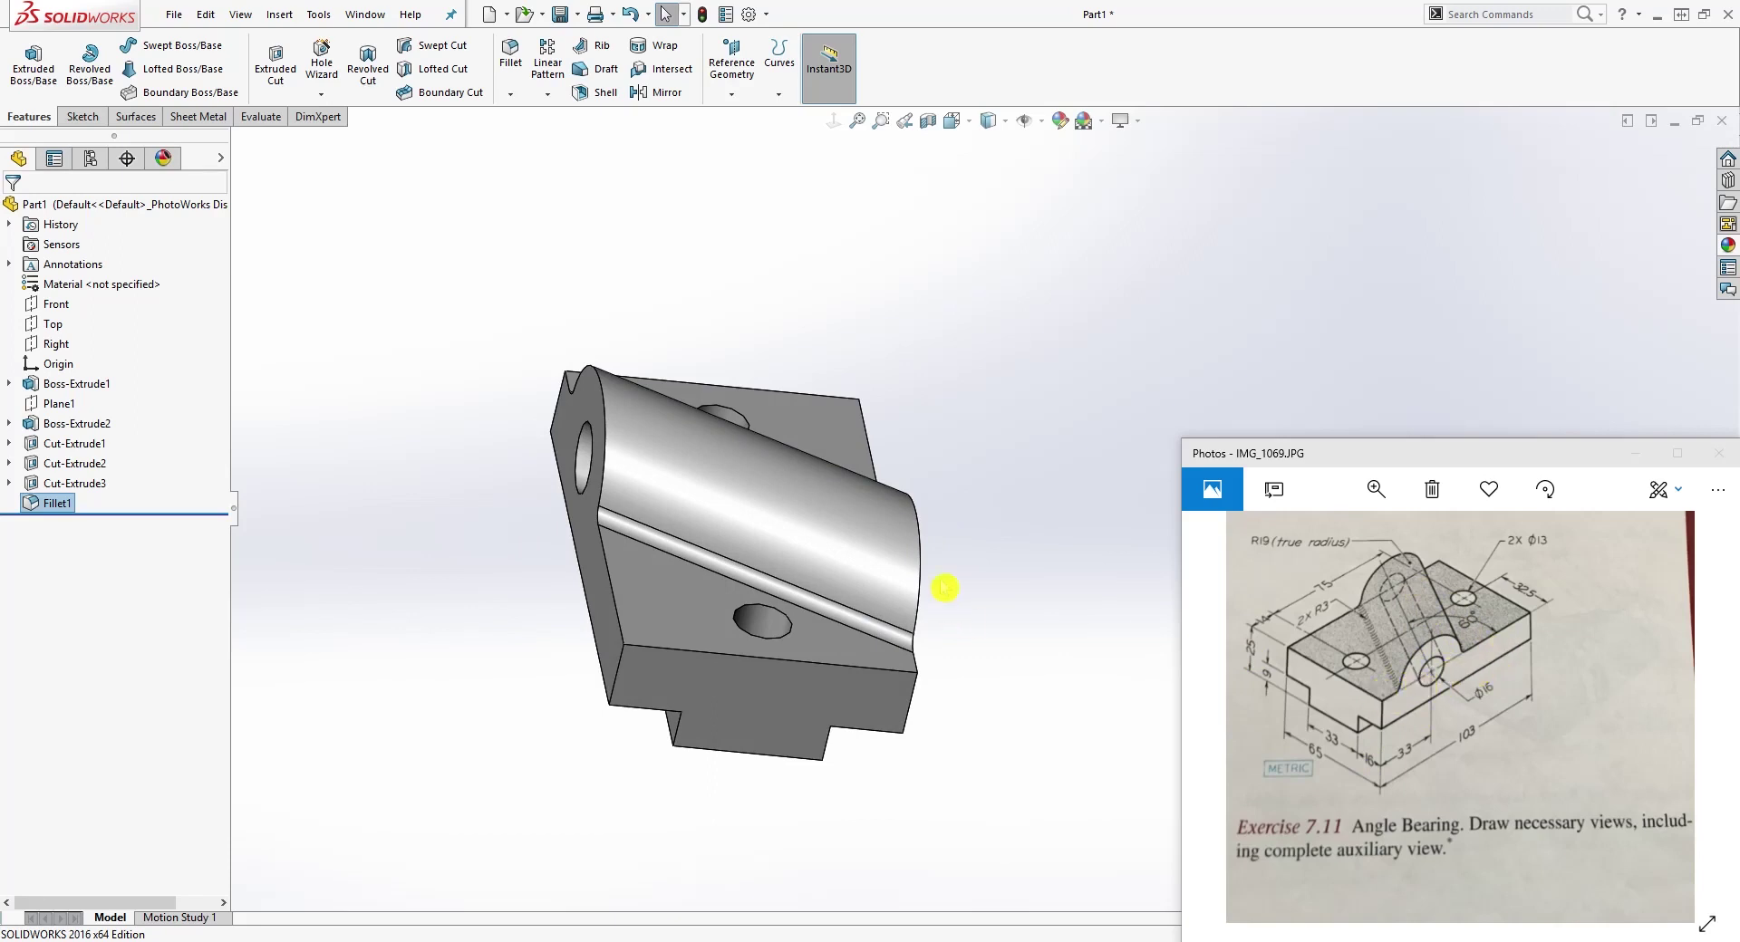
middle_drag(944, 589, 769, 490)
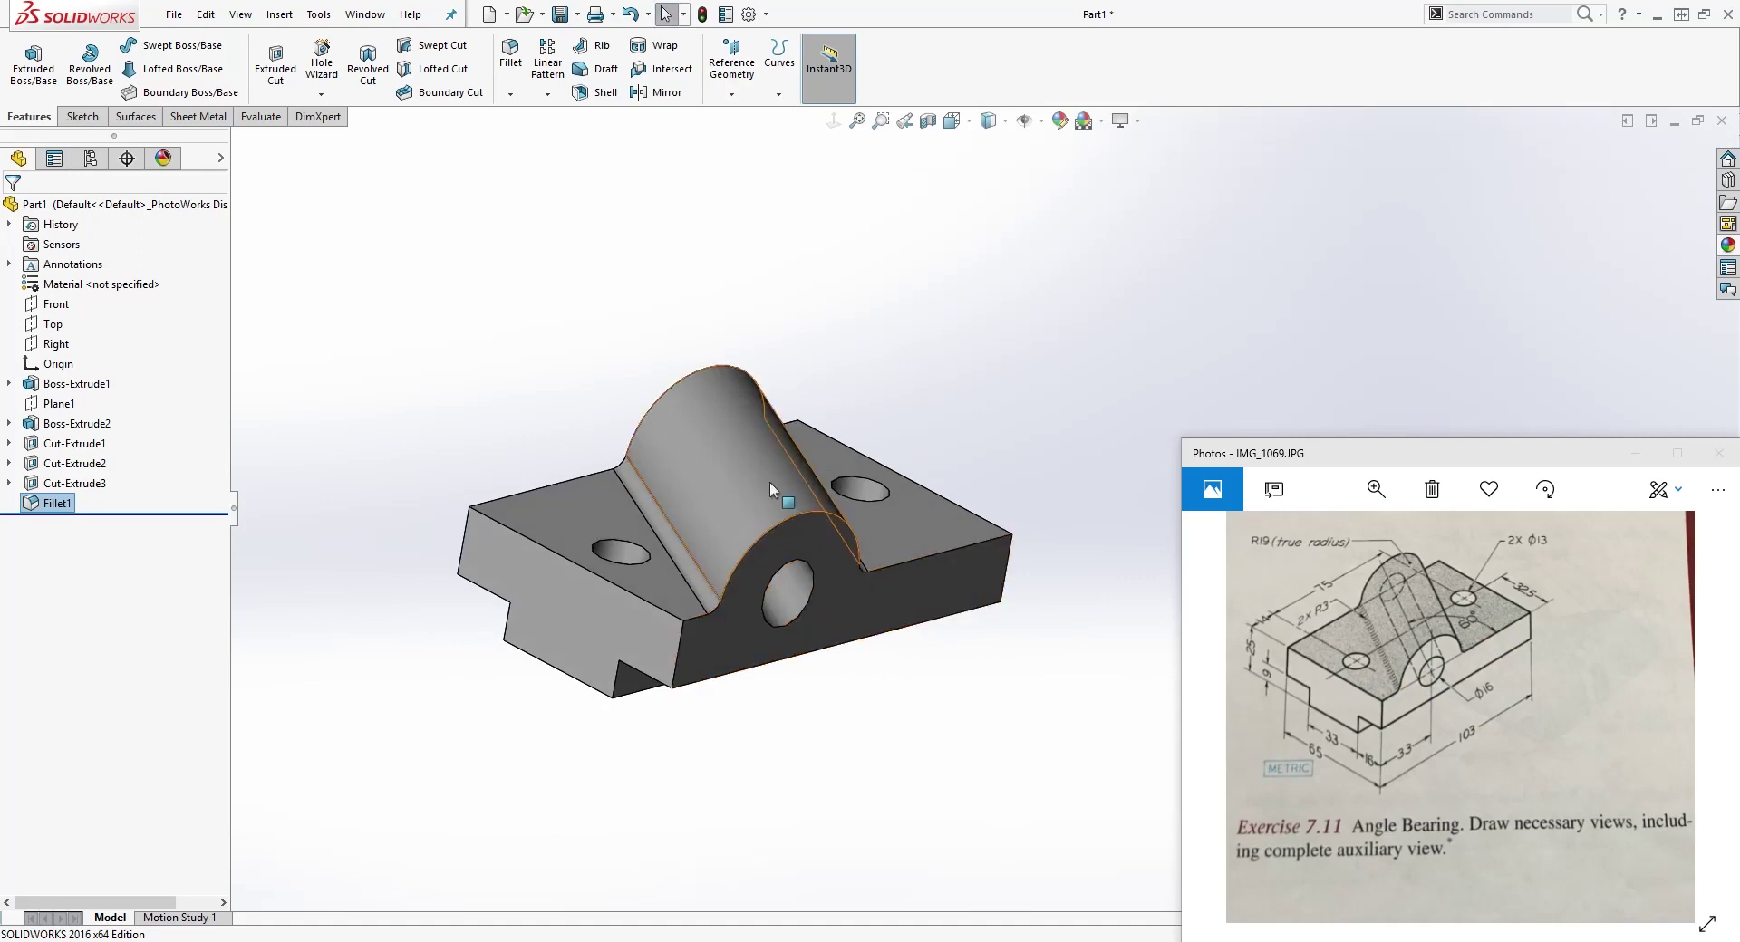
middle_drag(551, 427, 494, 344)
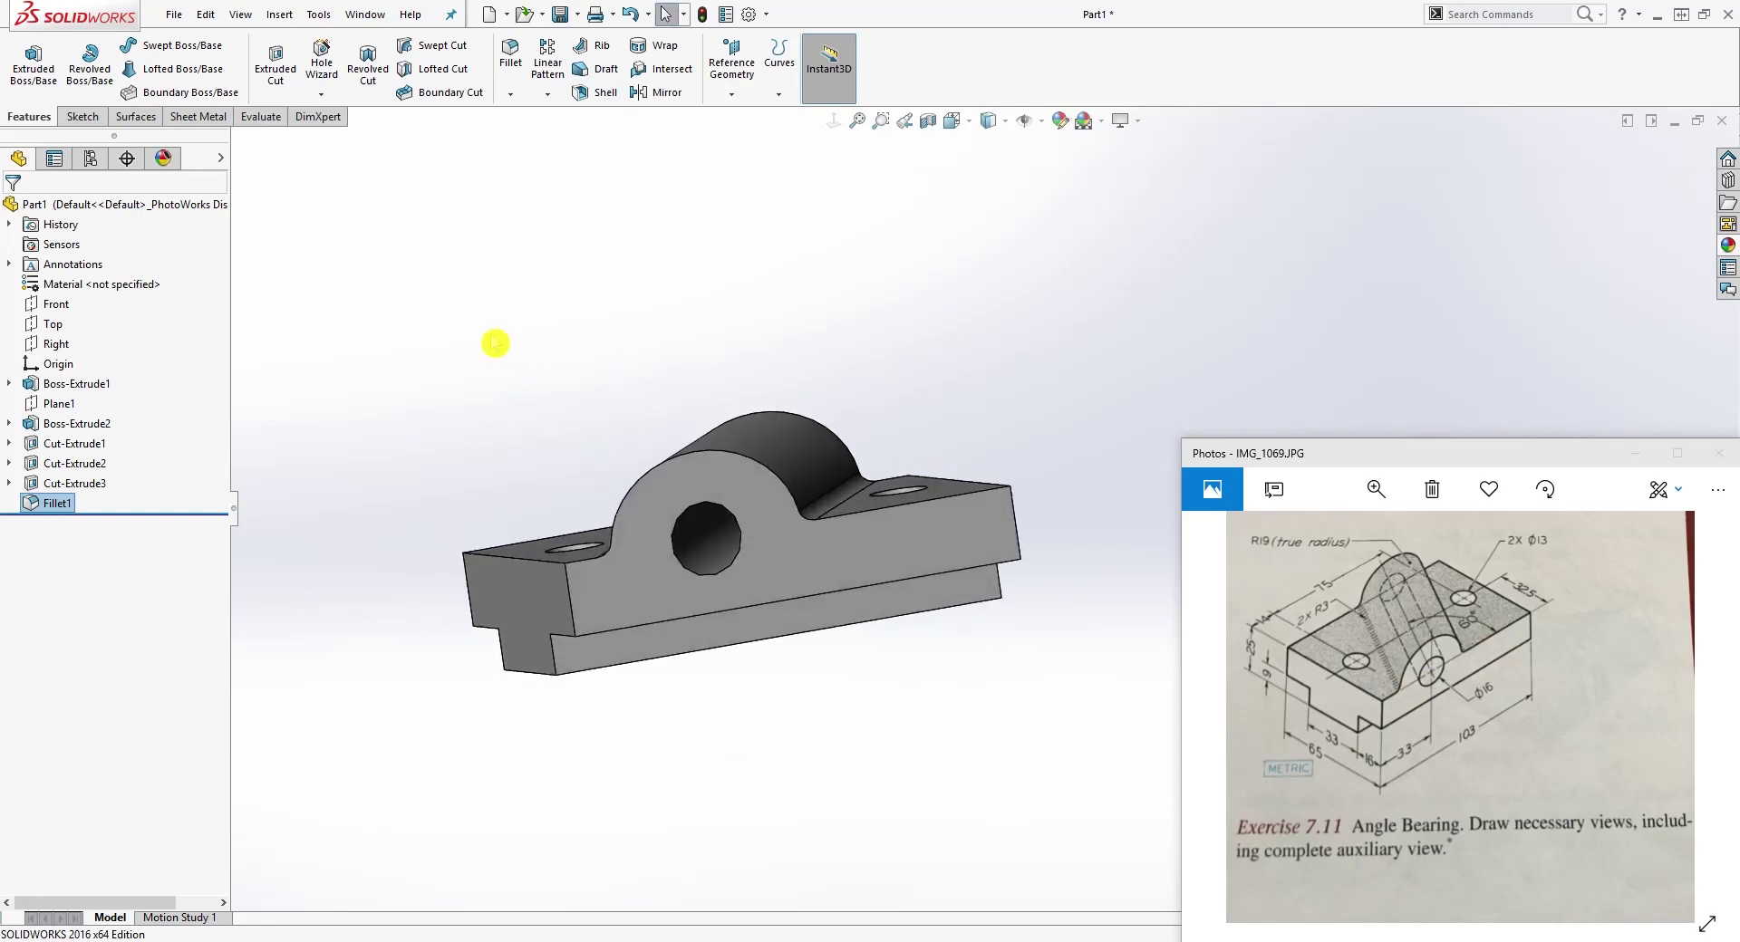